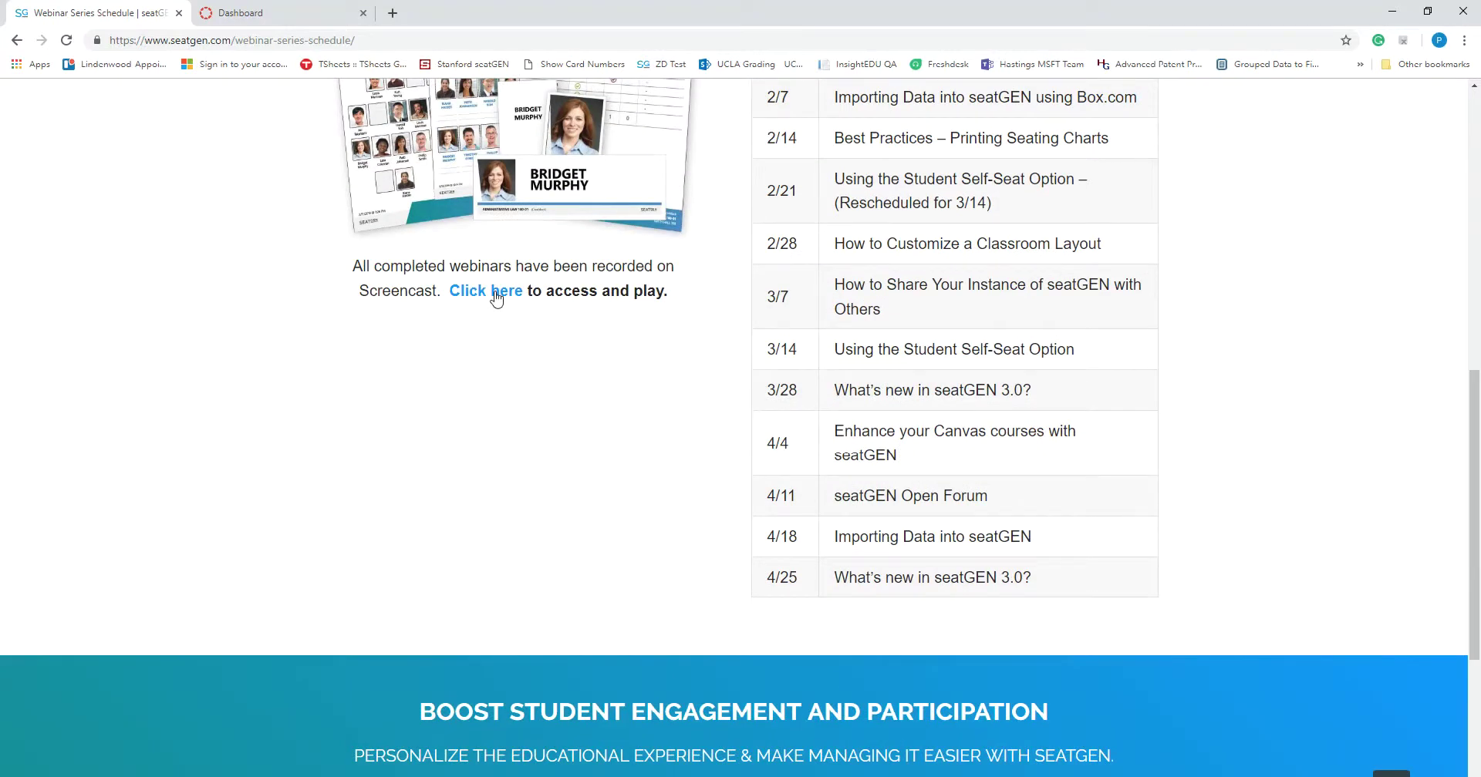
# Open the recorded webinars playlist on Screencast and return to the beginning of the webinar series schedule page.
pyautogui.click(497, 298)
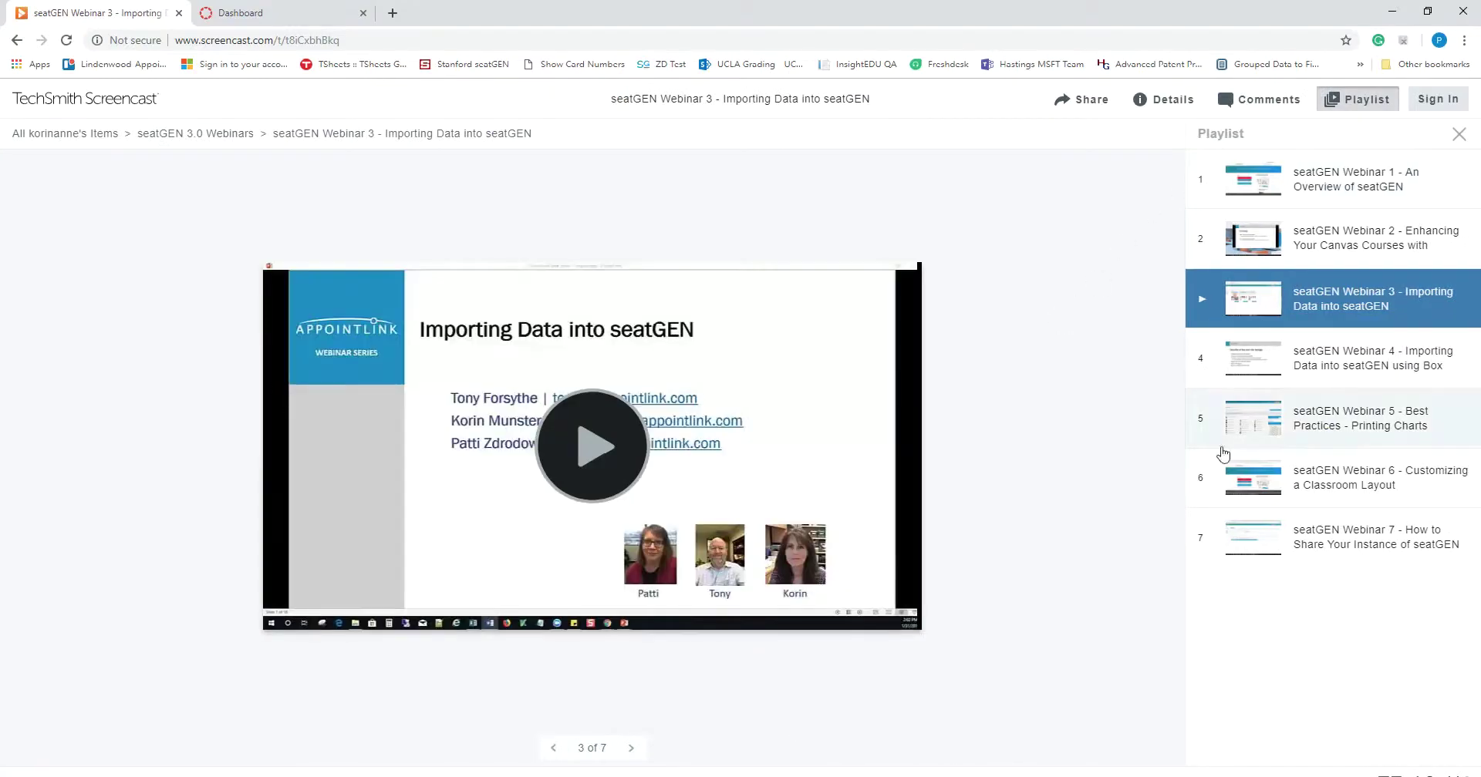
pyautogui.click(16, 39)
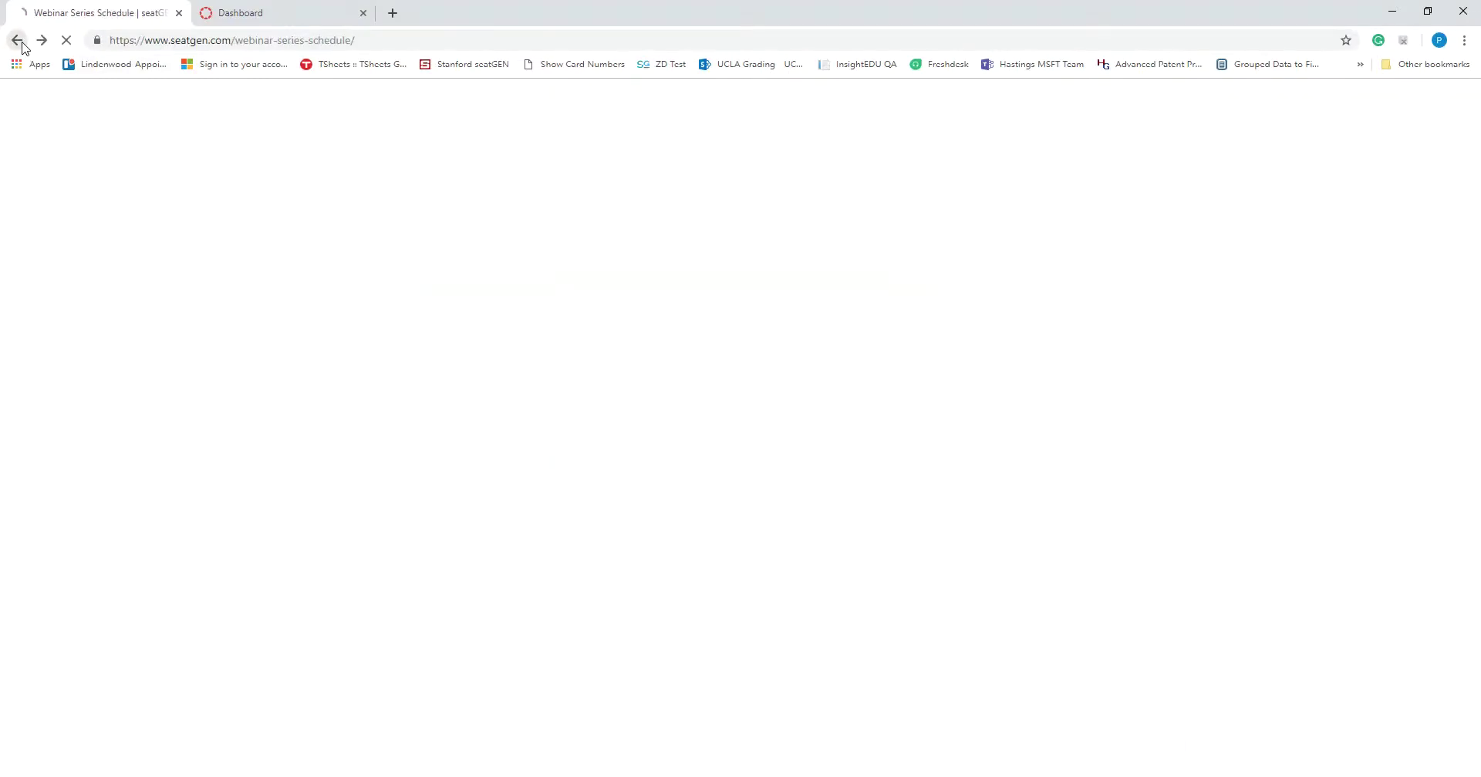
pyautogui.scroll(6, 684, 430)
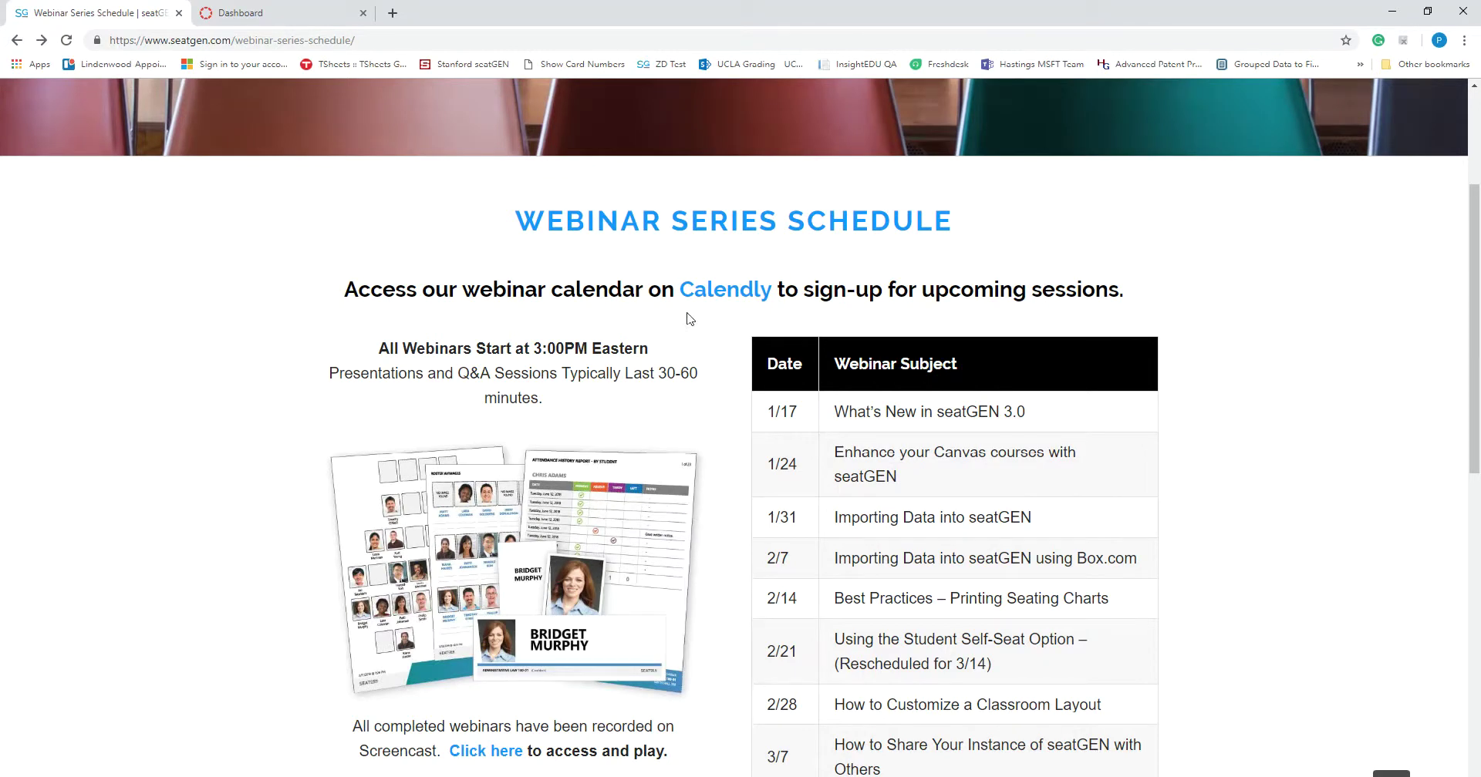
pyautogui.scroll(3, 689, 316)
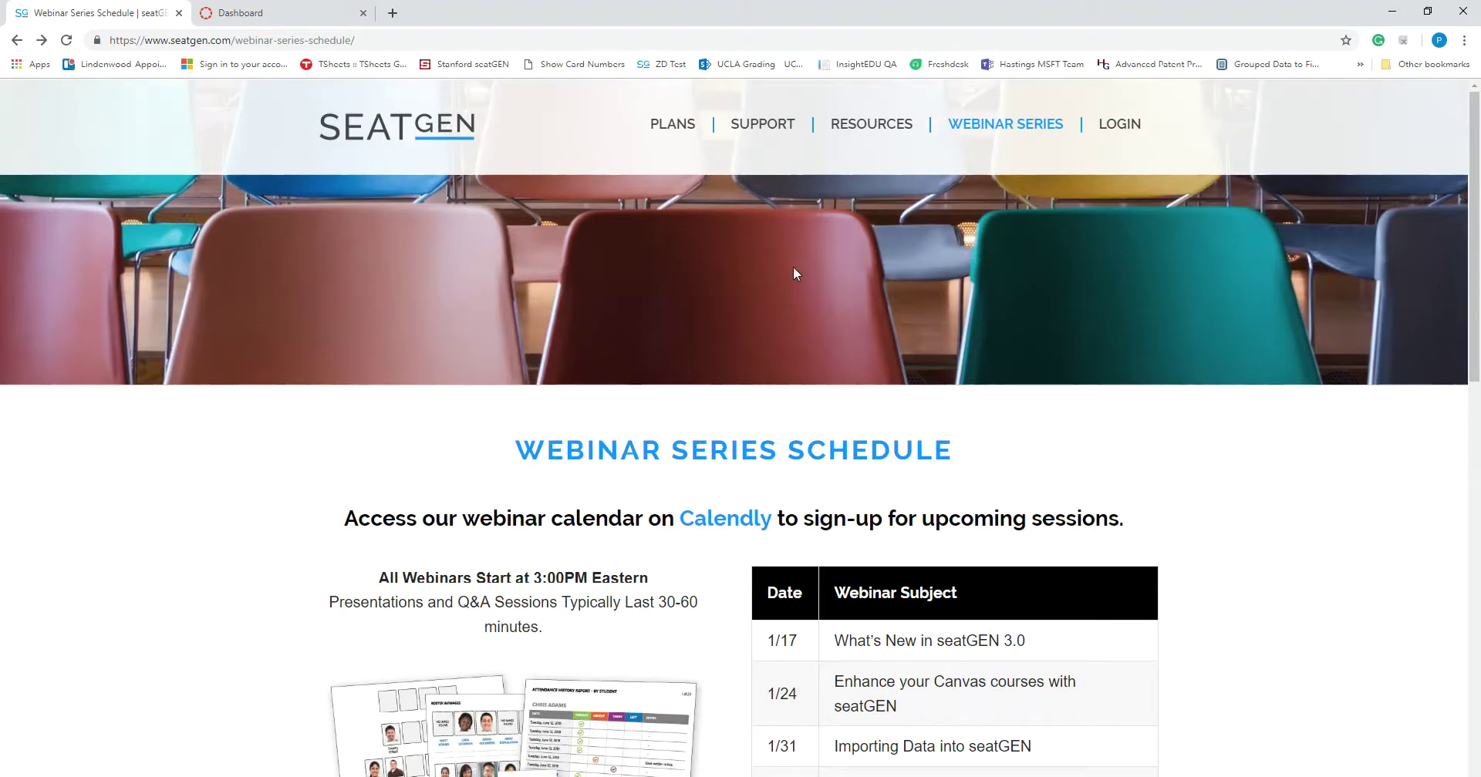
# Start a guest trial set up for College or University, with the role IT or Academic Support, using sample data.
pyautogui.click(1116, 127)
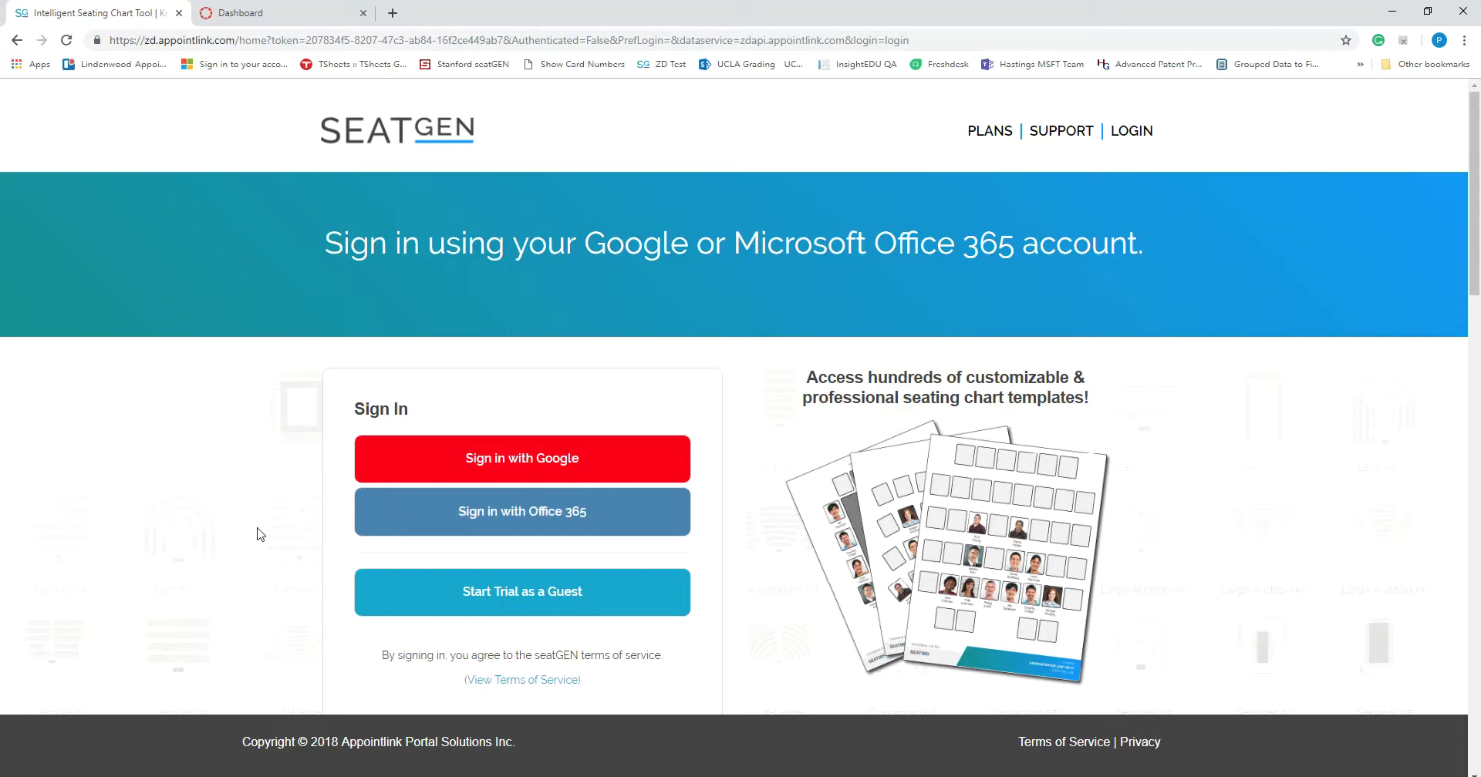
pyautogui.click(545, 607)
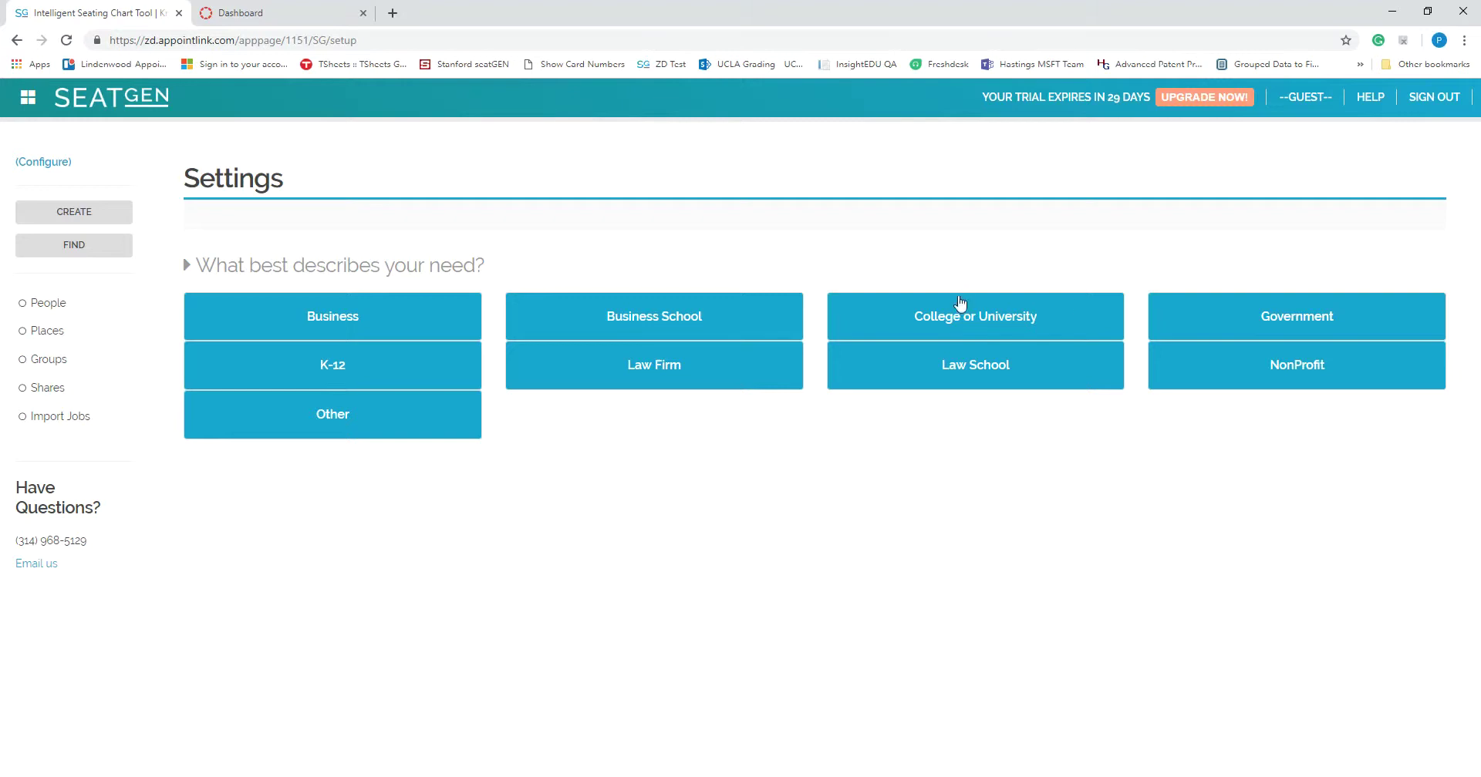
pyautogui.click(956, 322)
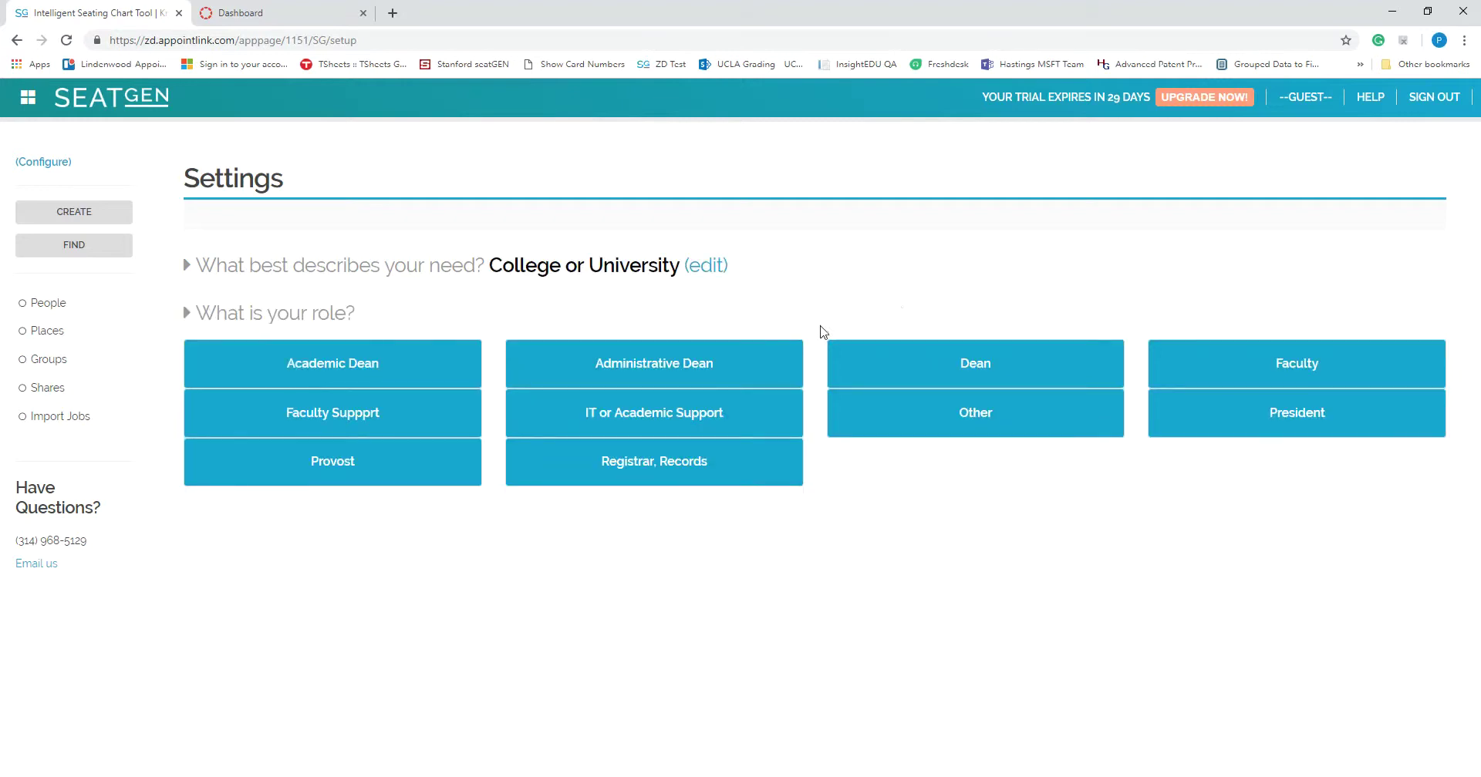
pyautogui.click(703, 419)
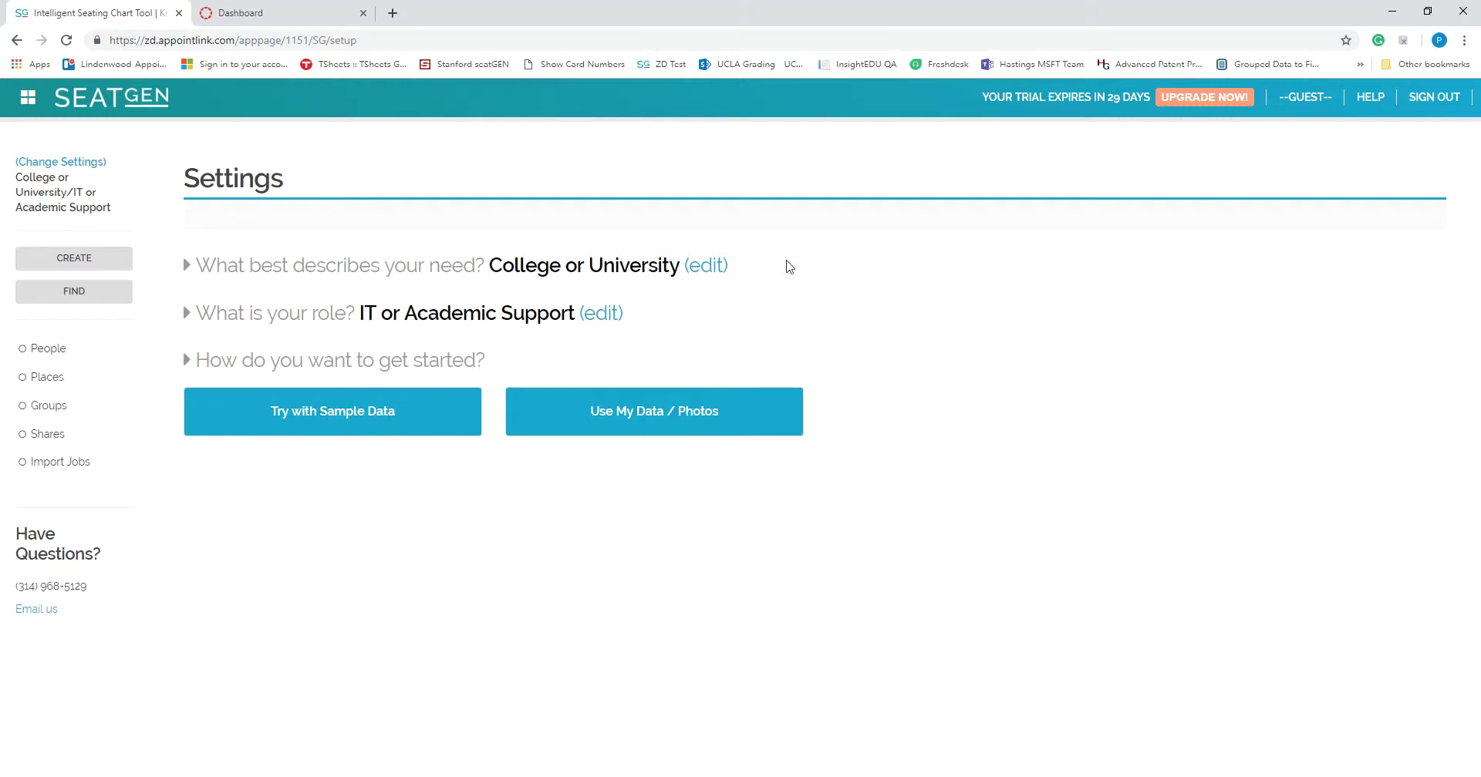
pyautogui.click(292, 414)
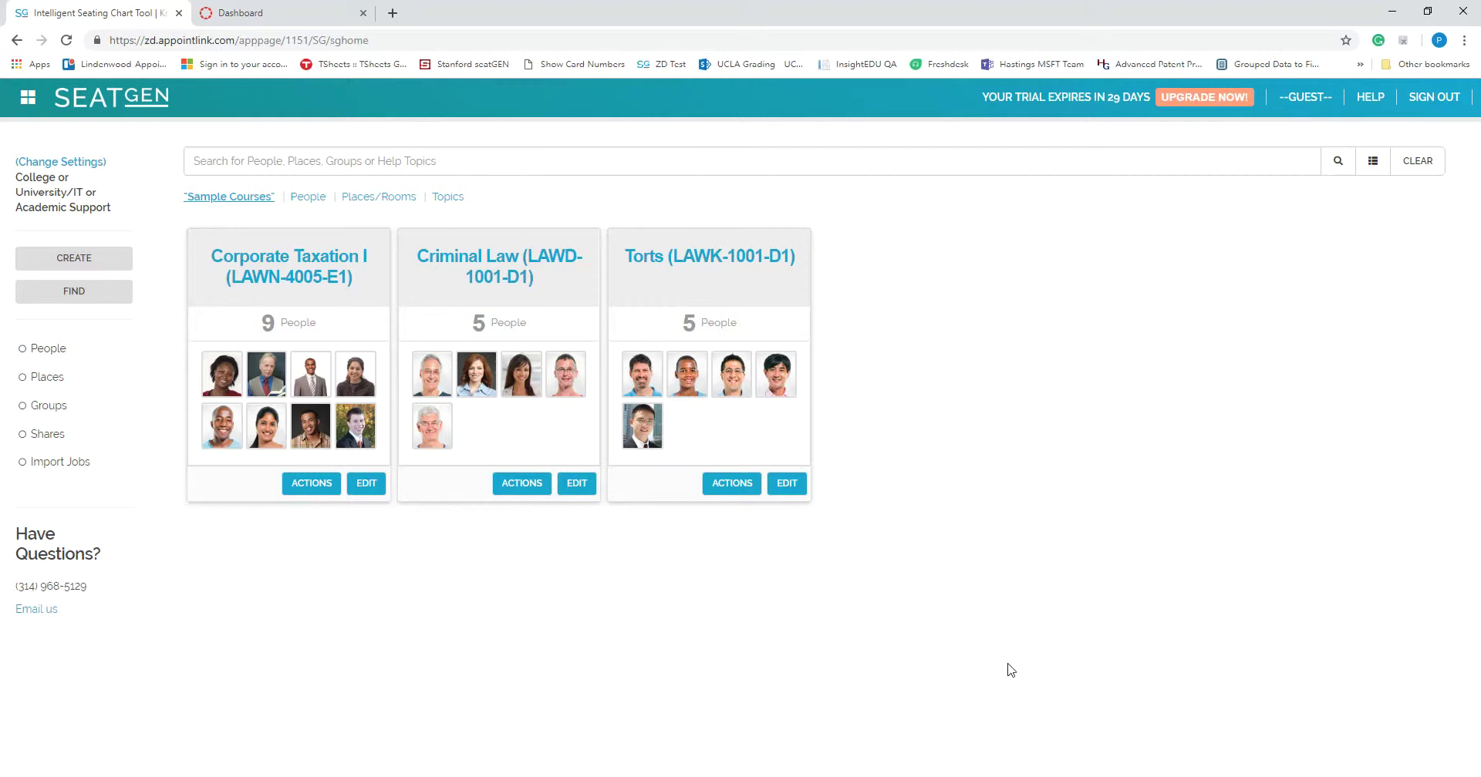
# Open the Classroom 05 seating editor for the Corporate Taxation I (LAWN-4005-E1) course.
pyautogui.click(256, 265)
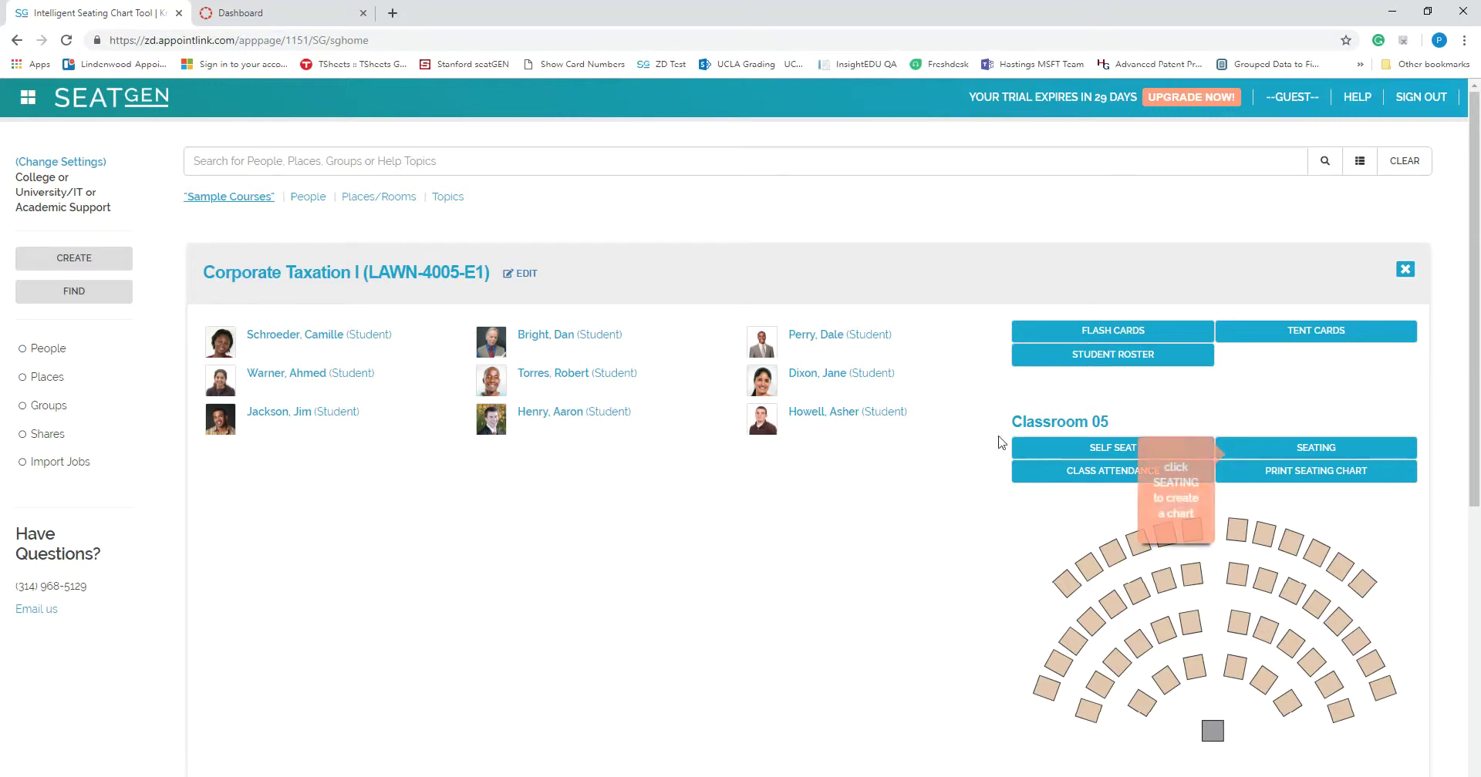
pyautogui.scroll(-1, 936, 541)
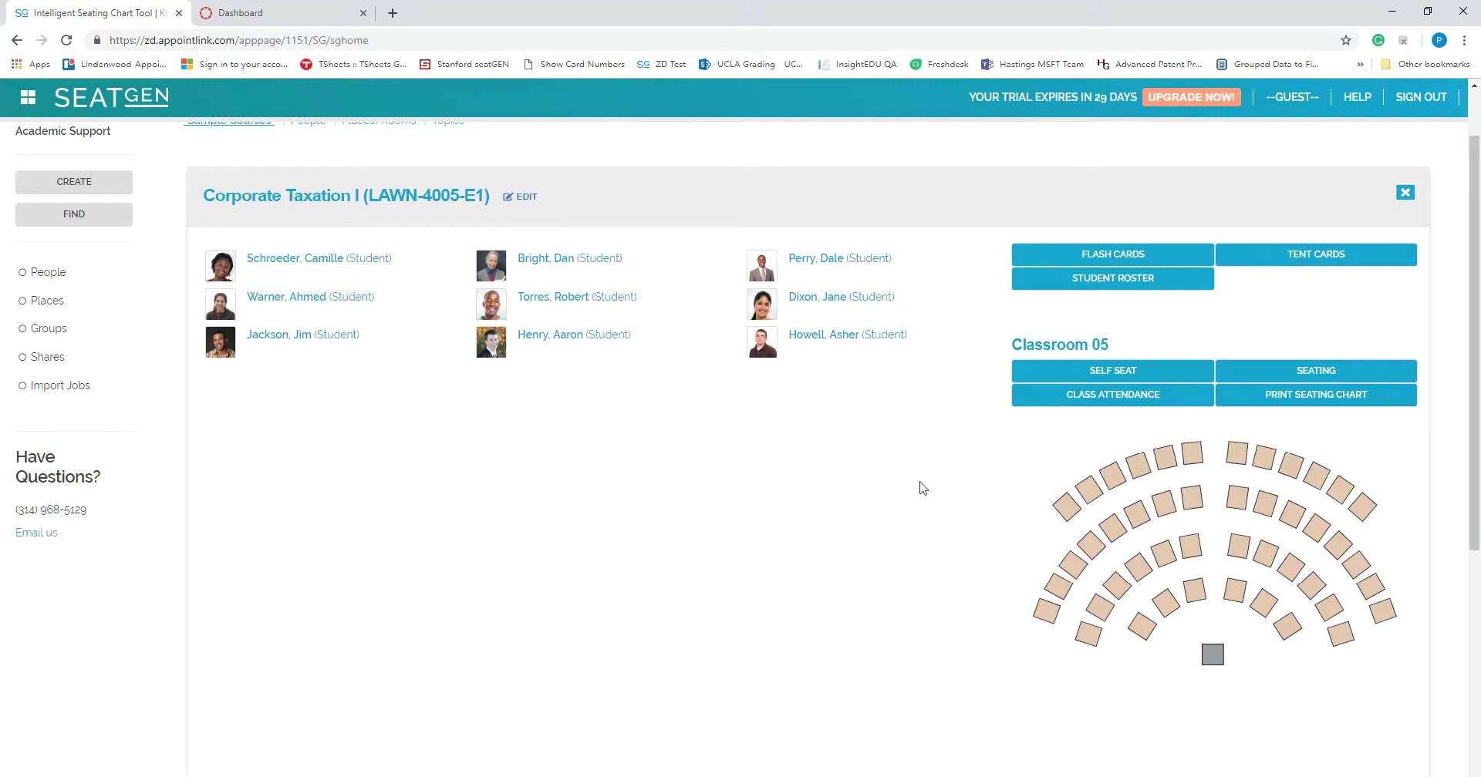
pyautogui.click(1335, 375)
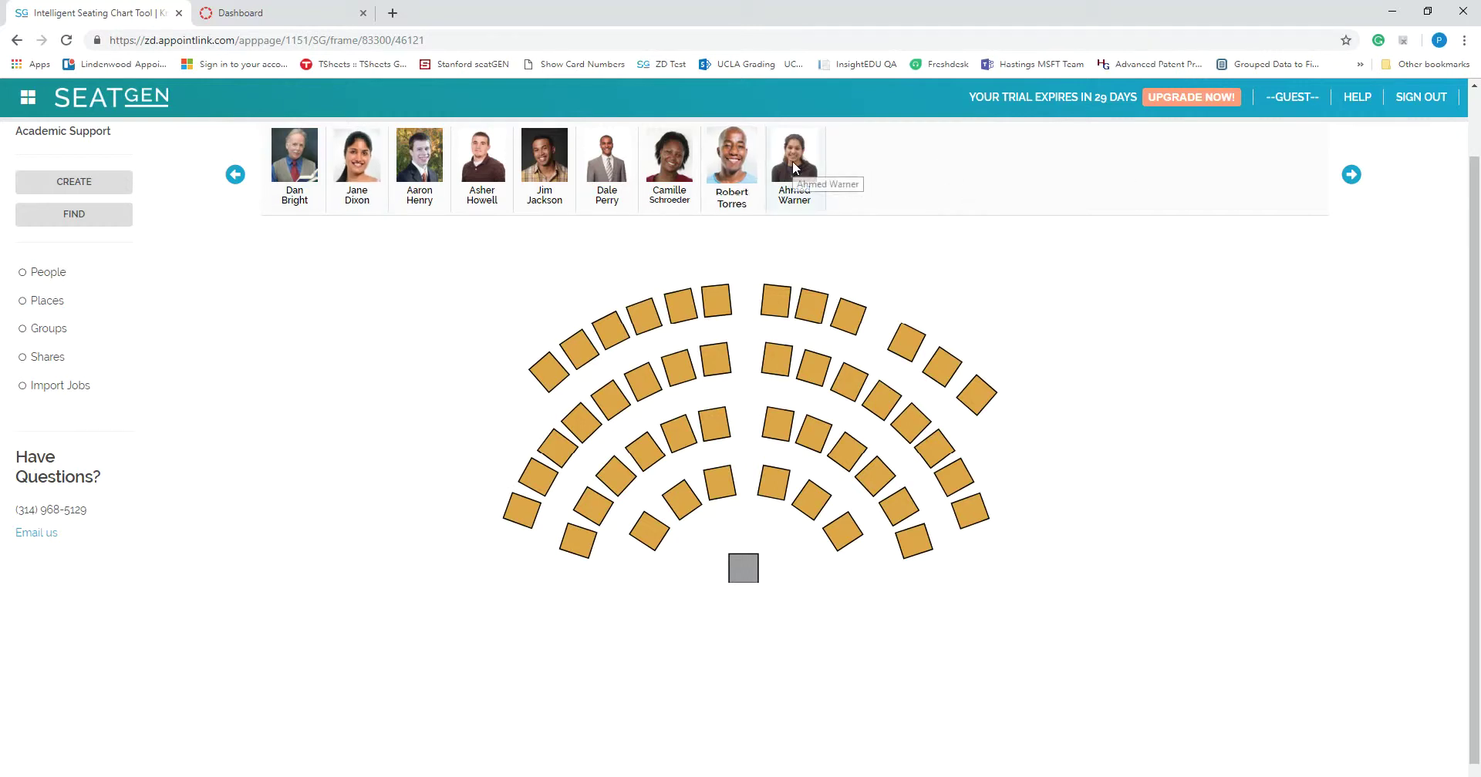
# Seat seven of the nine students across the four curved rows of the classroom chart.
pyautogui.moveTo(795, 166); pyautogui.dragTo(776, 301)
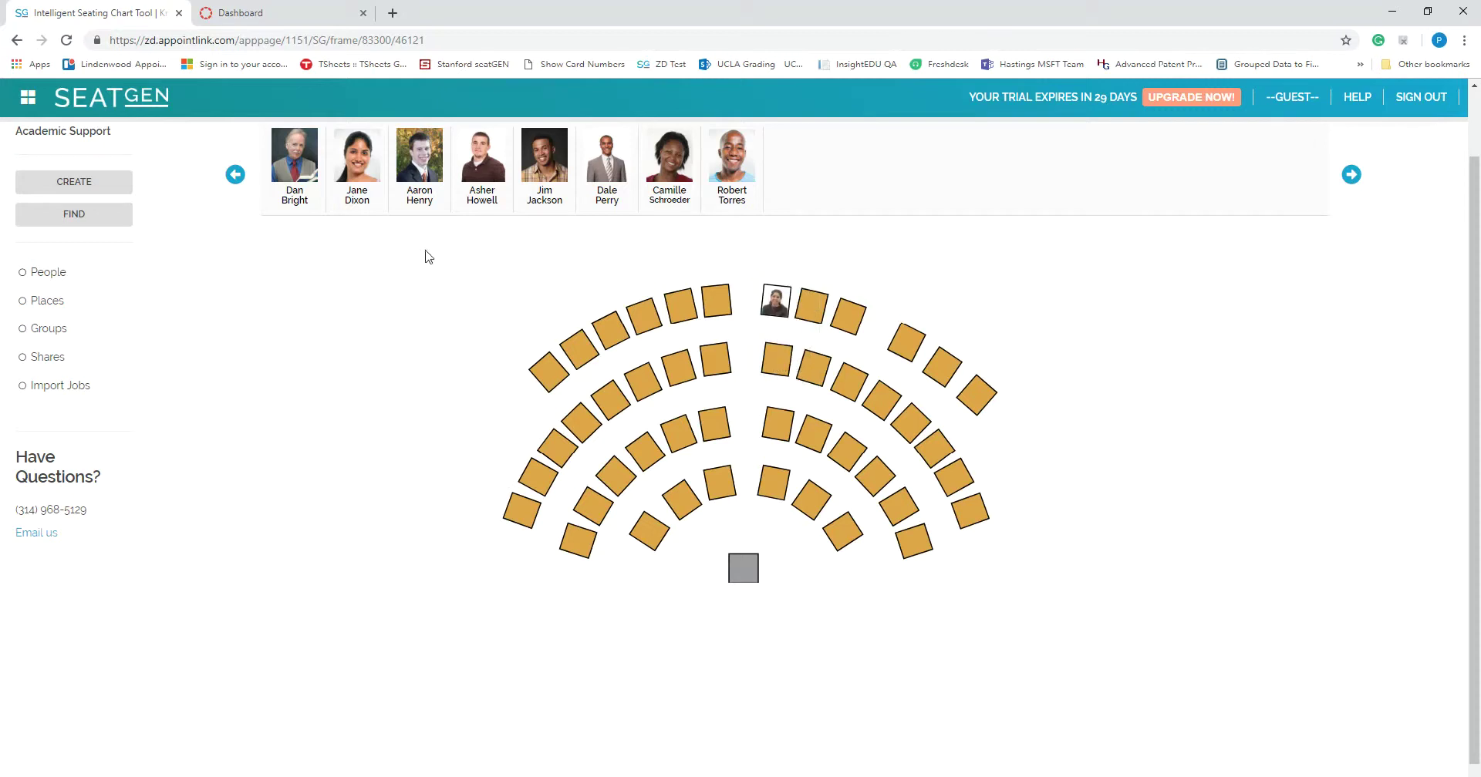
pyautogui.moveTo(357, 162); pyautogui.dragTo(550, 373)
pyautogui.moveTo(482, 158); pyautogui.dragTo(644, 316)
pyautogui.moveTo(486, 171); pyautogui.dragTo(721, 485)
pyautogui.moveTo(357, 162); pyautogui.dragTo(779, 424)
pyautogui.moveTo(420, 162); pyautogui.dragTo(806, 370)
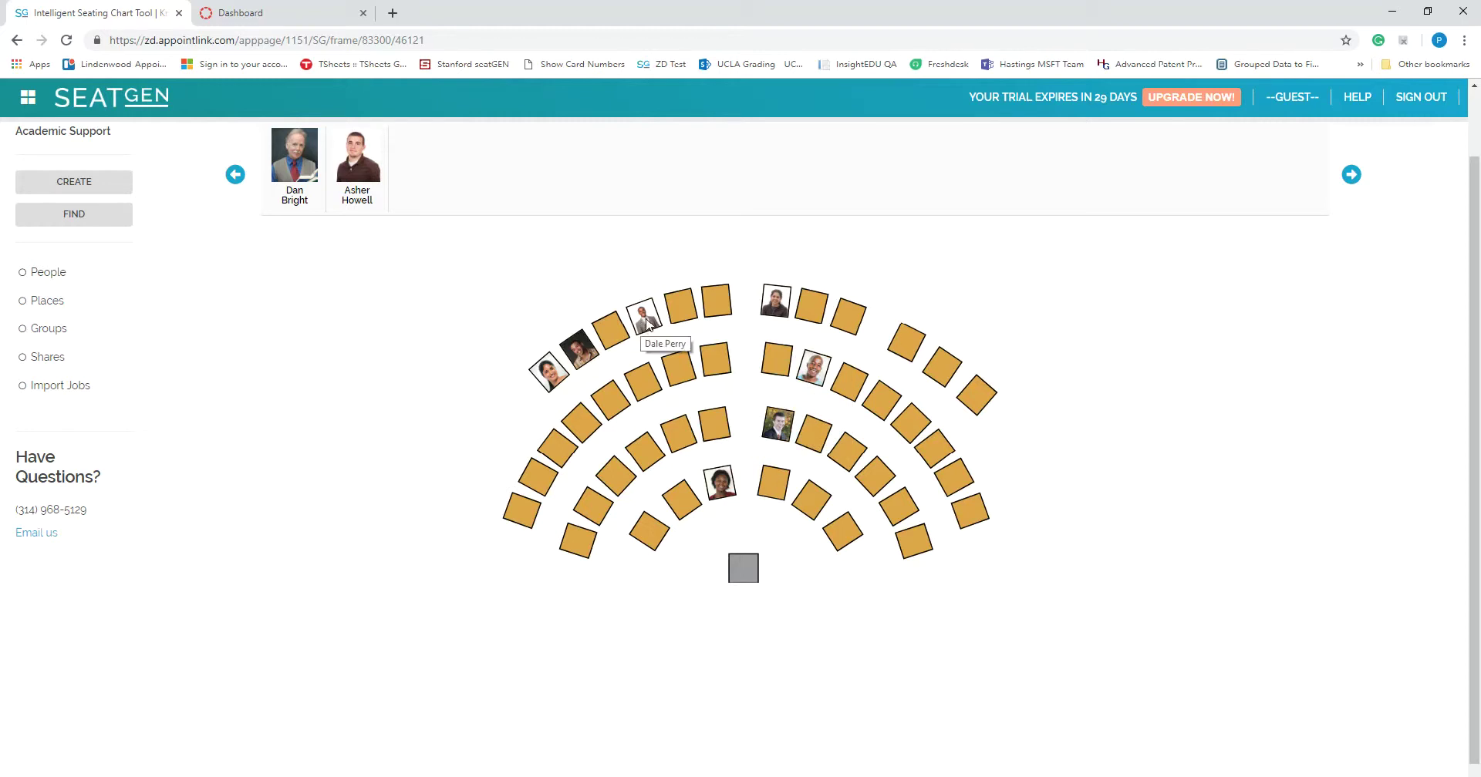
# View the profile of the student in the fourth seat of the back row and close it.
pyautogui.click(646, 322)
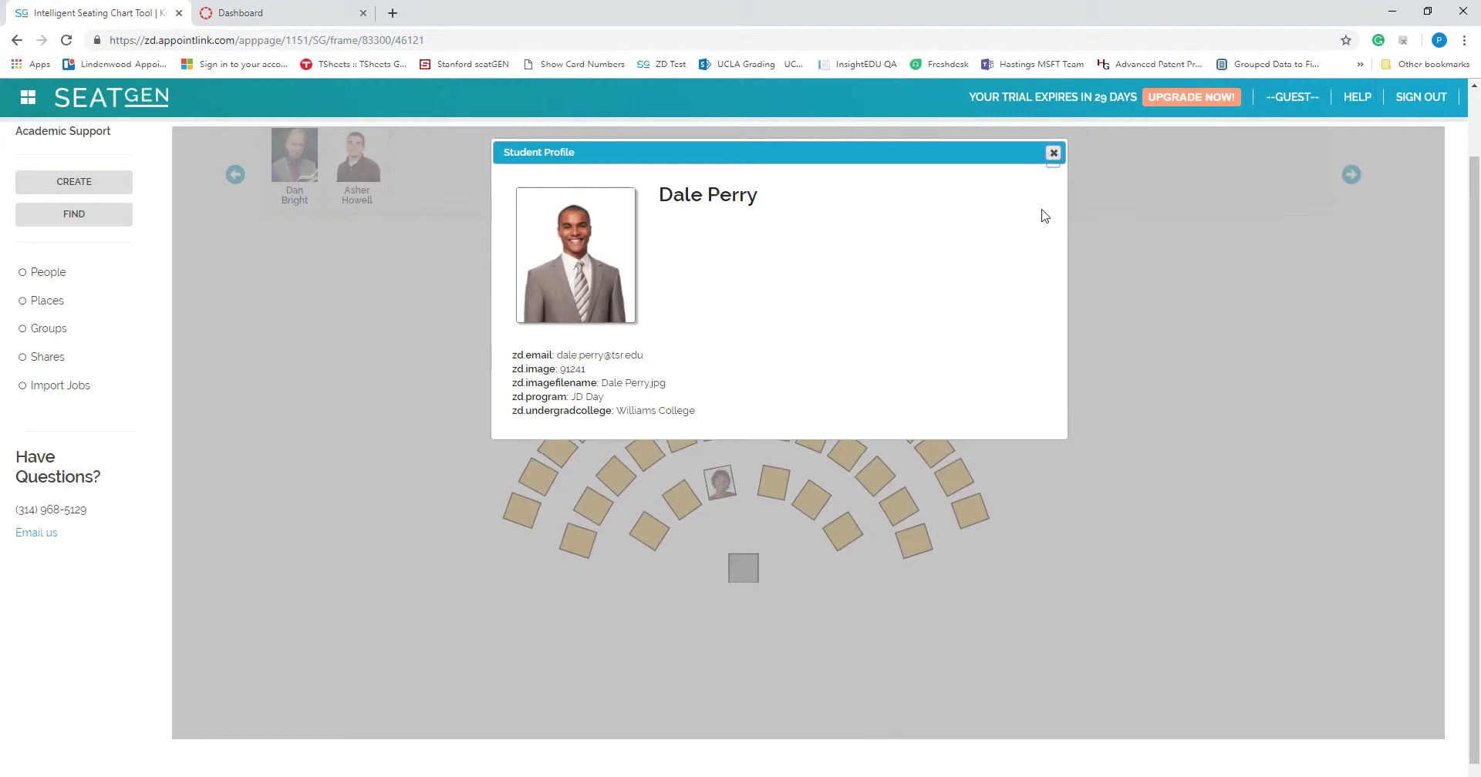
pyautogui.click(1054, 153)
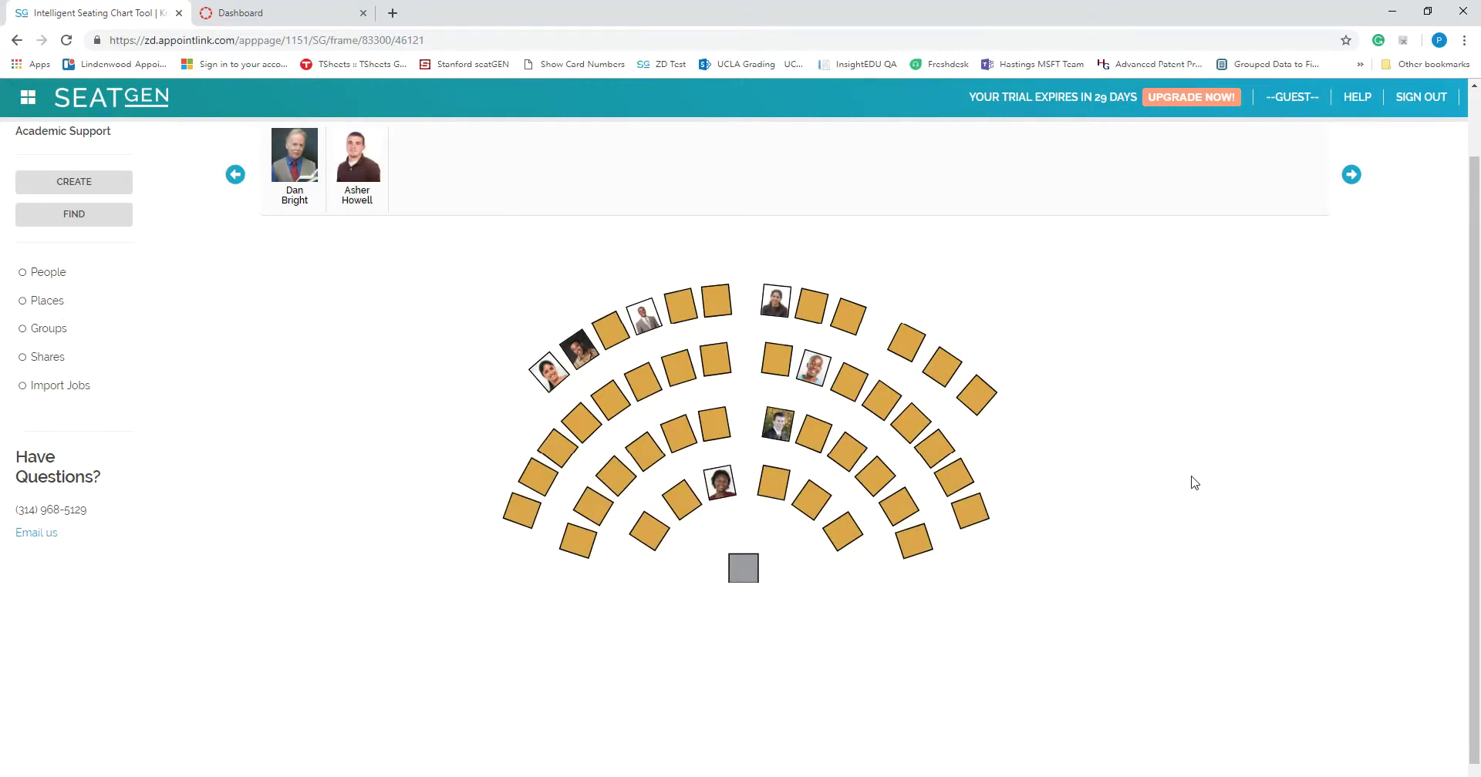
# Open the seating chart's PDF print options and review the name display and font size choices.
pyautogui.scroll(1, 1219, 474)
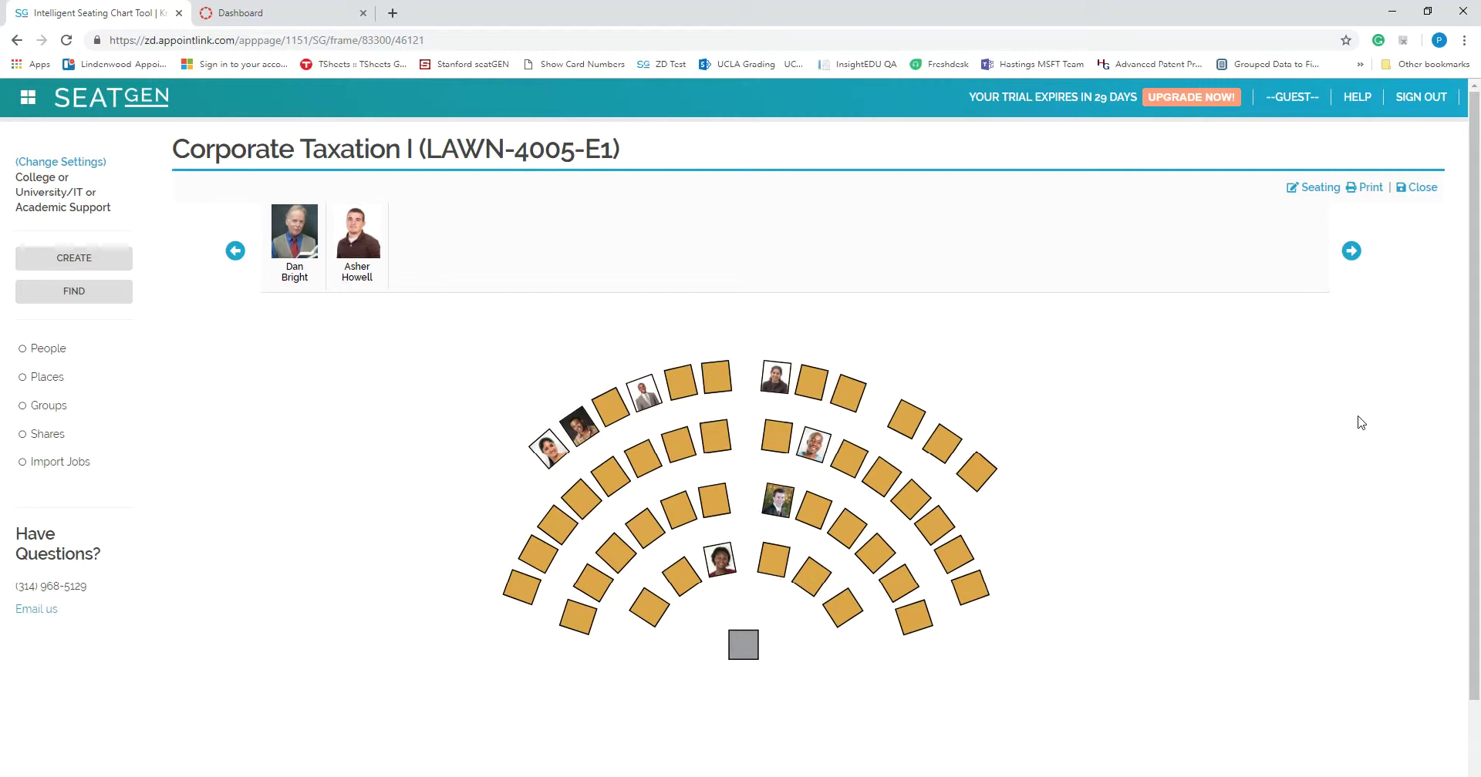
pyautogui.click(1369, 188)
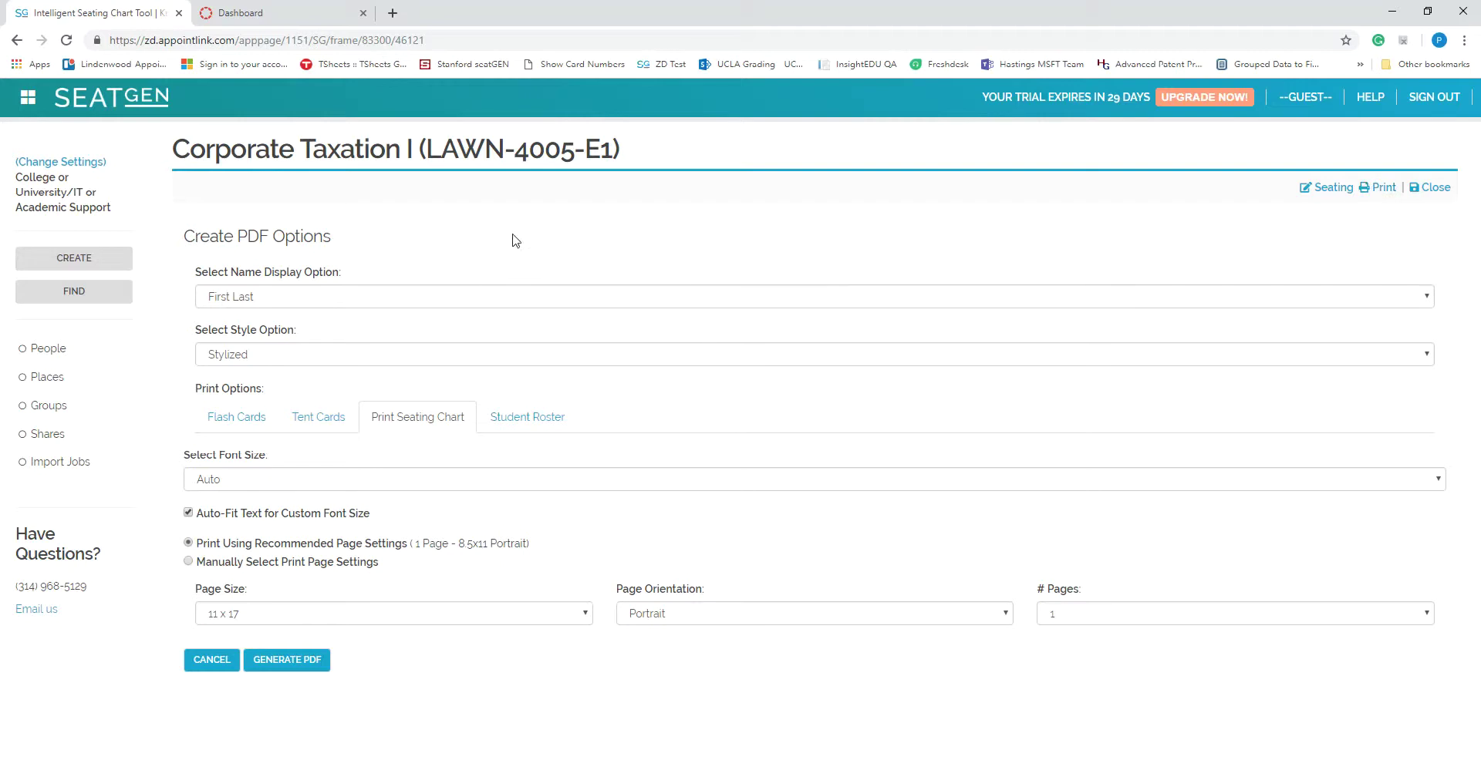
pyautogui.click(226, 301)
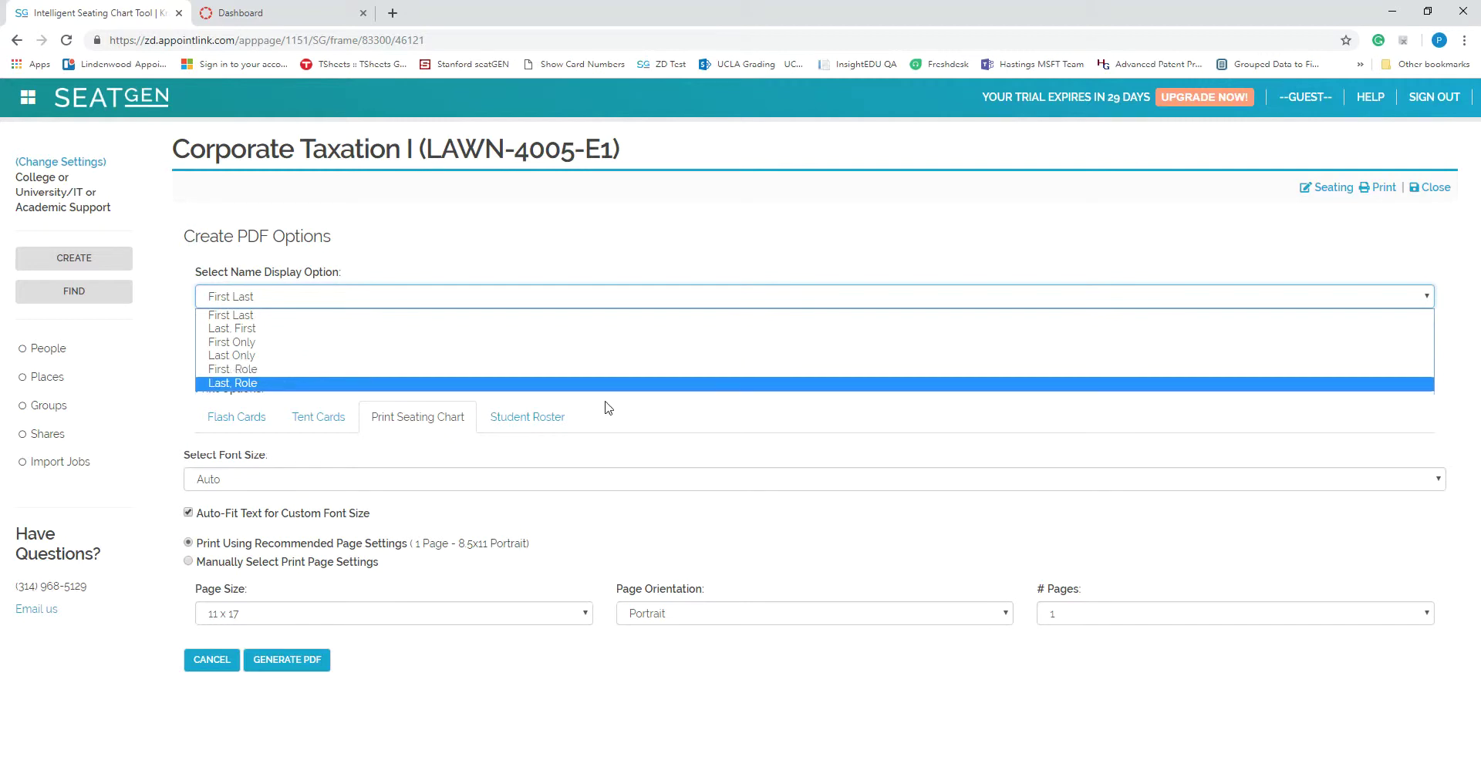
pyautogui.click(637, 418)
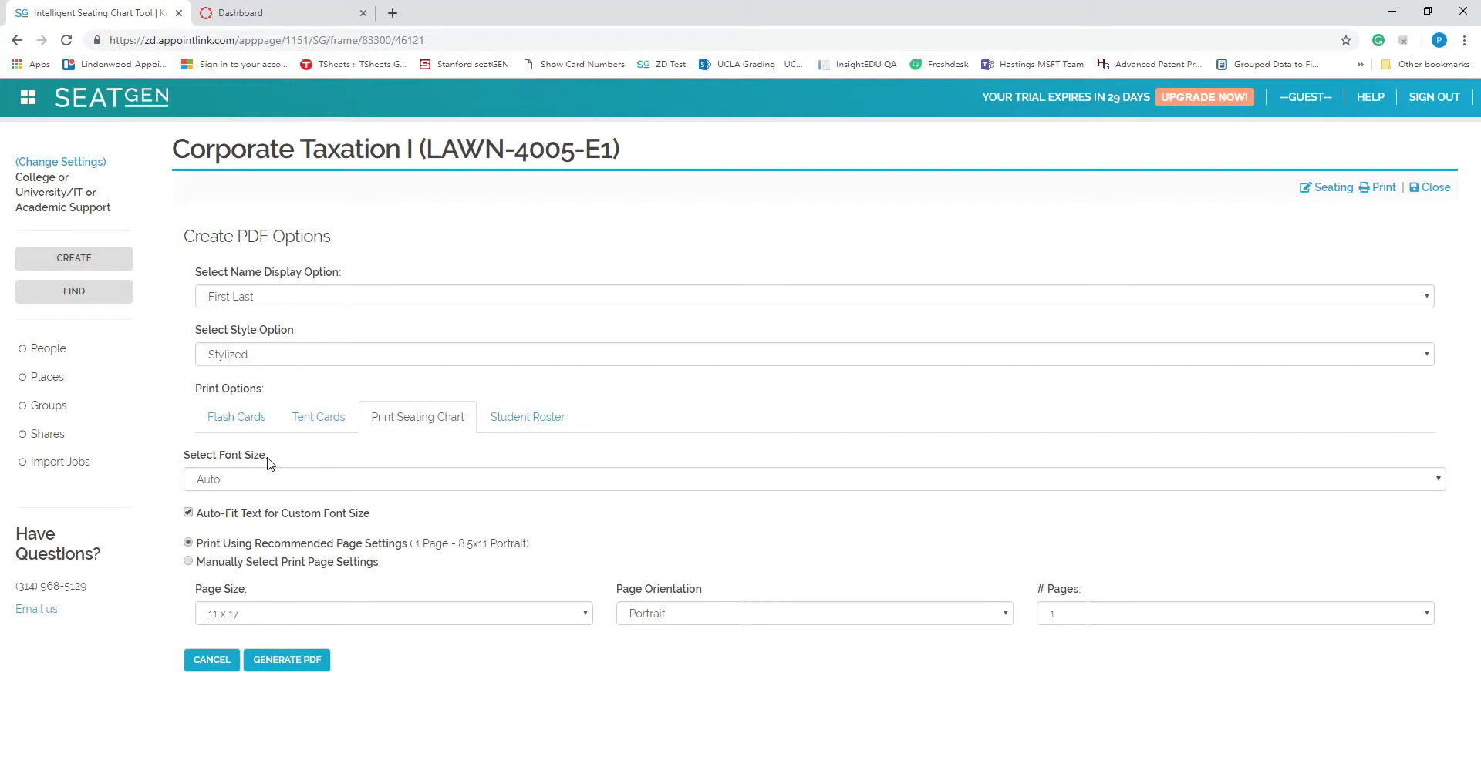
pyautogui.click(250, 486)
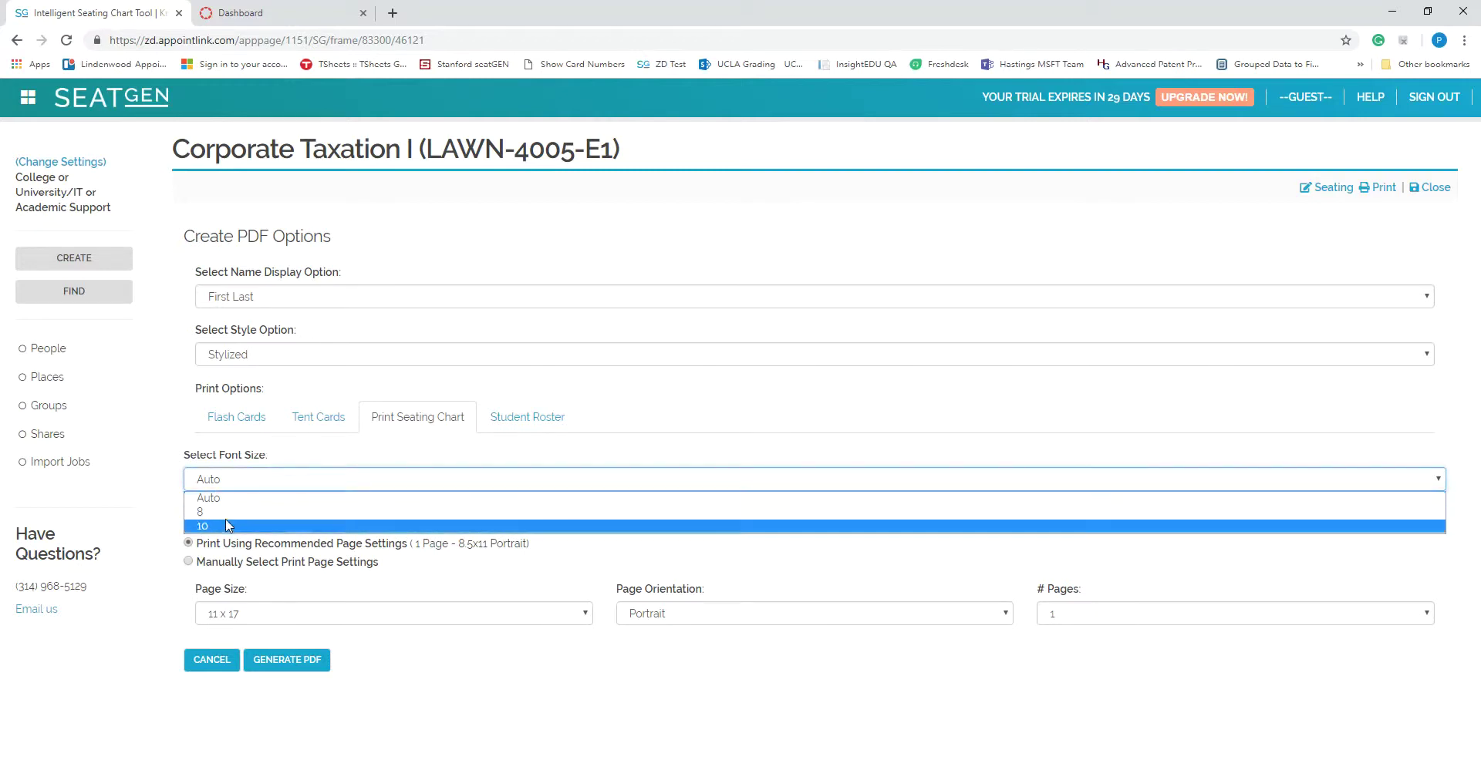
pyautogui.click(250, 486)
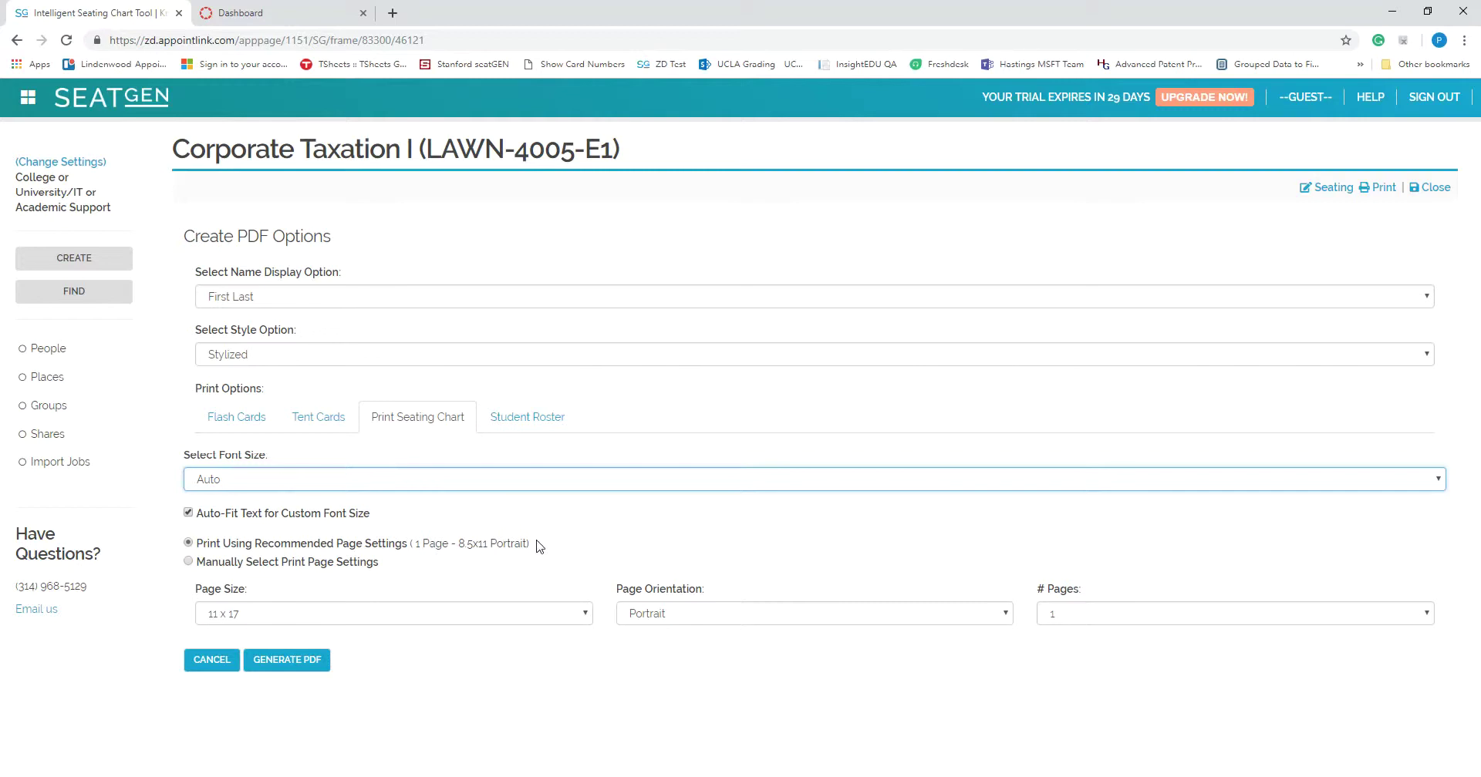
# Explore the manual page size, orientation and page count settings, and switch back to the recommended page settings.
pyautogui.click(189, 563)
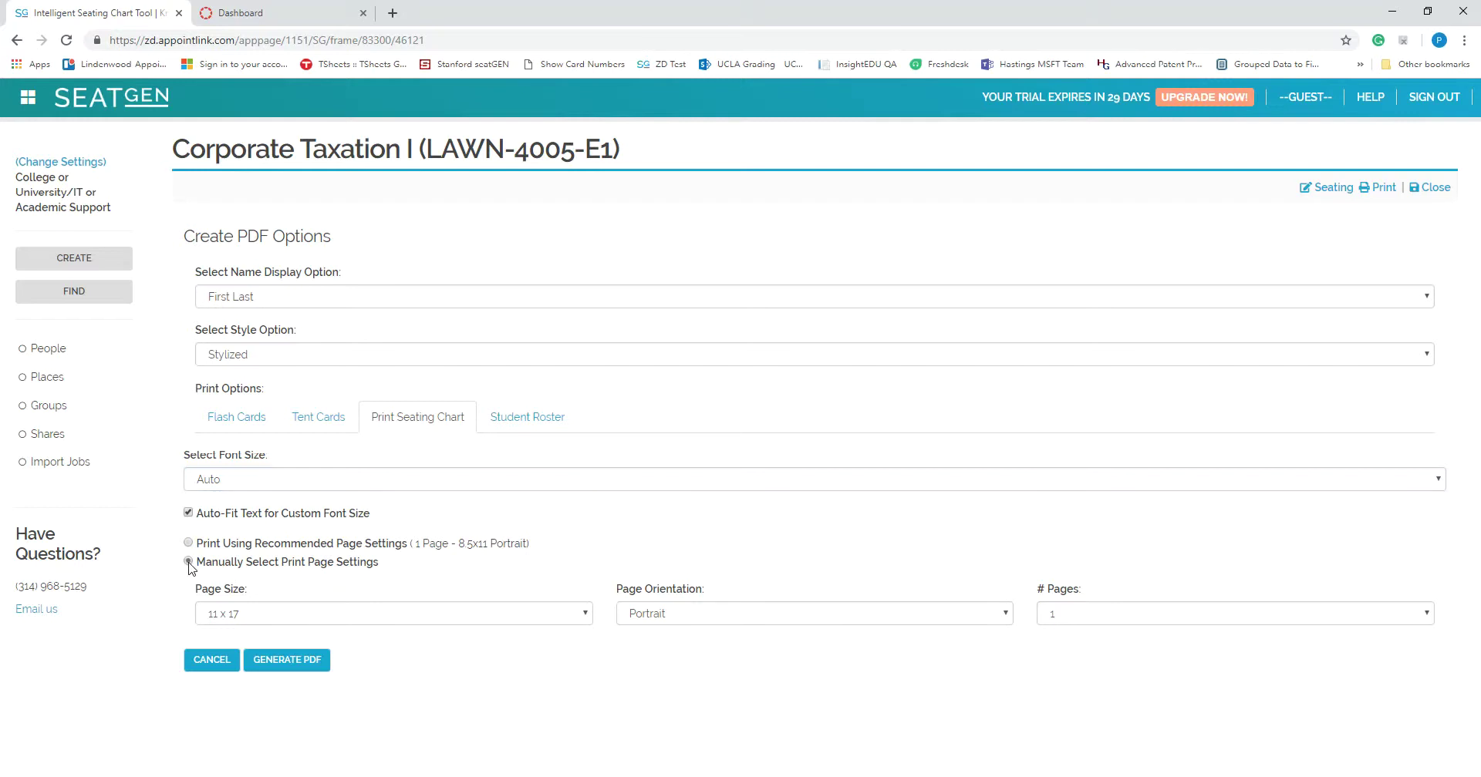
pyautogui.click(278, 621)
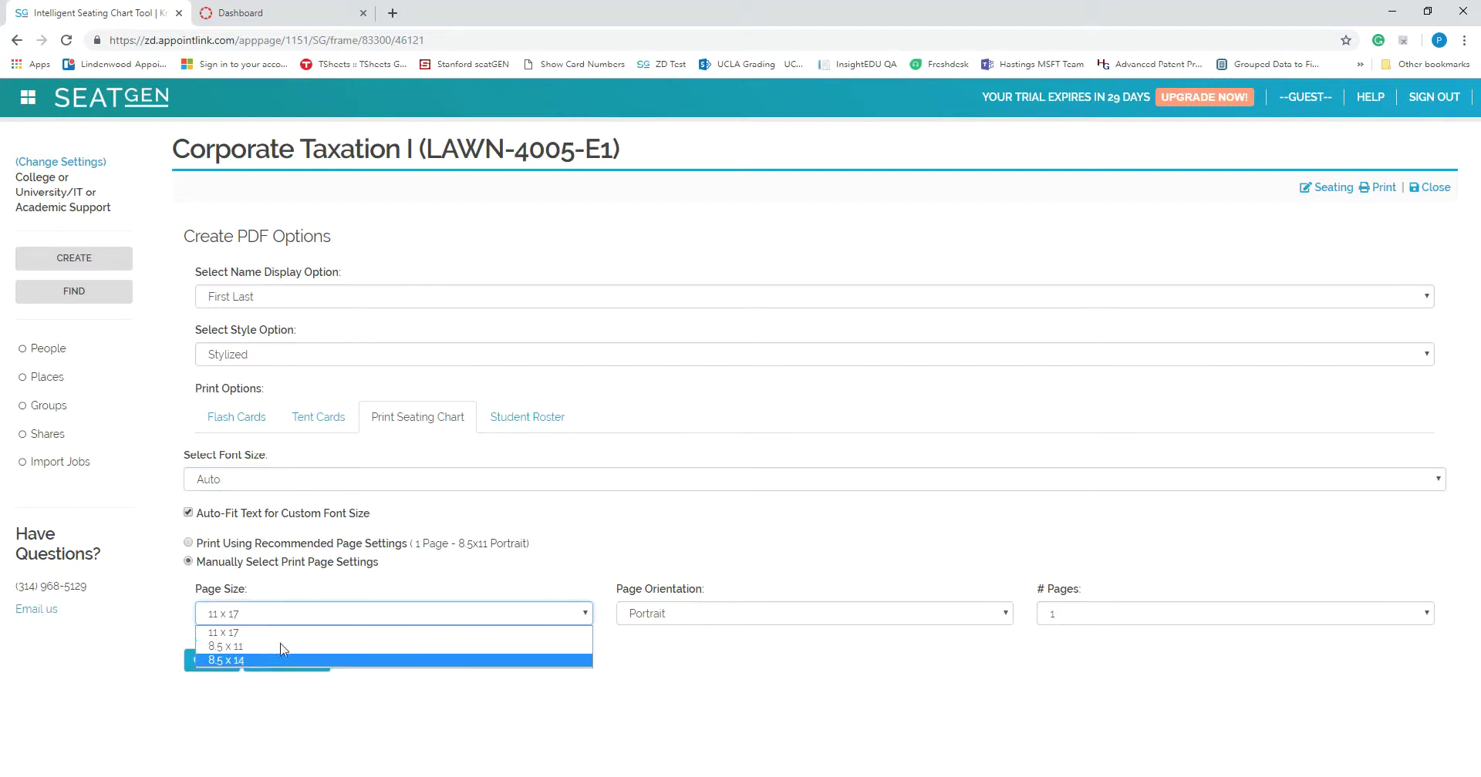
pyautogui.click(694, 623)
pyautogui.click(691, 619)
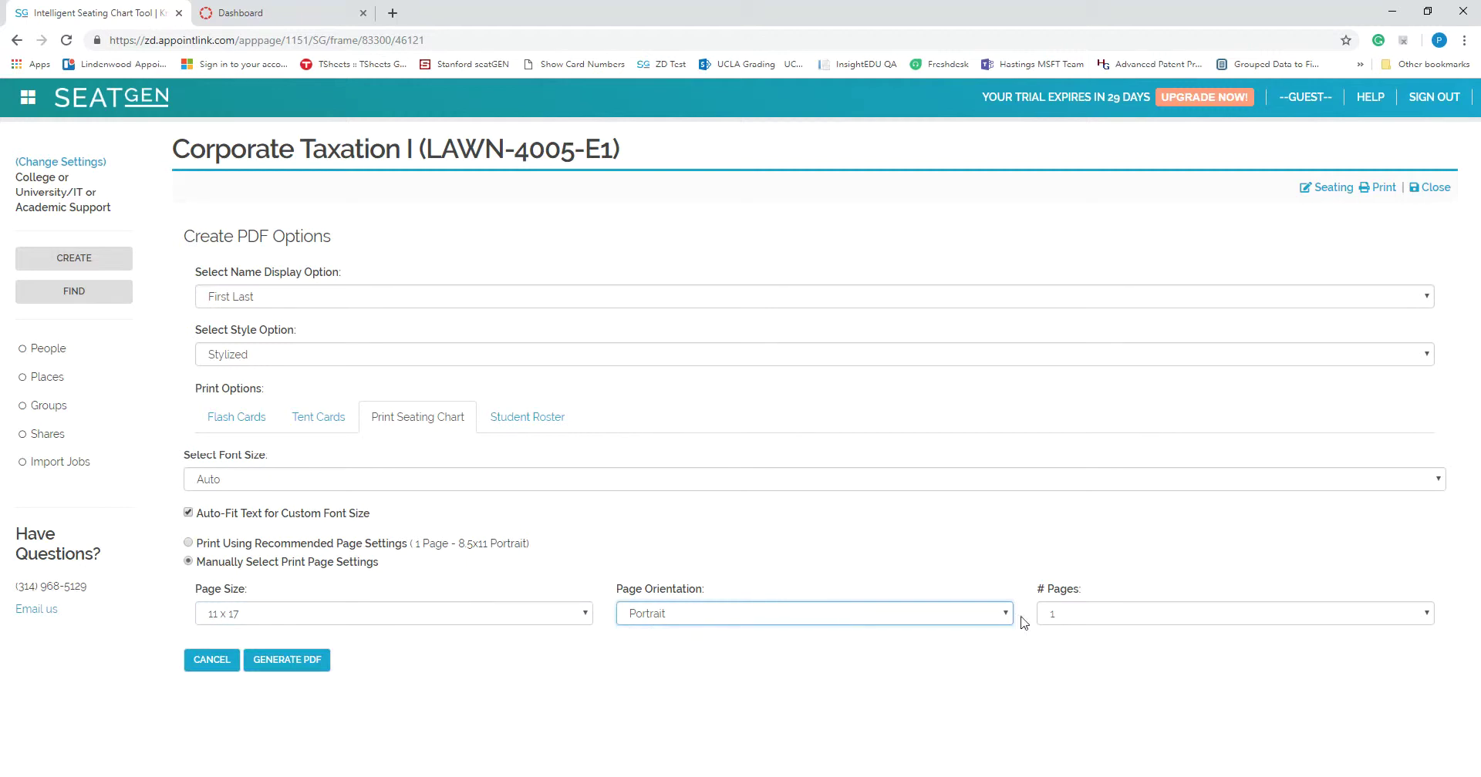
pyautogui.click(1051, 621)
pyautogui.click(1057, 618)
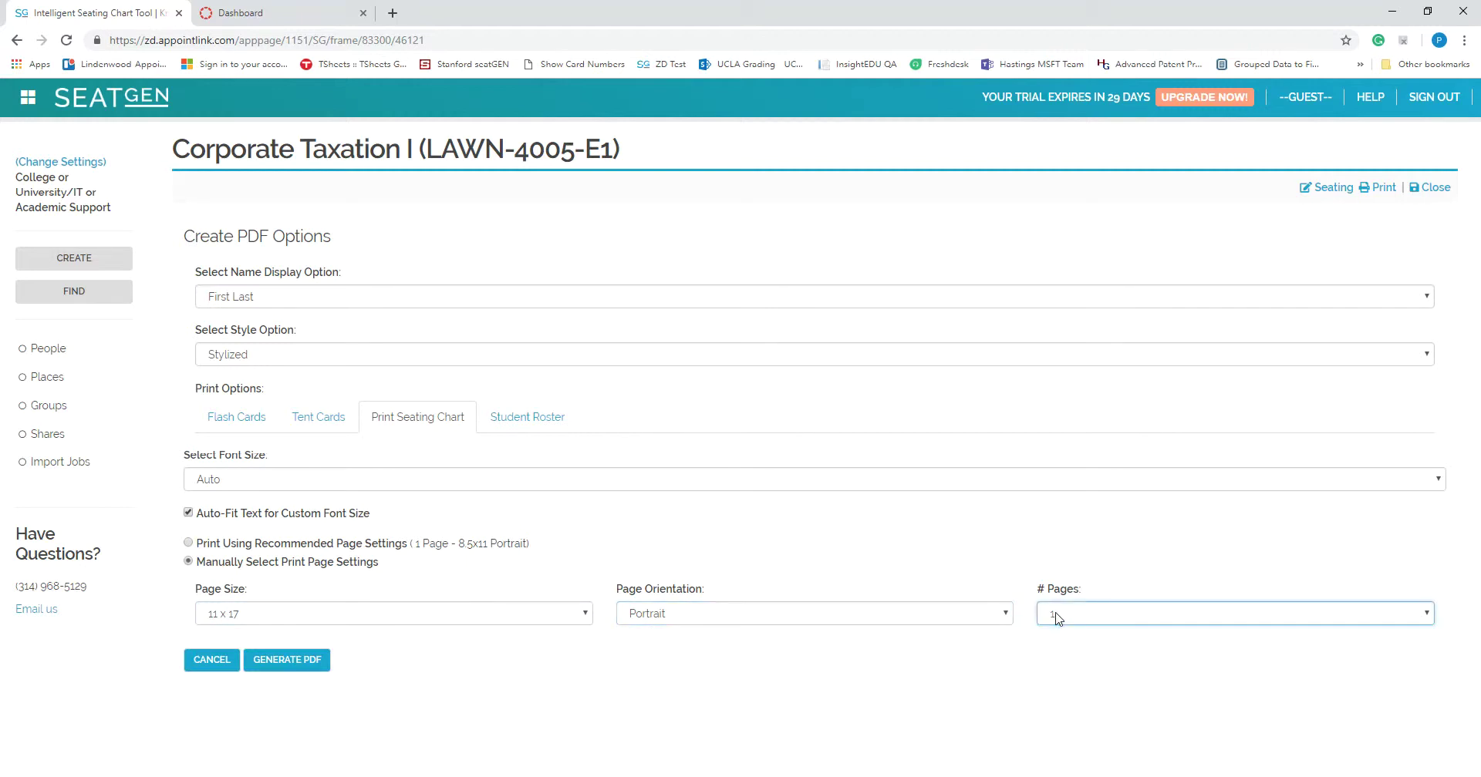
pyautogui.click(192, 543)
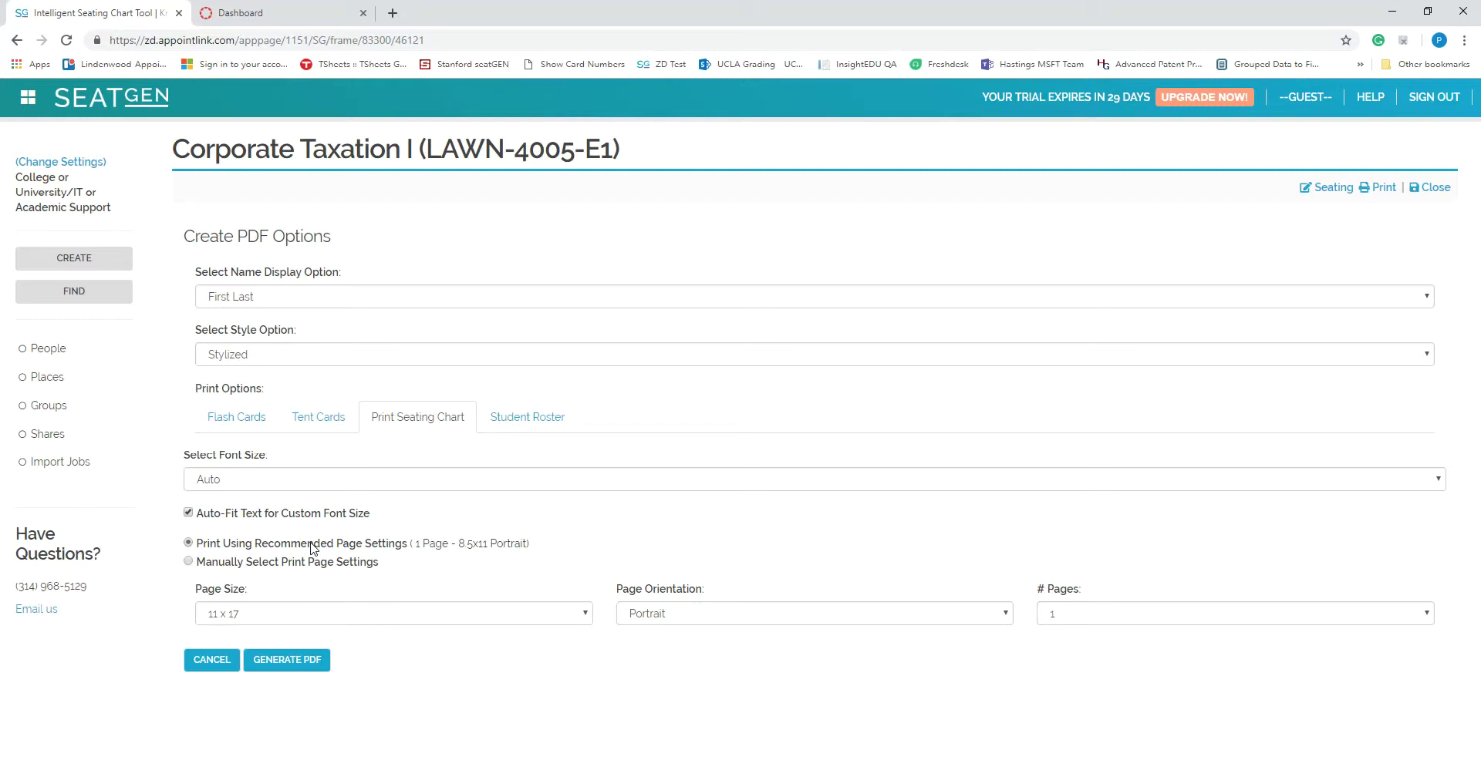
# Generate the seating chart PDF, examine it from the seats down to the footer, and close the chart.
pyautogui.click(282, 664)
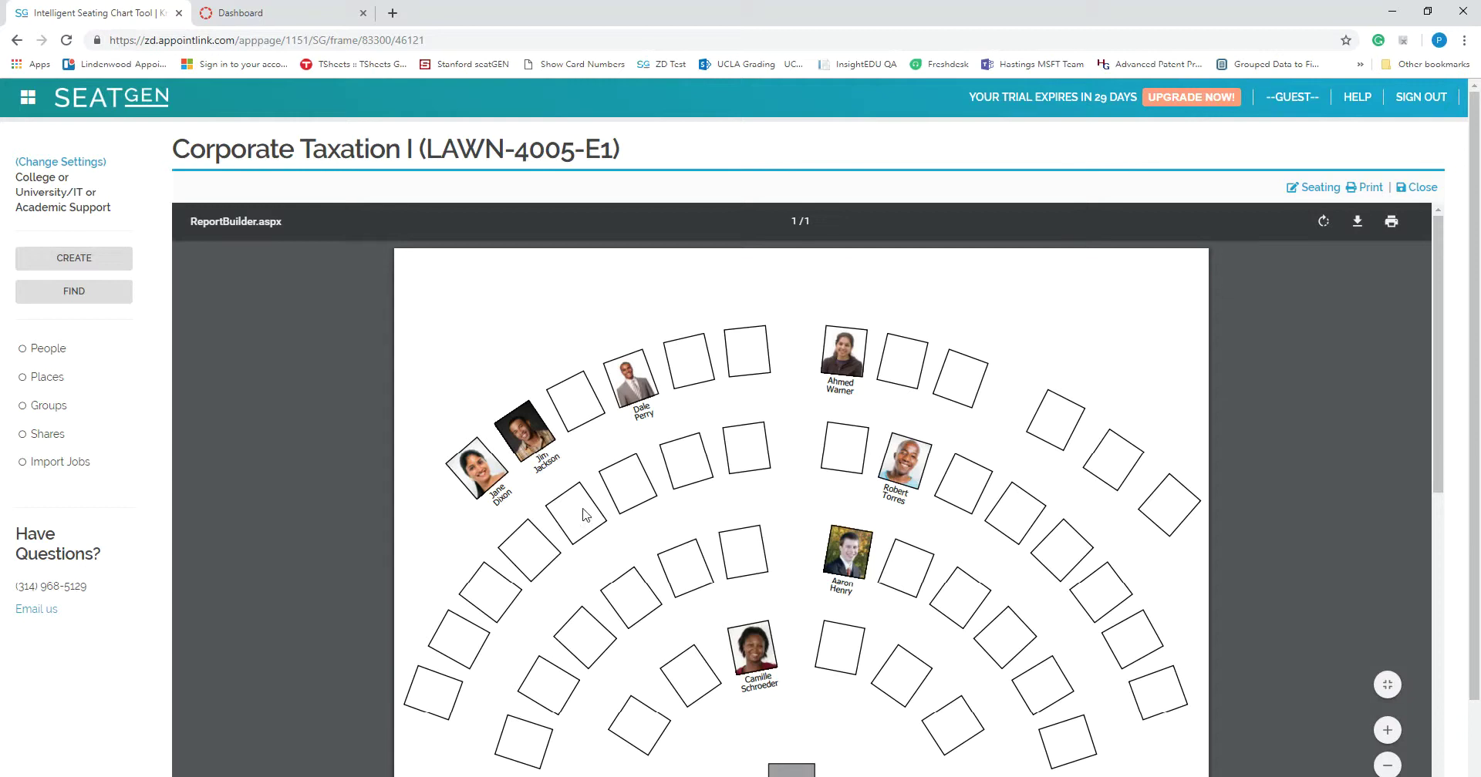
pyautogui.scroll(-6, 993, 604)
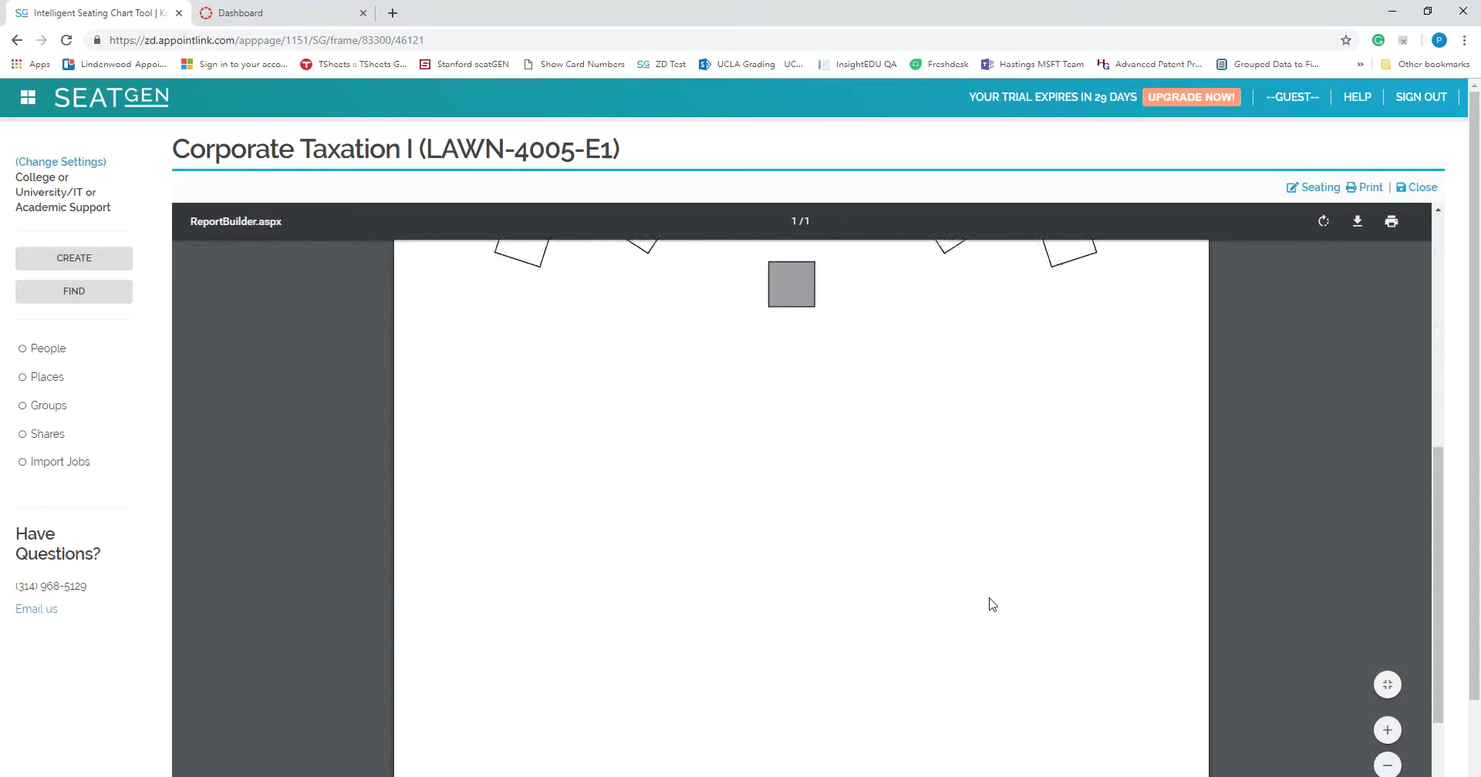
pyautogui.scroll(-1, 991, 603)
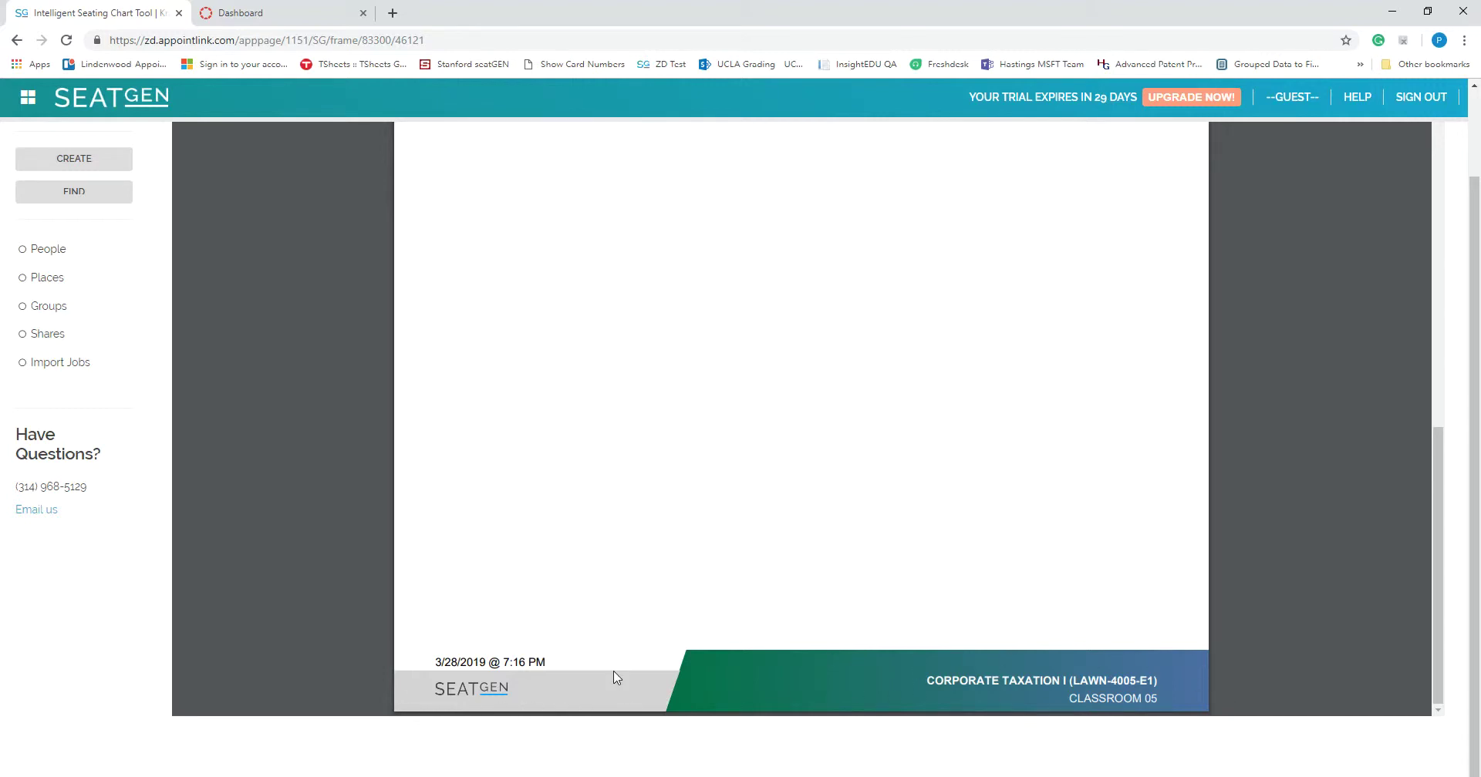
pyautogui.scroll(6, 936, 589)
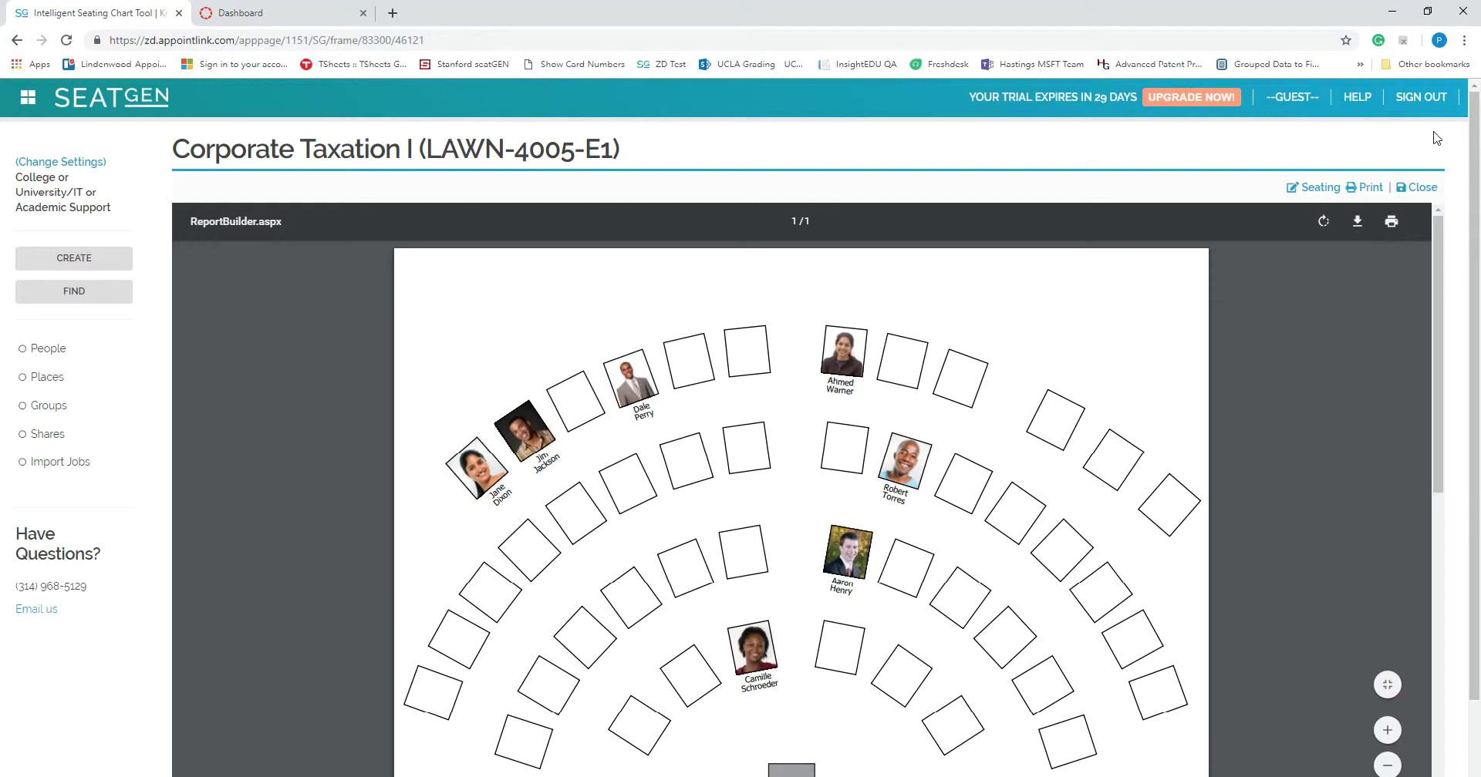
pyautogui.click(1423, 188)
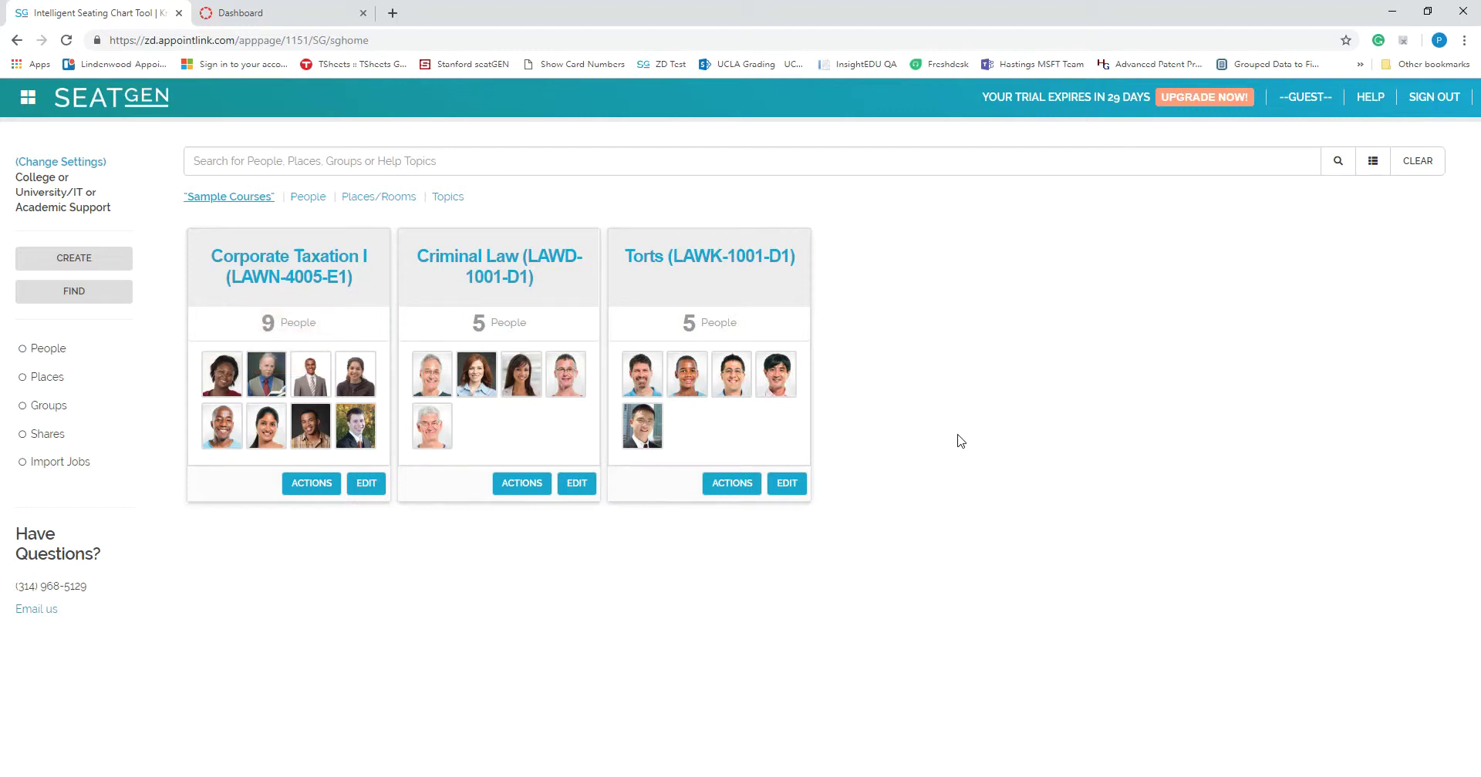
# Open the flash card PDF options for Corporate Taxation I and review the style choices, keeping Stylized.
pyautogui.click(239, 271)
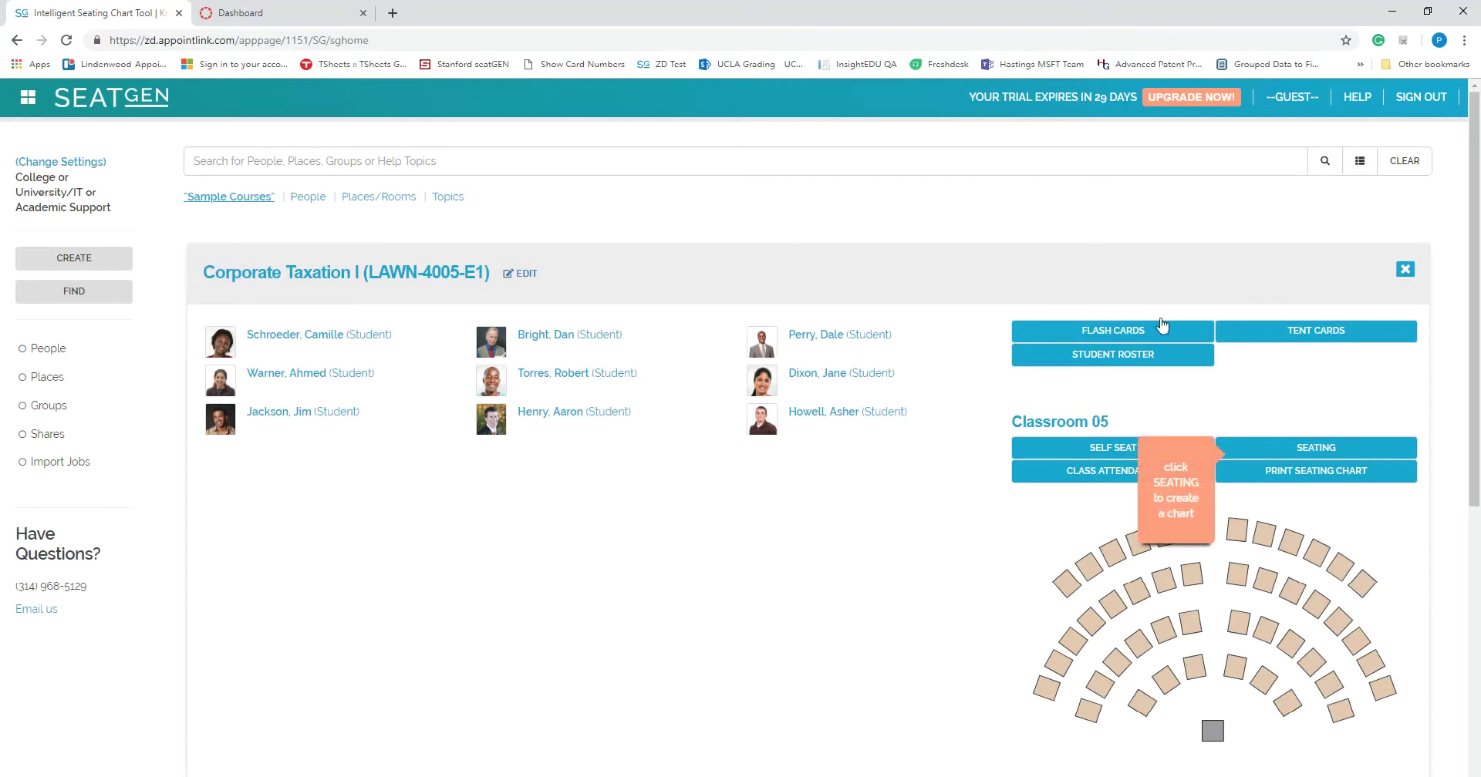
pyautogui.click(1080, 331)
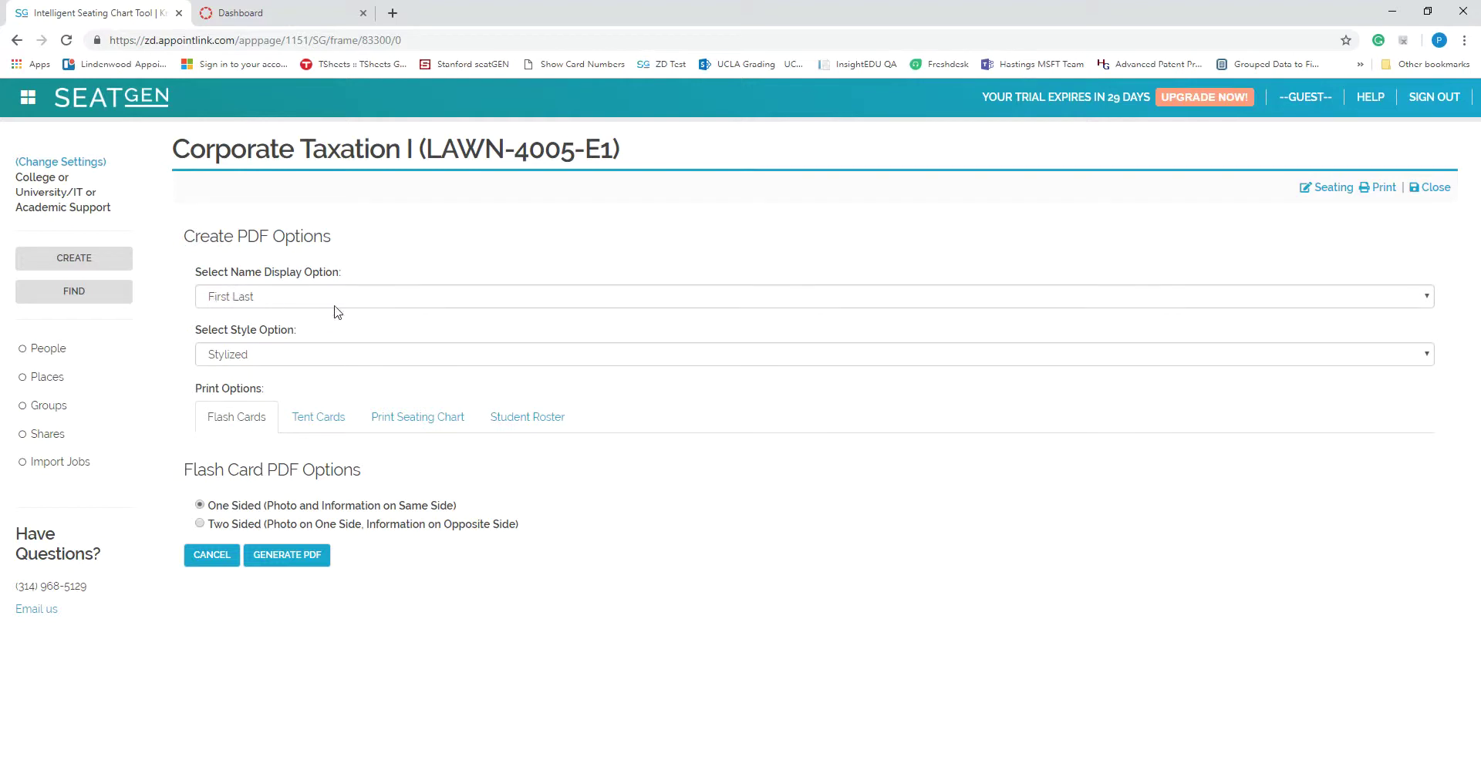
pyautogui.click(252, 361)
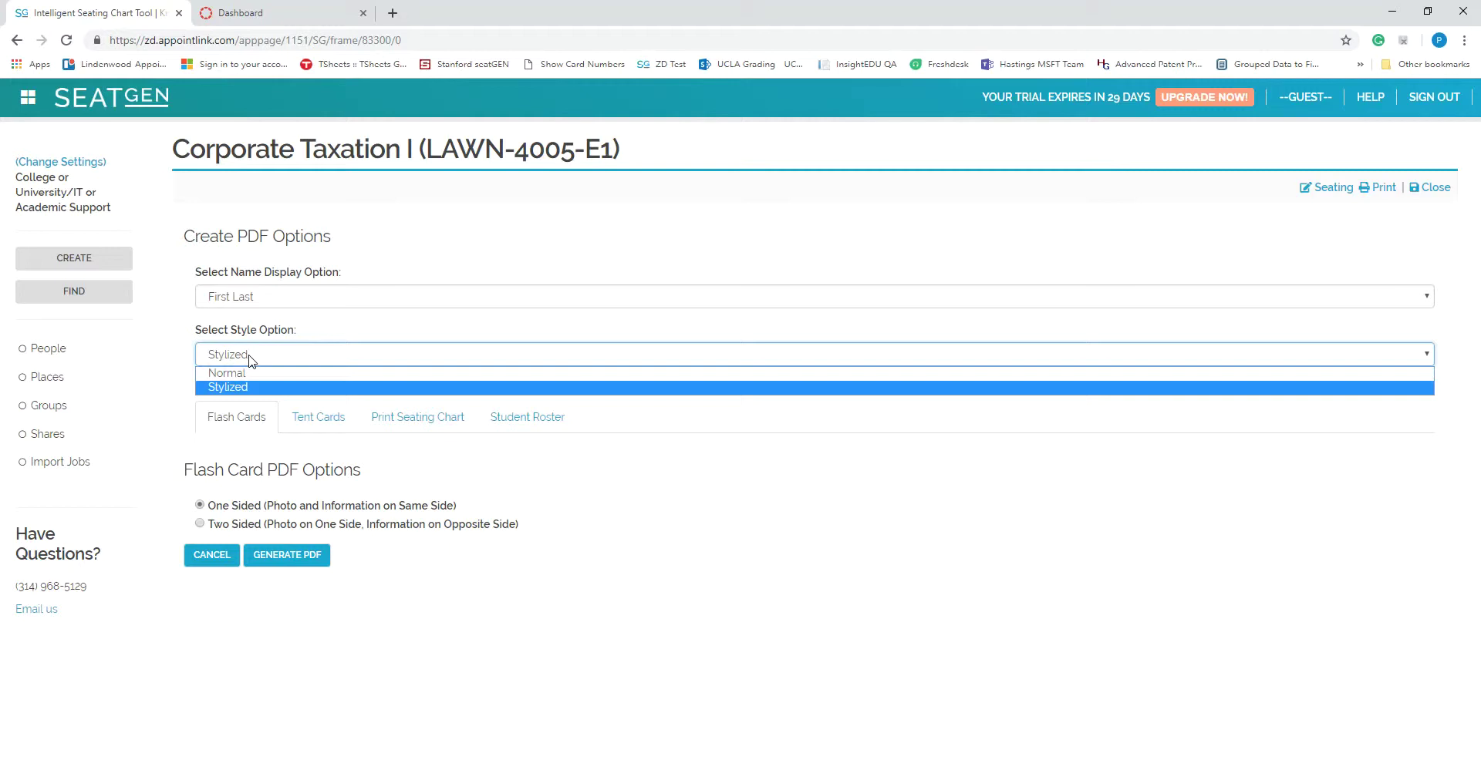
pyautogui.click(251, 361)
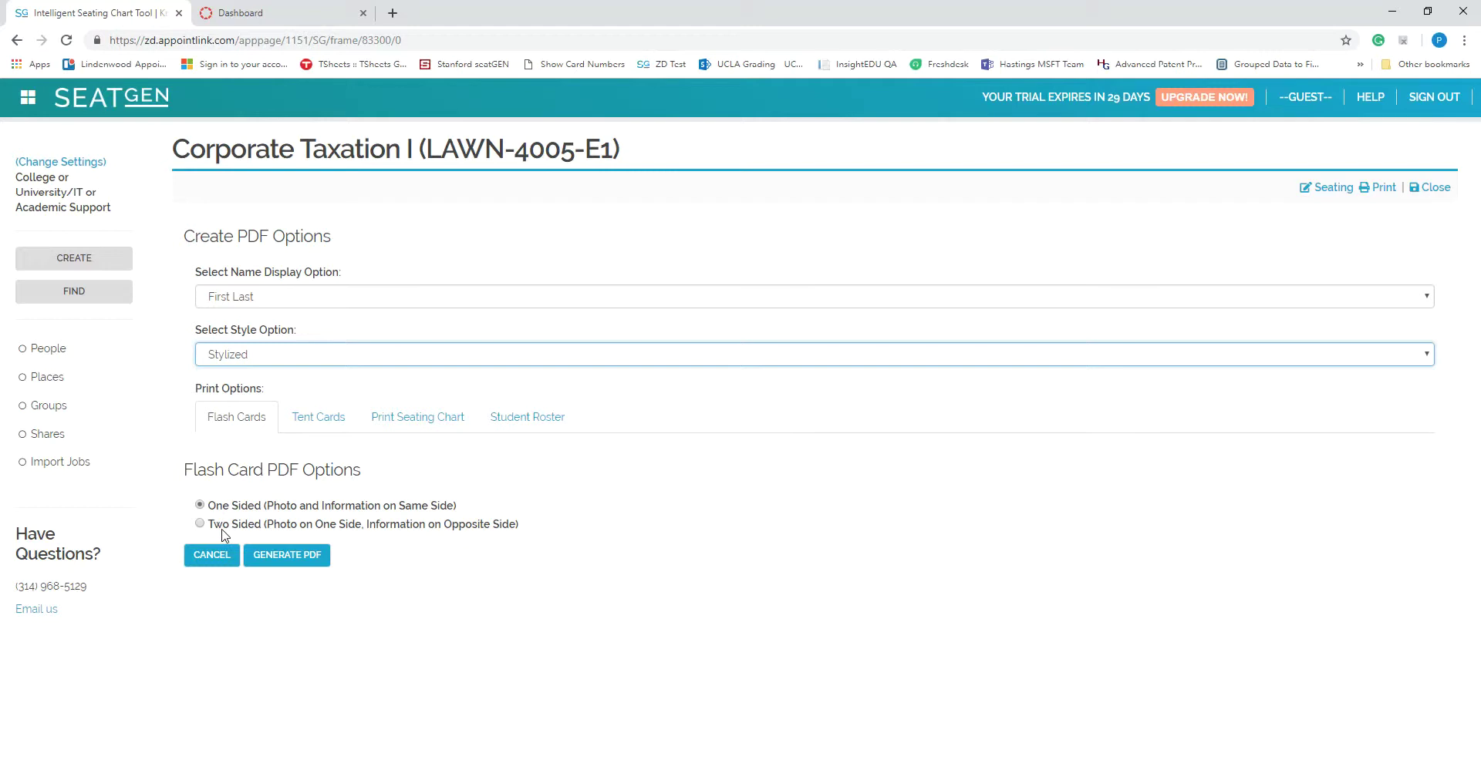
# Generate the one-sided flash card PDF, look through the cards on all its pages, and close it.
pyautogui.click(264, 560)
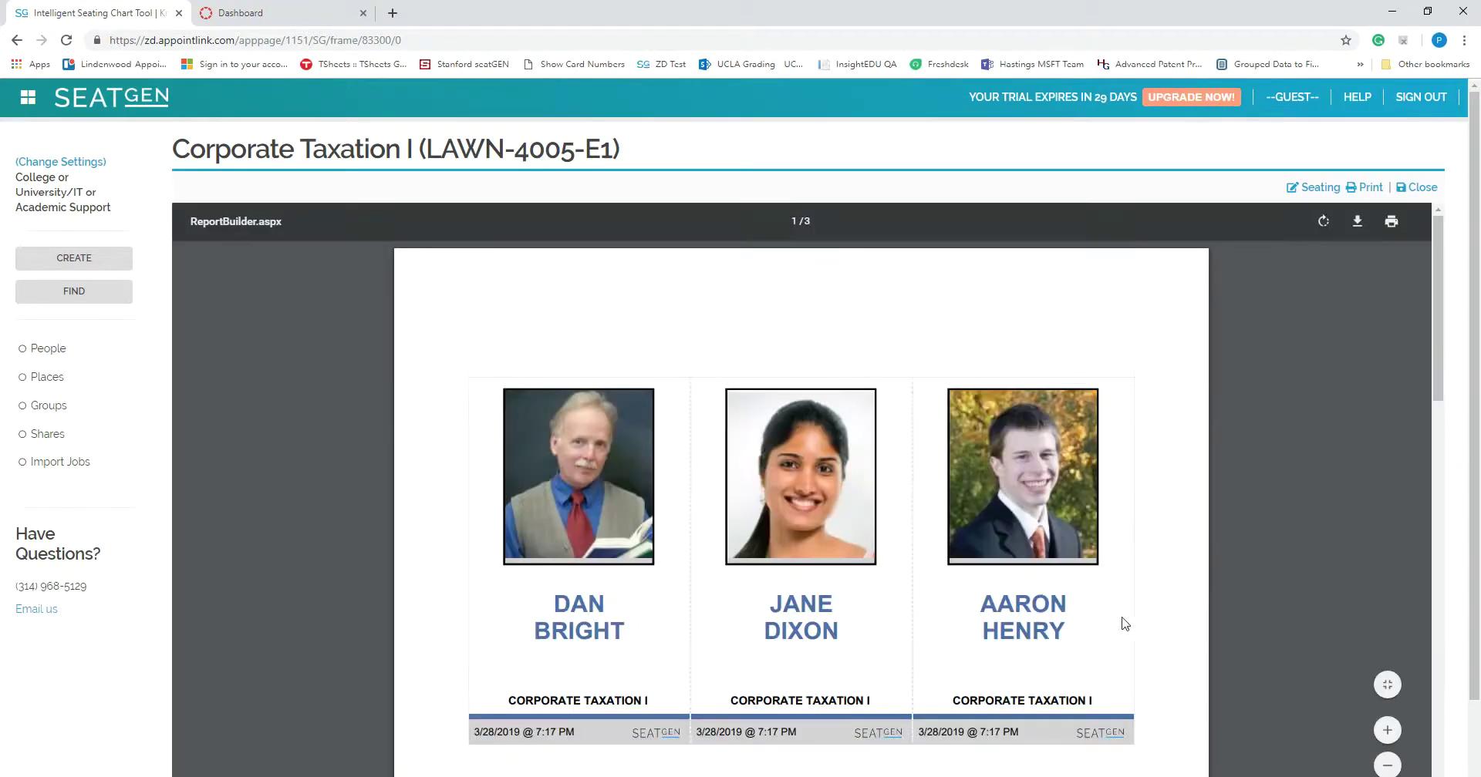
pyautogui.scroll(-1, 1149, 590)
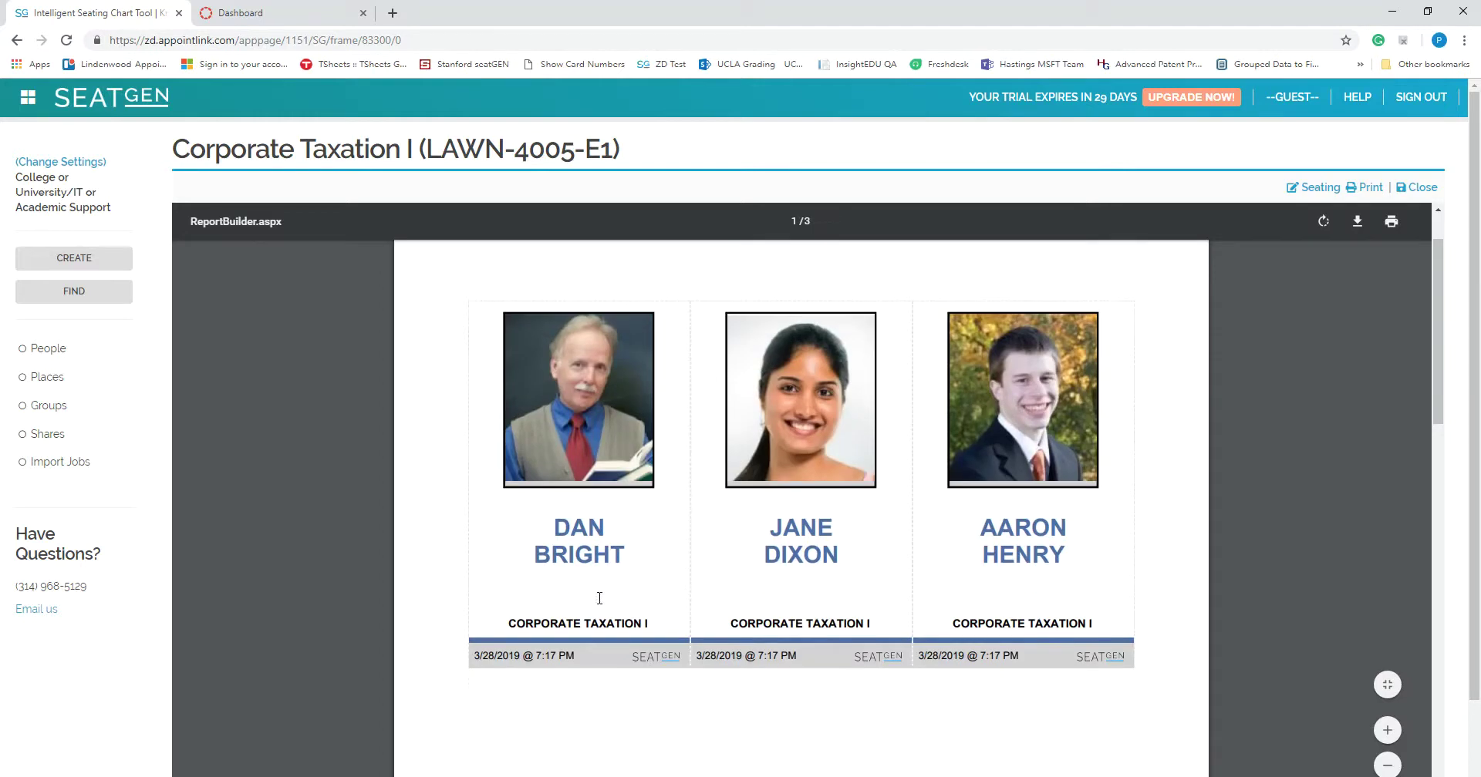
pyautogui.scroll(-4, 552, 715)
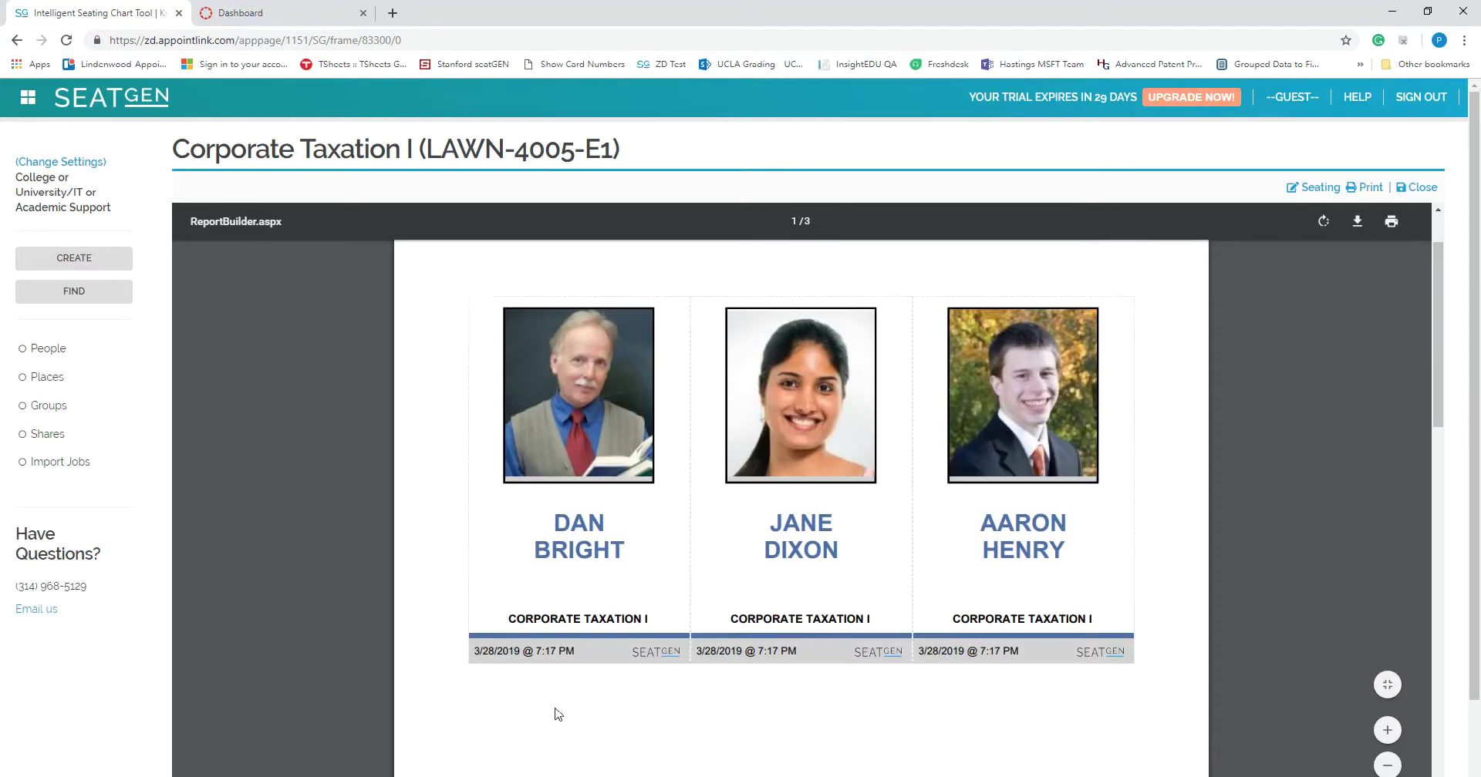
pyautogui.scroll(-6, 557, 713)
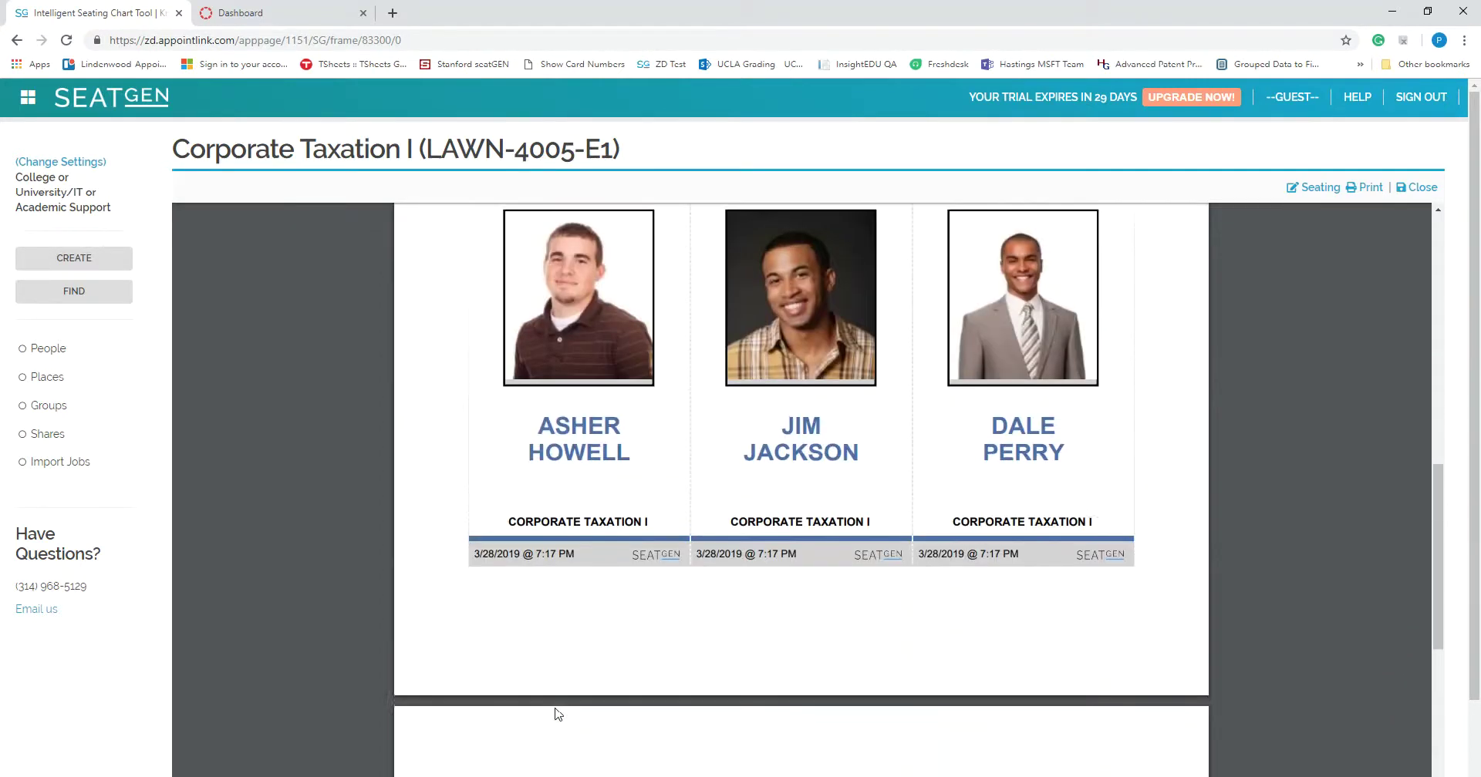
pyautogui.scroll(-5, 558, 714)
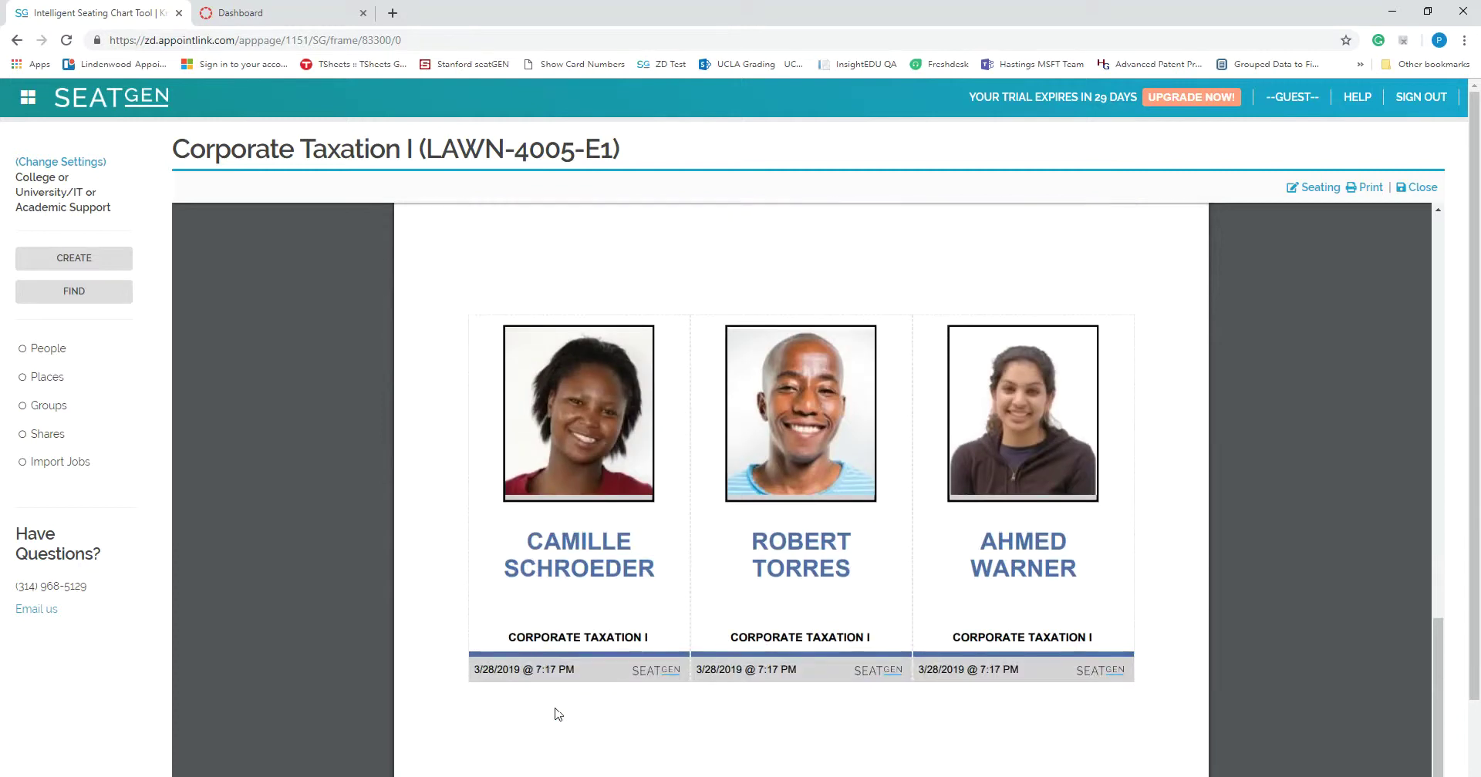
pyautogui.scroll(15, 558, 715)
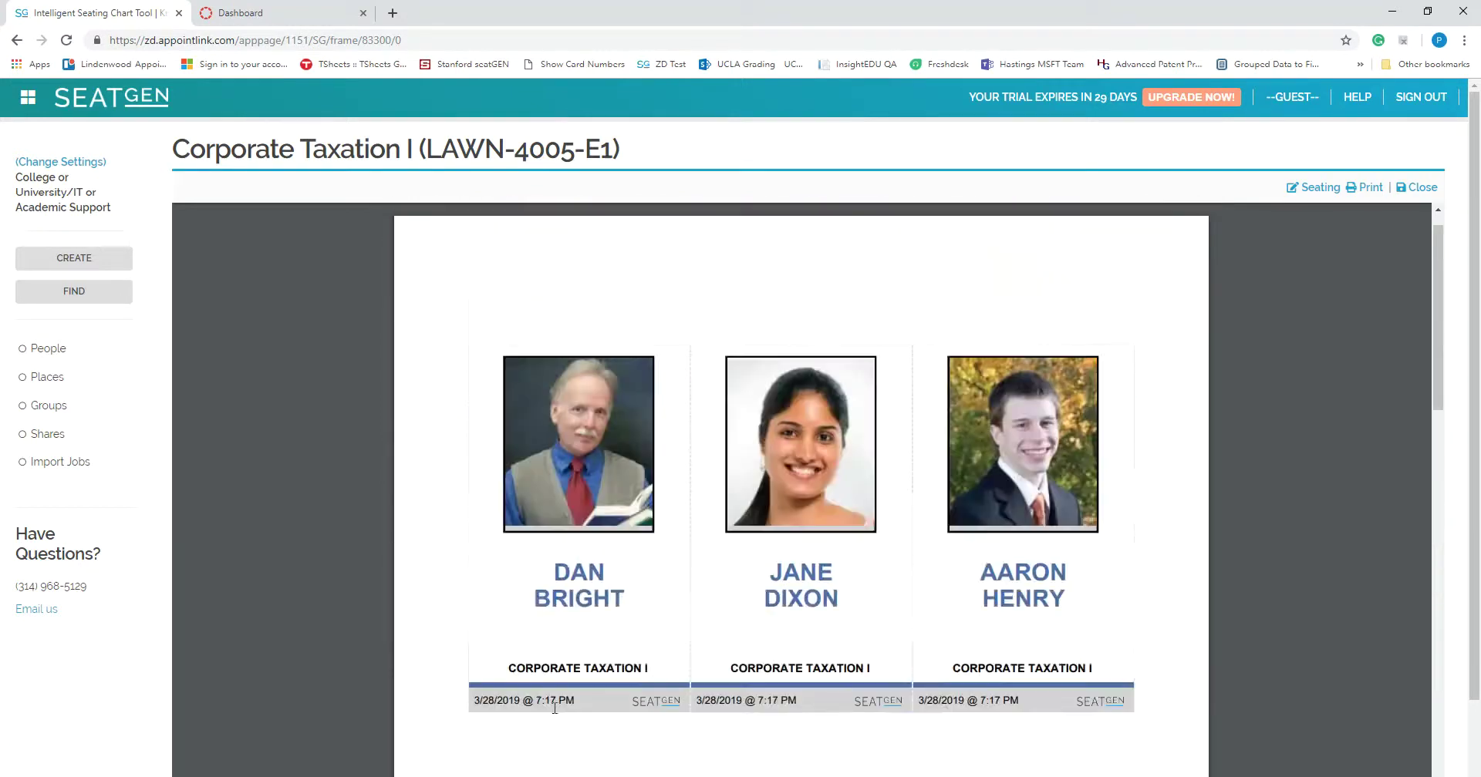
pyautogui.click(1411, 188)
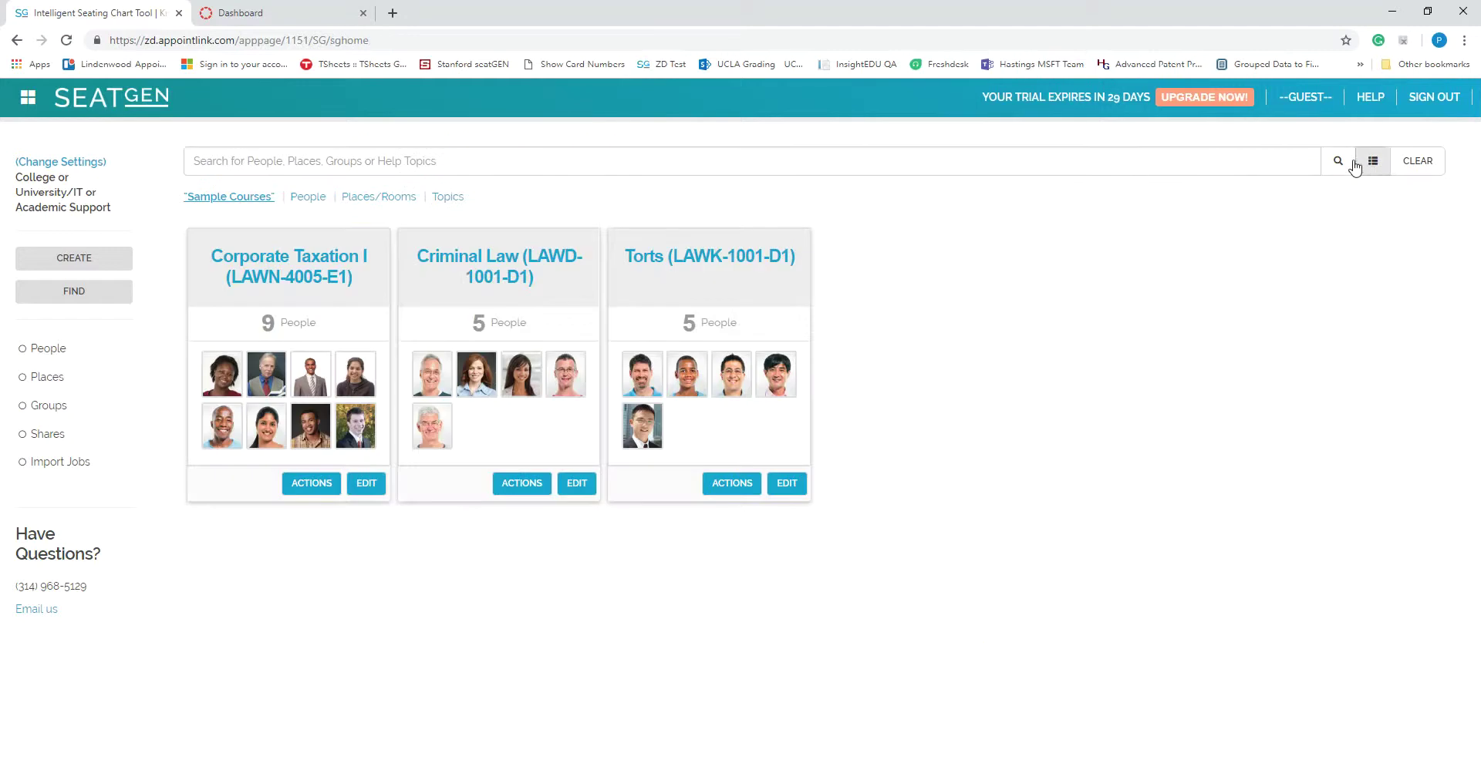
# Generate a tent card PDF for Corporate Taxation I with one card per page, First Last names and Stylized style.
pyautogui.click(306, 265)
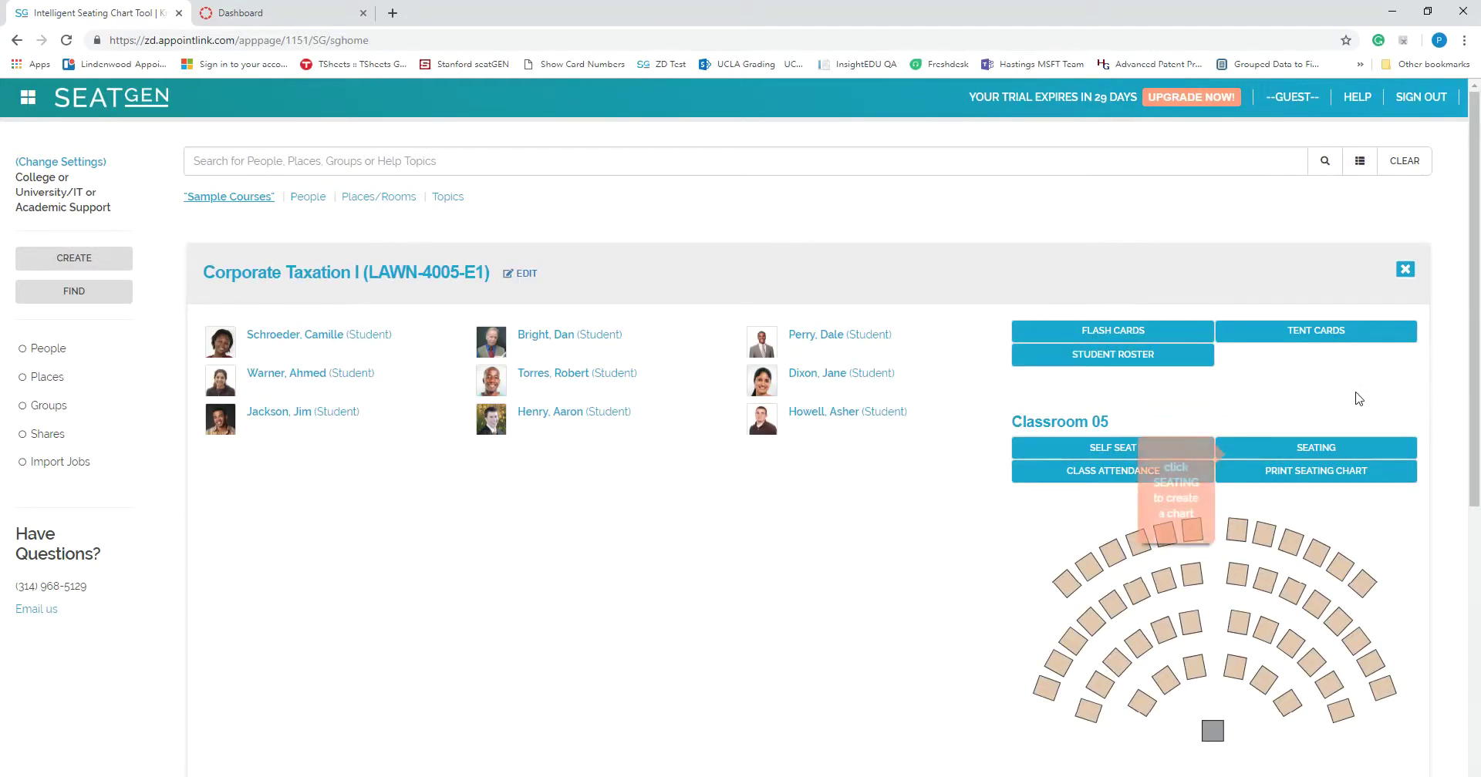
pyautogui.click(1311, 332)
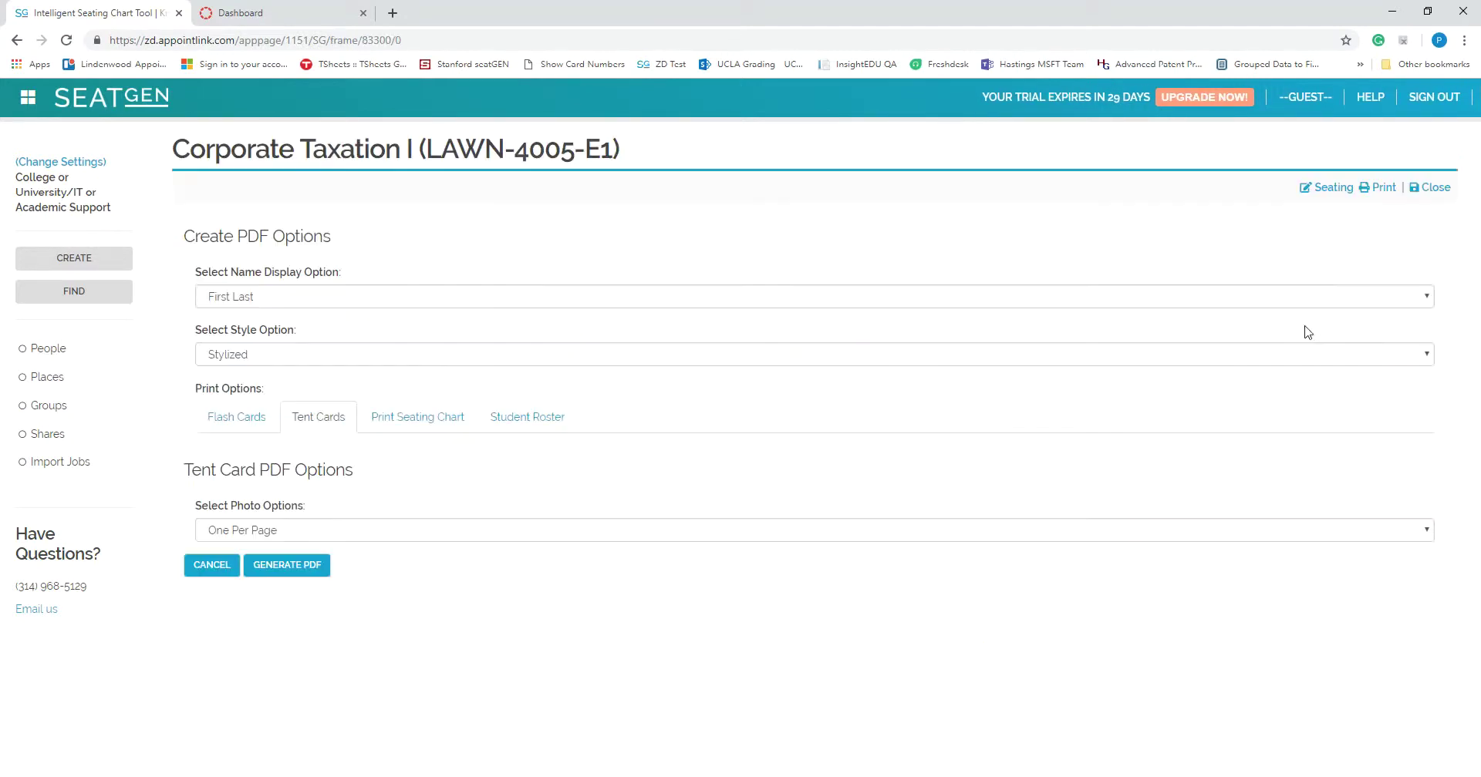
pyautogui.click(264, 532)
pyautogui.click(265, 532)
pyautogui.click(287, 565)
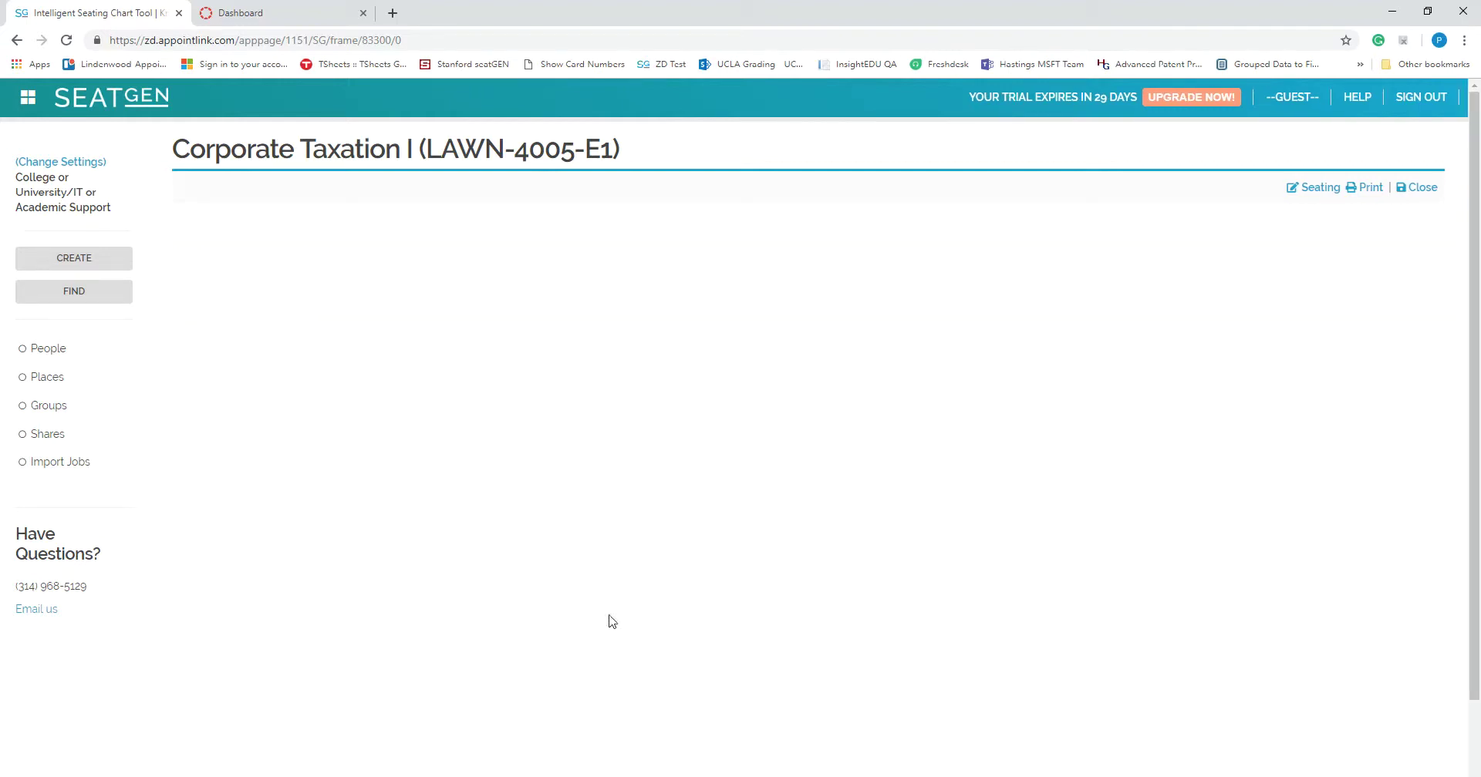
# Examine the folding layout, photo and footer of the first tent cards and close the PDF.
pyautogui.scroll(-1, 775, 594)
pyautogui.scroll(-3, 775, 594)
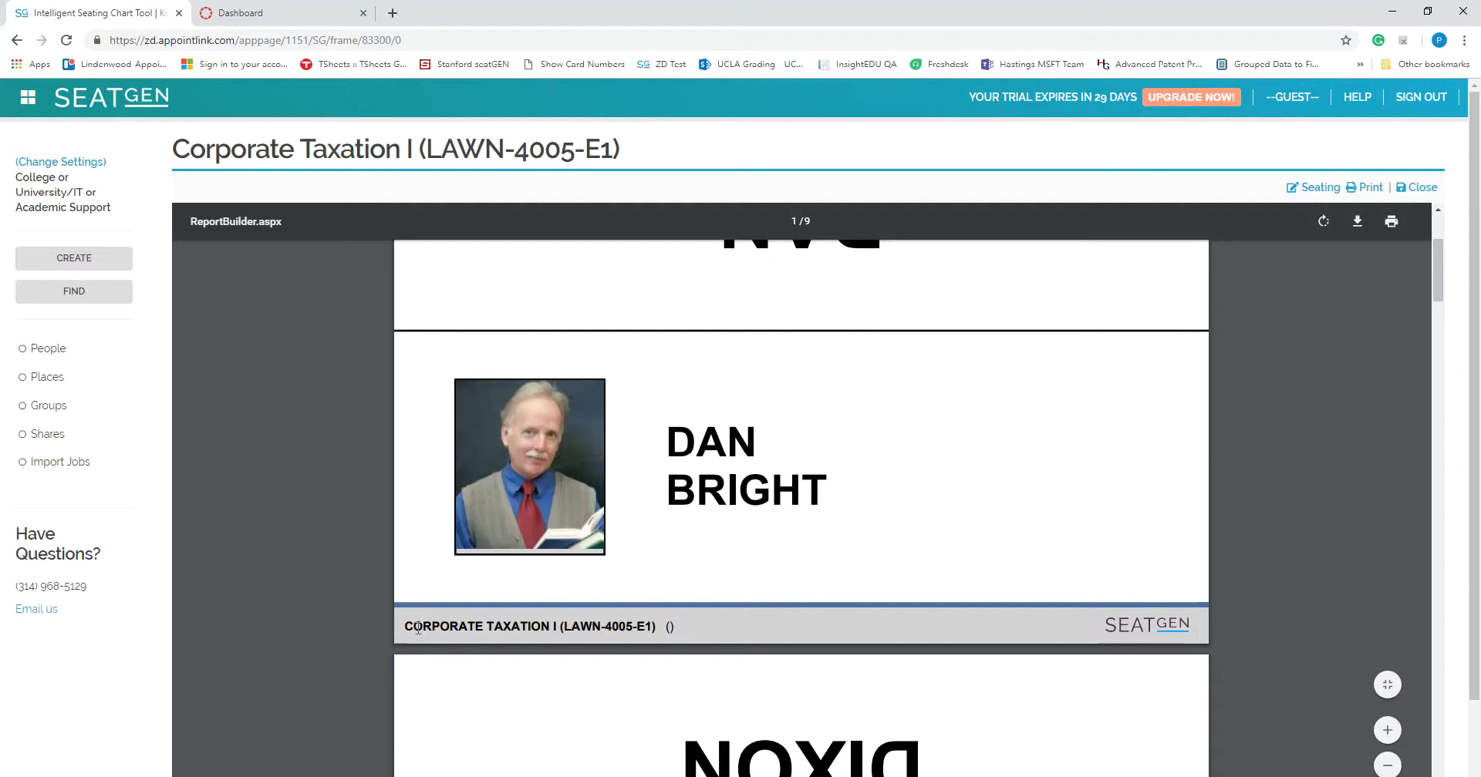
pyautogui.scroll(1, 978, 565)
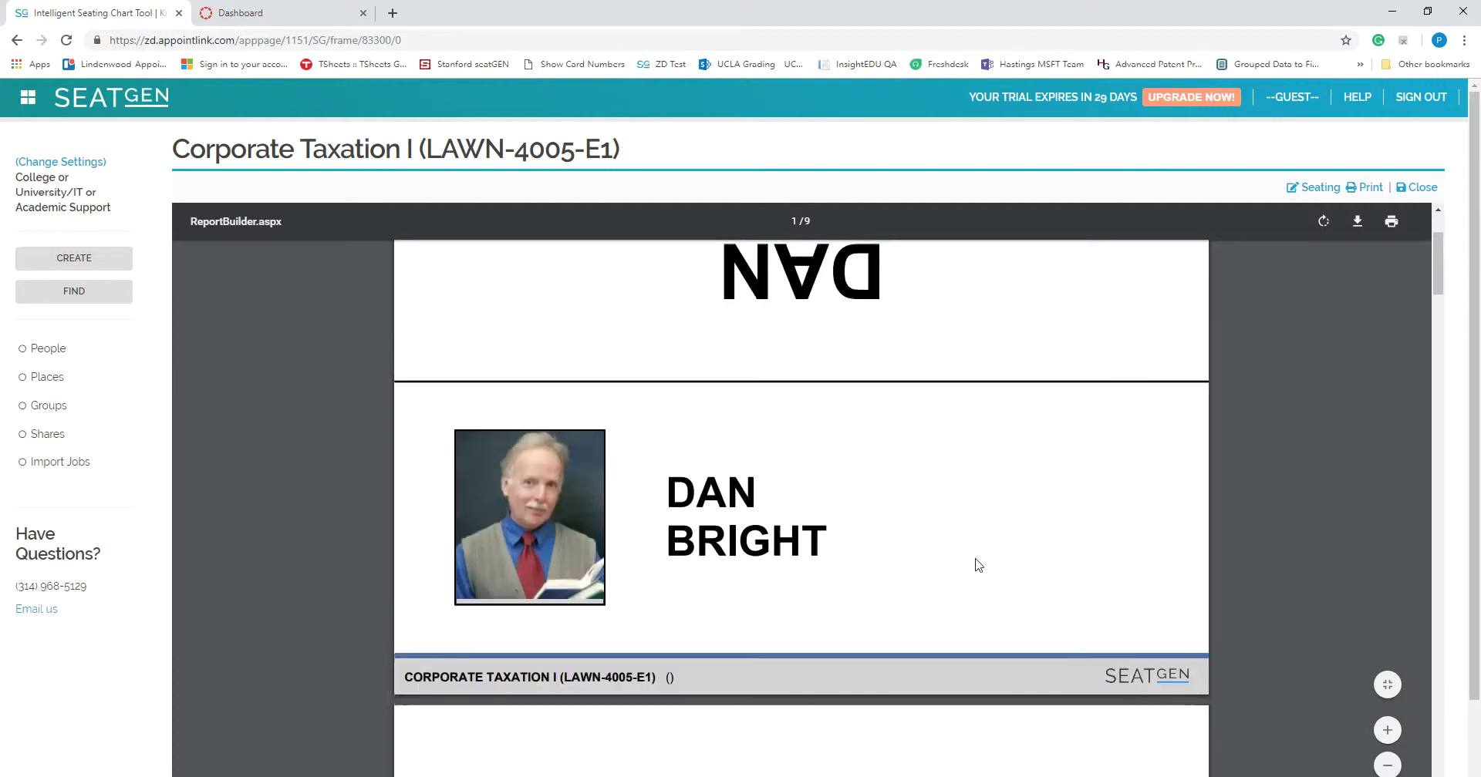
pyautogui.scroll(3, 978, 564)
pyautogui.scroll(-14, 978, 565)
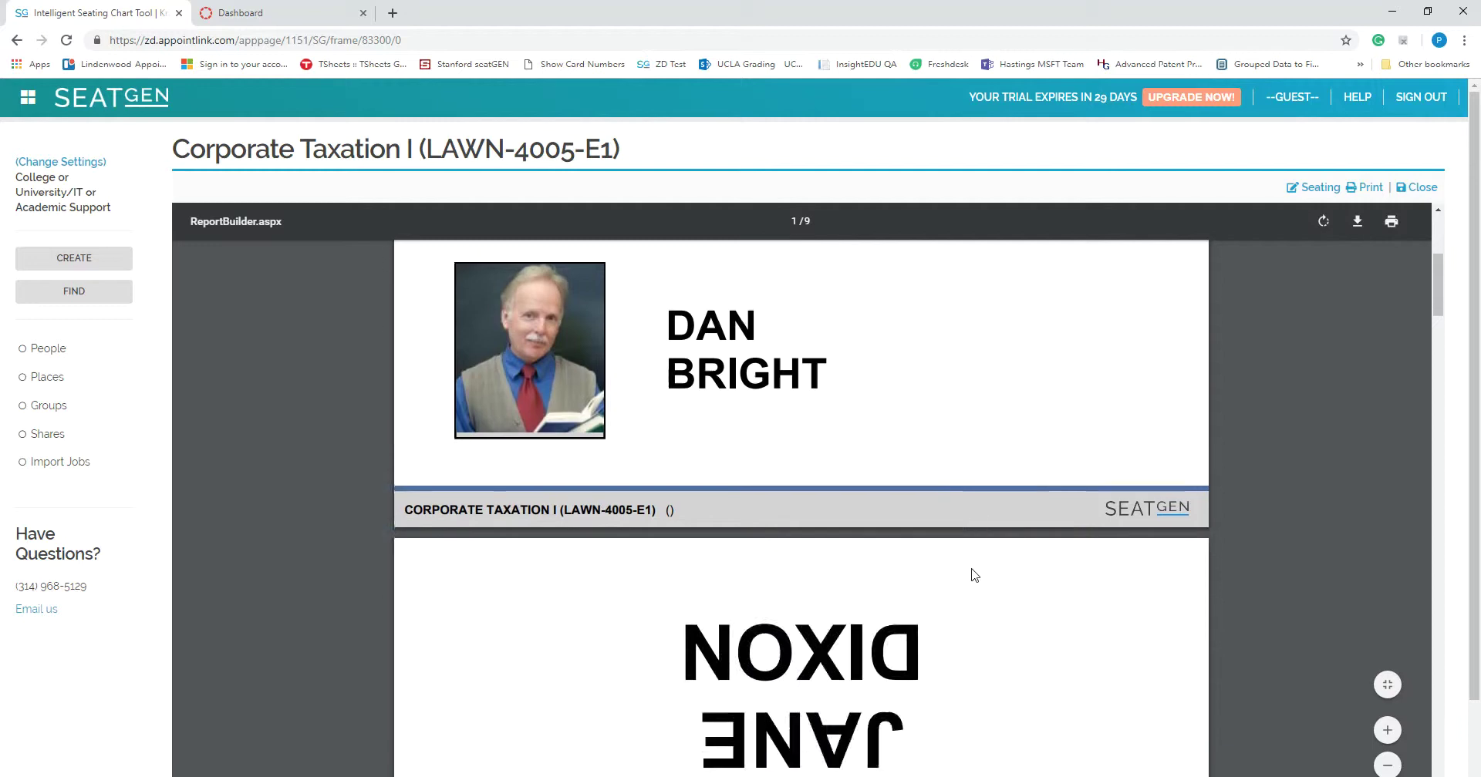
pyautogui.scroll(-10, 975, 575)
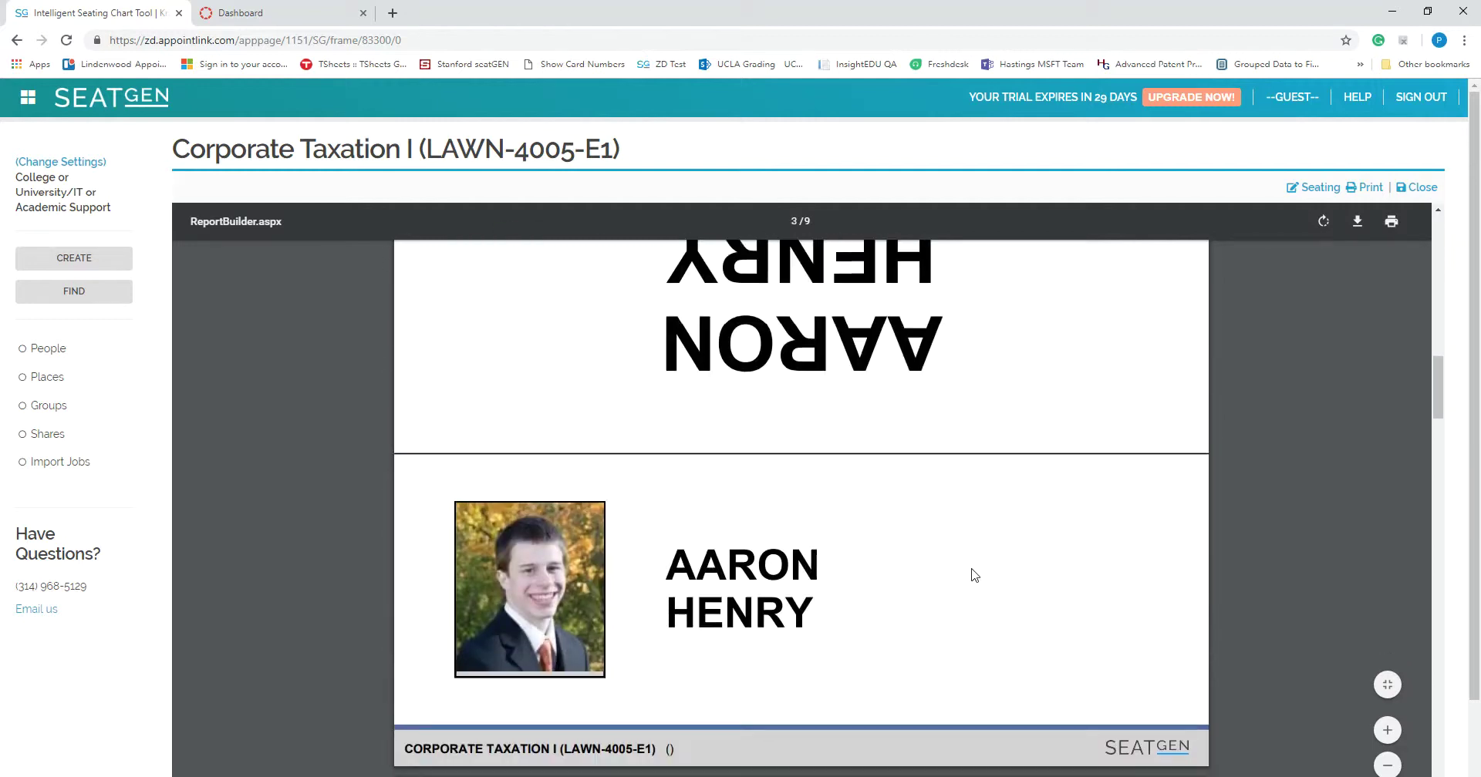
pyautogui.click(1419, 189)
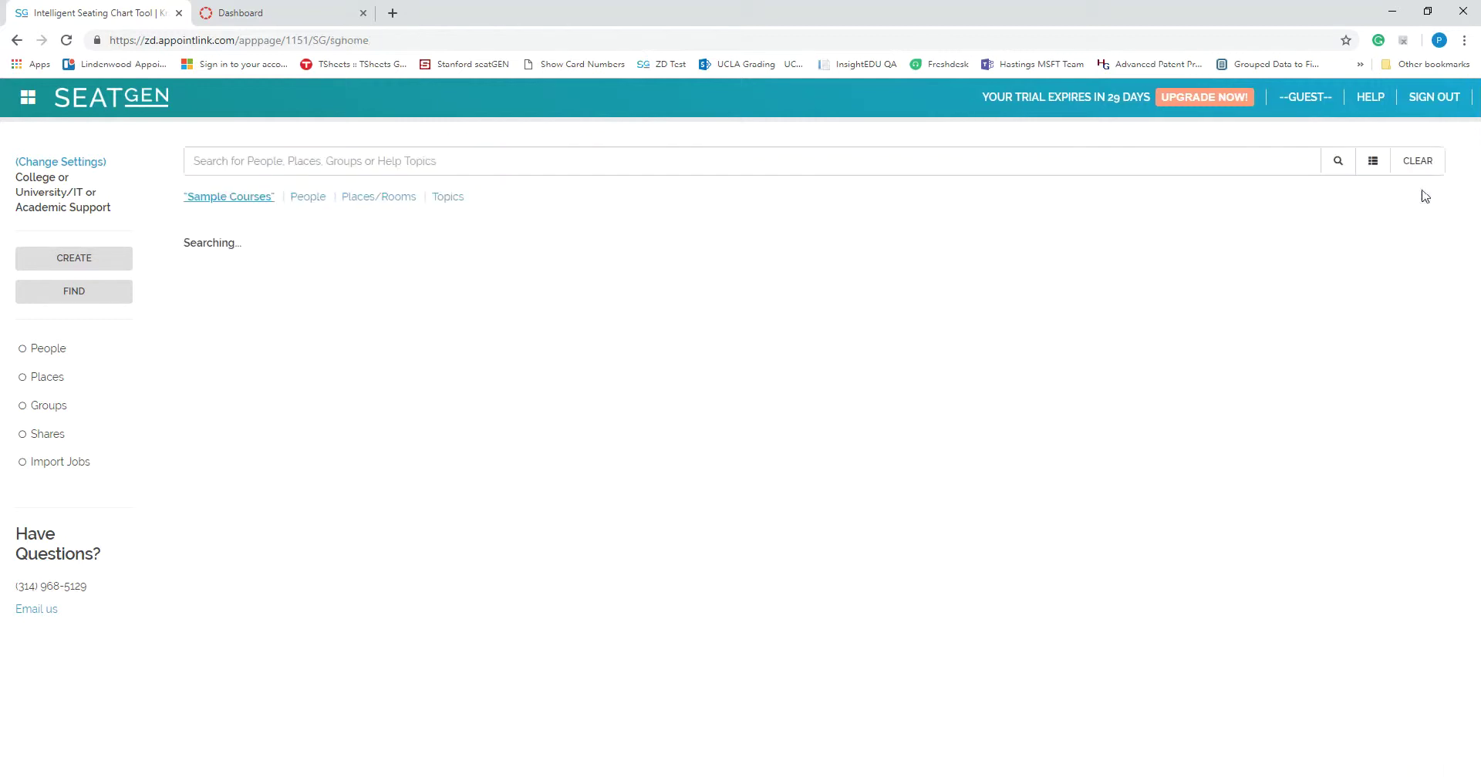
# Generate the Corporate Taxation I student roster PDF with photos in a 6x4 grid, view it and close it.
pyautogui.click(288, 303)
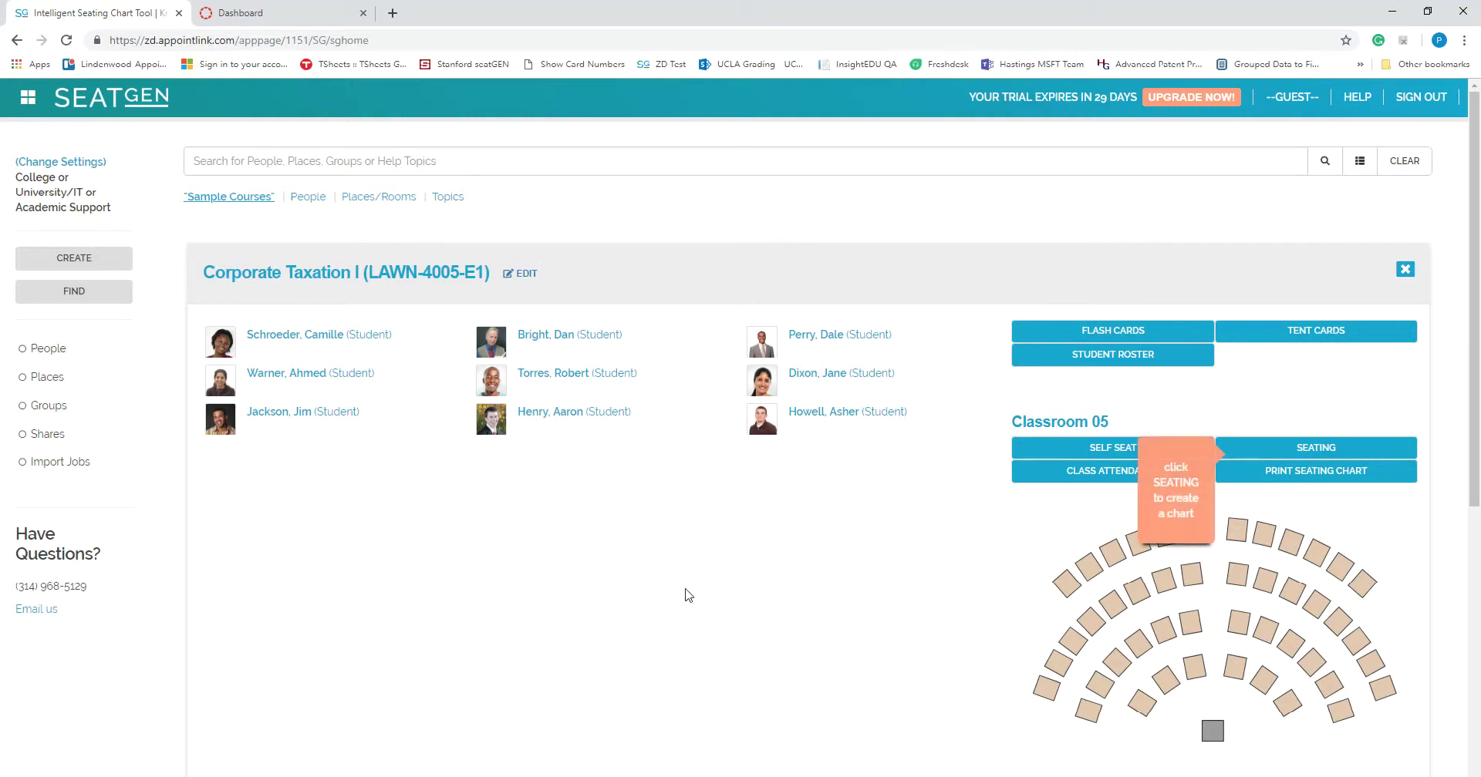
pyautogui.click(1065, 358)
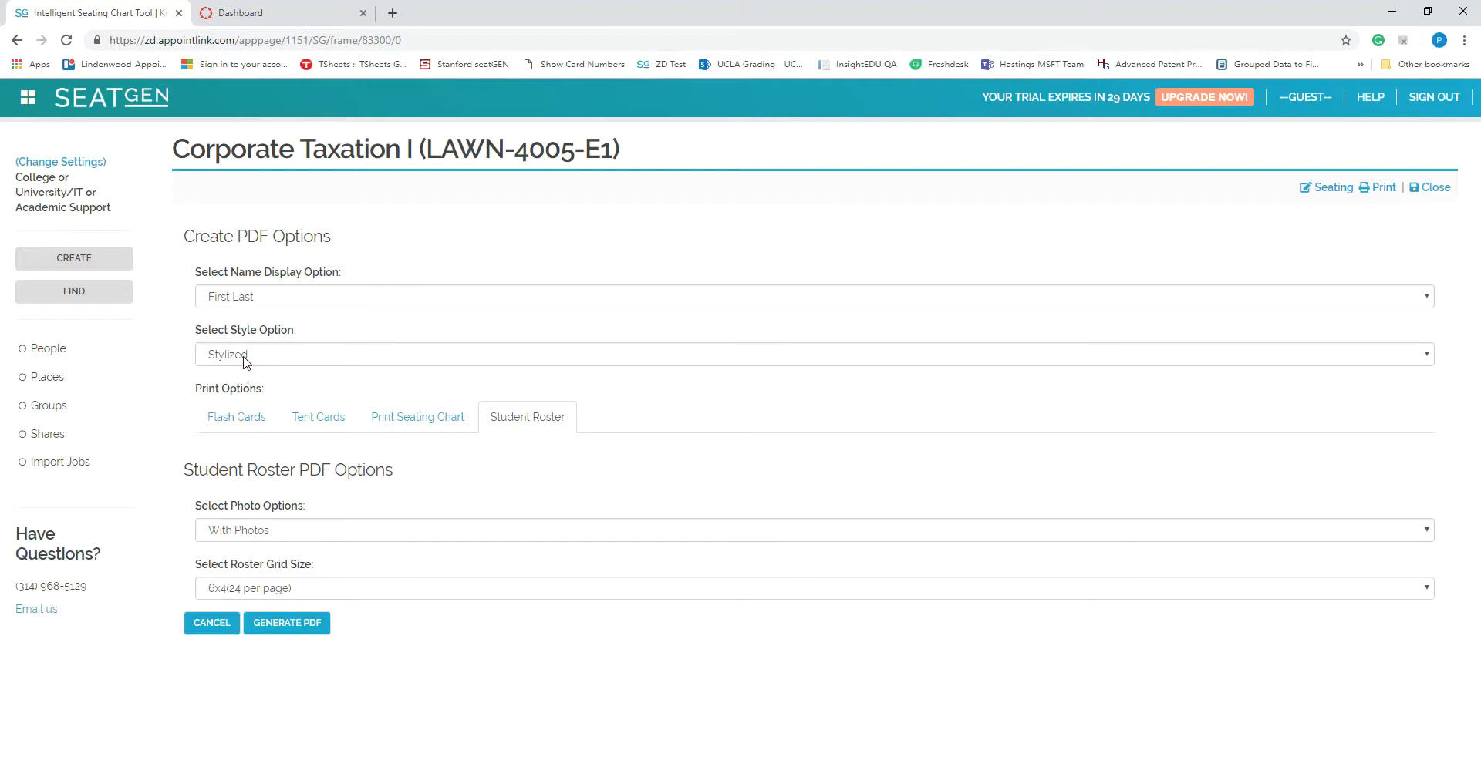
pyautogui.click(279, 629)
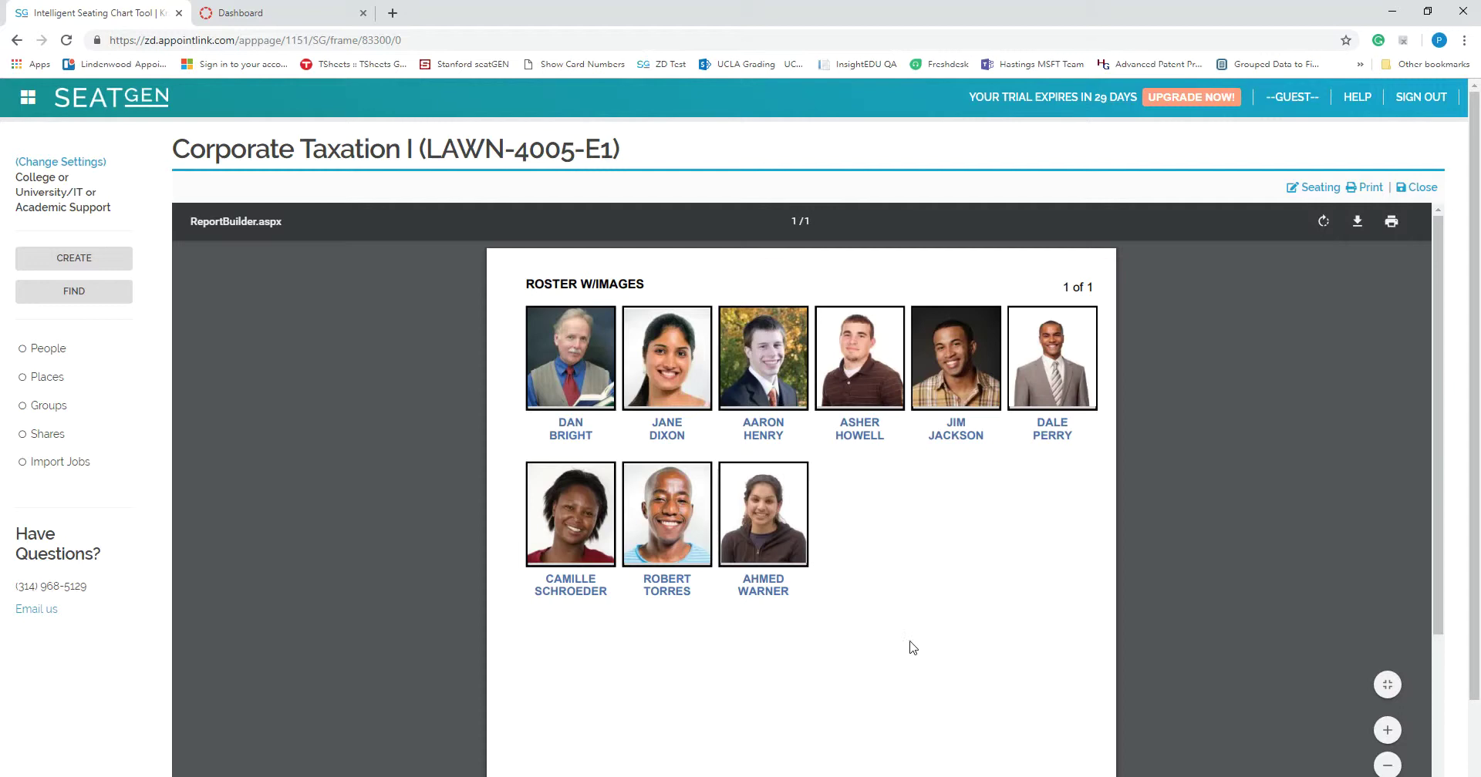
pyautogui.click(1417, 187)
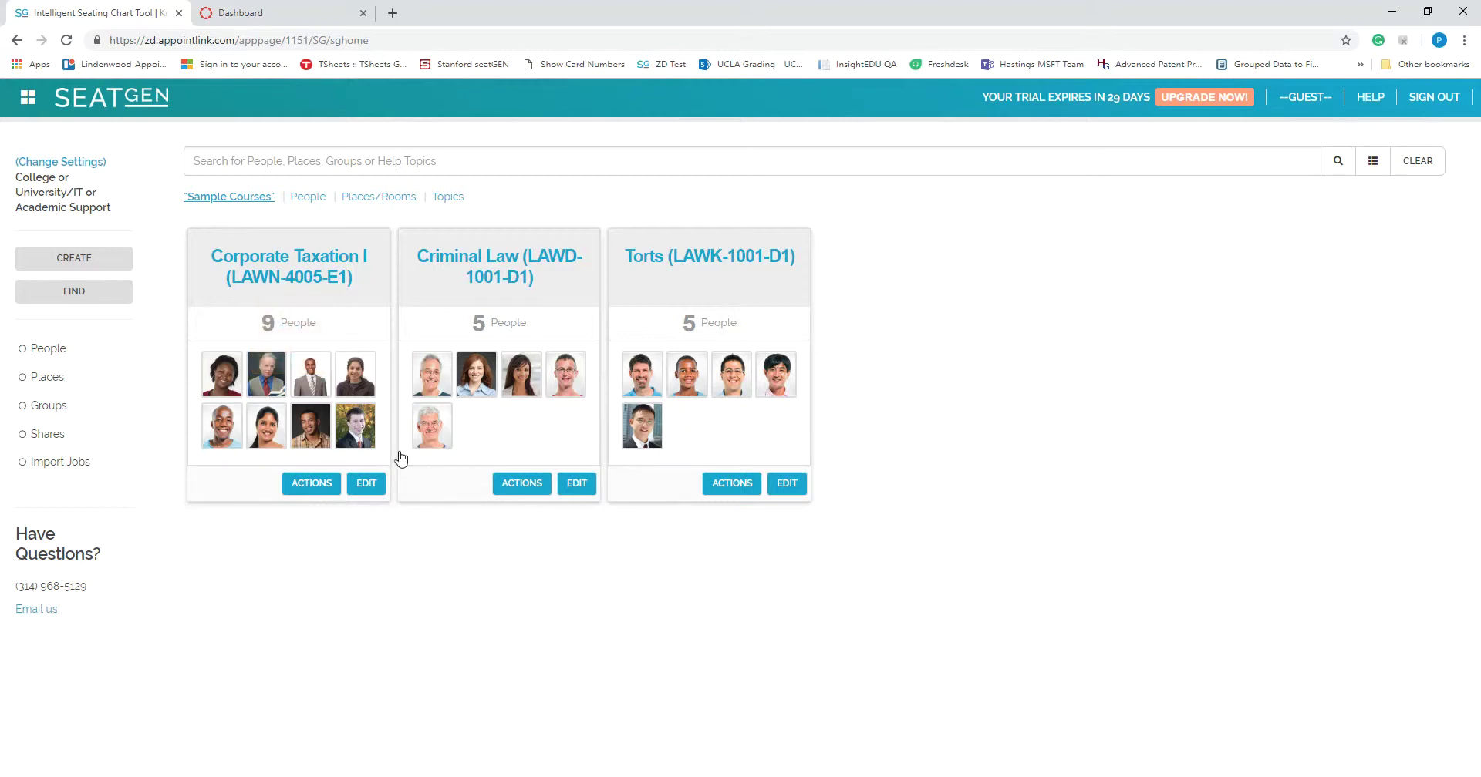
# Review the actions offered for Corporate Taxation I and open the course's group details for editing.
pyautogui.click(308, 486)
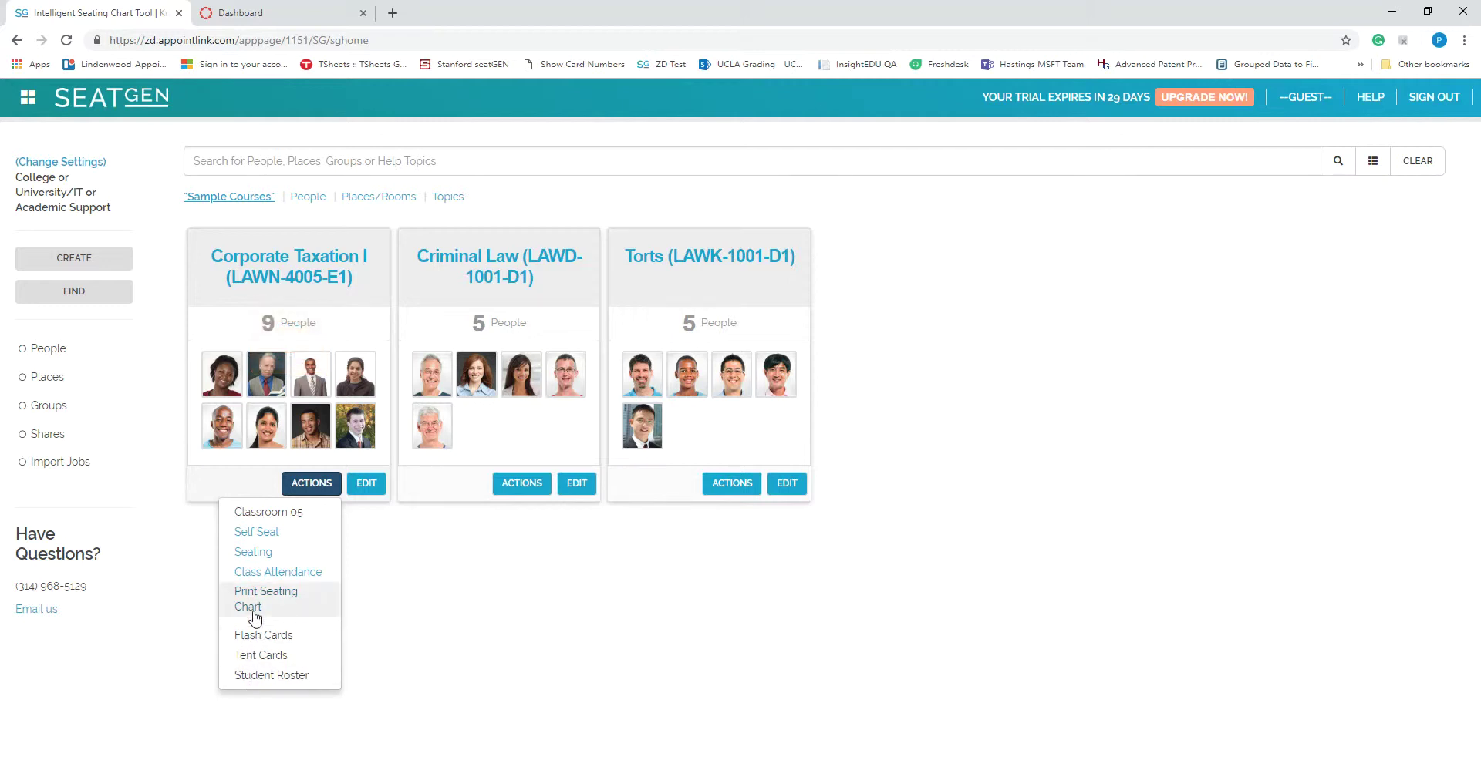
pyautogui.click(509, 606)
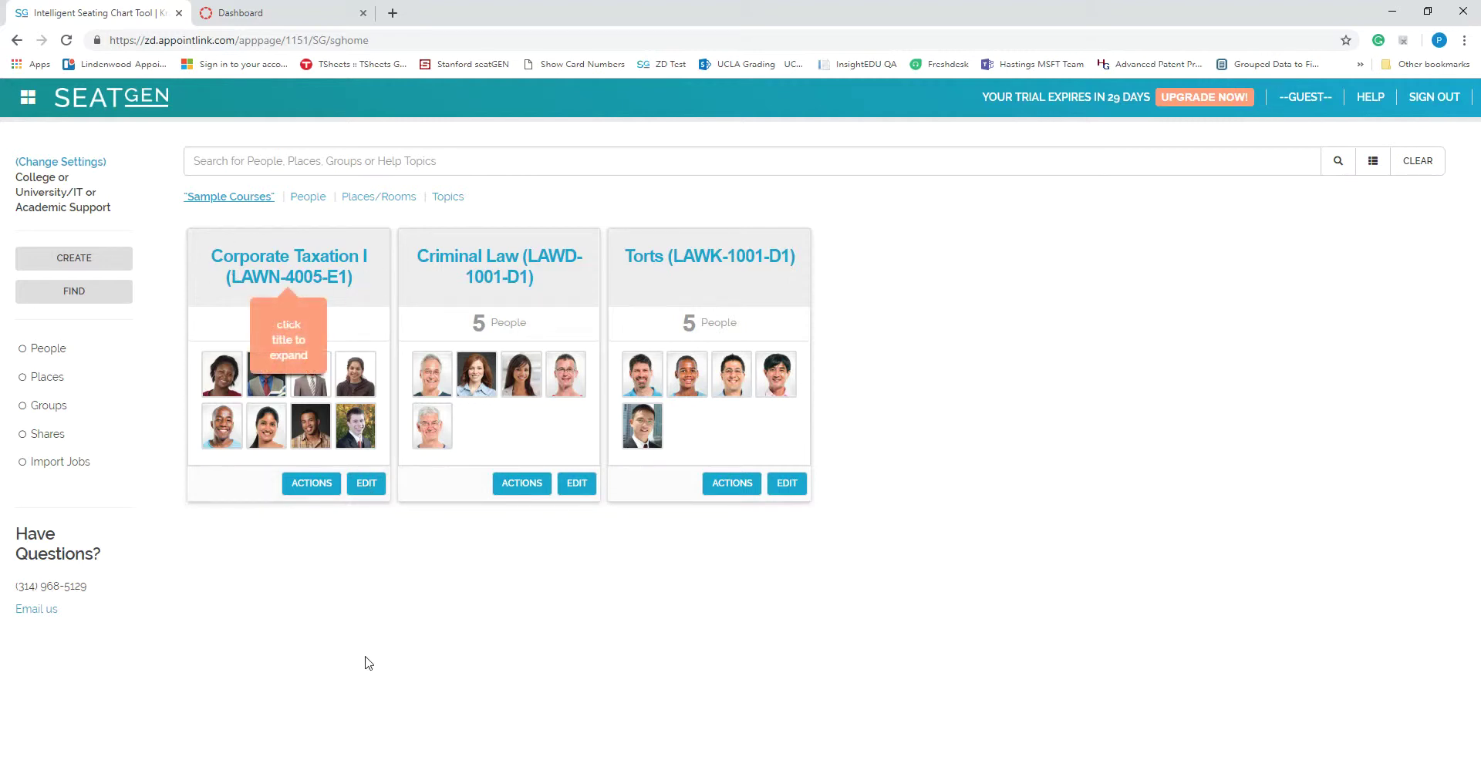
pyautogui.click(367, 485)
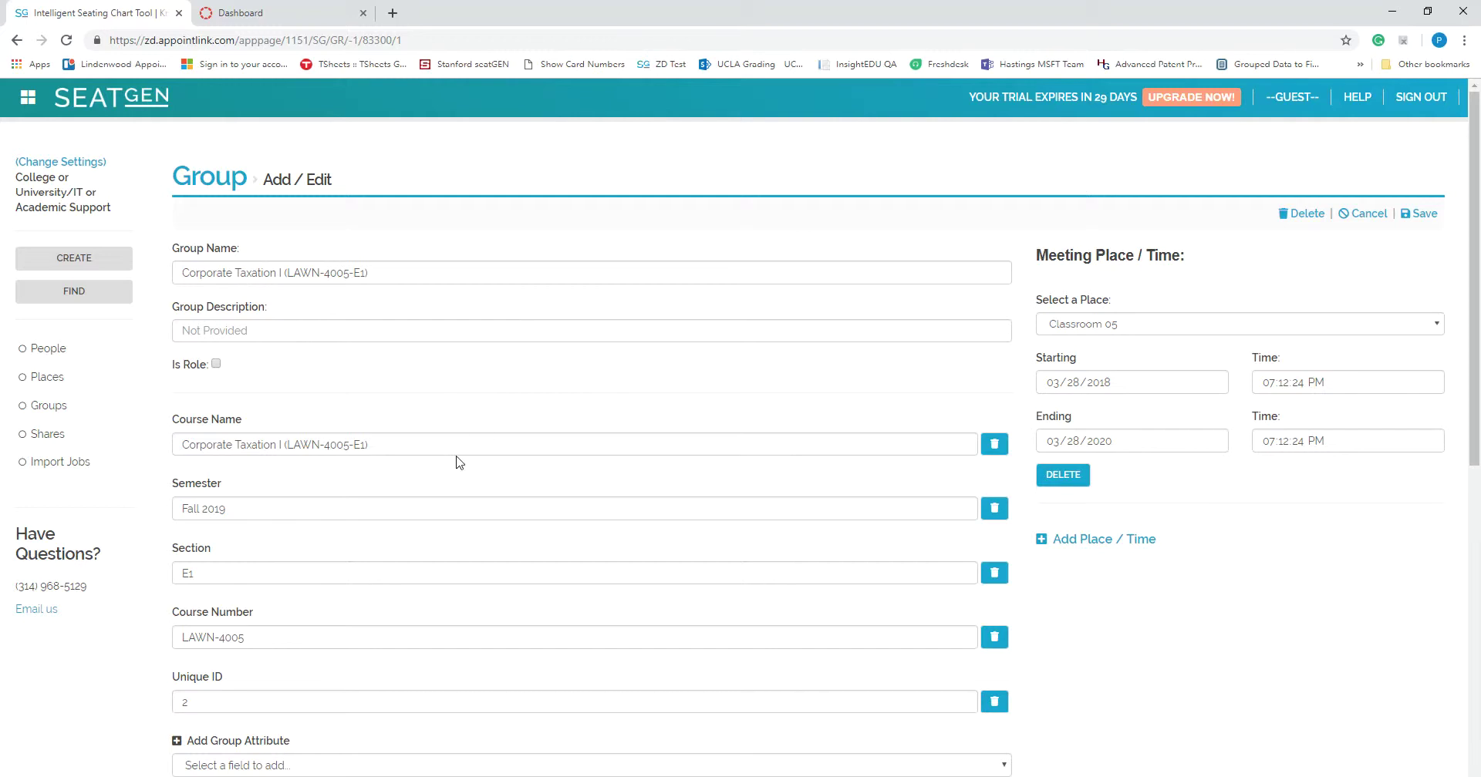
pyautogui.scroll(-2, 509, 483)
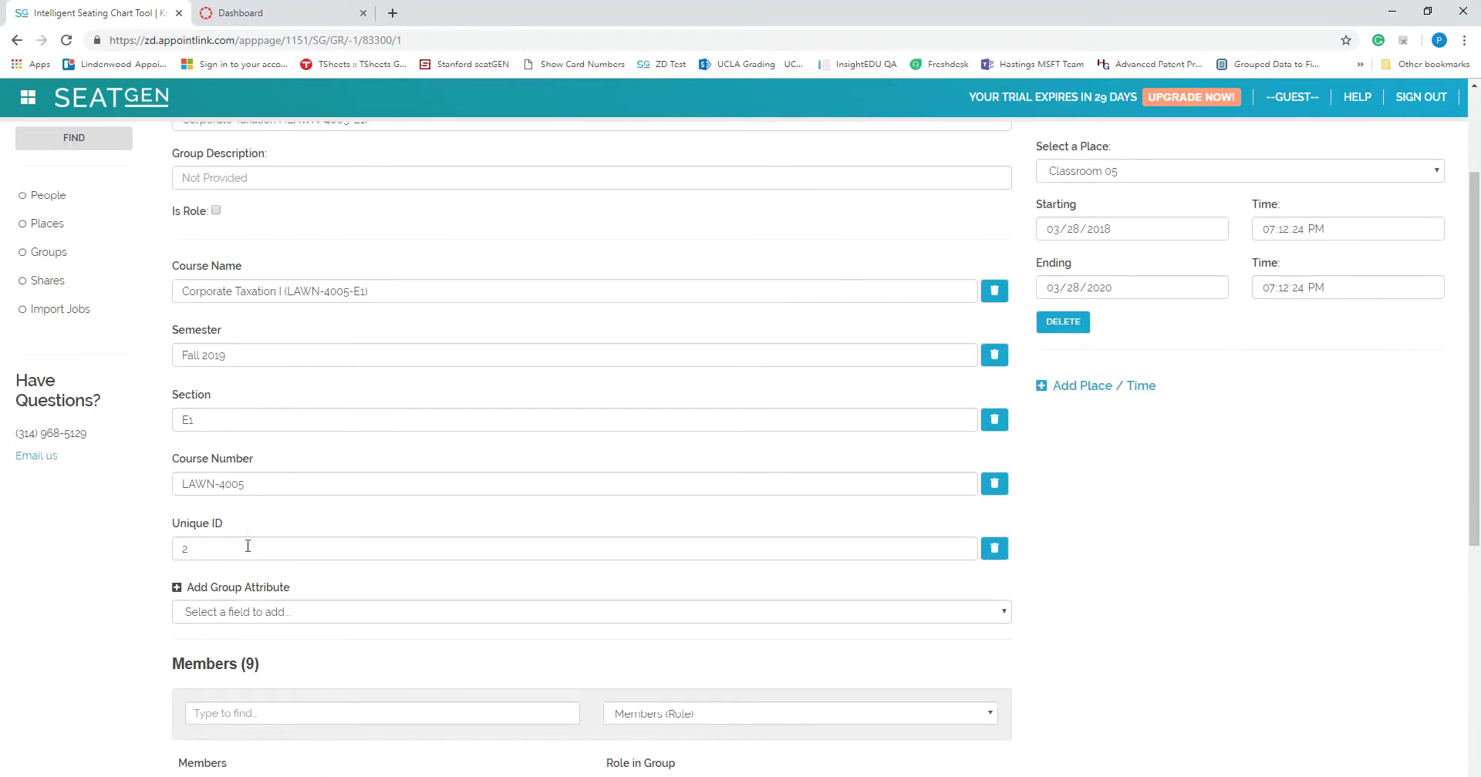
pyautogui.scroll(-3, 496, 543)
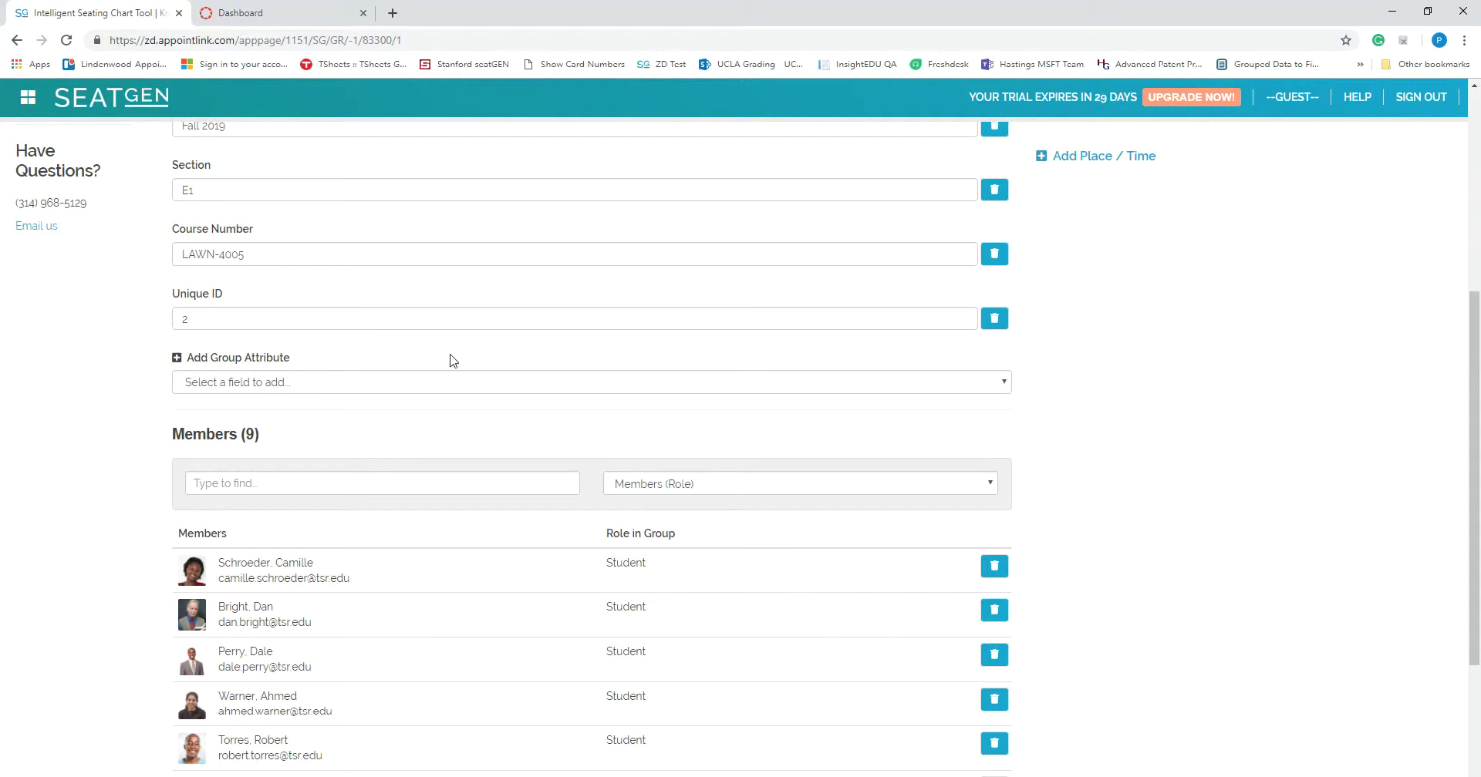
# Add a Course CRN attribute to the group and set it to 1235.
pyautogui.click(259, 386)
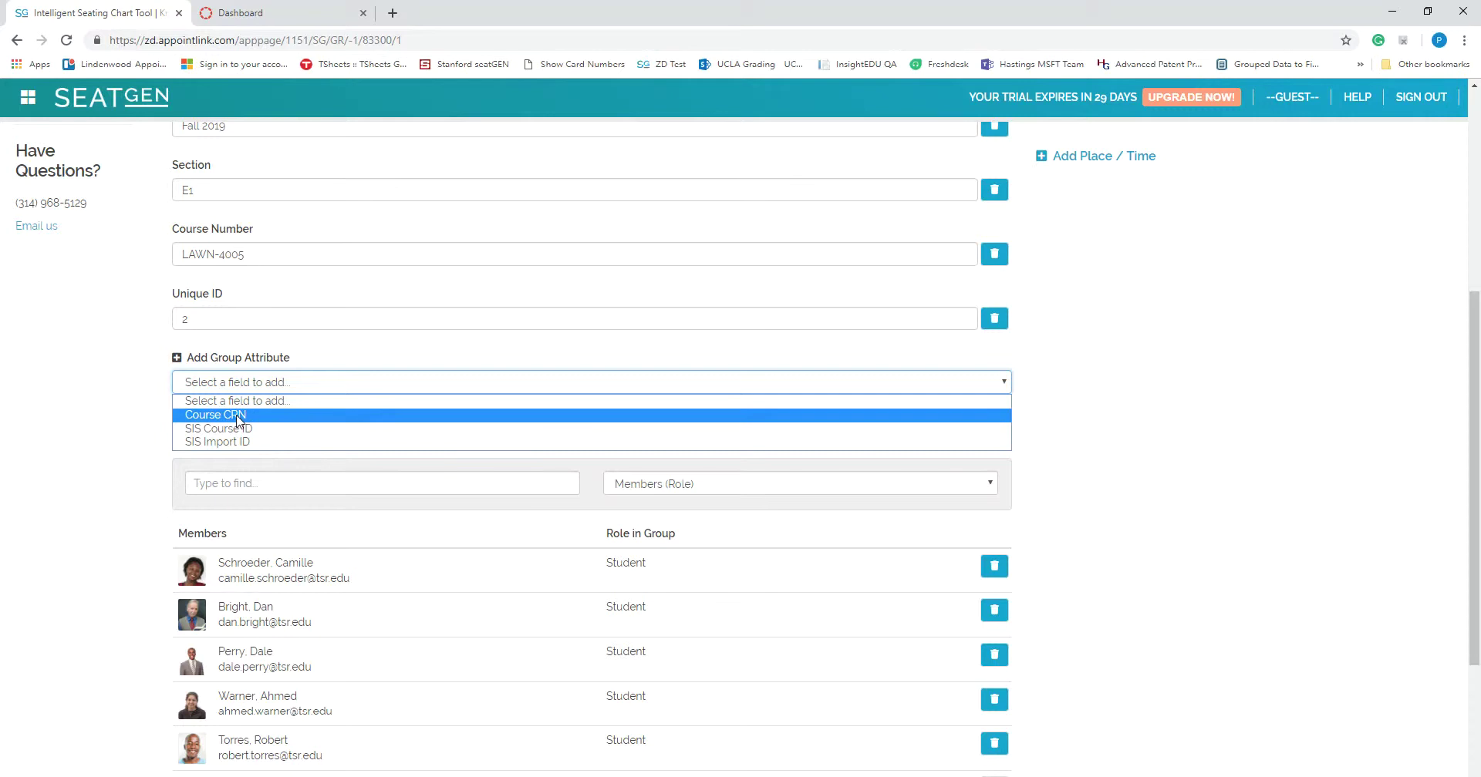
pyautogui.click(238, 416)
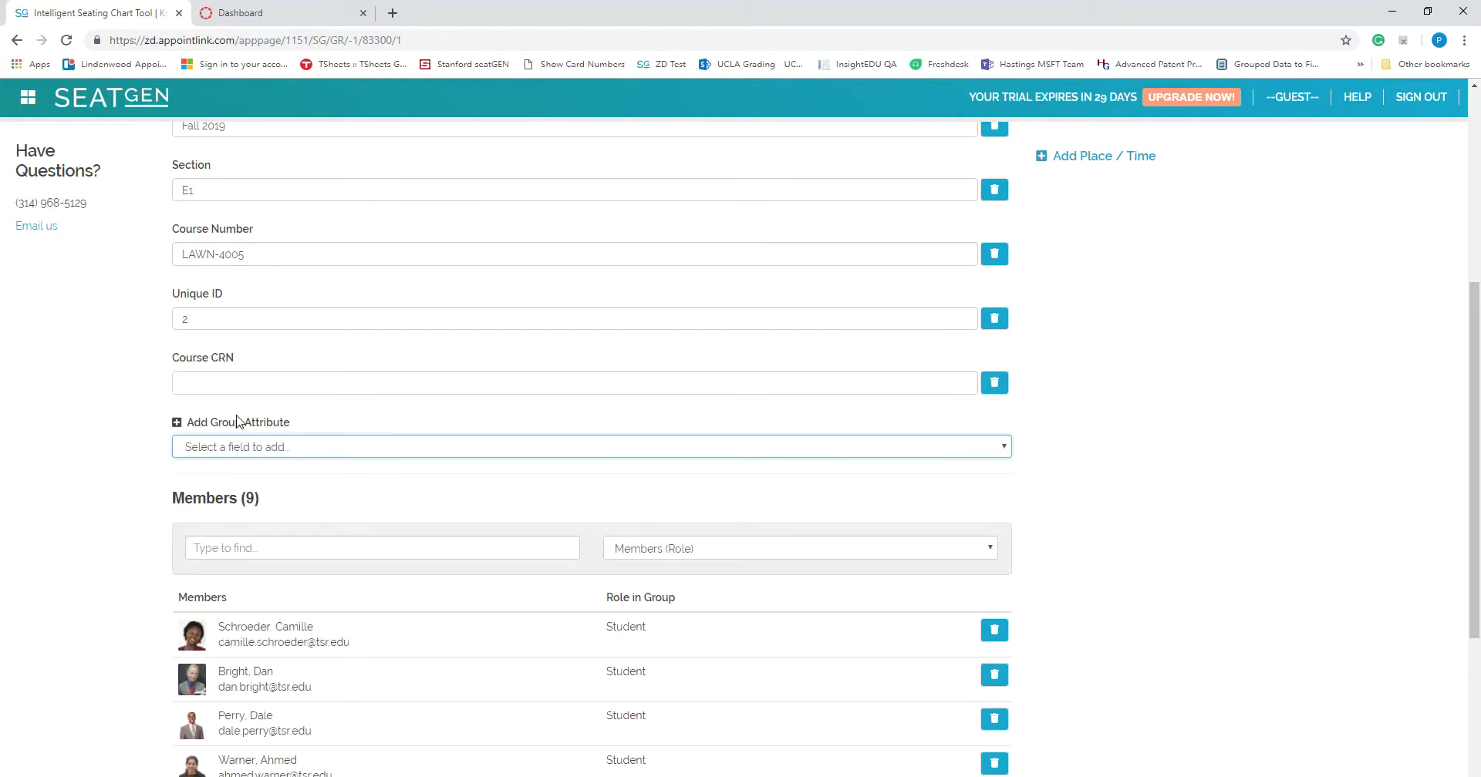
pyautogui.click(179, 383)
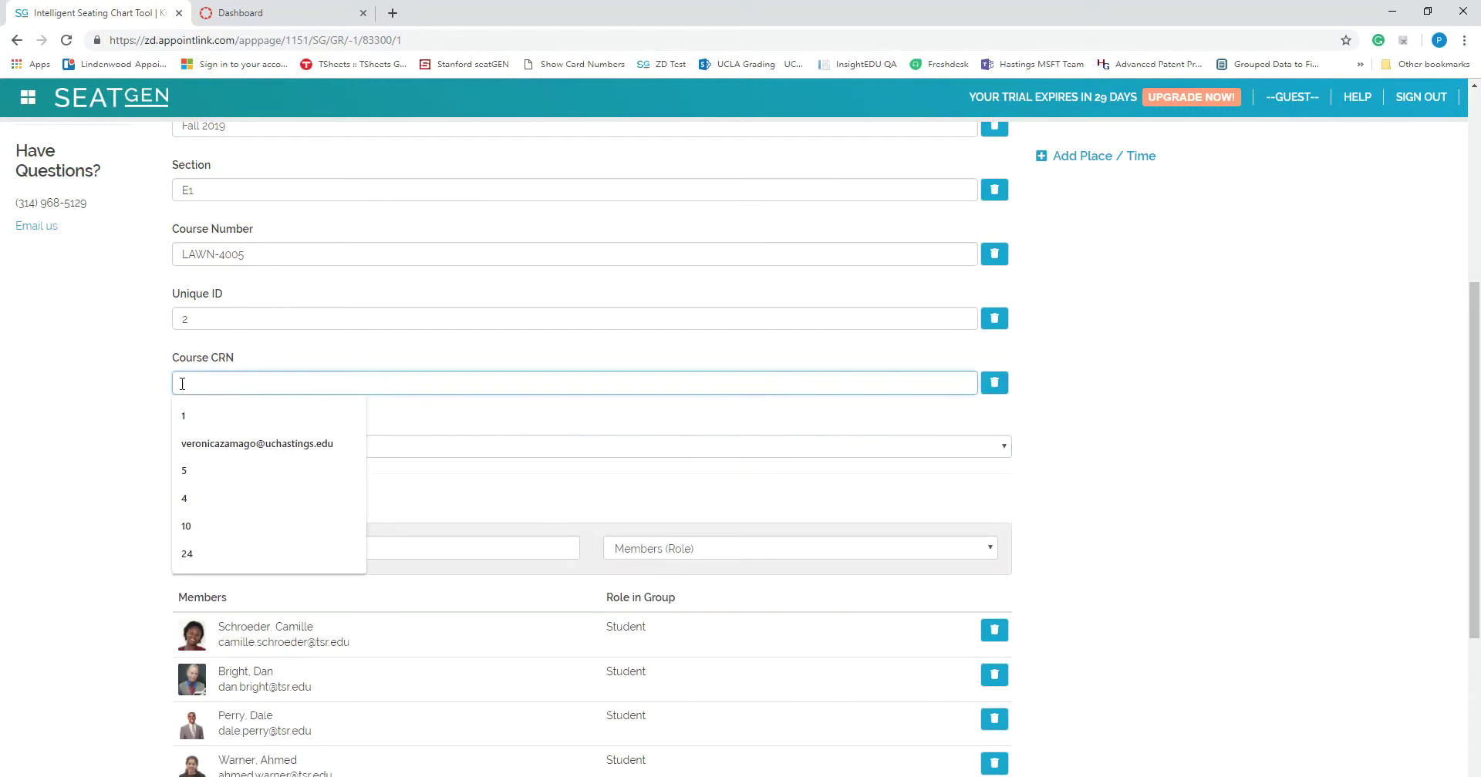
pyautogui.write('1235')
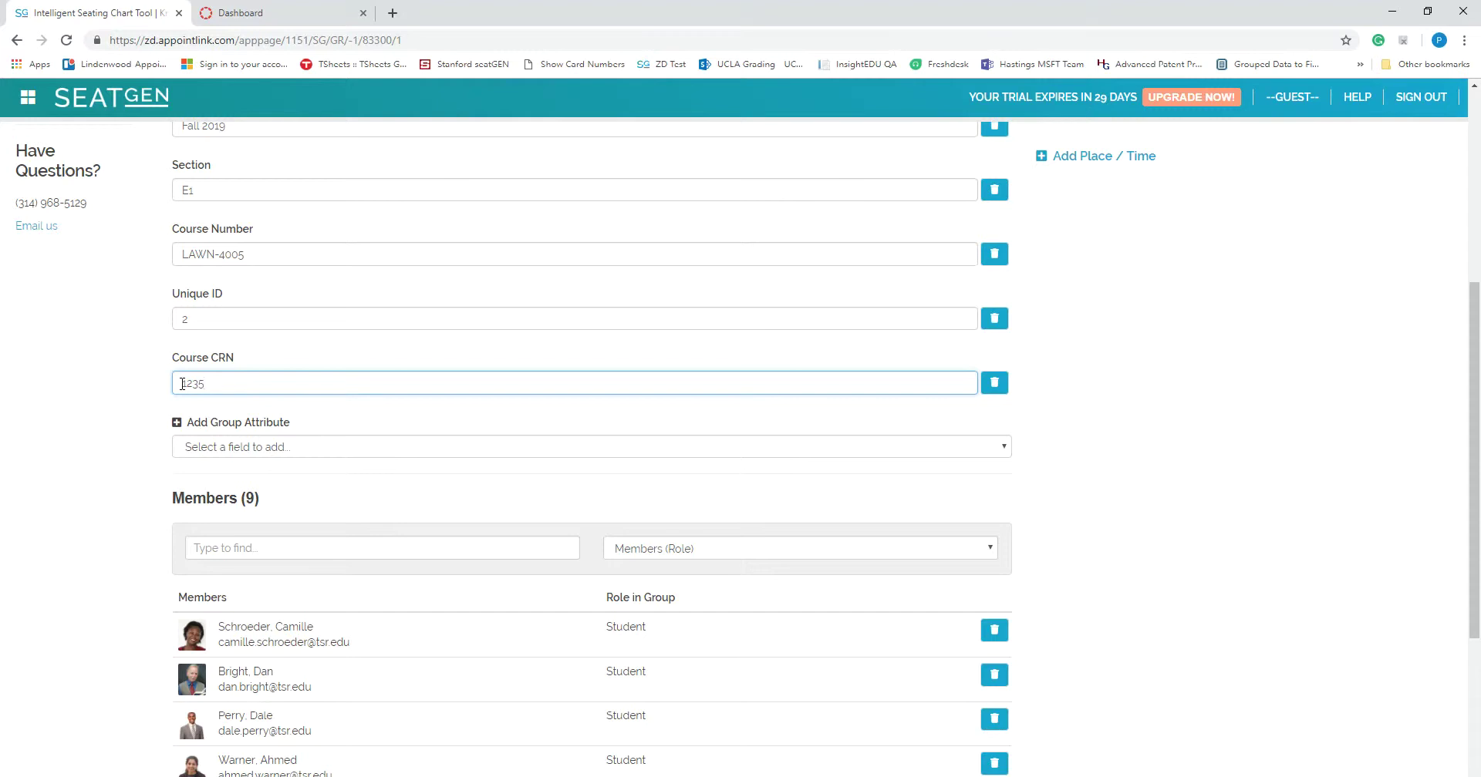
pyautogui.click(1097, 423)
# Find the person matching "p" and add them to the group's members with the Instructor role.
pyautogui.scroll(-4, 1108, 422)
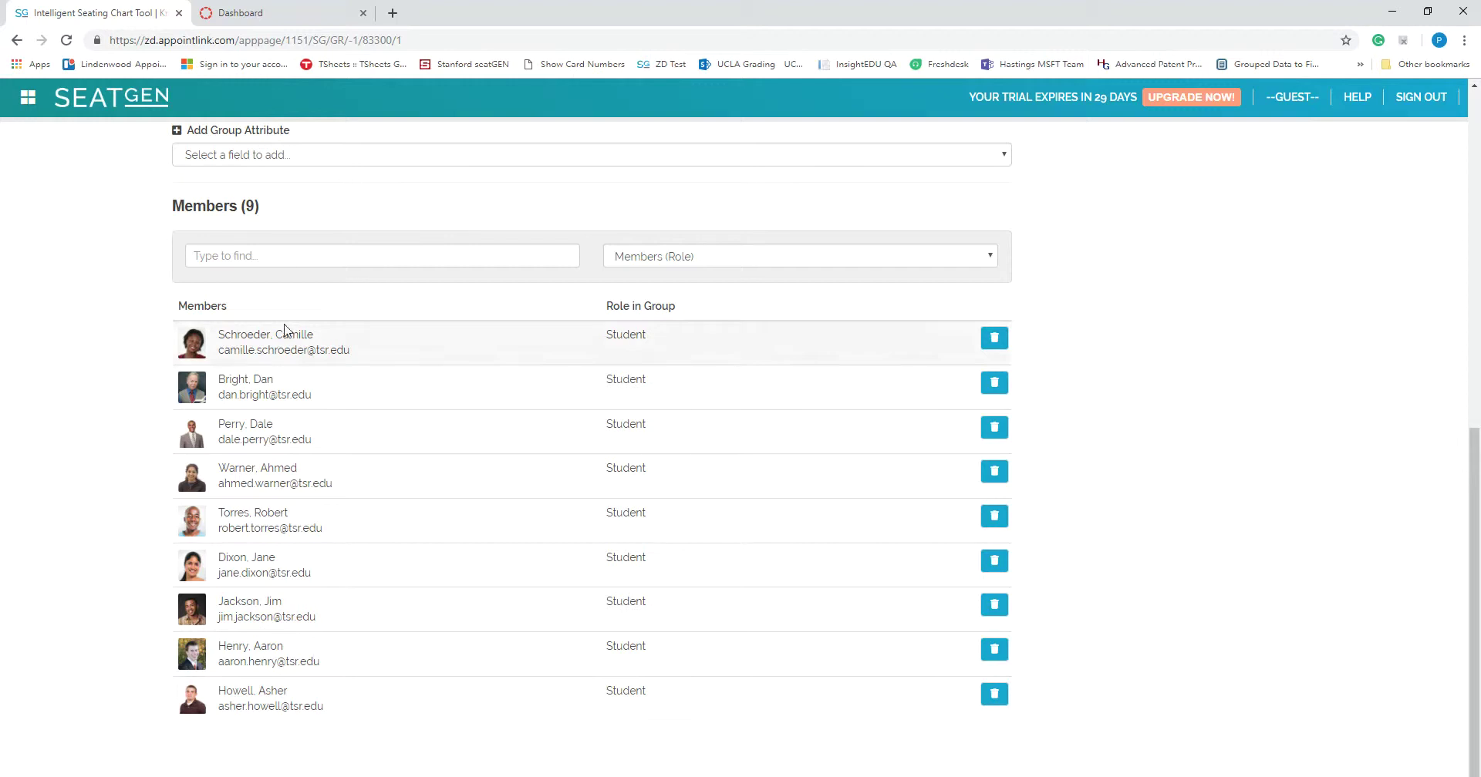
pyautogui.click(263, 255)
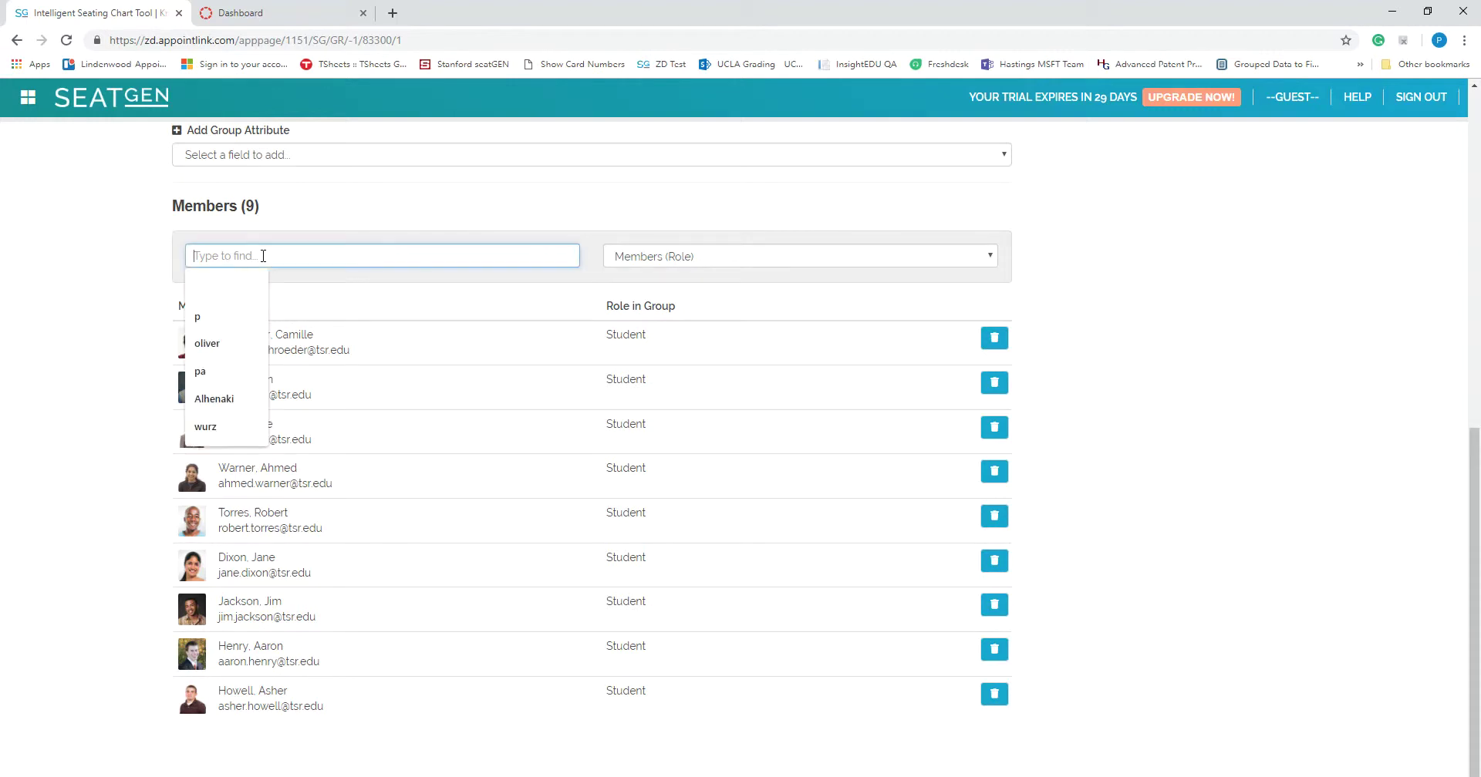
pyautogui.write('p')
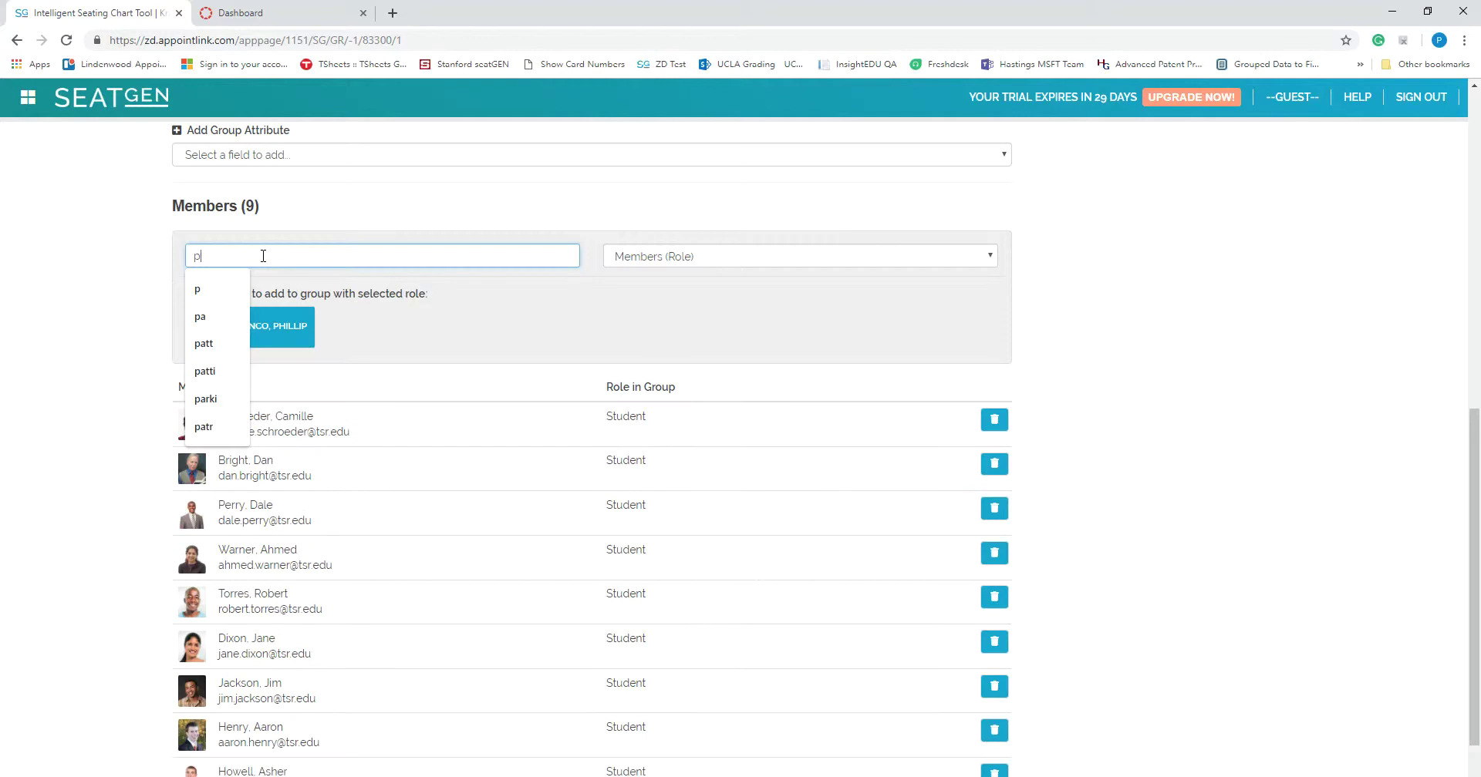
pyautogui.click(398, 350)
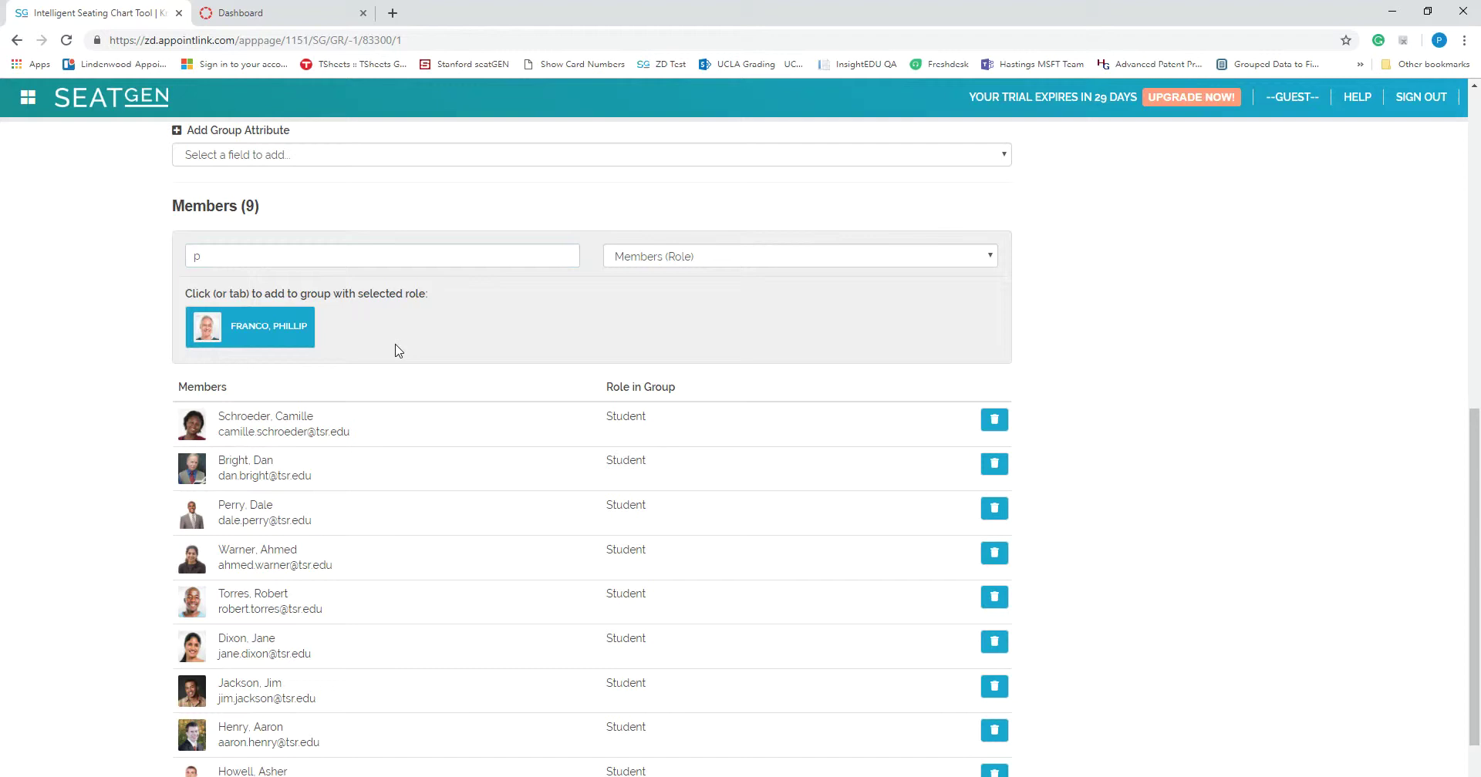
pyautogui.click(649, 259)
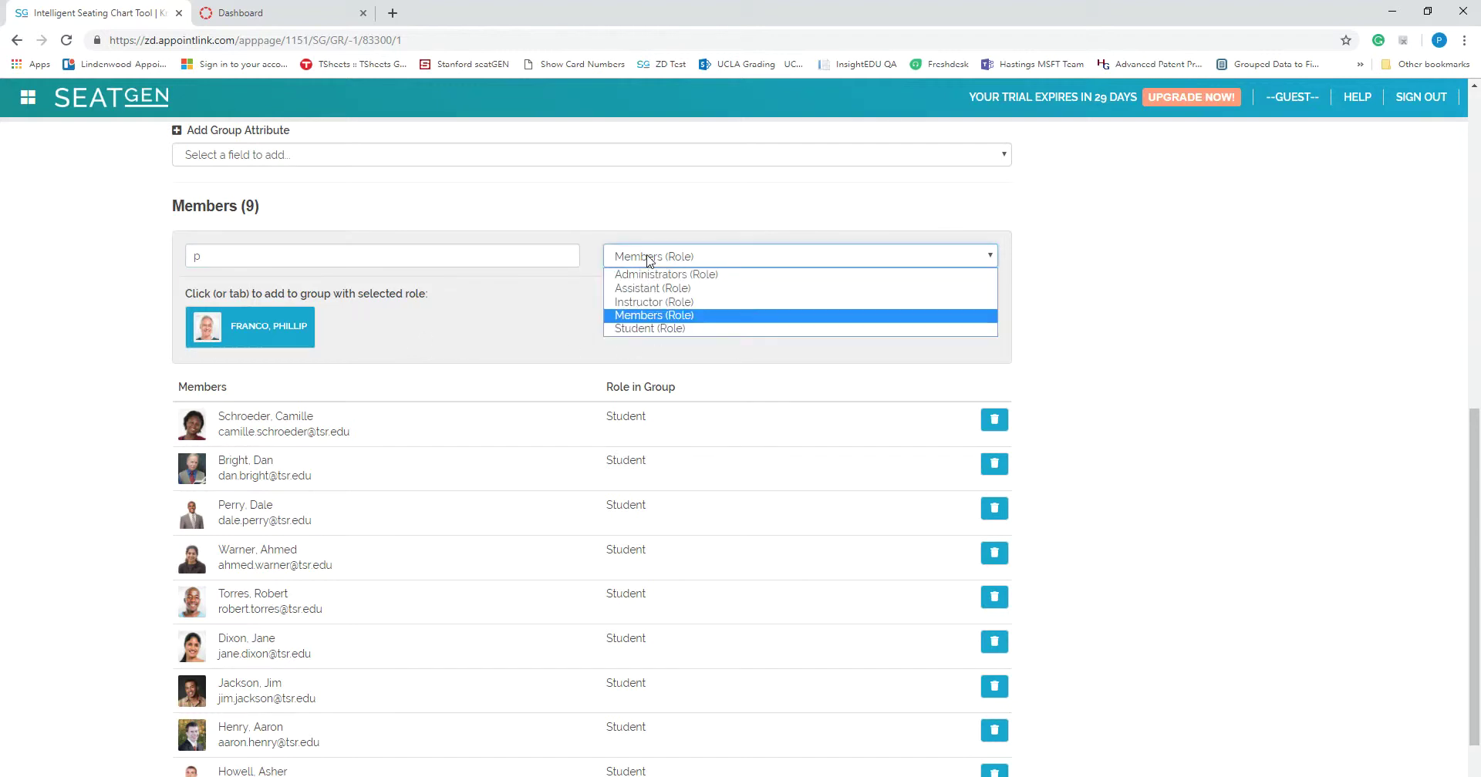
pyautogui.click(653, 302)
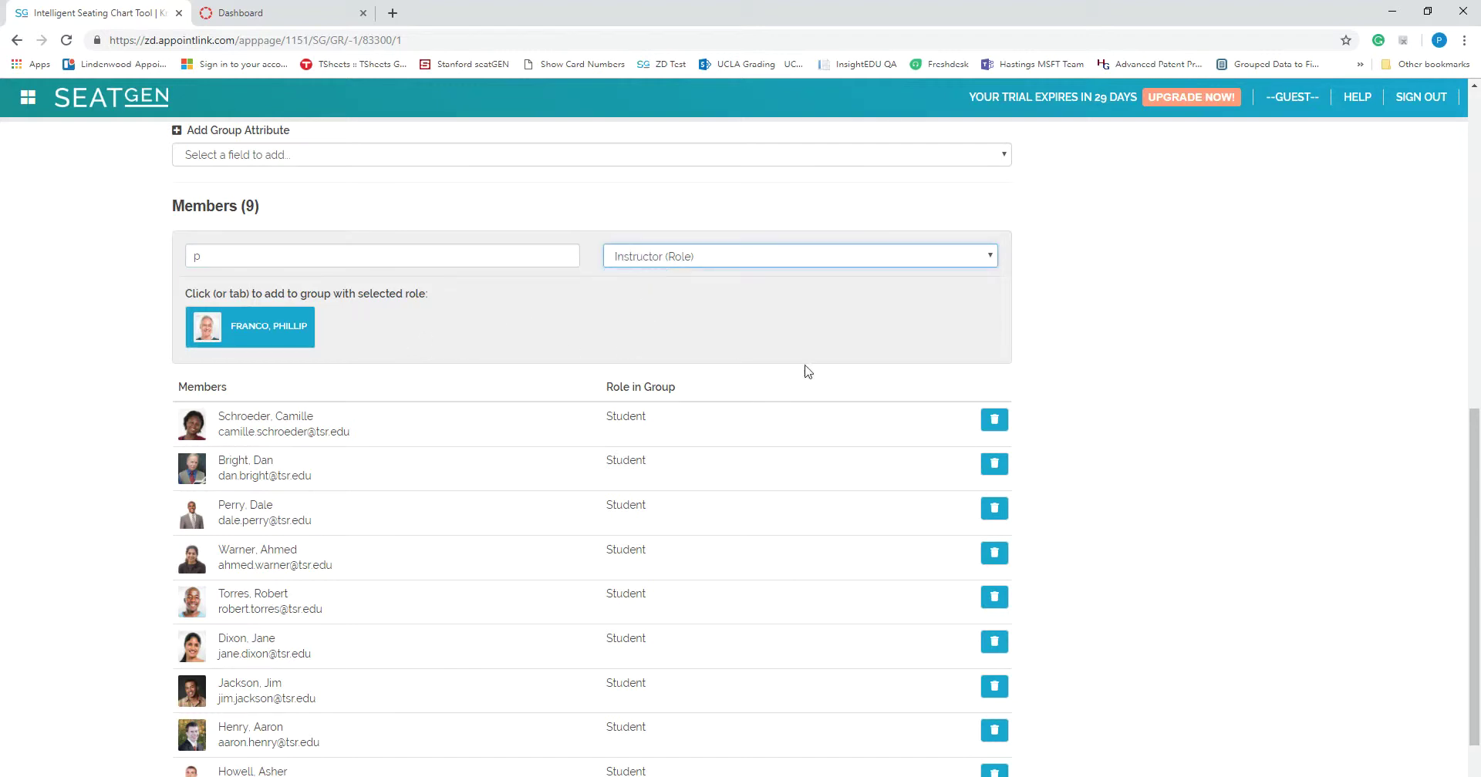
pyautogui.click(844, 351)
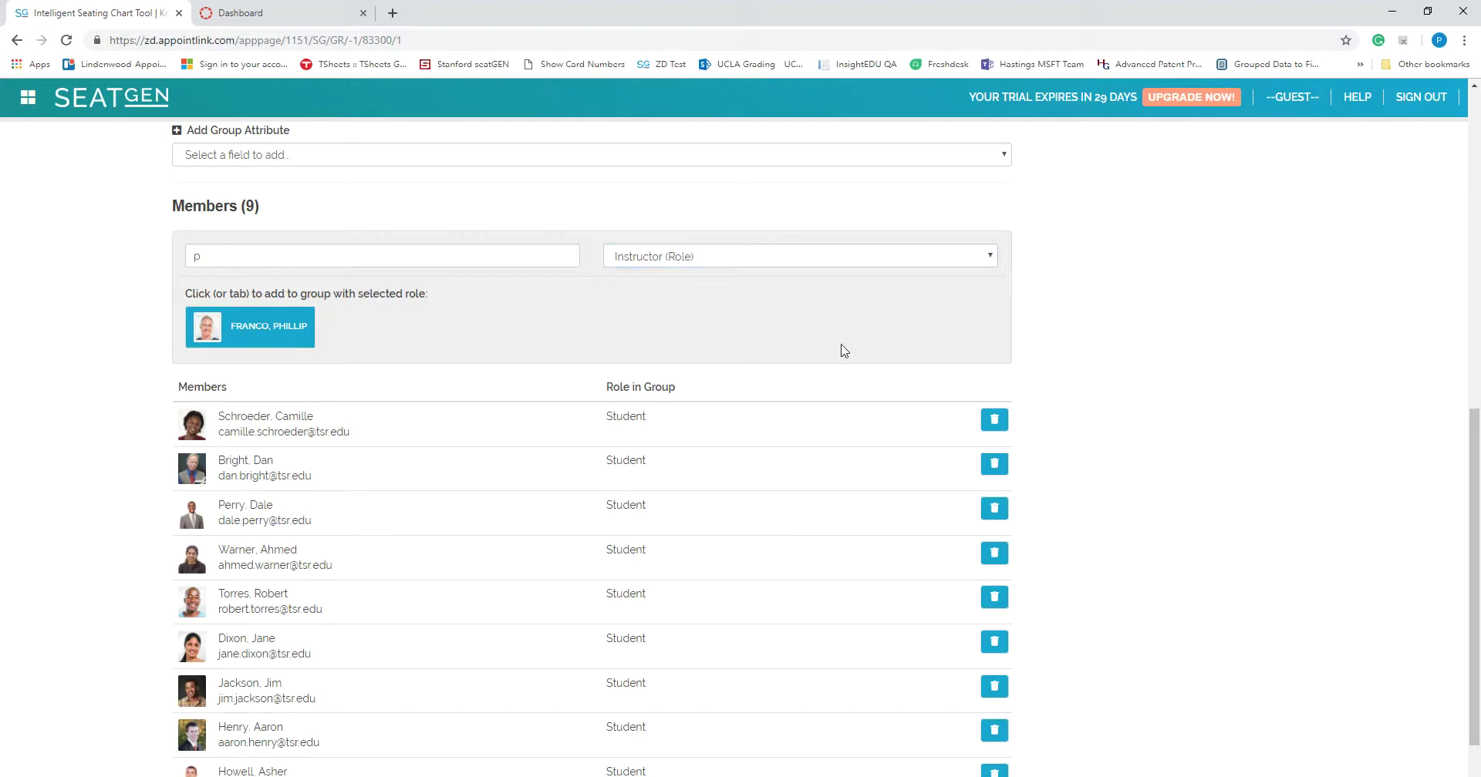
pyautogui.click(268, 339)
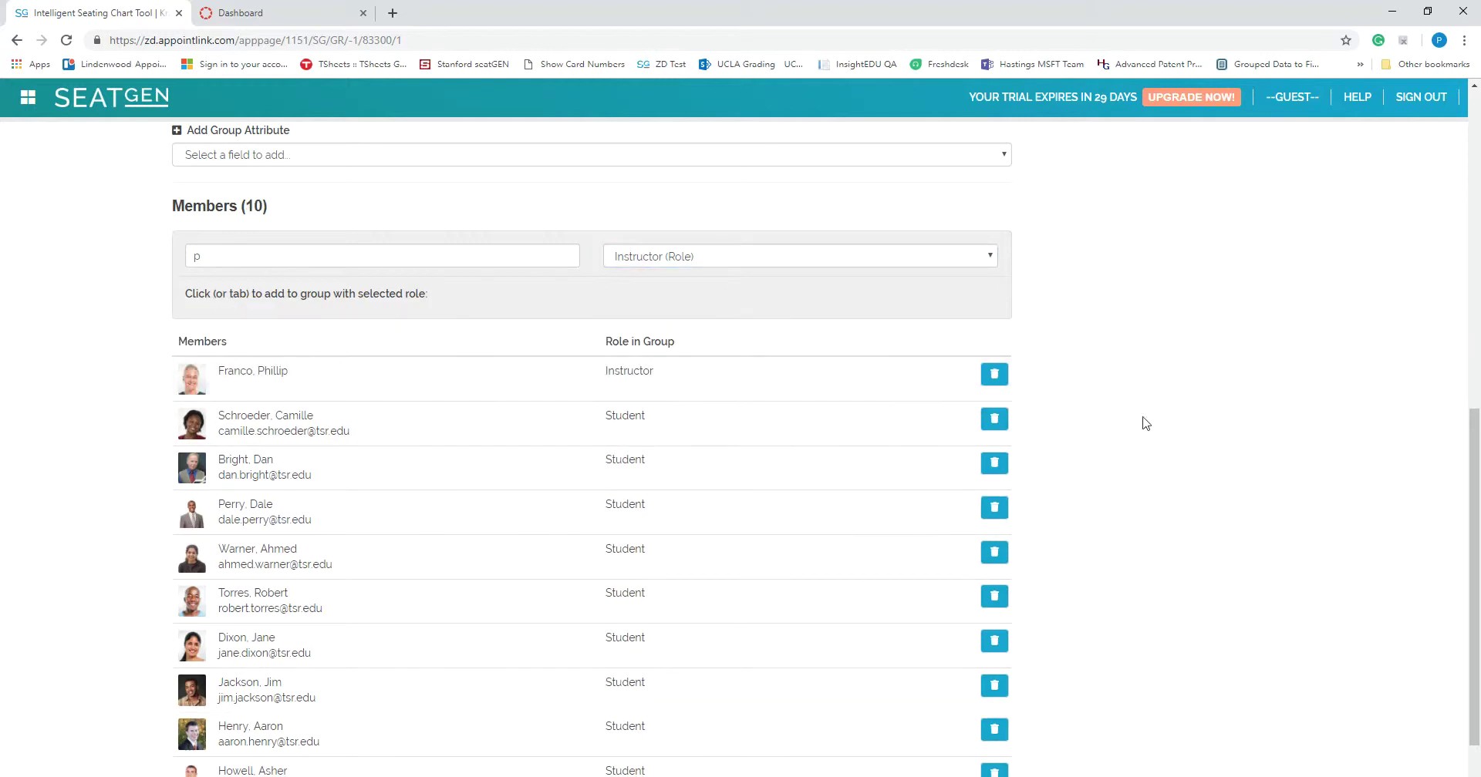
# Change the group's existing meeting place to Conference 03.
pyautogui.scroll(-1, 1203, 700)
pyautogui.scroll(9, 1203, 699)
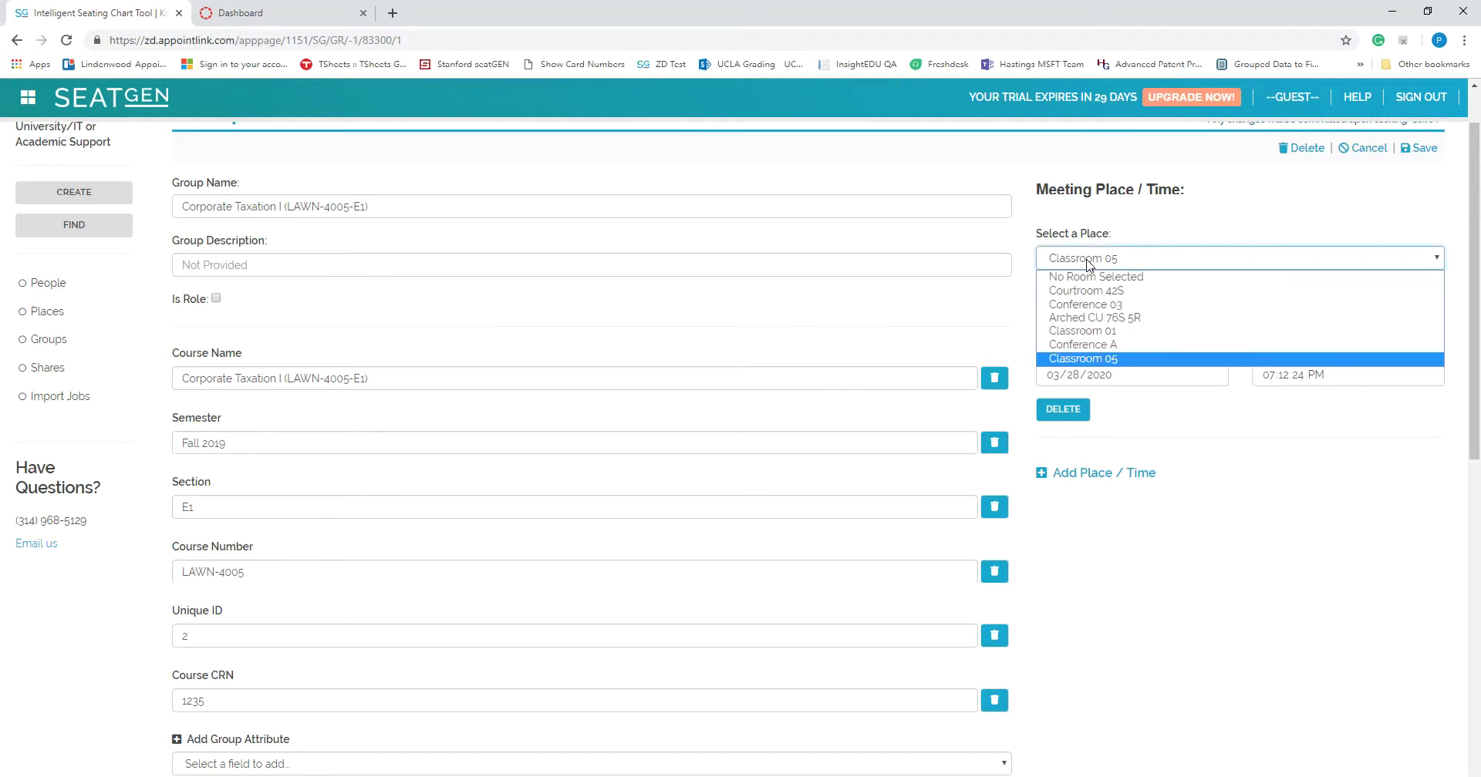
pyautogui.click(1078, 308)
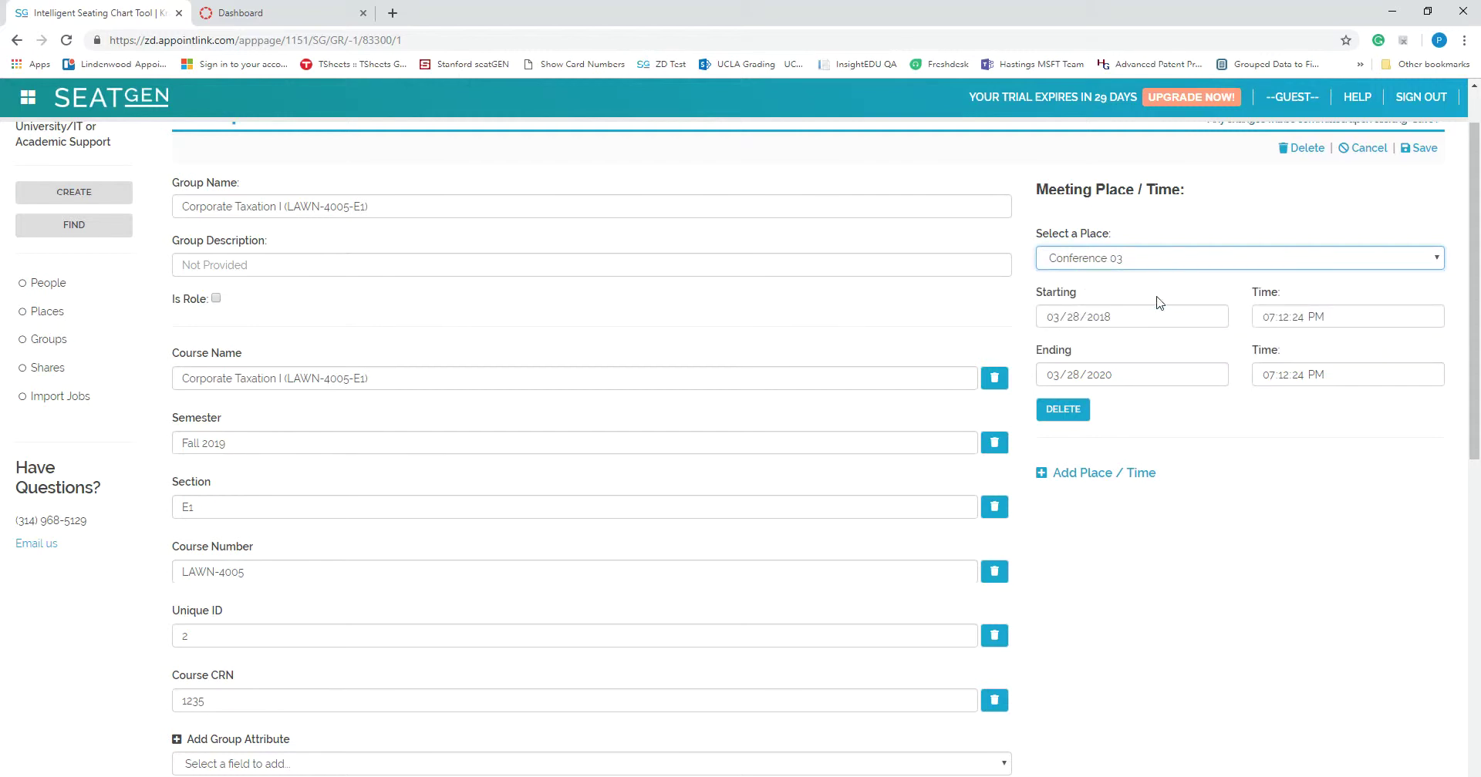
# Add Classroom 05 as a second meeting place without dates or times and save the group.
pyautogui.click(1082, 472)
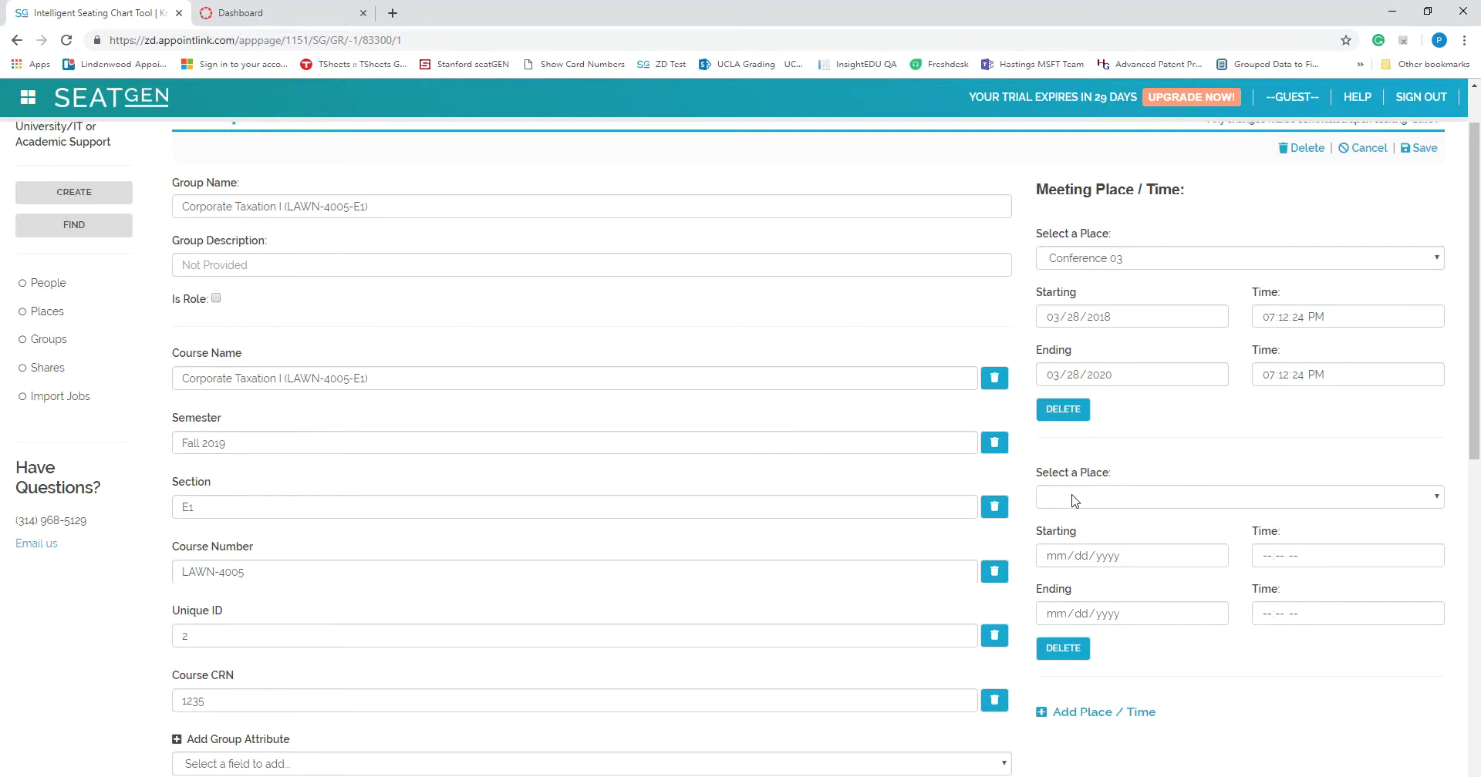
pyautogui.click(1071, 499)
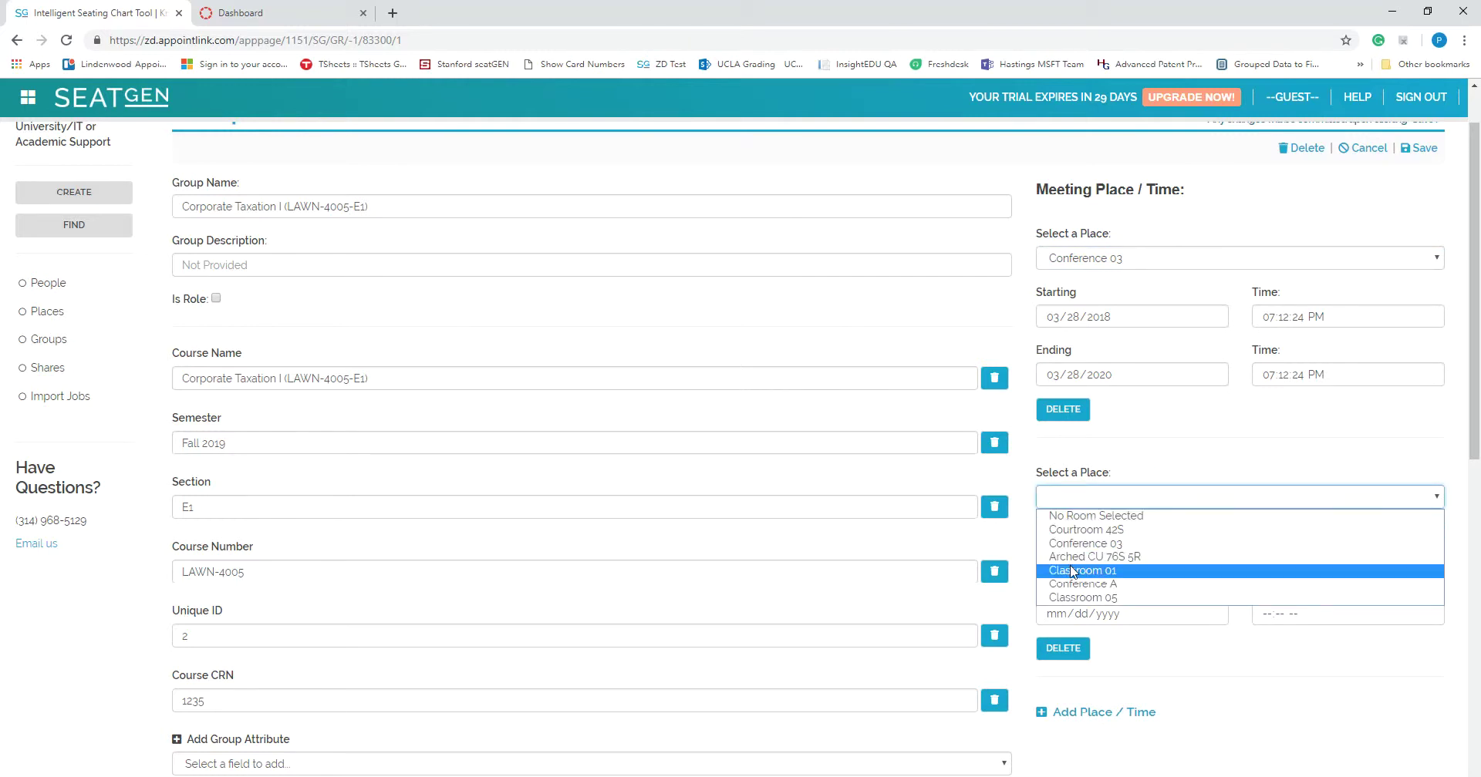
pyautogui.click(1065, 598)
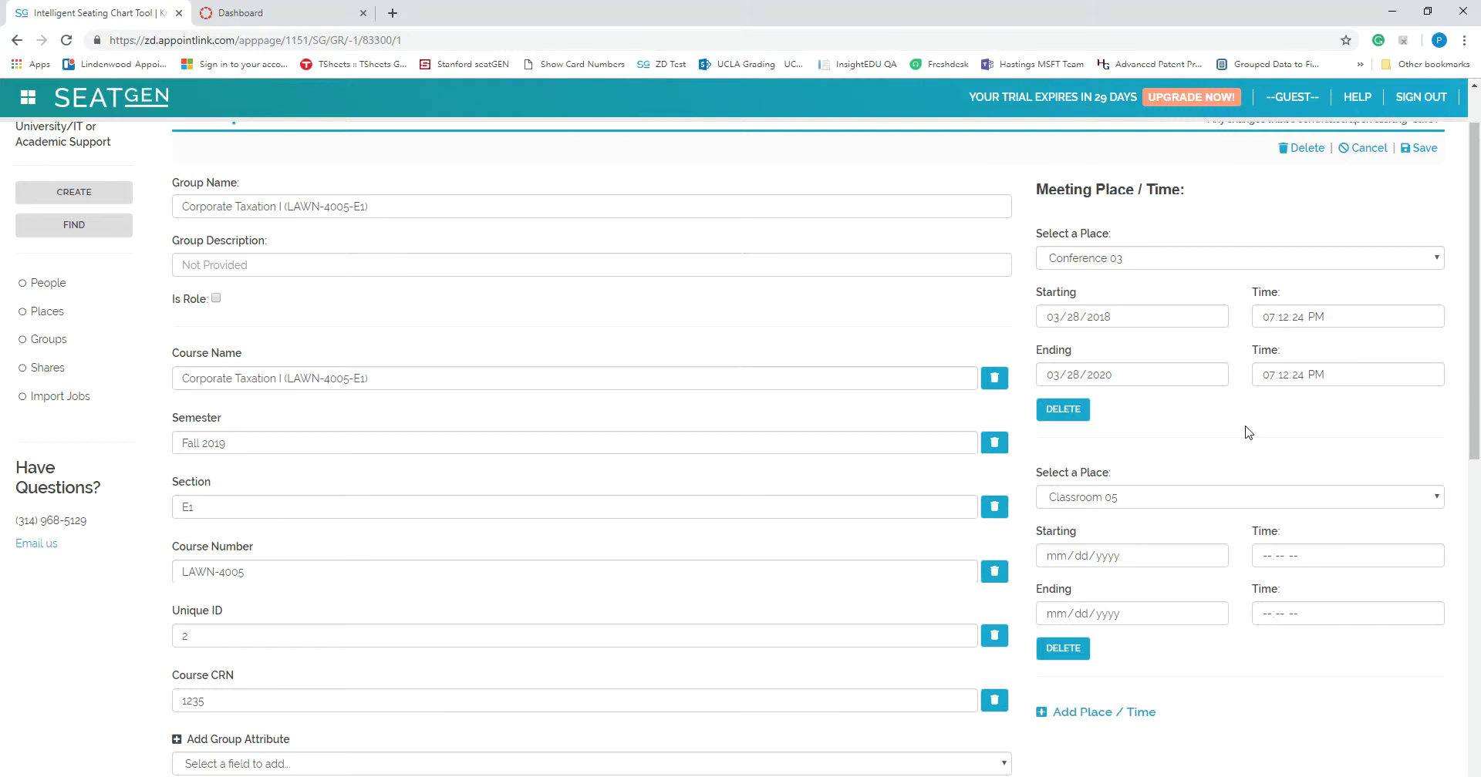
pyautogui.scroll(1, 1246, 432)
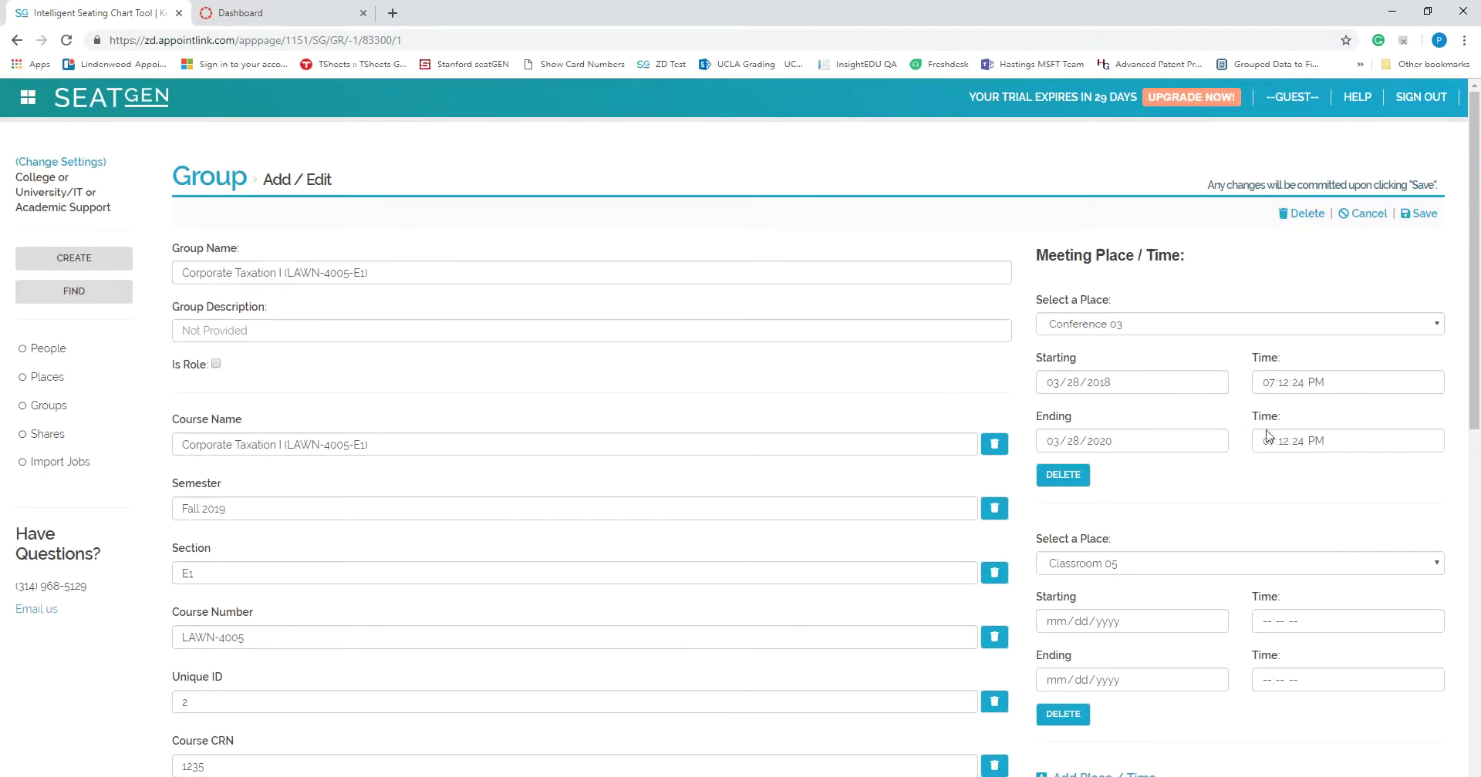
pyautogui.click(1421, 217)
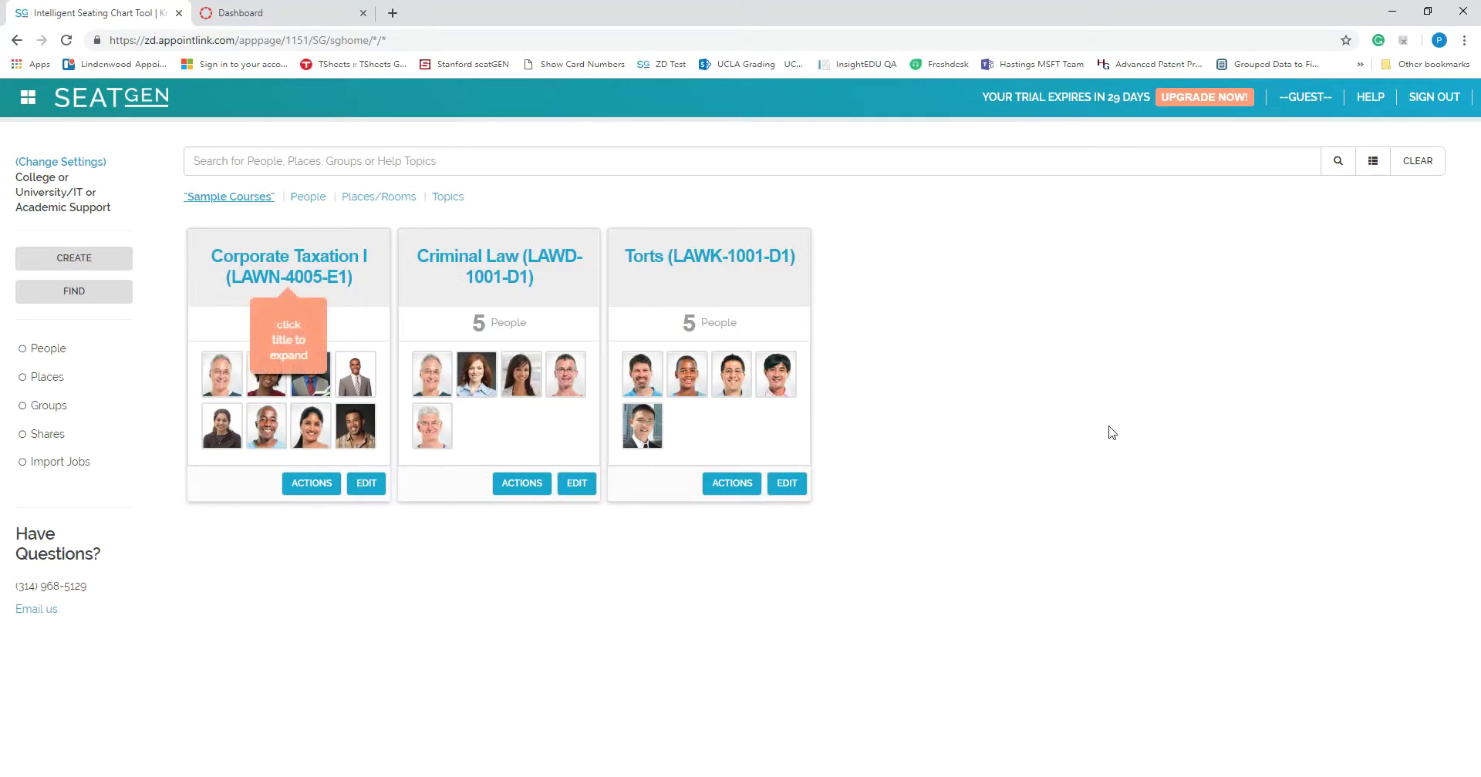
# Expand the Corporate Taxation I course and examine its members and the seating layouts and actions for both rooms.
pyautogui.click(248, 262)
pyautogui.scroll(-1, 990, 653)
pyautogui.scroll(-9, 990, 653)
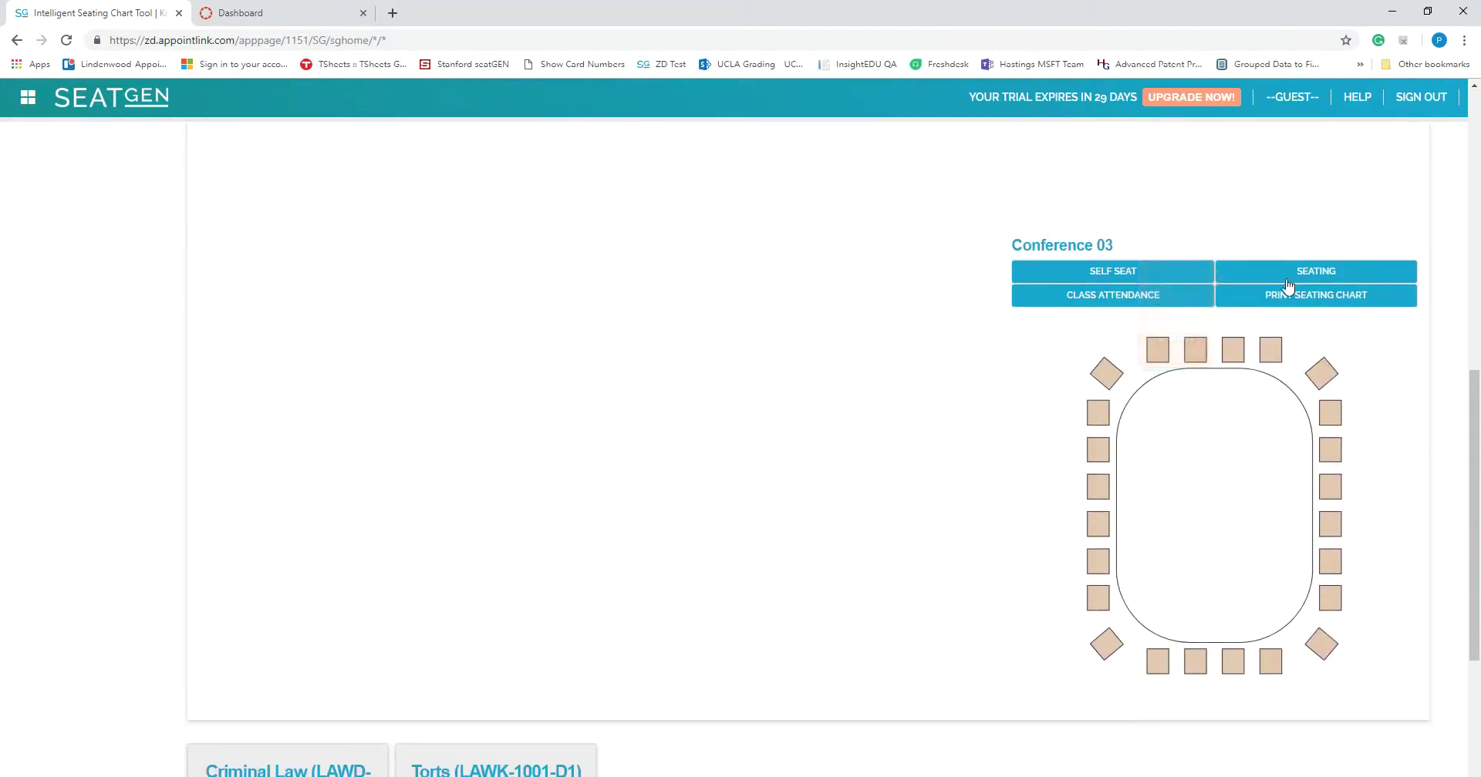
pyautogui.scroll(7, 788, 532)
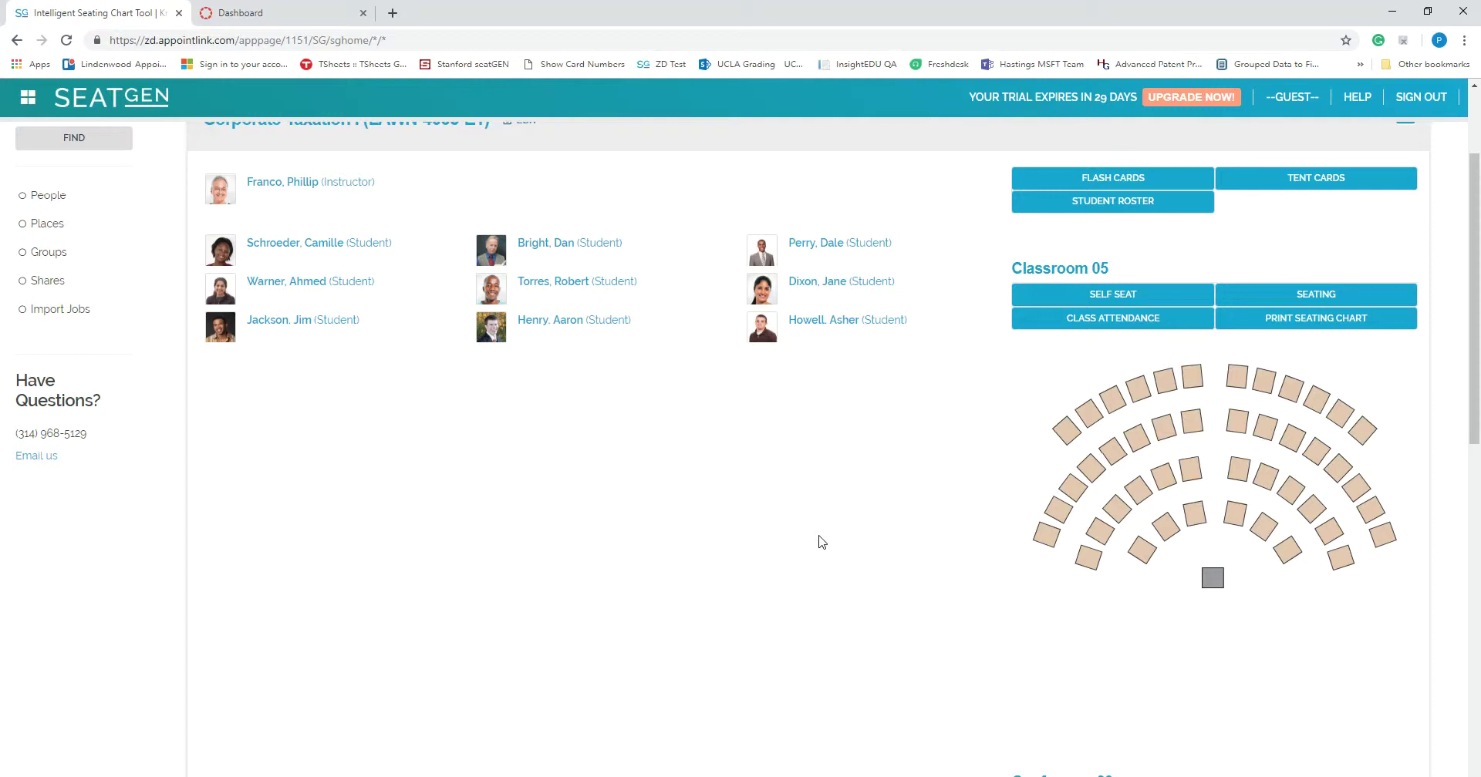
# View the Classroom 05 details and associated course, then close them and return to the sample courses.
pyautogui.click(1060, 272)
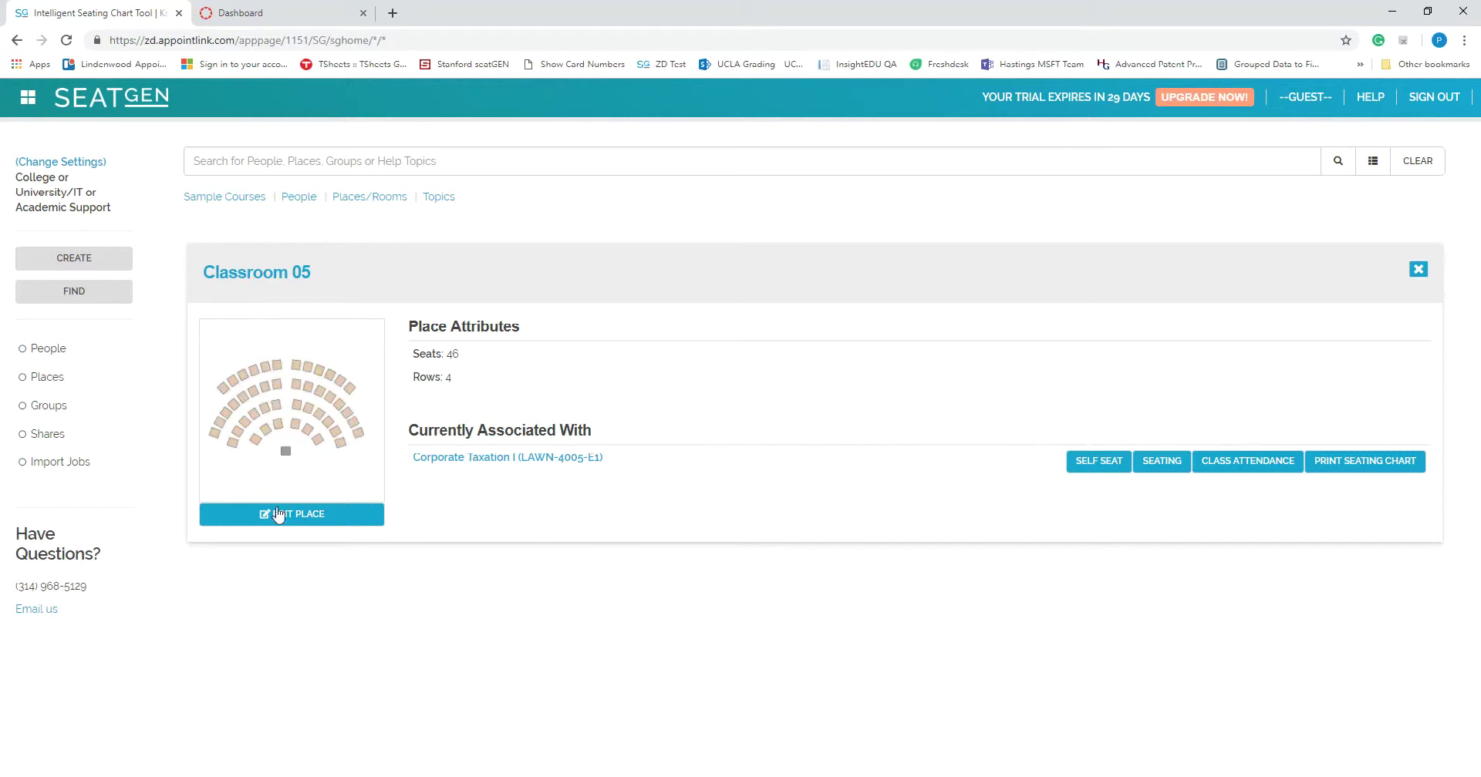
pyautogui.click(1419, 270)
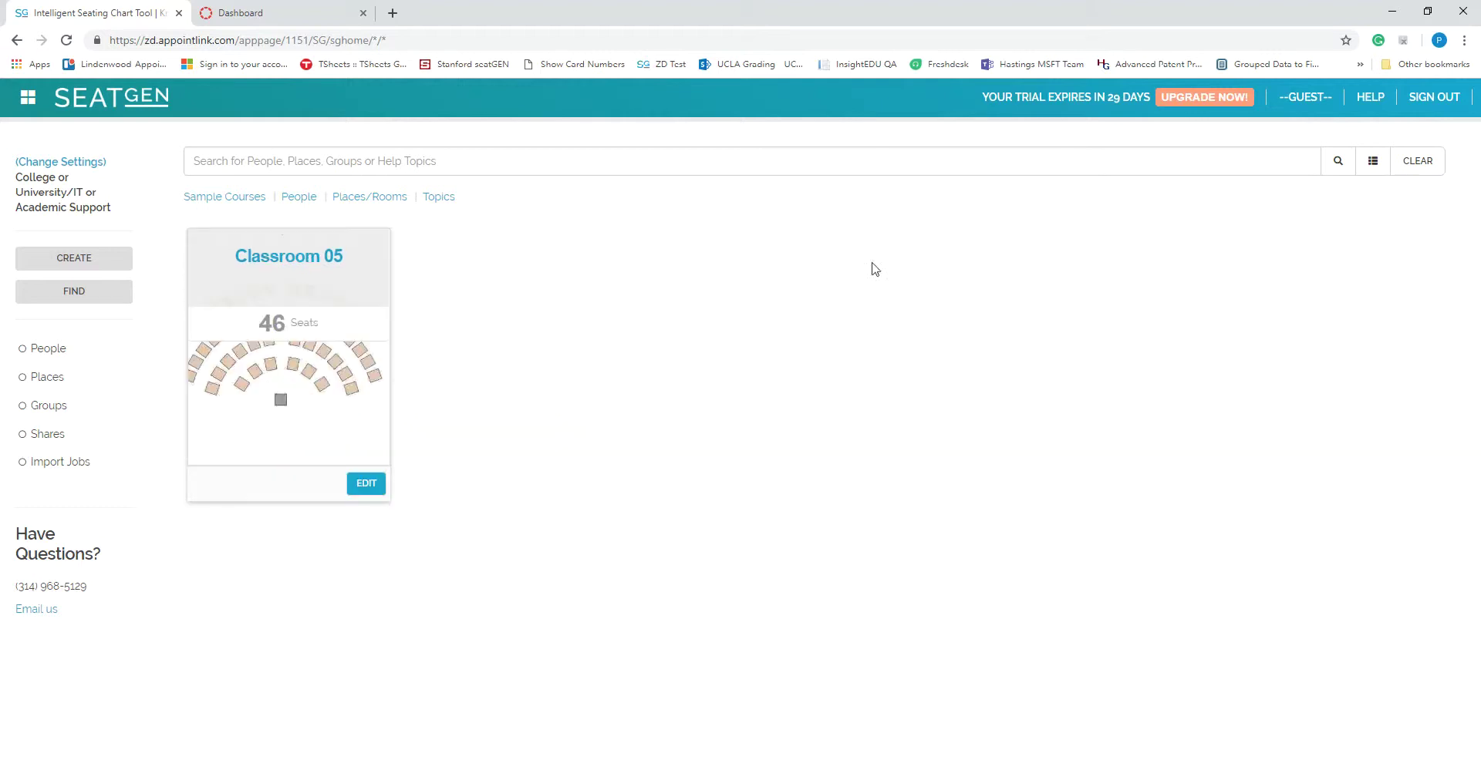
pyautogui.click(232, 198)
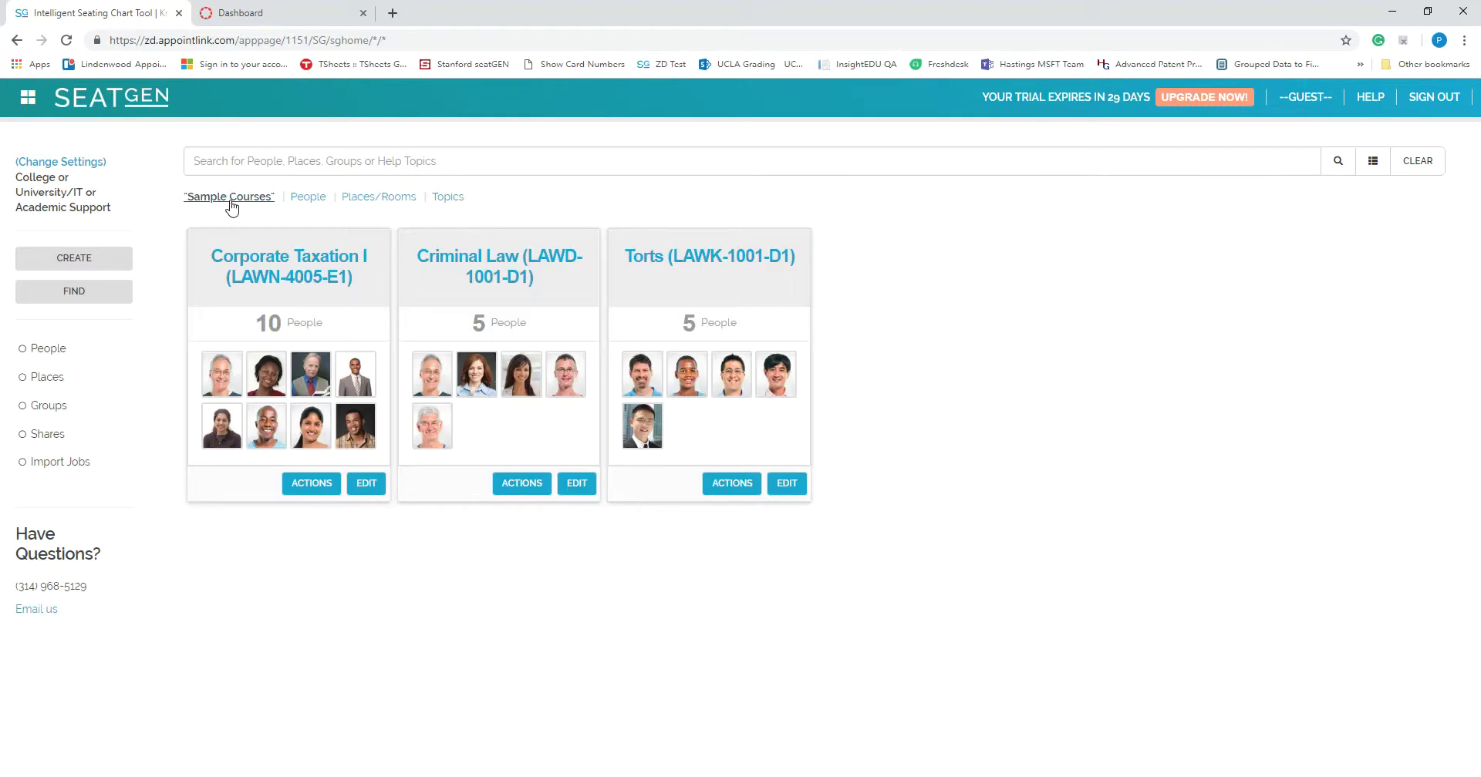
# View the instructor's profile from the Corporate Taxation I course, including groups, roles and attributes, and close it.
pyautogui.click(249, 270)
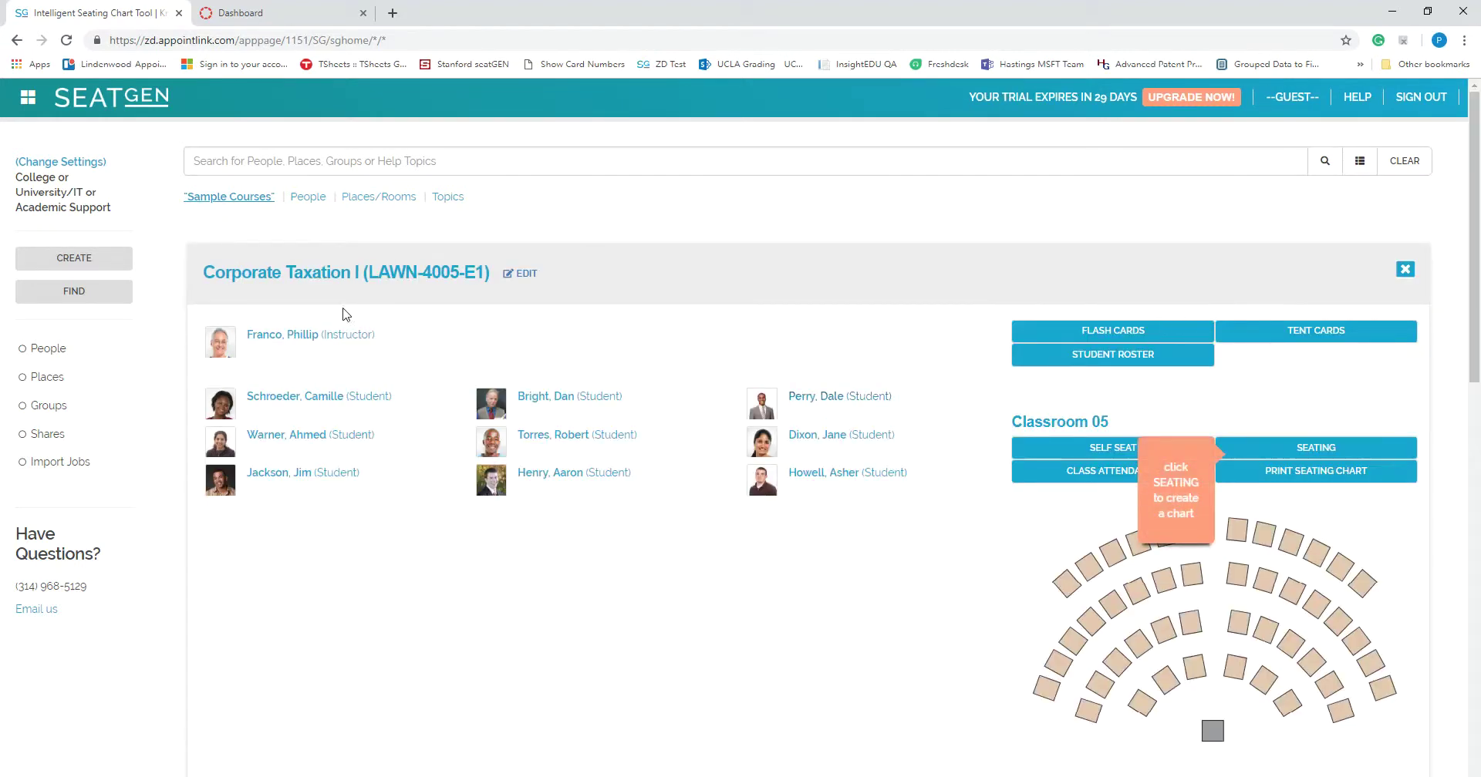
pyautogui.click(276, 339)
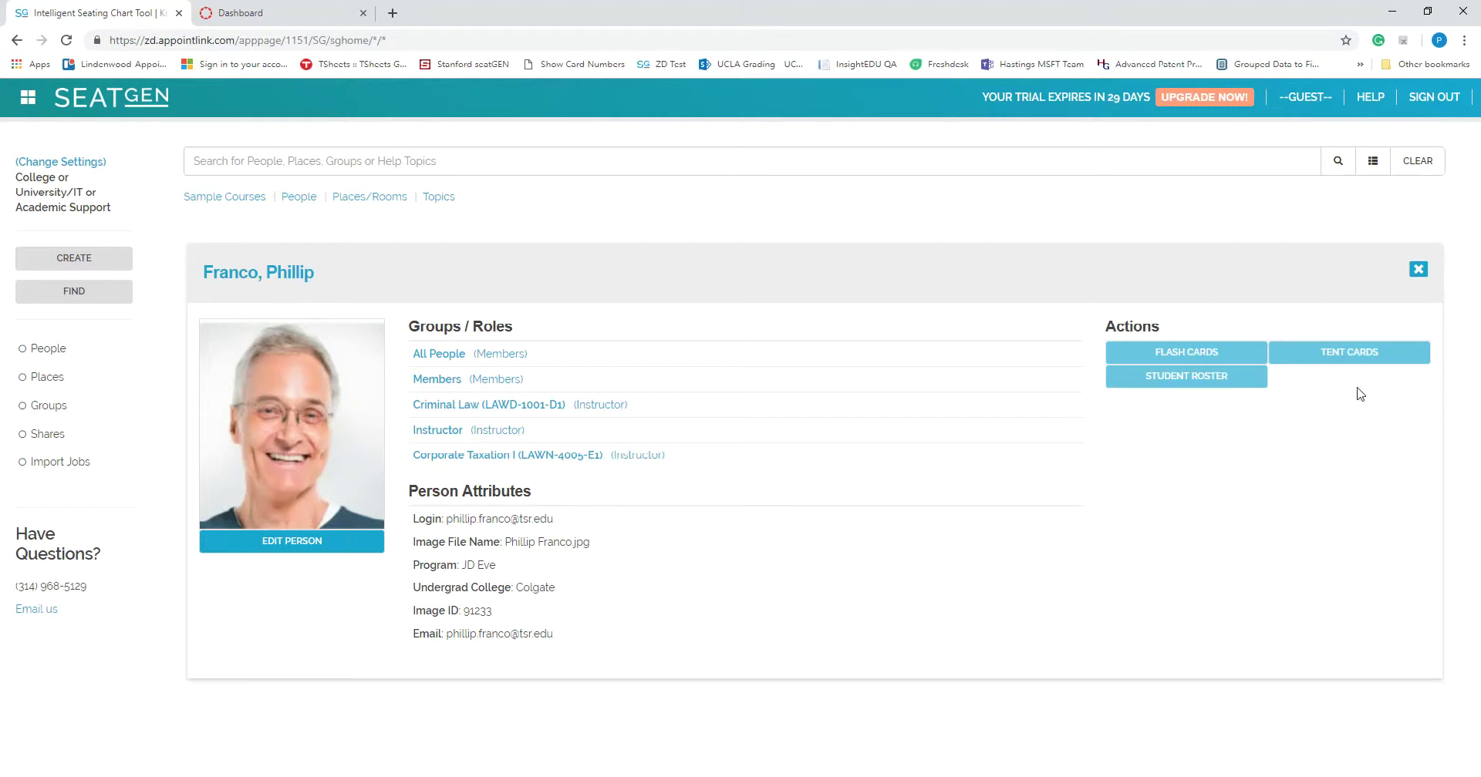
pyautogui.click(1419, 271)
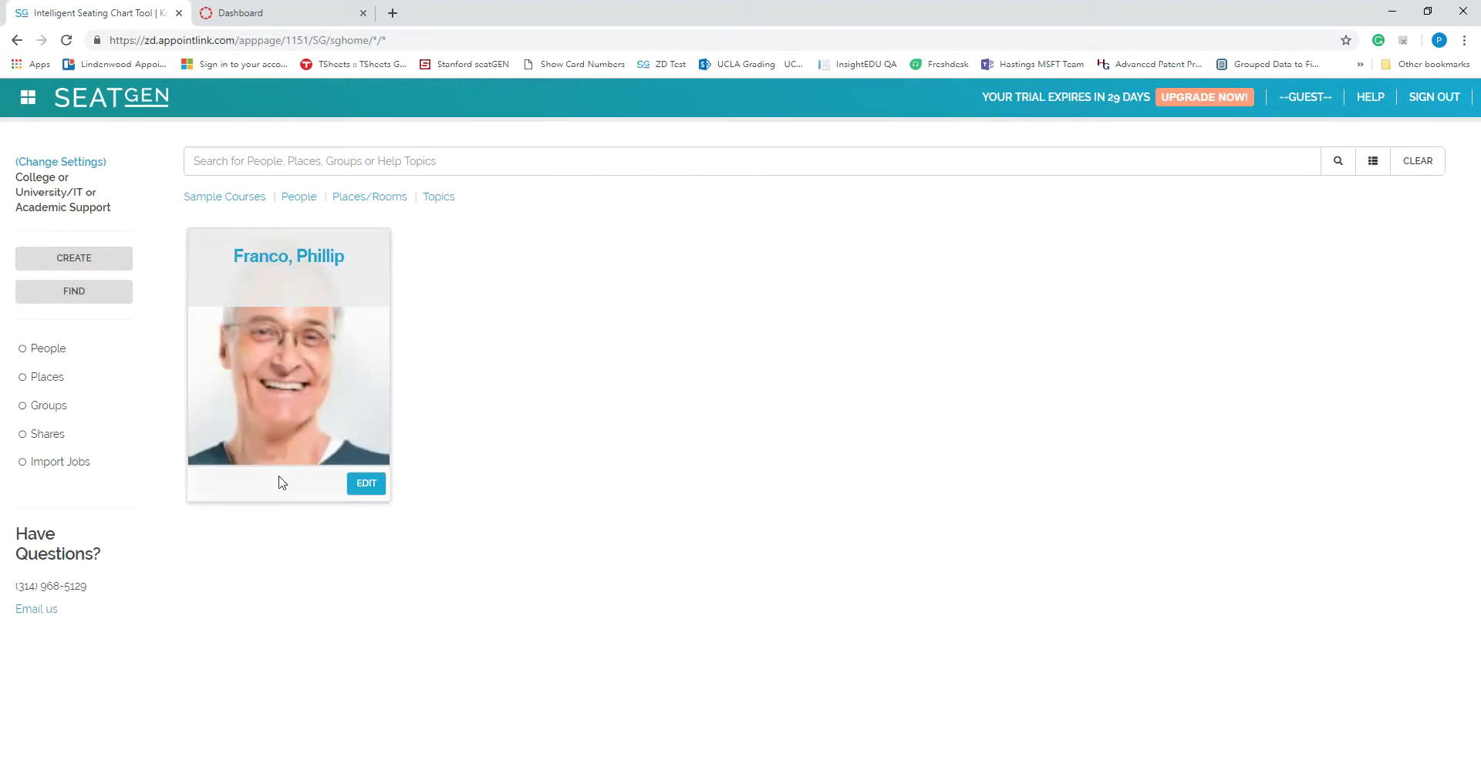
# Browse all people as tiles, switch them to list view and return to tile view.
pyautogui.click(293, 199)
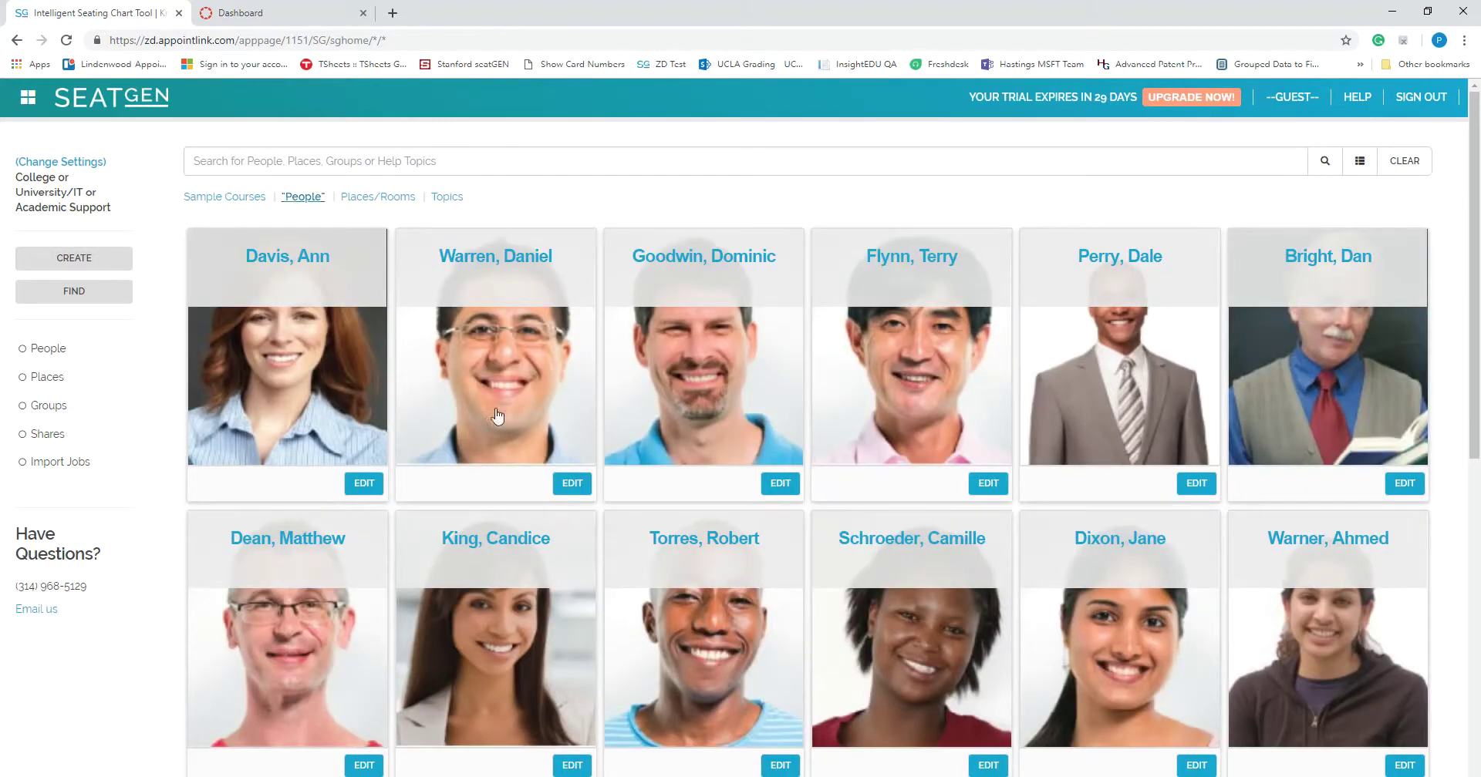
pyautogui.scroll(-5, 837, 430)
pyautogui.scroll(-4, 833, 434)
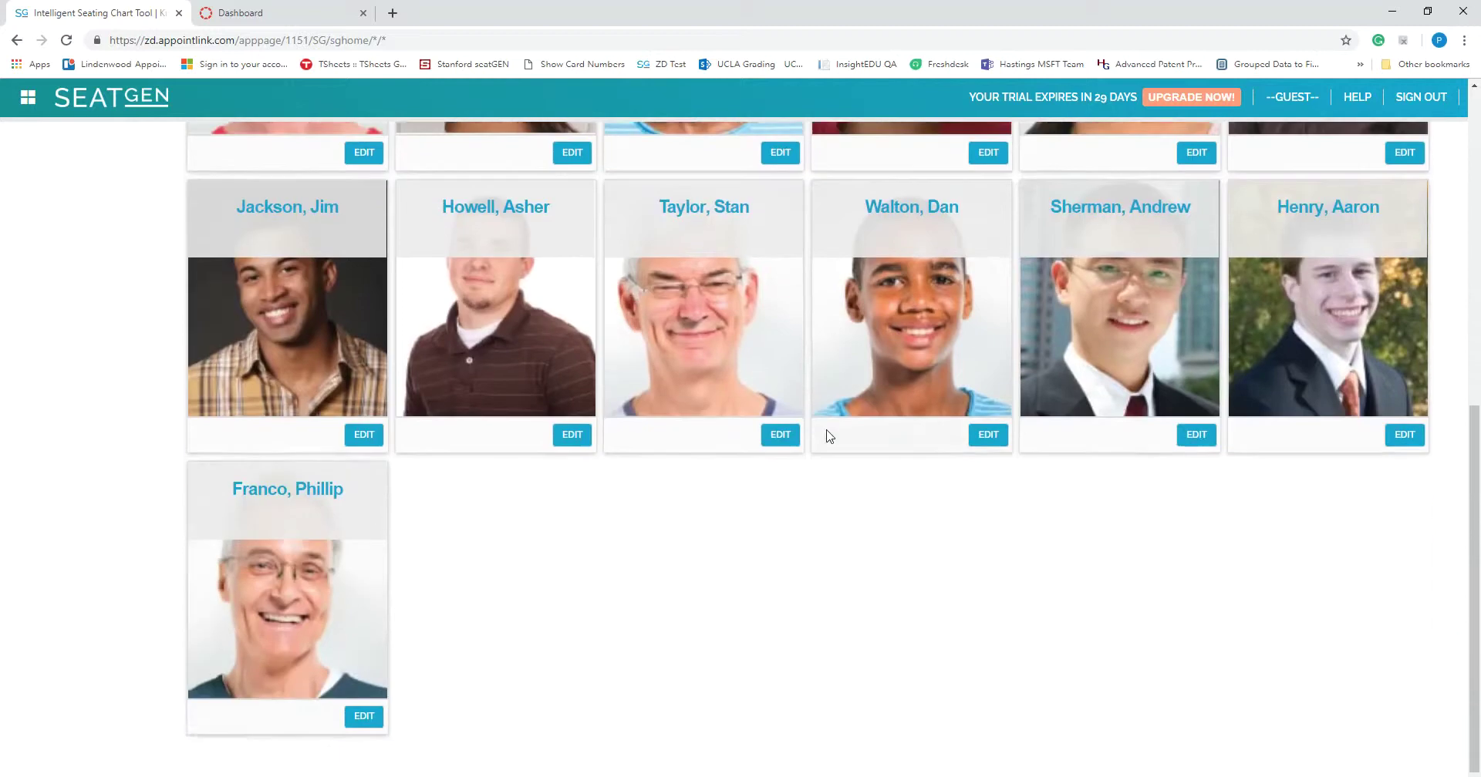
pyautogui.scroll(8, 830, 435)
pyautogui.scroll(-1, 828, 436)
pyautogui.scroll(1, 828, 437)
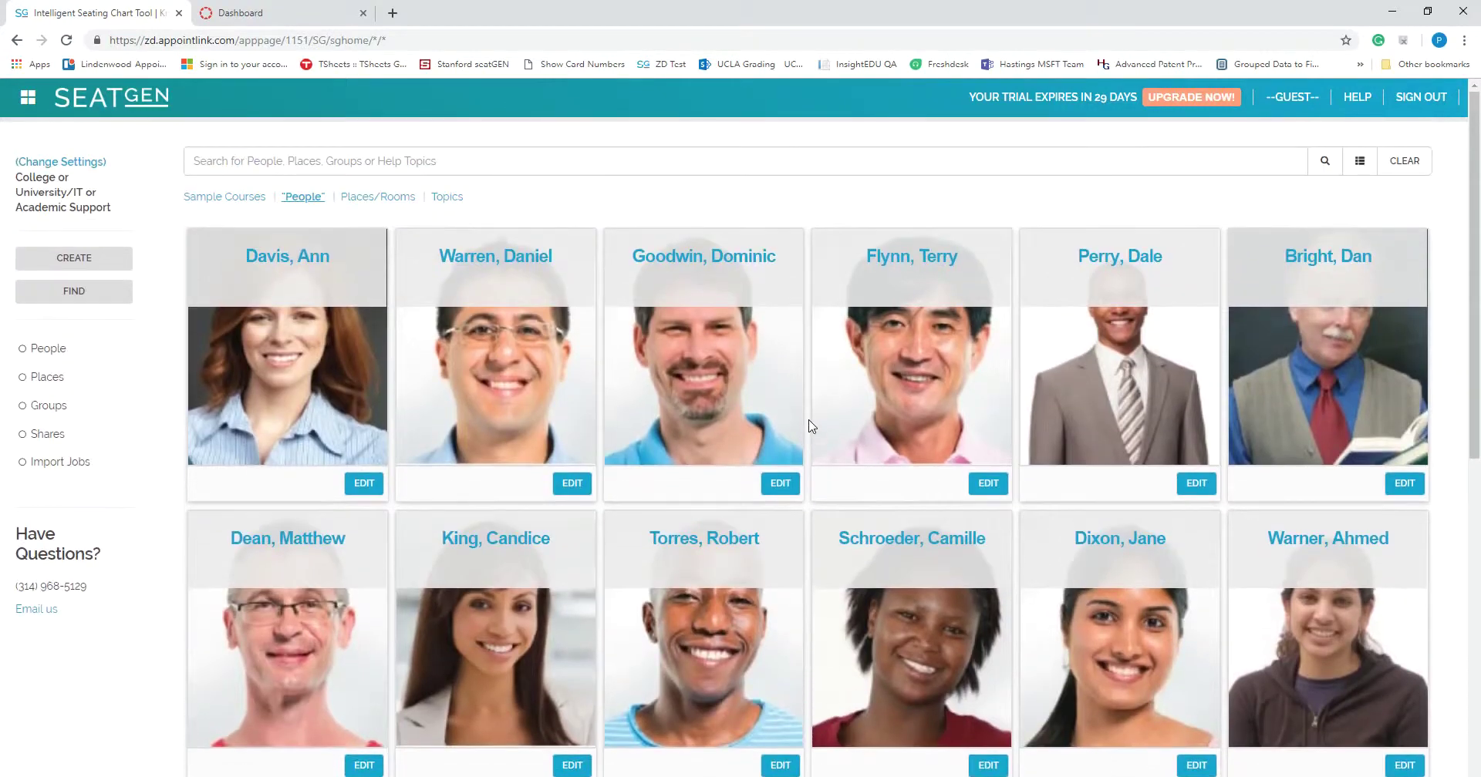
pyautogui.click(1359, 164)
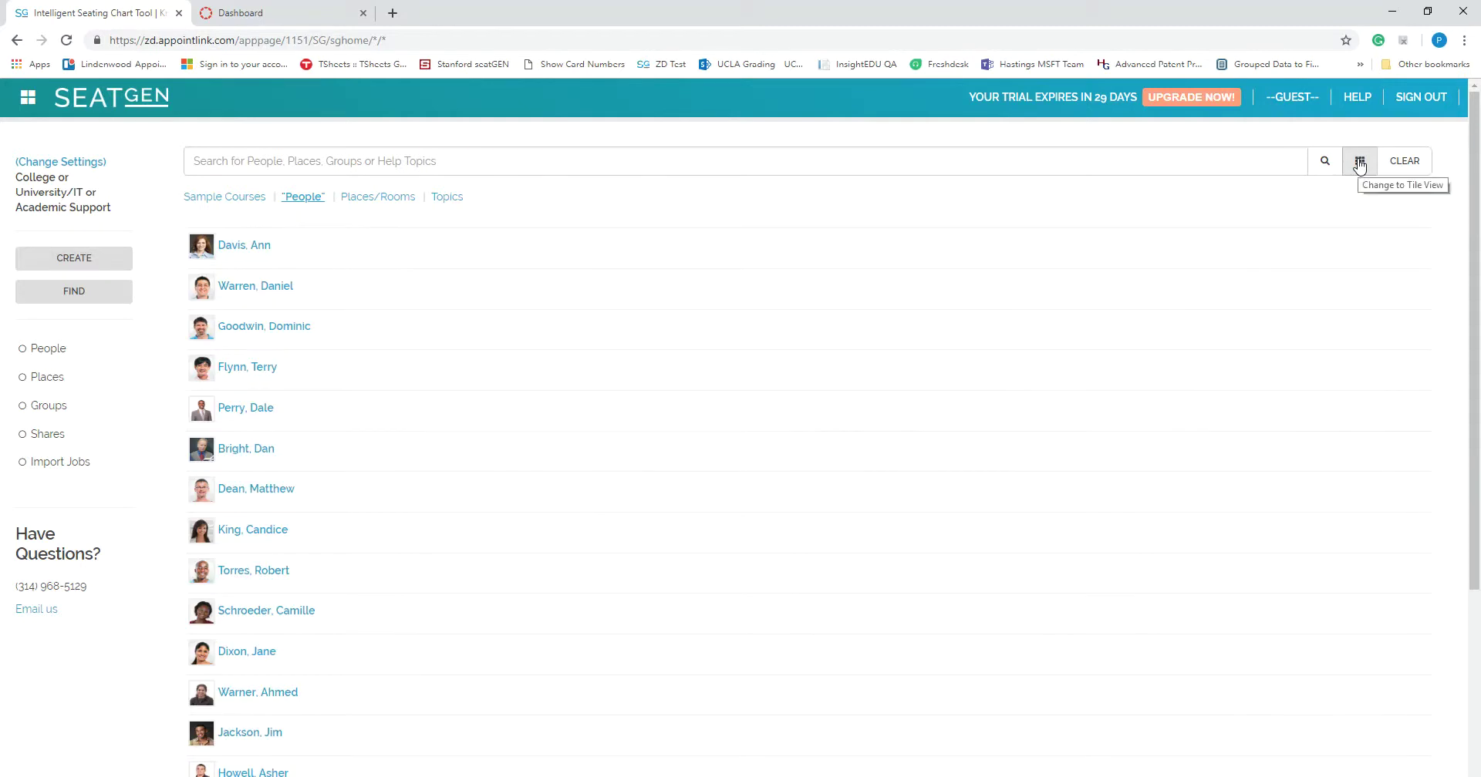
pyautogui.click(1359, 164)
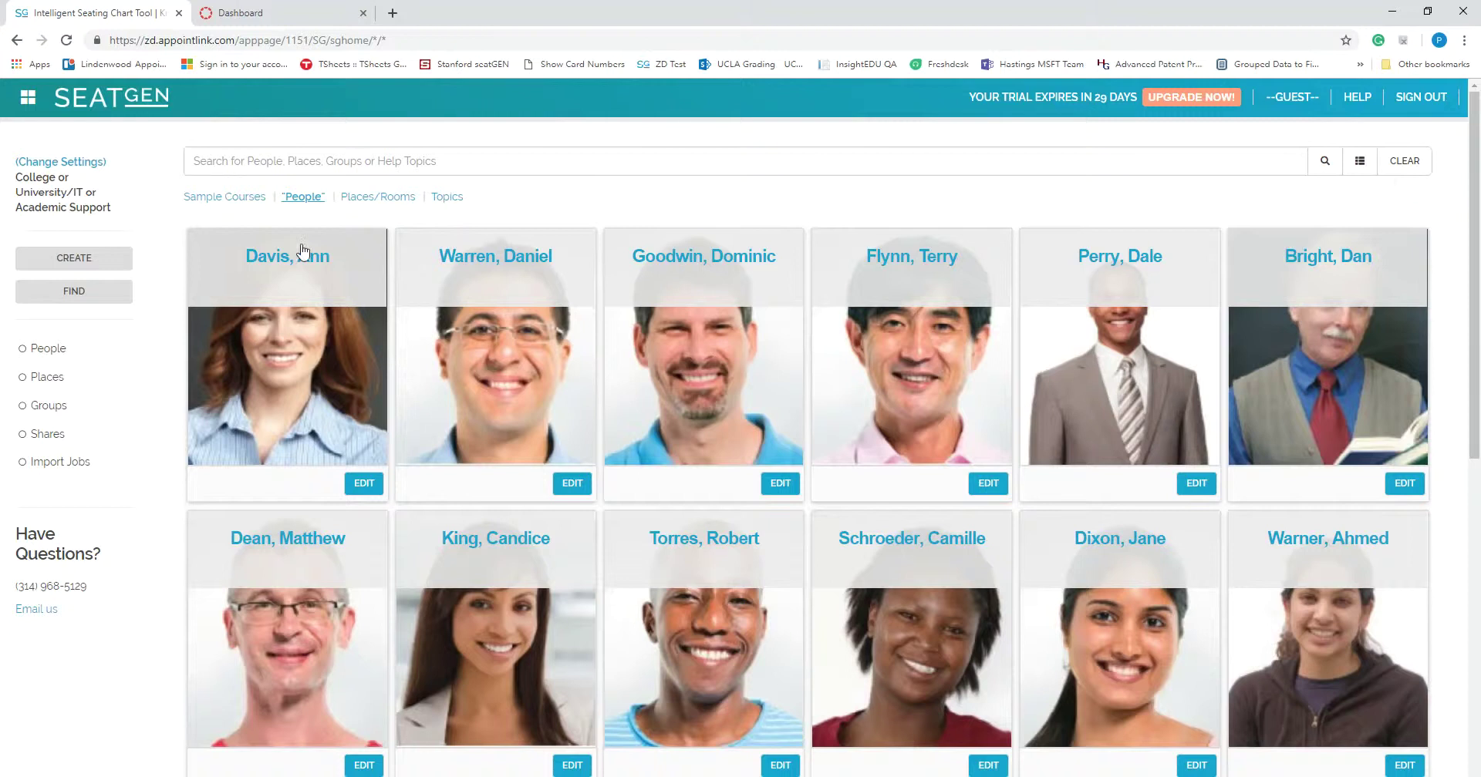
# Display the places and rooms in list view, and go back to the sample courses.
pyautogui.click(373, 197)
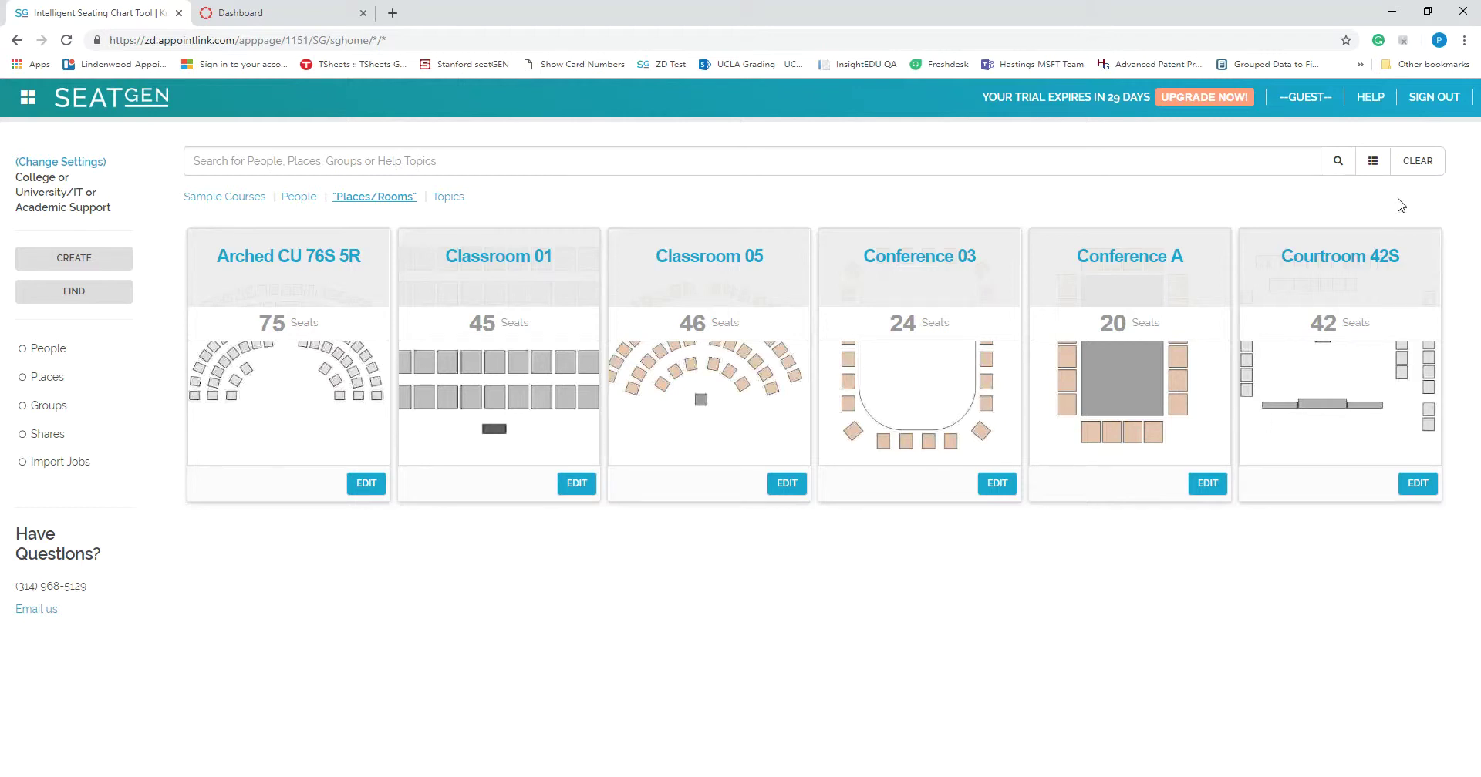
pyautogui.click(1373, 163)
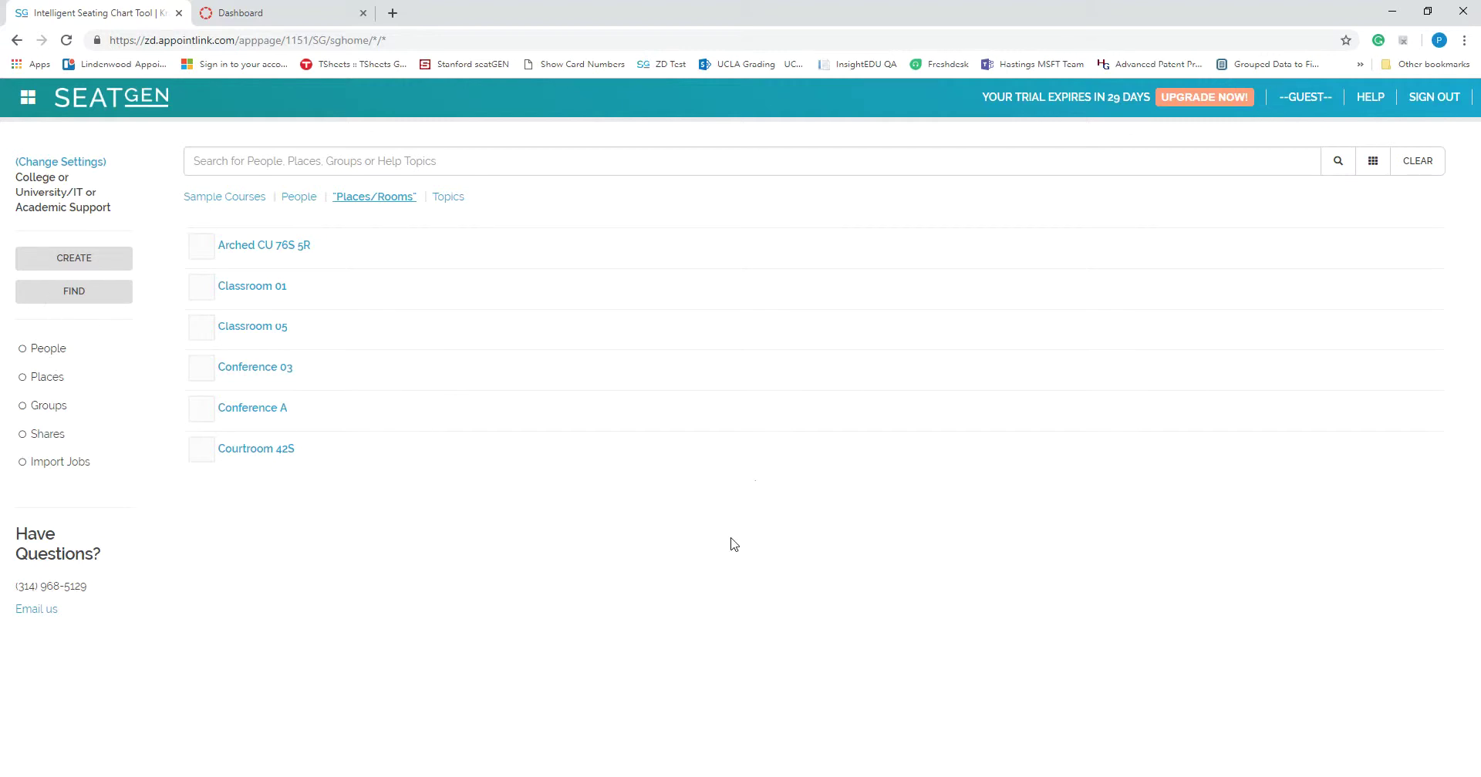
pyautogui.click(241, 201)
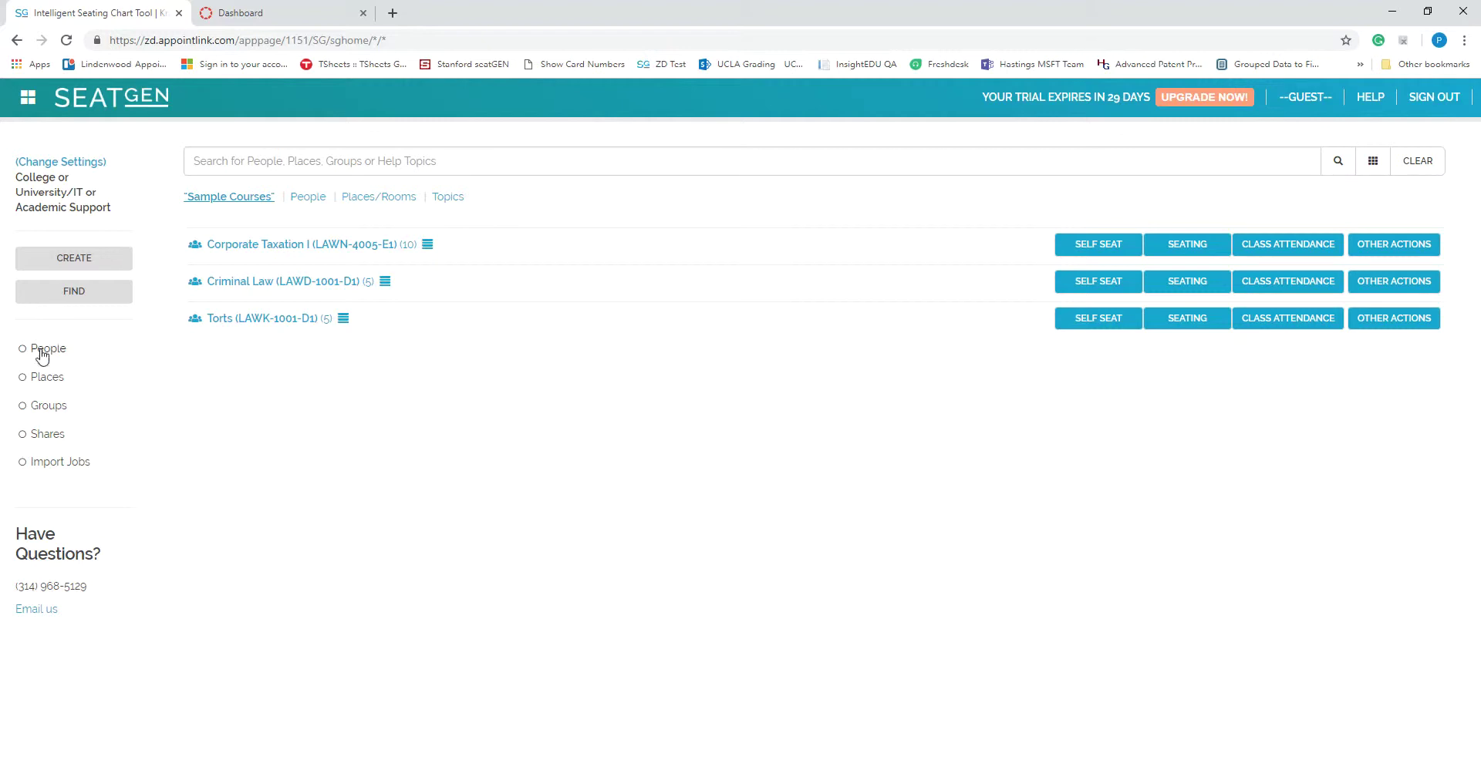
# Open the Corporate Taxation I group's details from the Sample Courses folder in Groups.
pyautogui.click(40, 409)
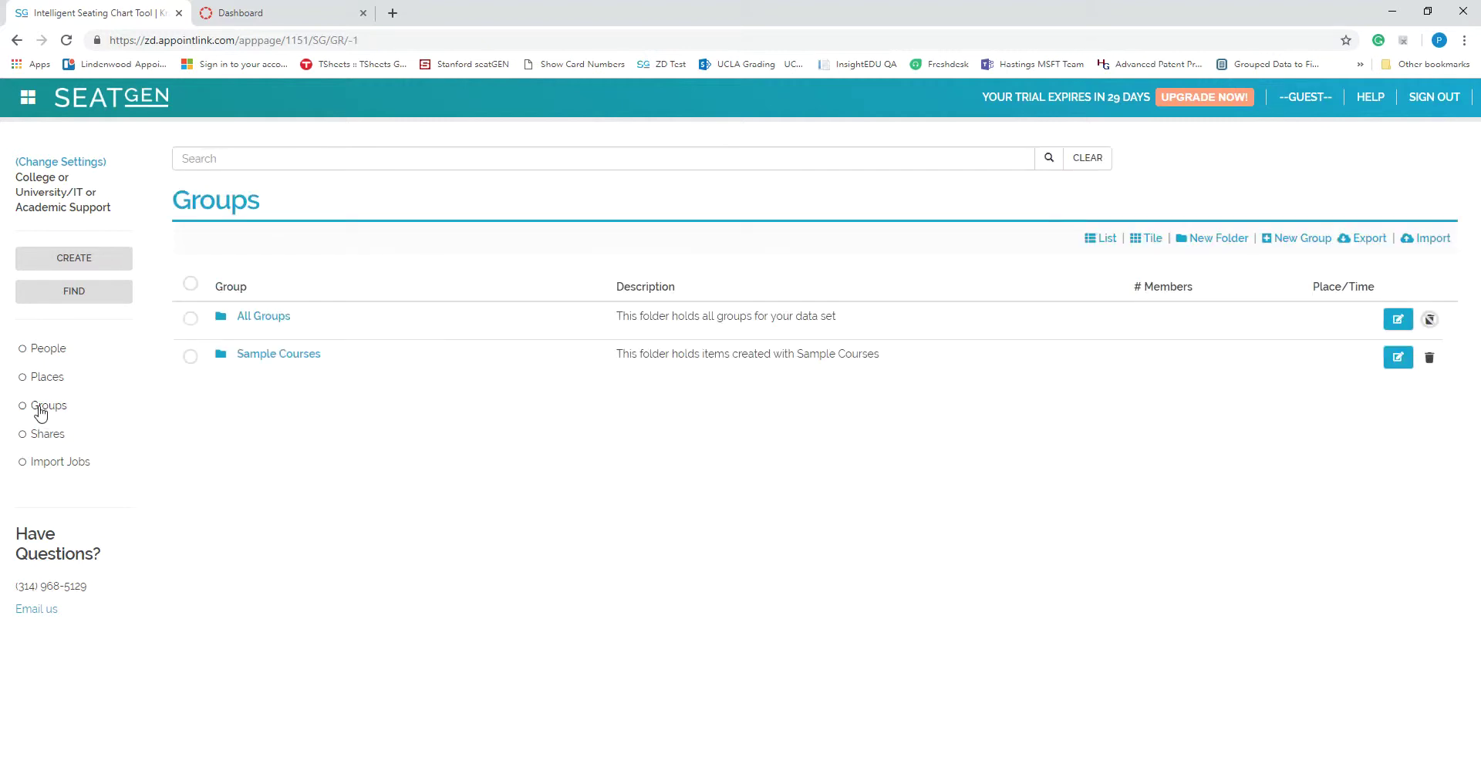
pyautogui.click(259, 360)
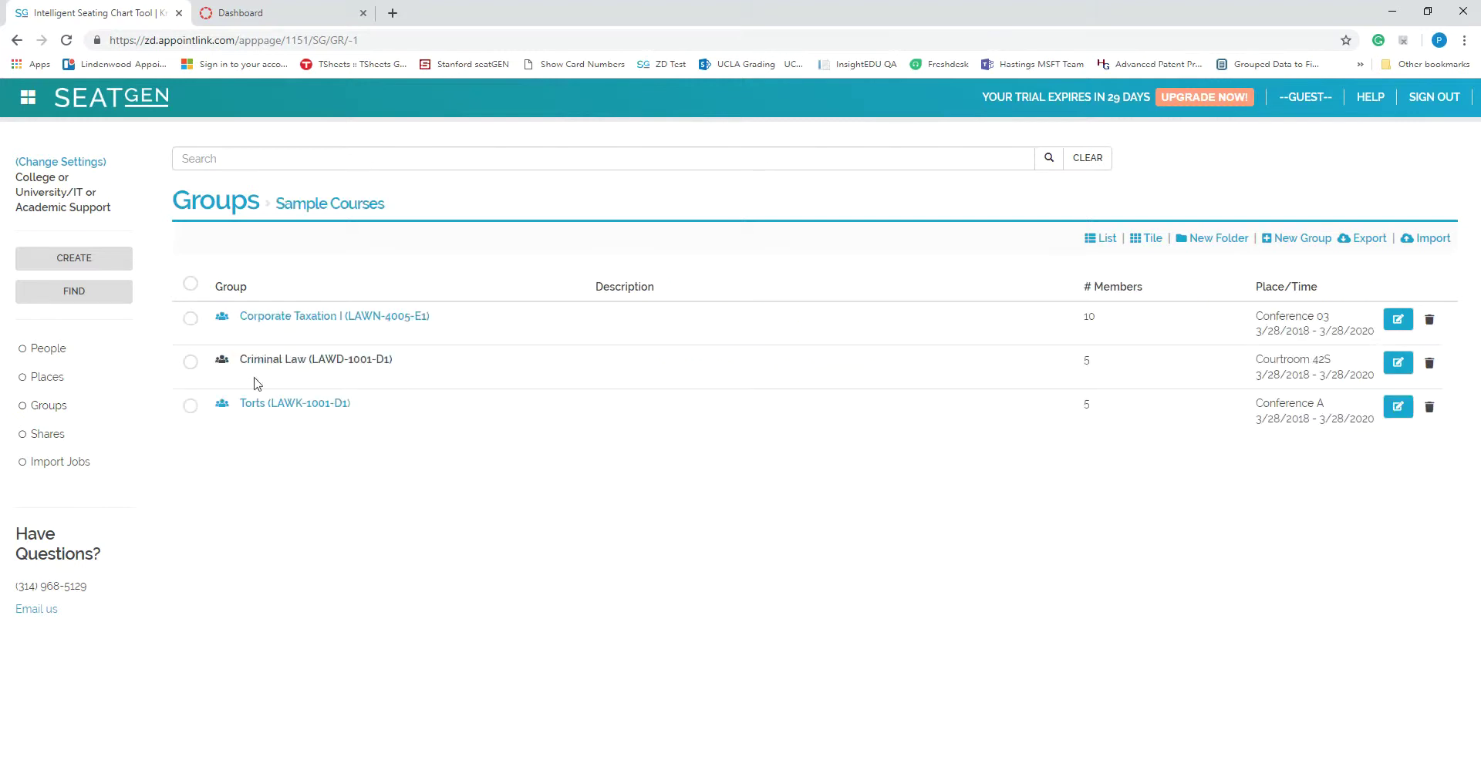
pyautogui.click(258, 319)
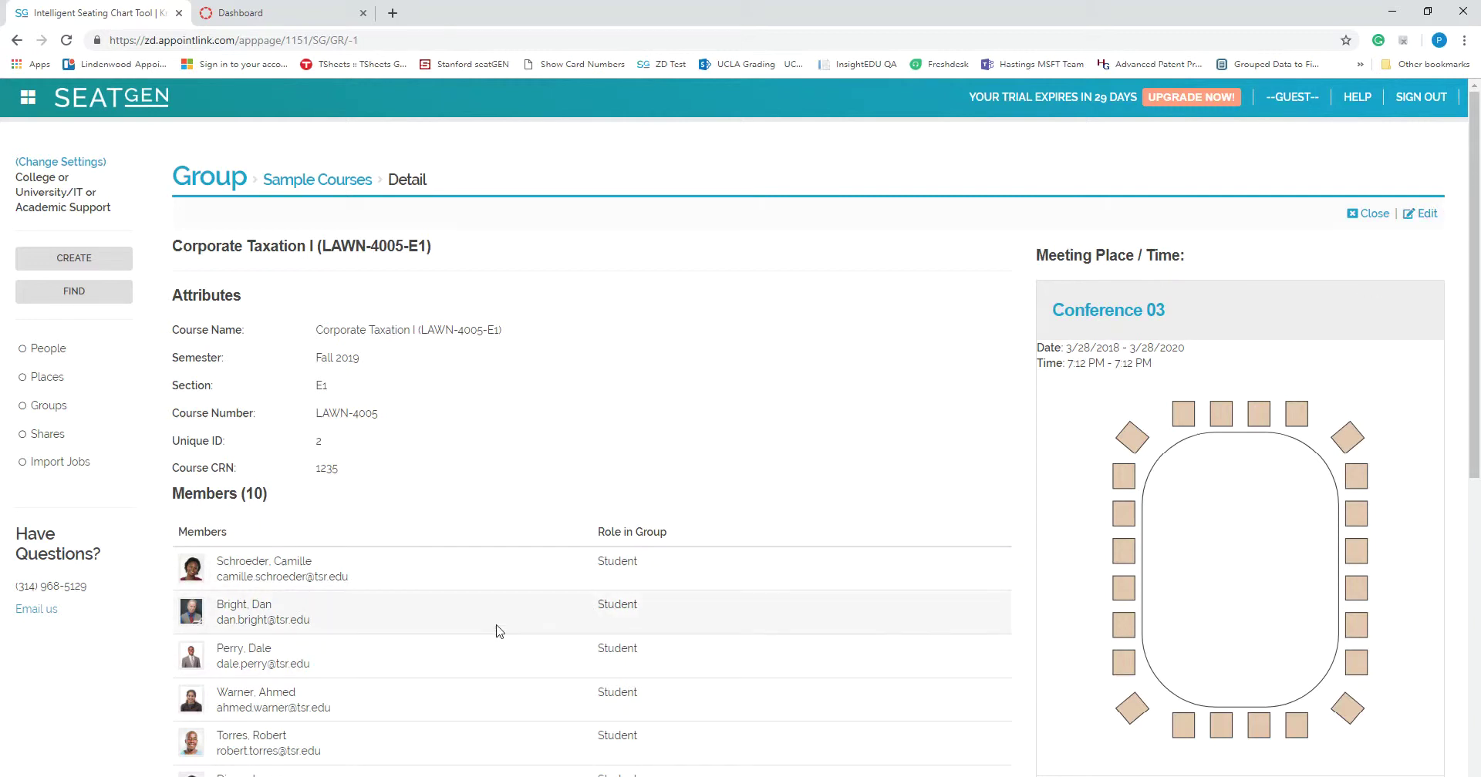
# Search the People records for a person by first name.
pyautogui.click(37, 352)
pyautogui.write('patti')
pyautogui.click(1050, 164)
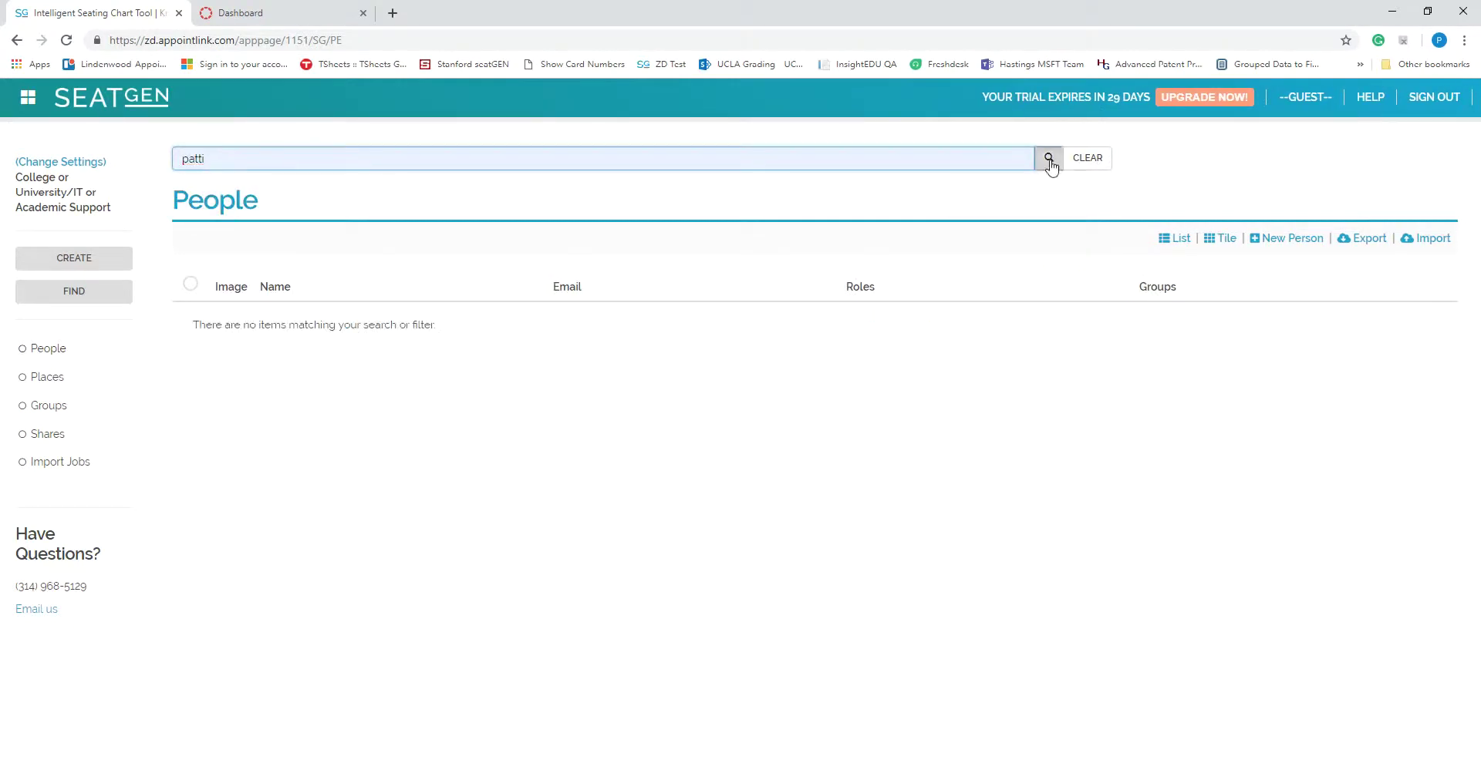
# Clear the People search, search for a different person by first name and open the matching person's details.
pyautogui.click(1106, 158)
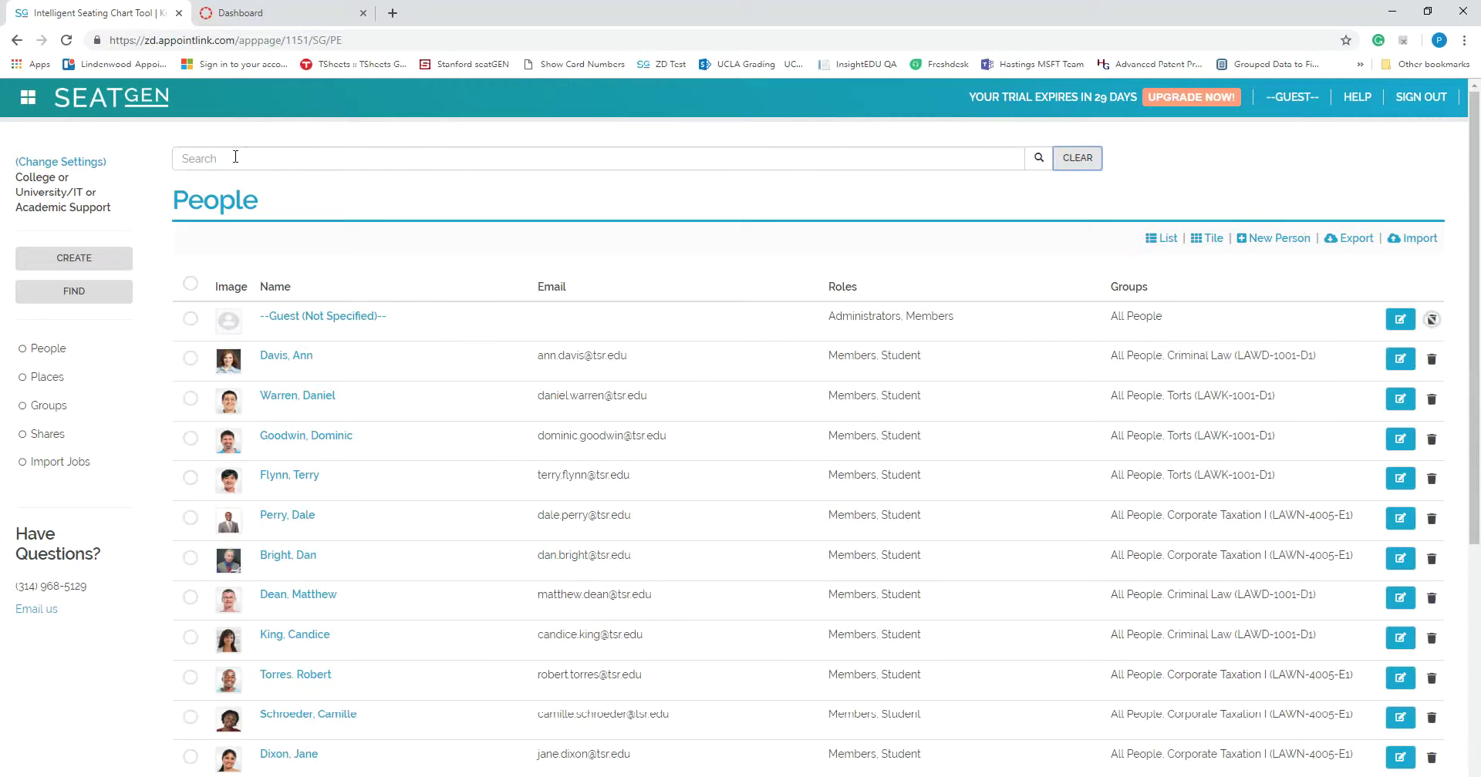
pyautogui.click(248, 153)
pyautogui.write('candice')
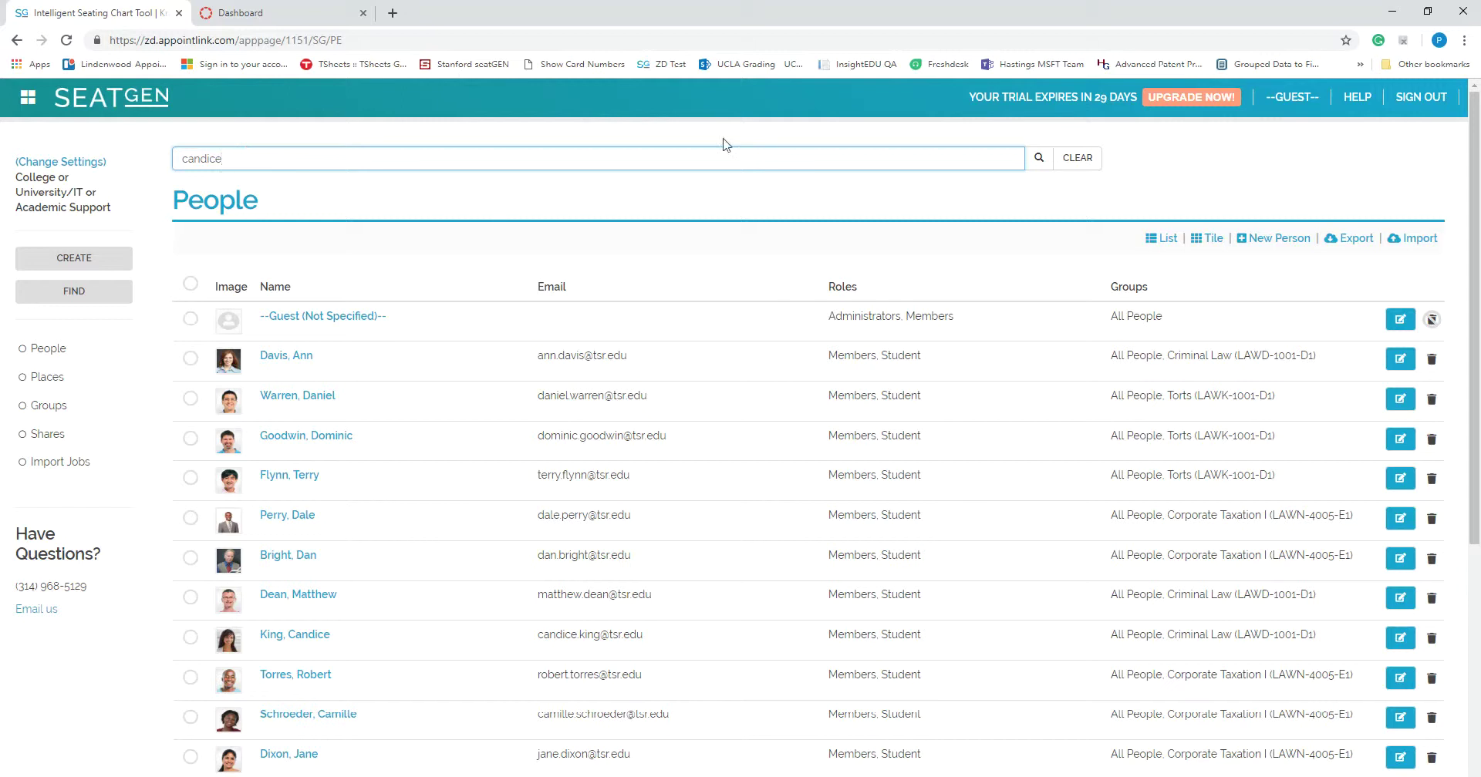
pyautogui.click(1036, 157)
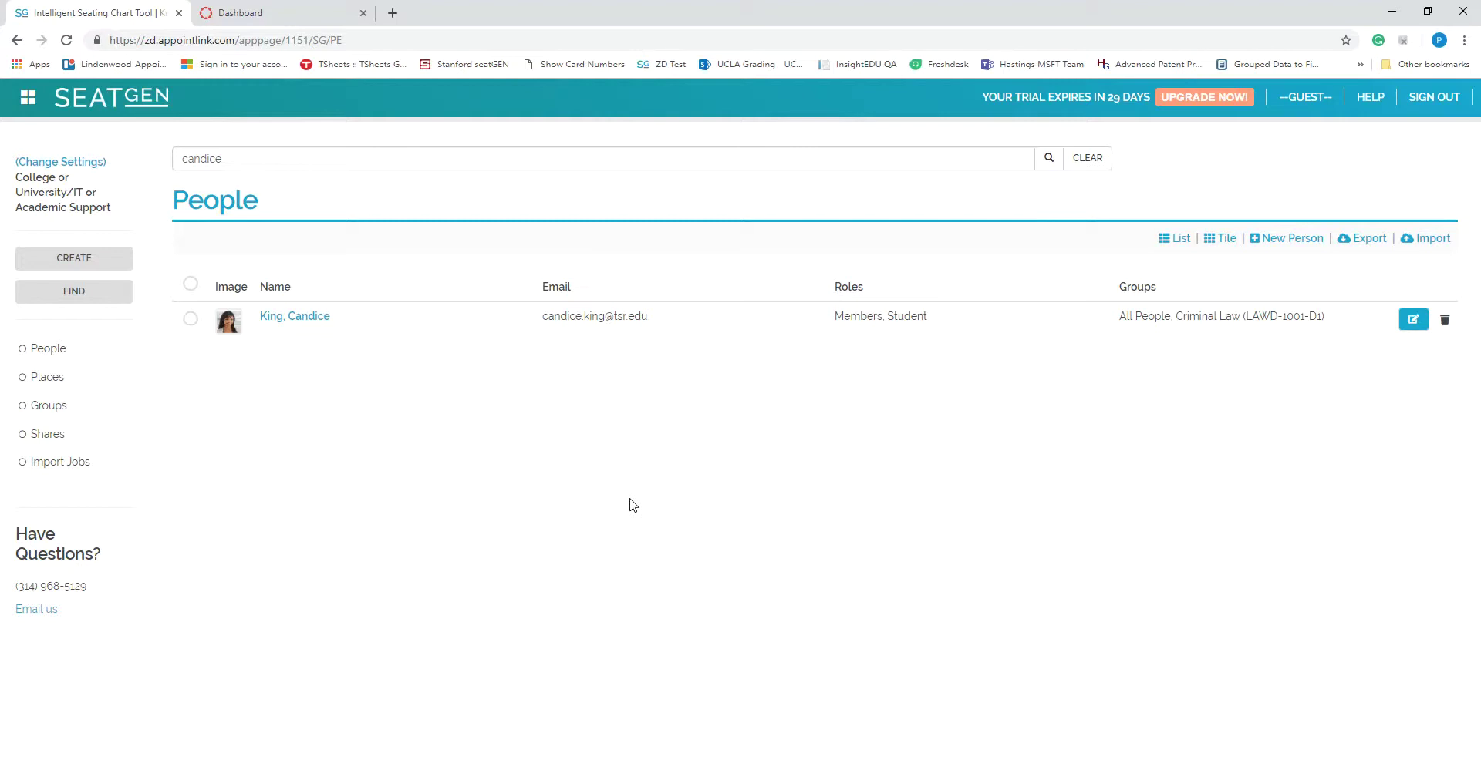
pyautogui.click(311, 318)
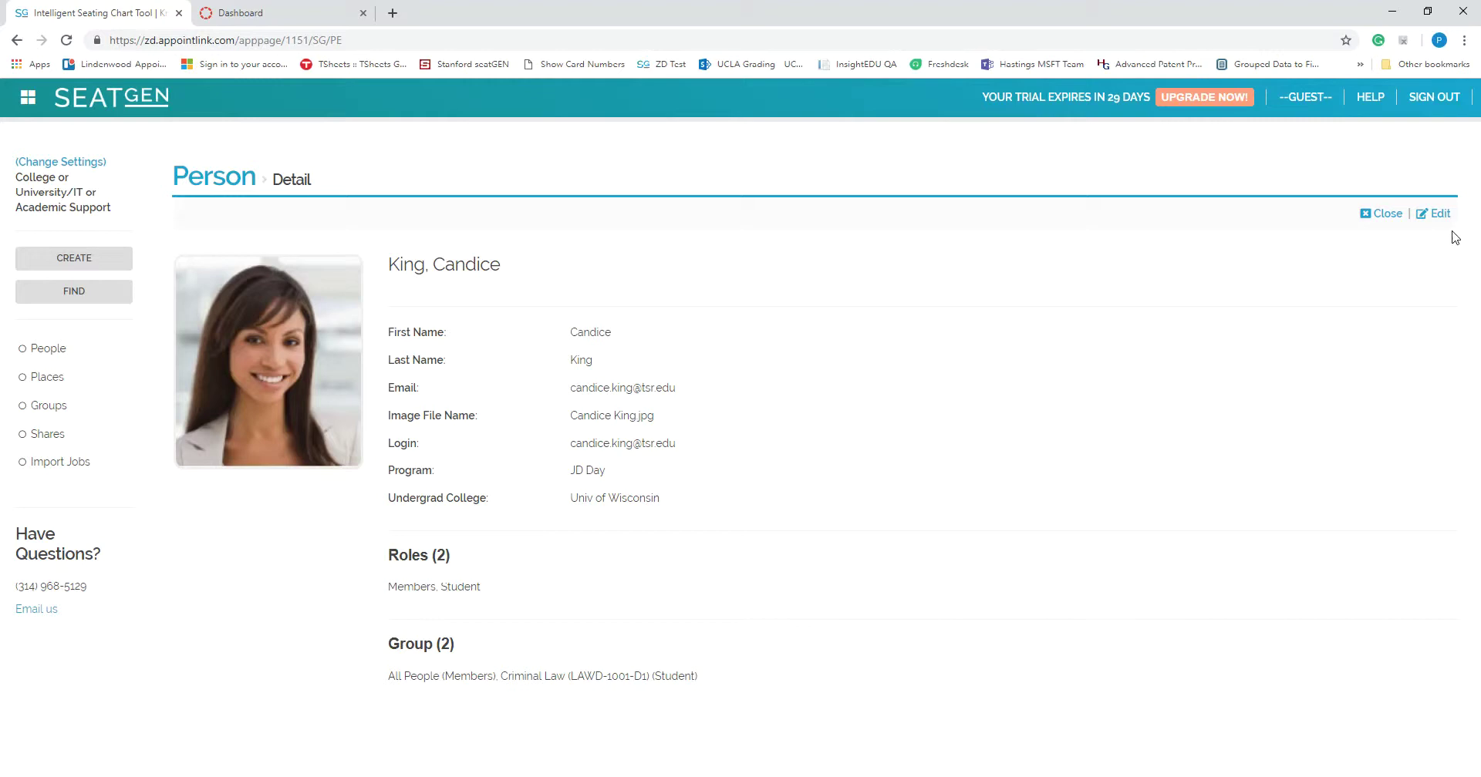
# Open the person's record for editing and review the additional attributes that can be added.
pyautogui.click(1442, 216)
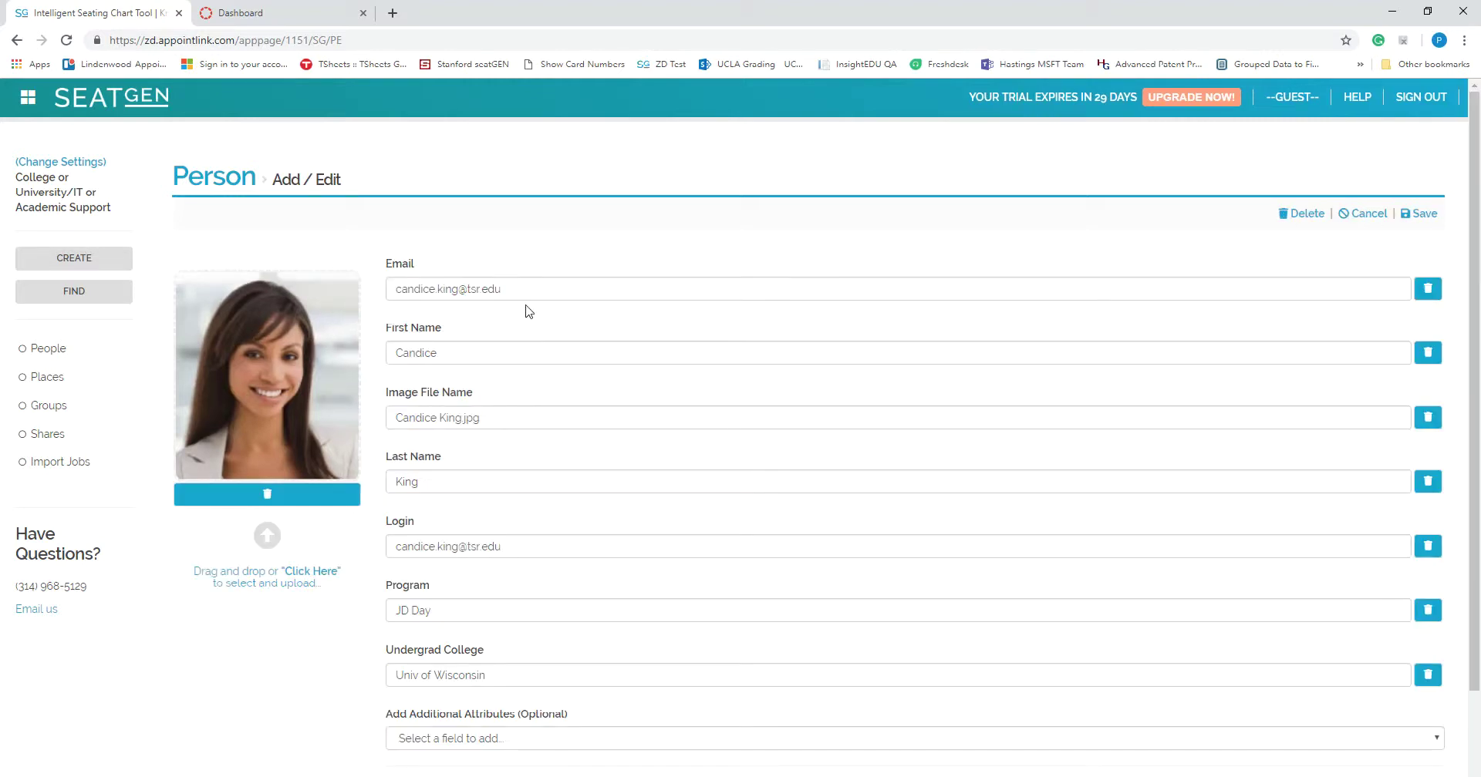
pyautogui.scroll(-2, 726, 677)
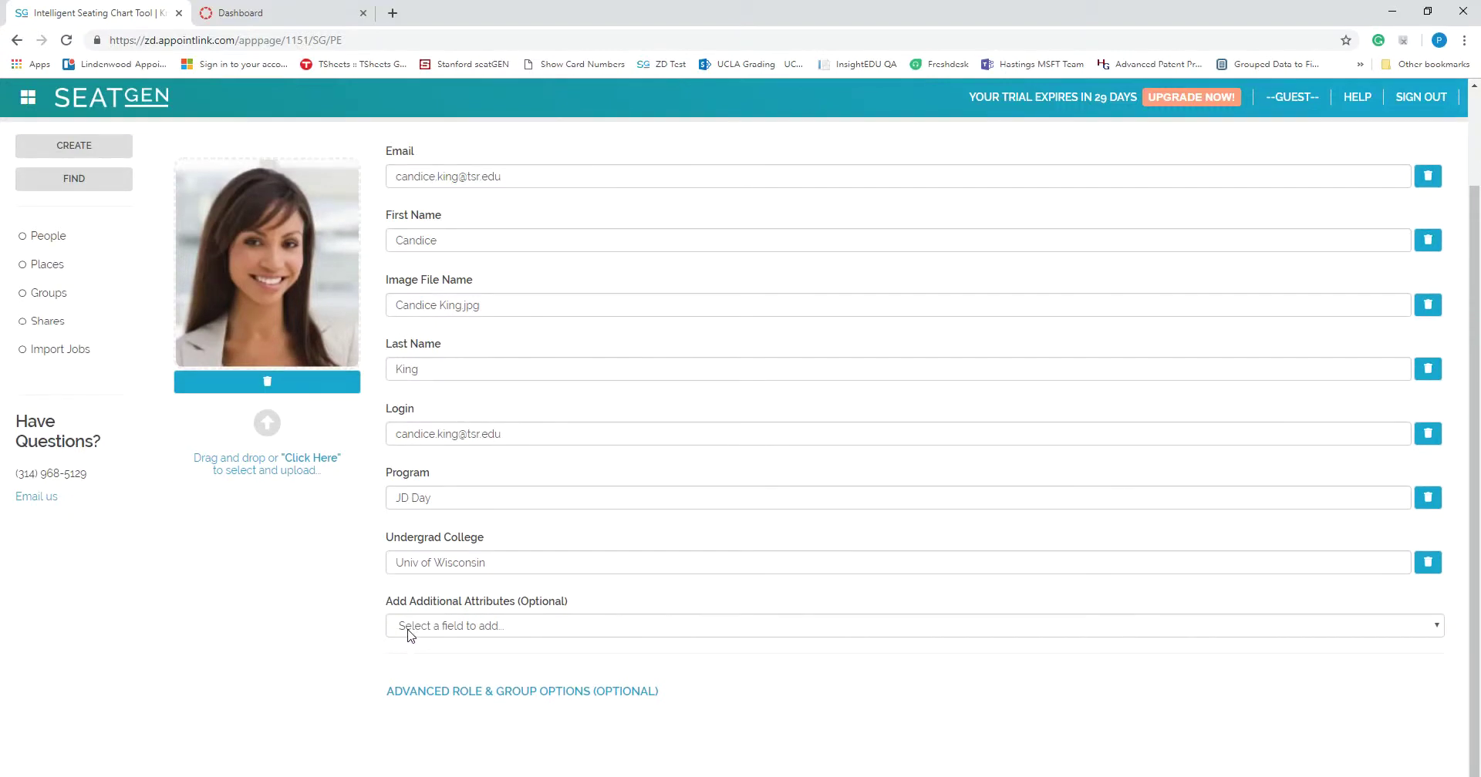
pyautogui.click(409, 631)
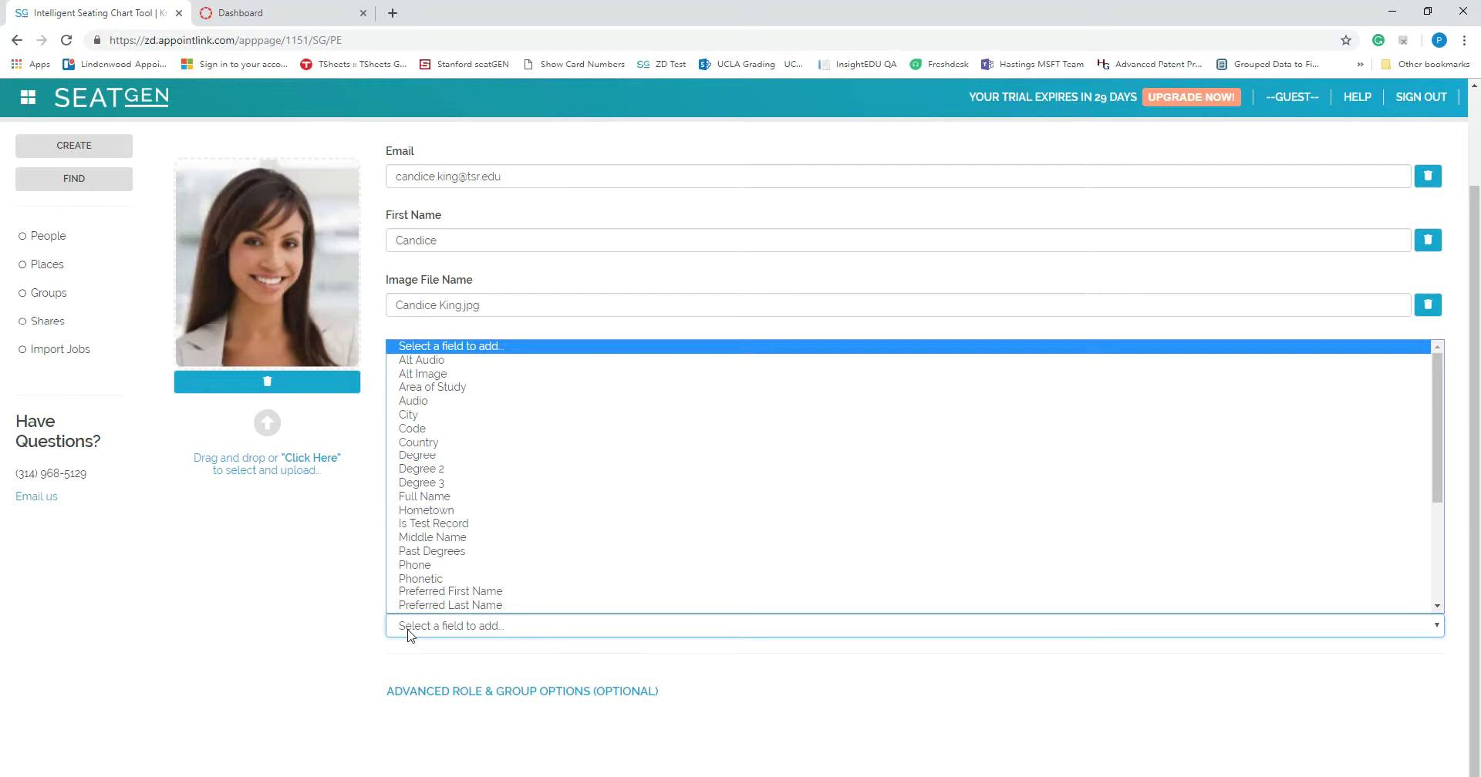
pyautogui.scroll(-5, 405, 409)
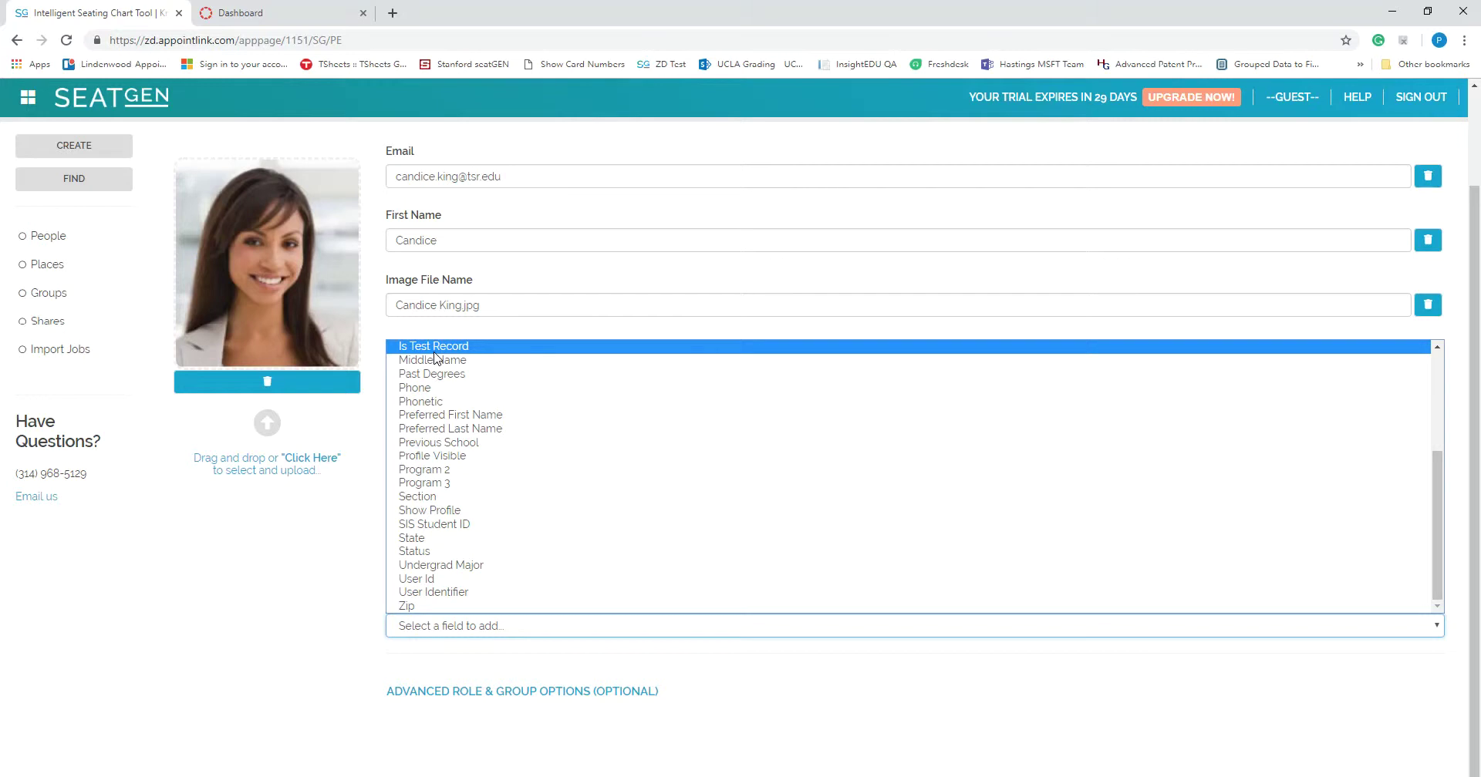
pyautogui.click(293, 605)
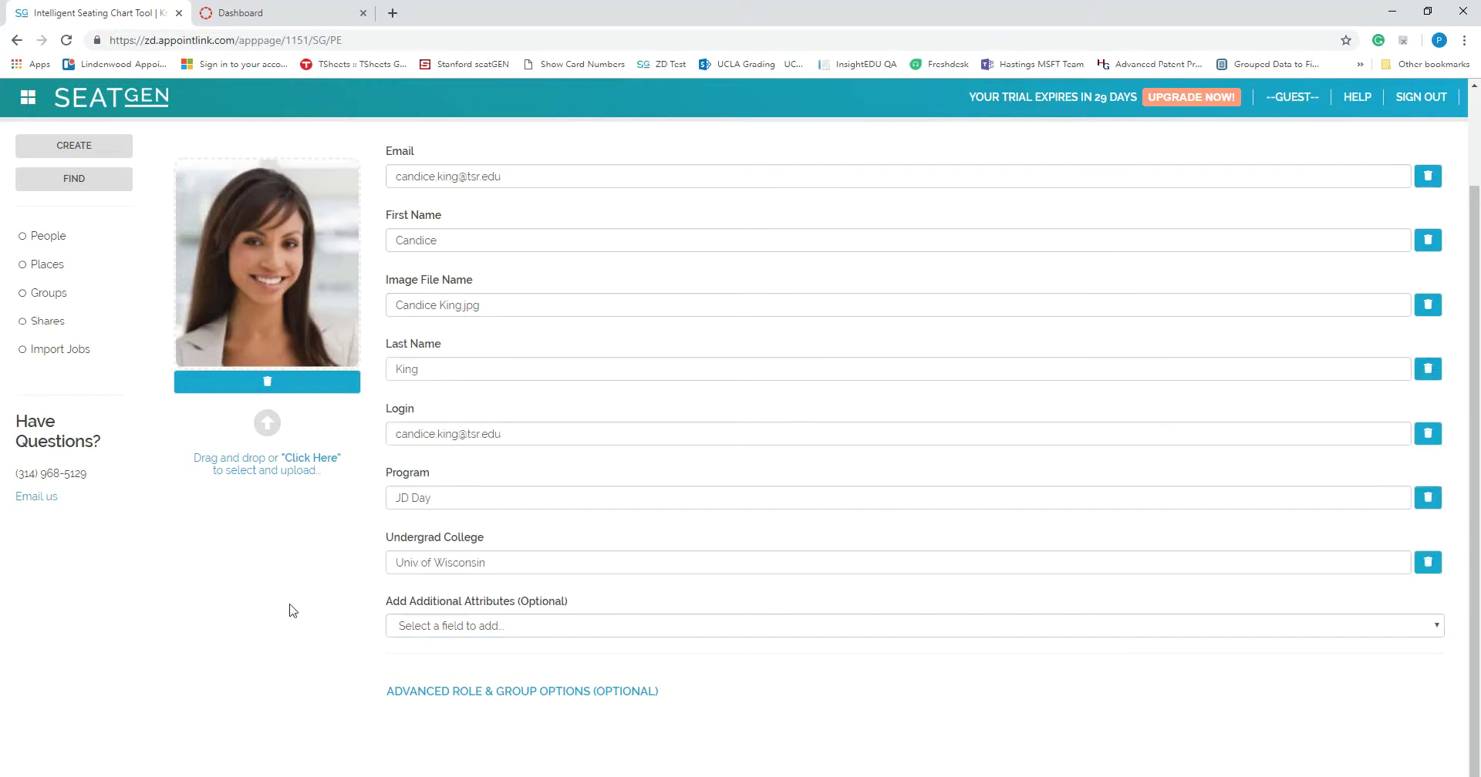
# Add the Assistant role to the person under the advanced role and group options.
pyautogui.click(419, 696)
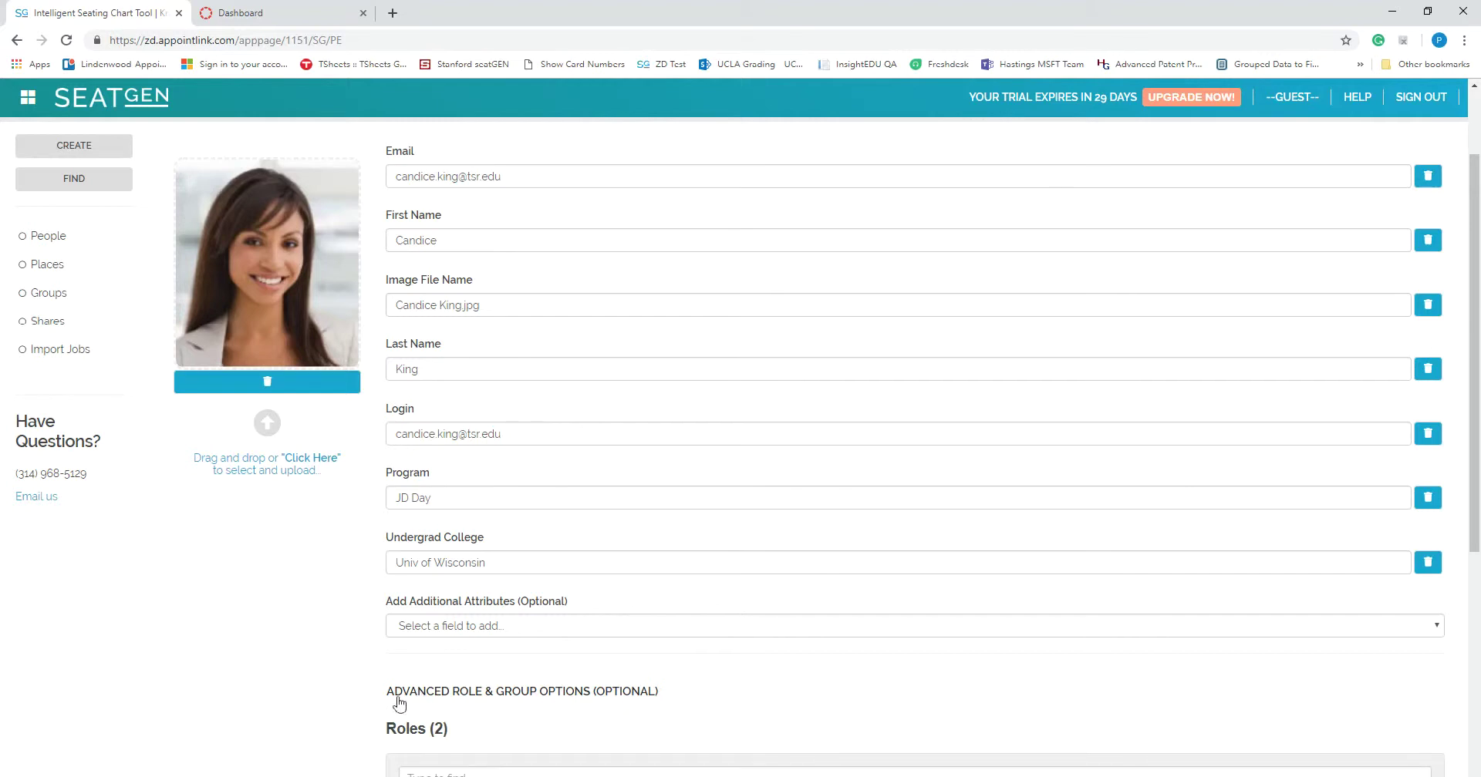
pyautogui.scroll(-5, 330, 700)
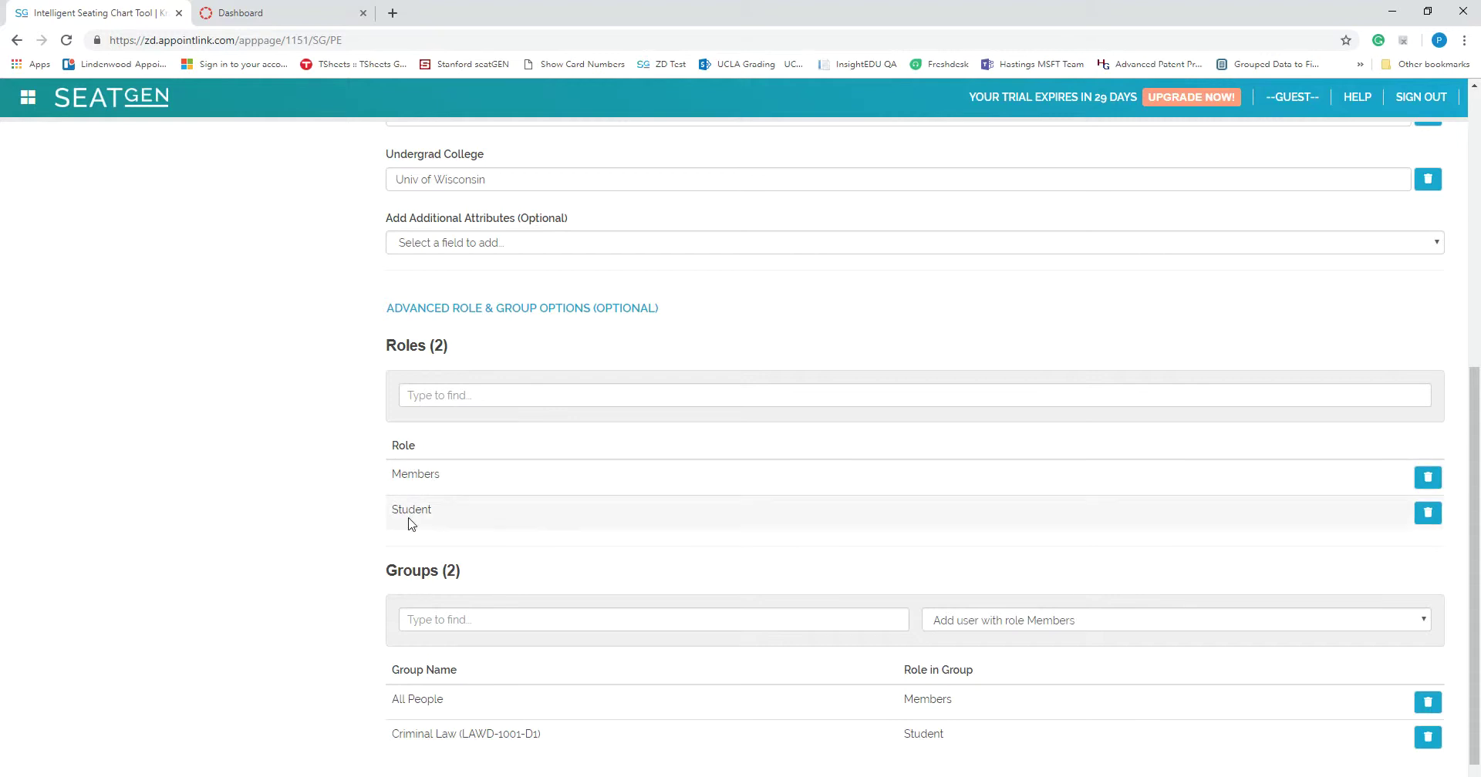
pyautogui.click(451, 397)
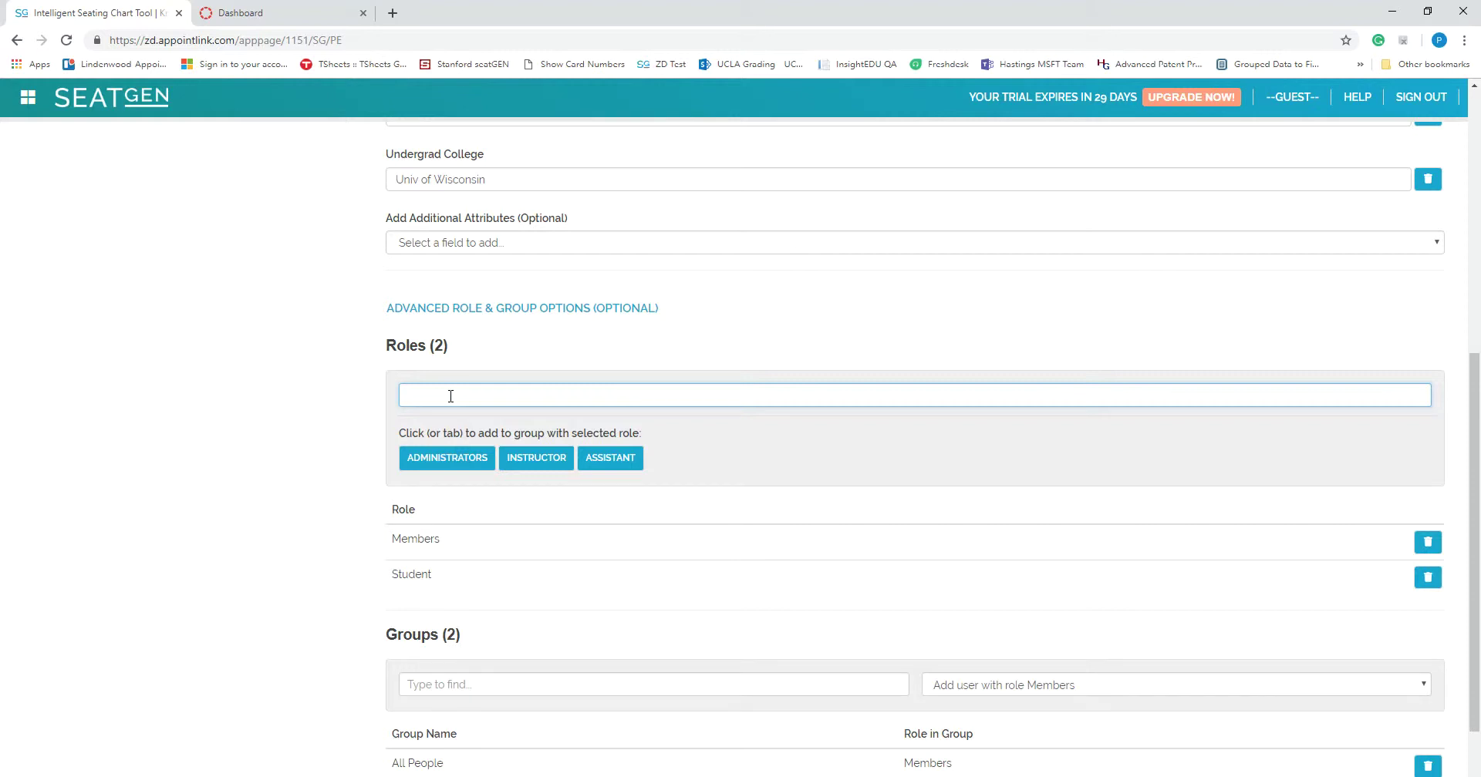
pyautogui.click(610, 459)
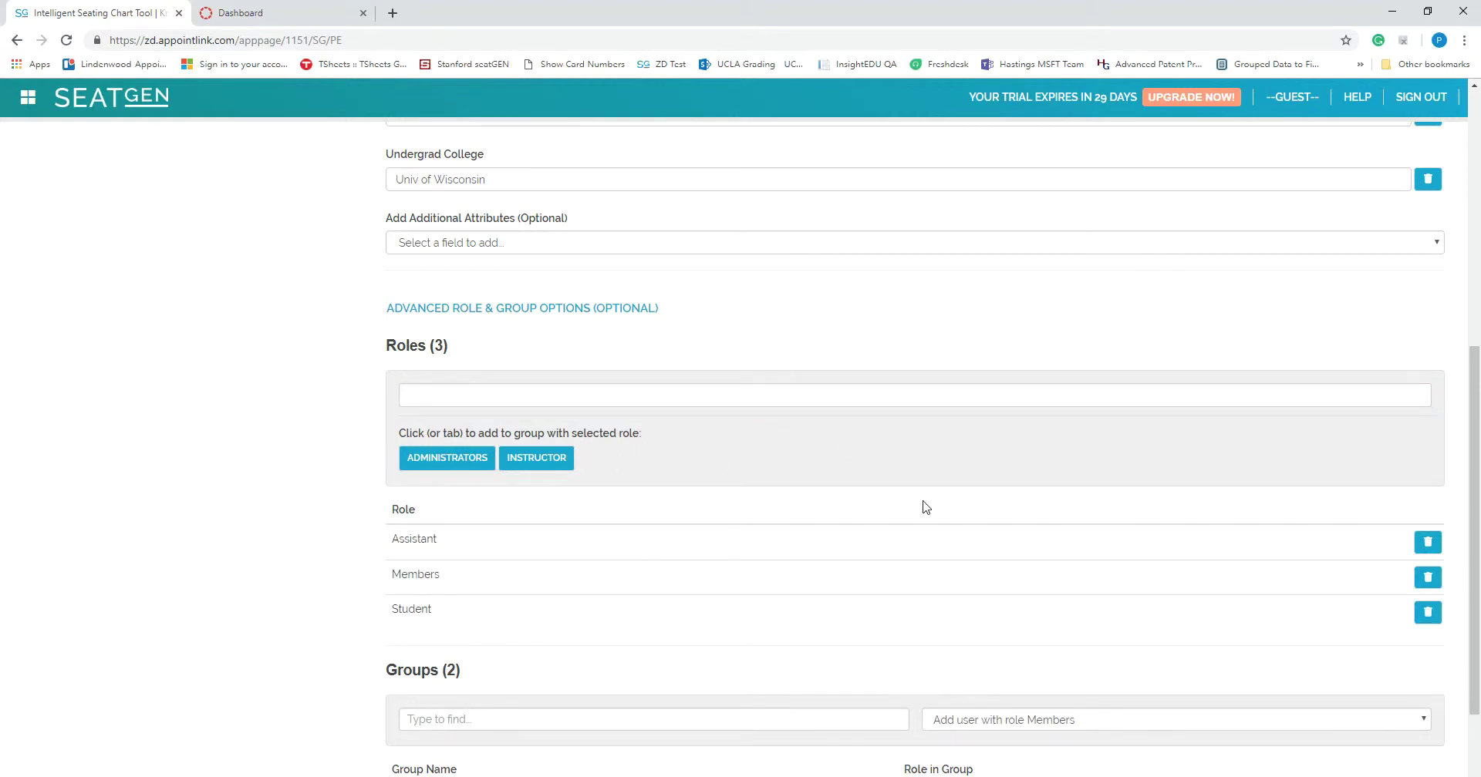
# Review the person's group membership options and cancel the edits to the record.
pyautogui.scroll(-2, 1137, 562)
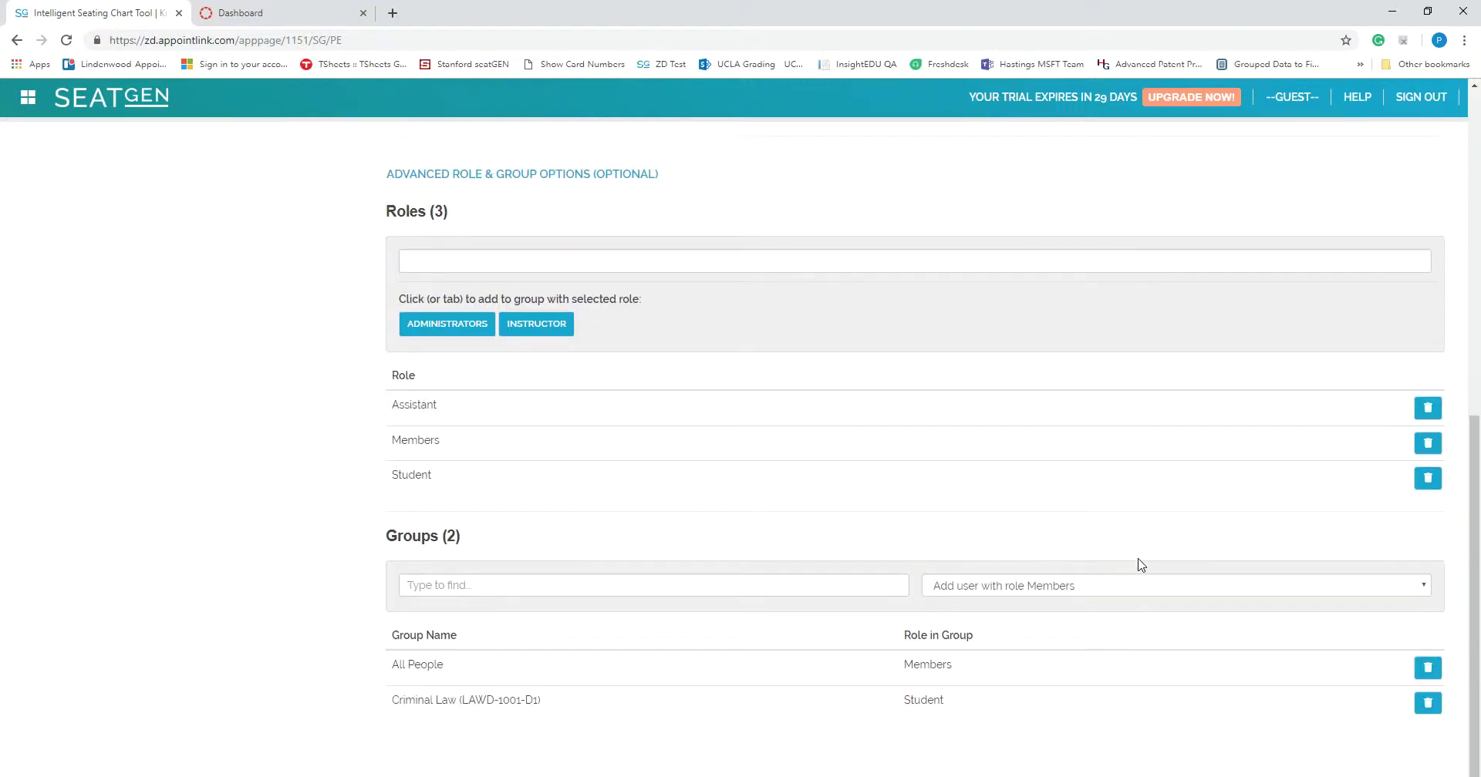
pyautogui.click(482, 585)
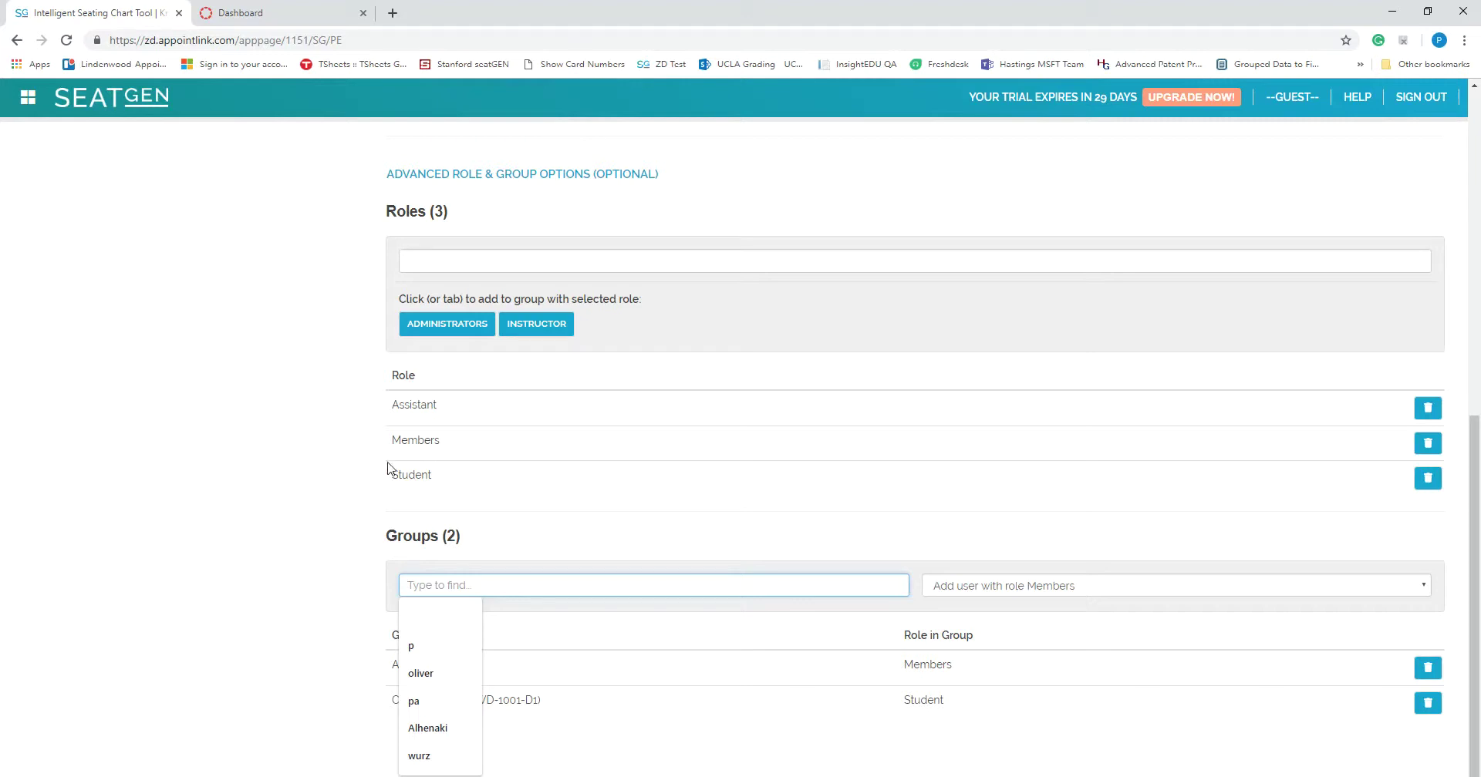
pyautogui.scroll(7, 1214, 195)
pyautogui.scroll(1, 1215, 195)
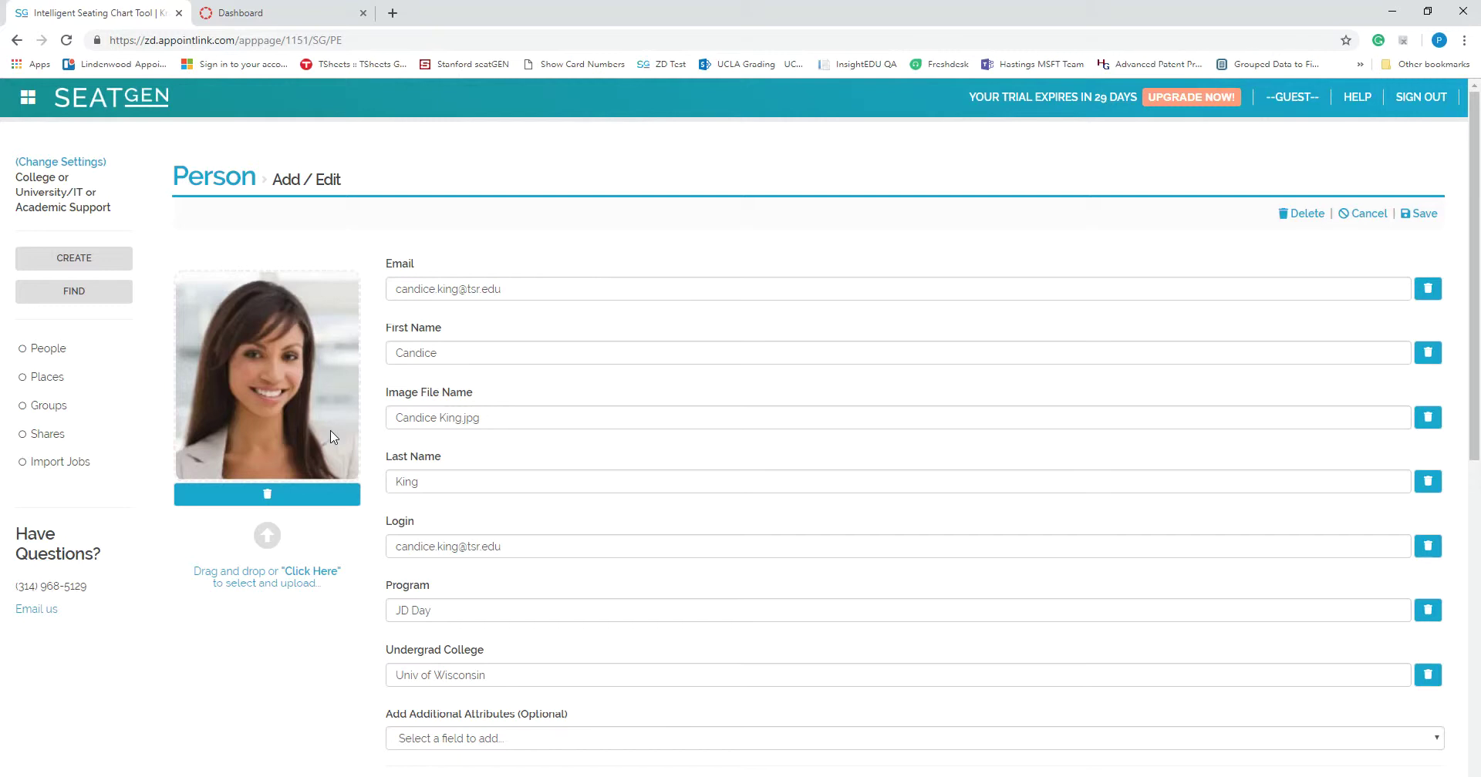
pyautogui.click(1366, 215)
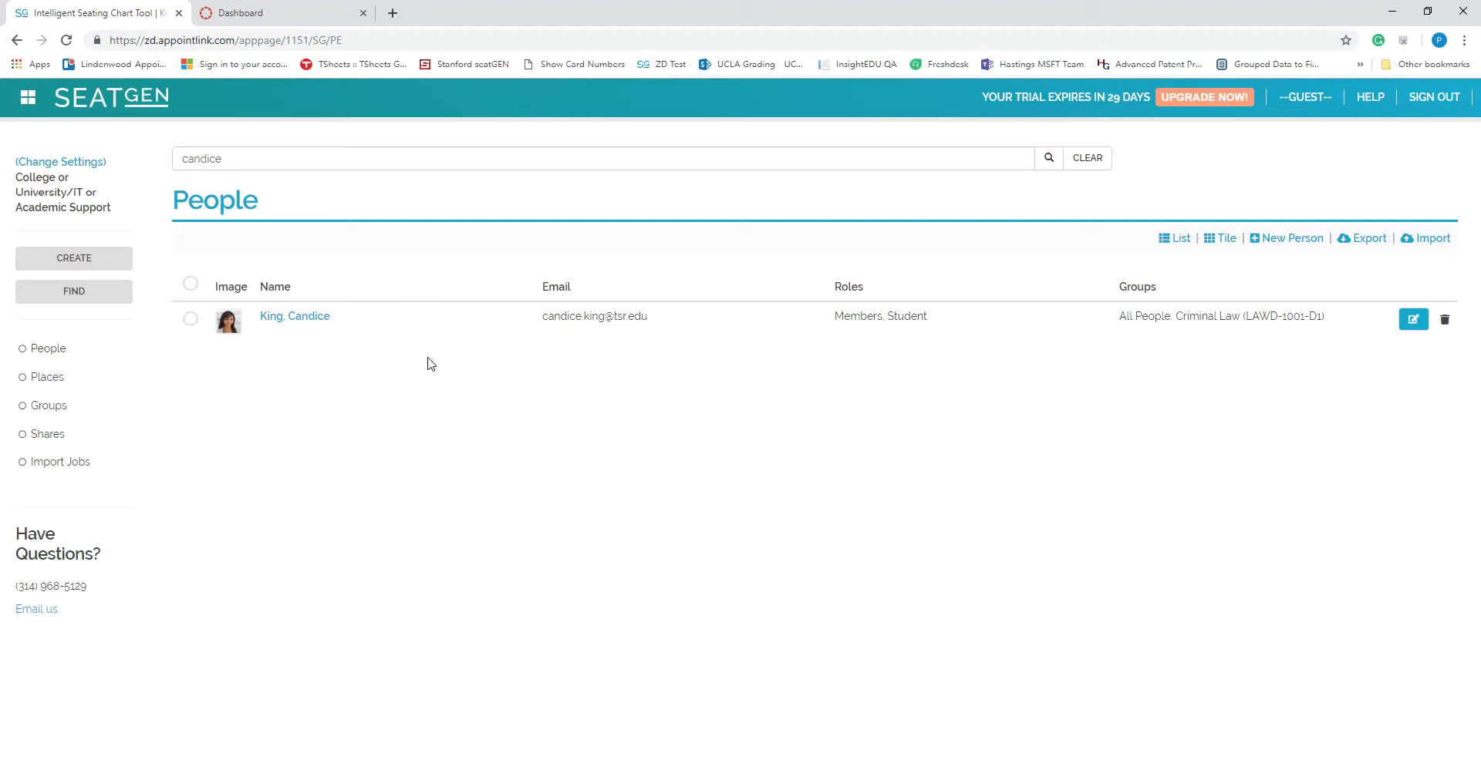
# From the sample courses, open class attendance for Corporate Taxation I (LAWN-4005-E1) dated 03/28/2019.
pyautogui.click(69, 293)
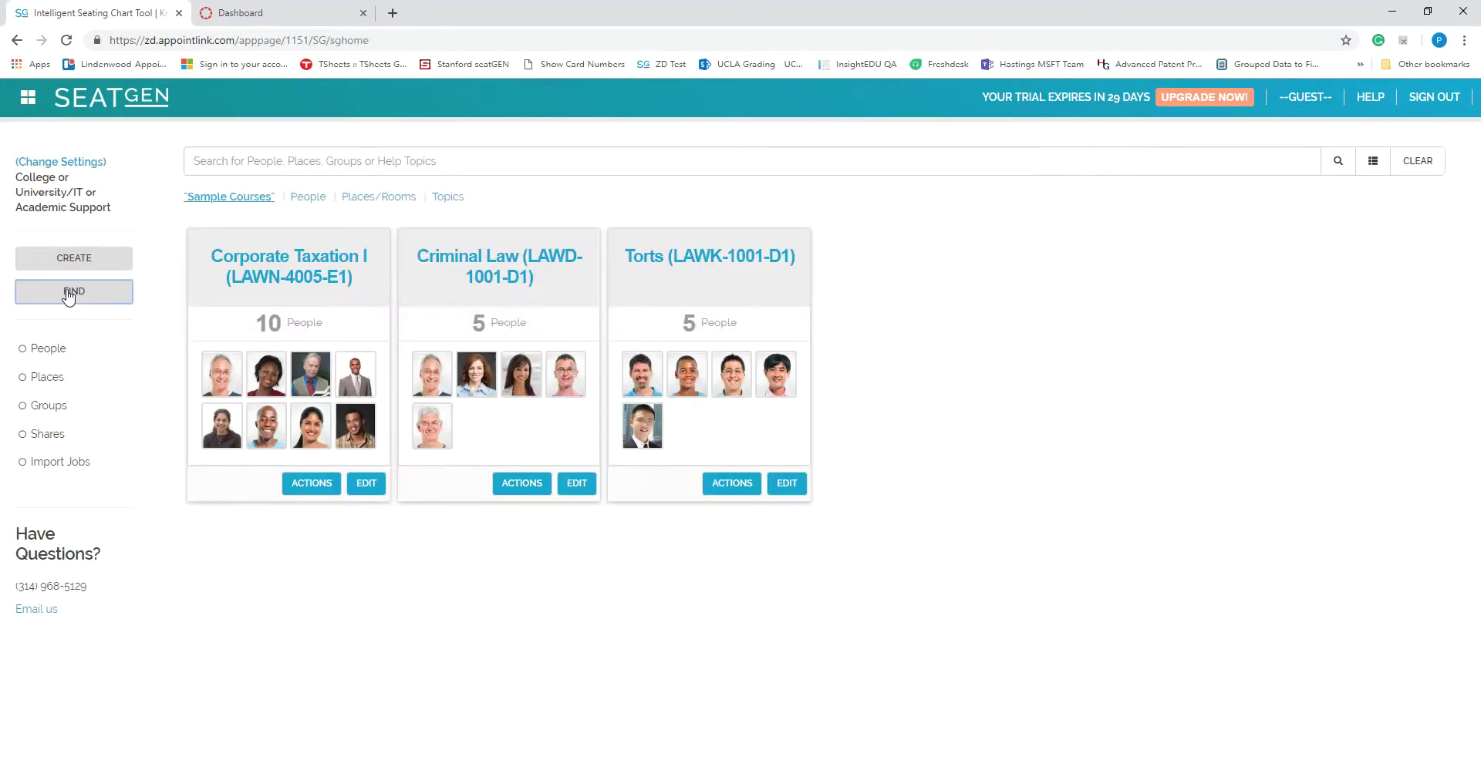
pyautogui.click(264, 261)
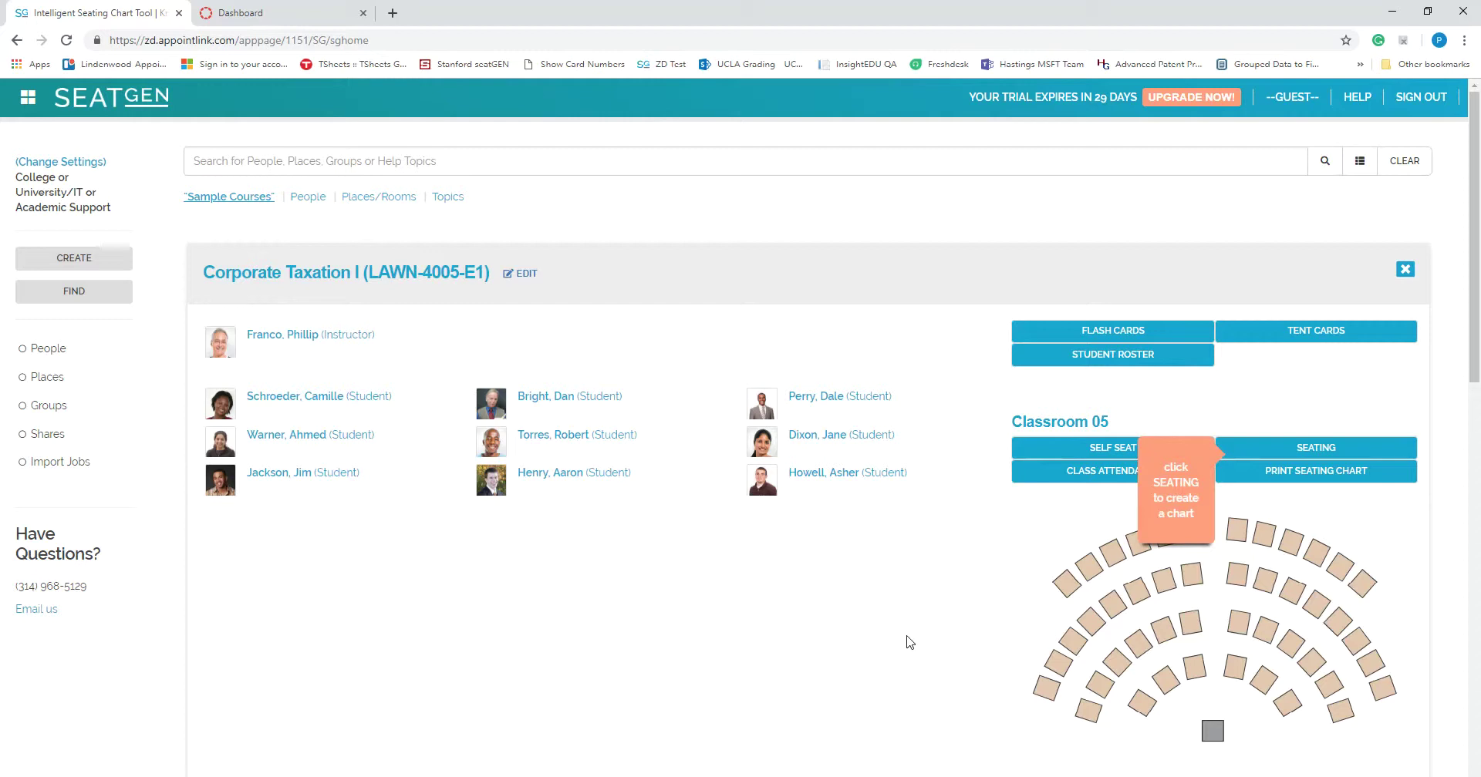
pyautogui.click(1113, 480)
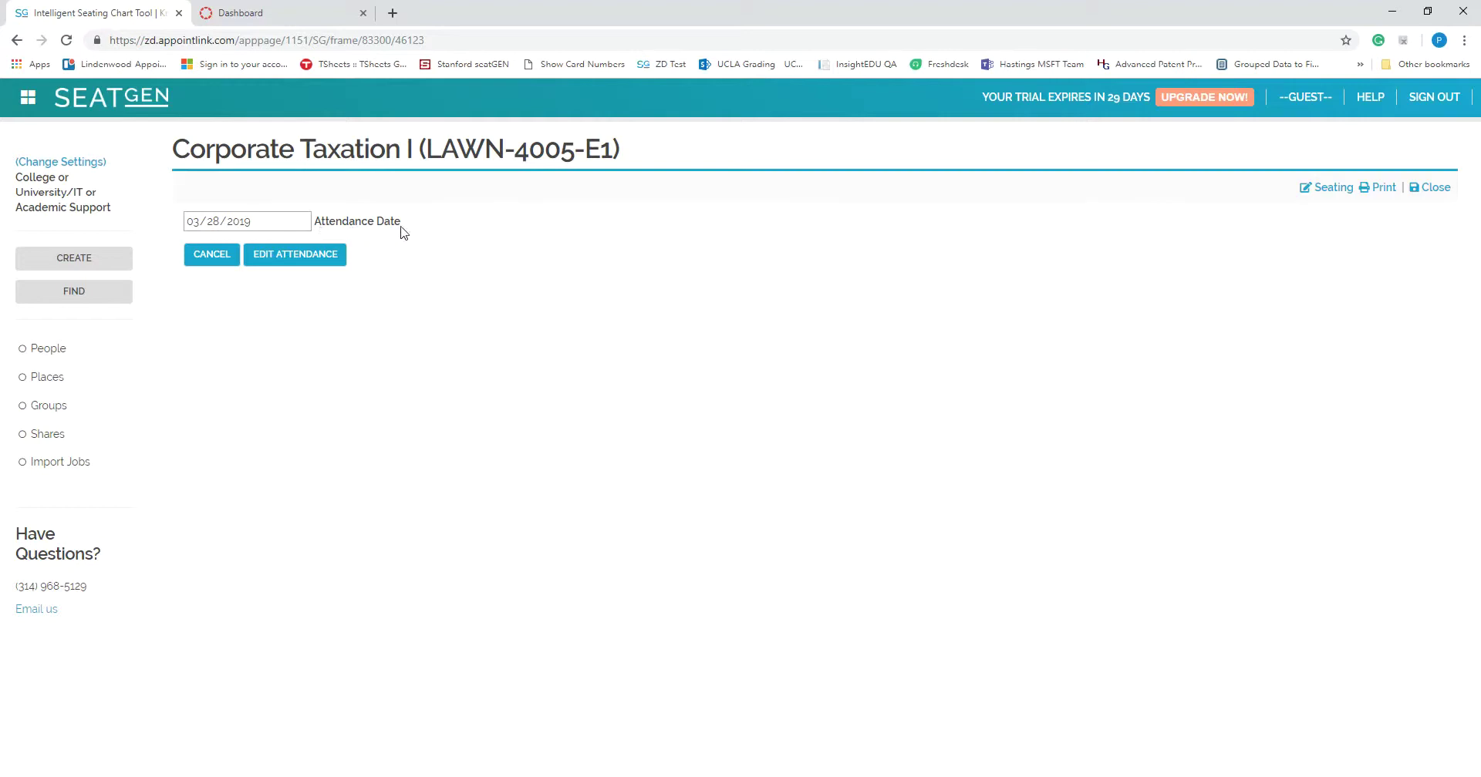
pyautogui.click(298, 259)
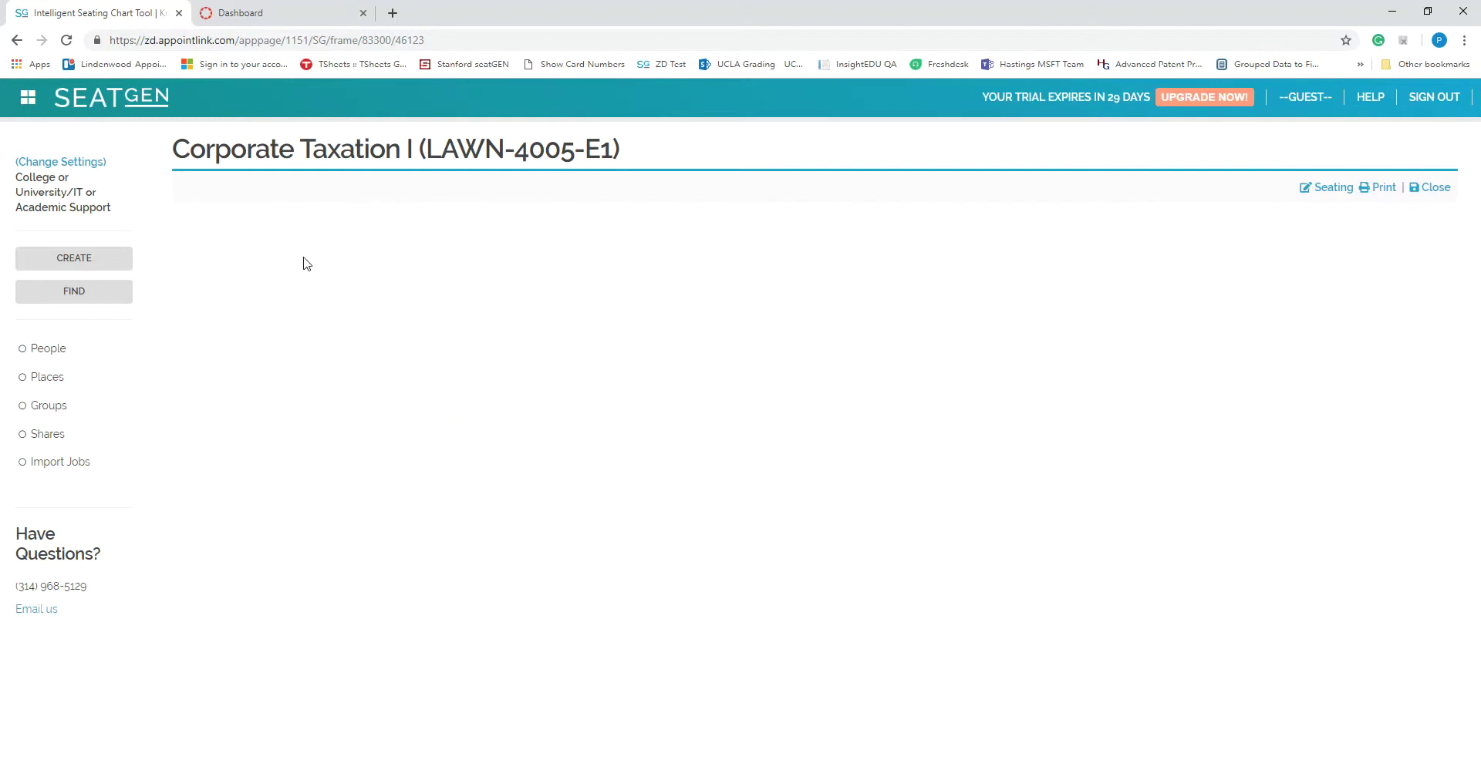
# Set One Click Mode to Arrived Late/Left Early and mark the leftmost seated student in the chart's back row.
pyautogui.click(350, 223)
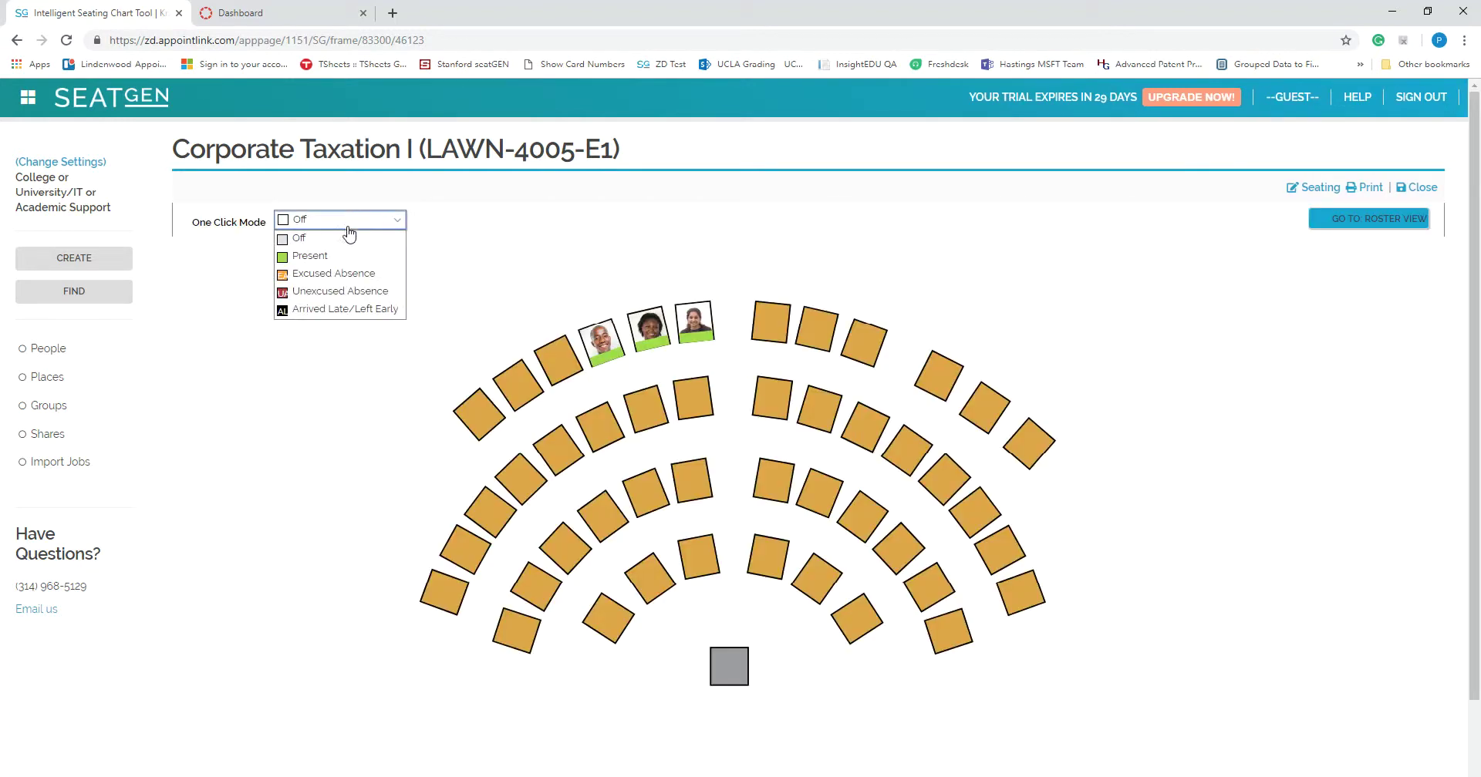
pyautogui.click(313, 310)
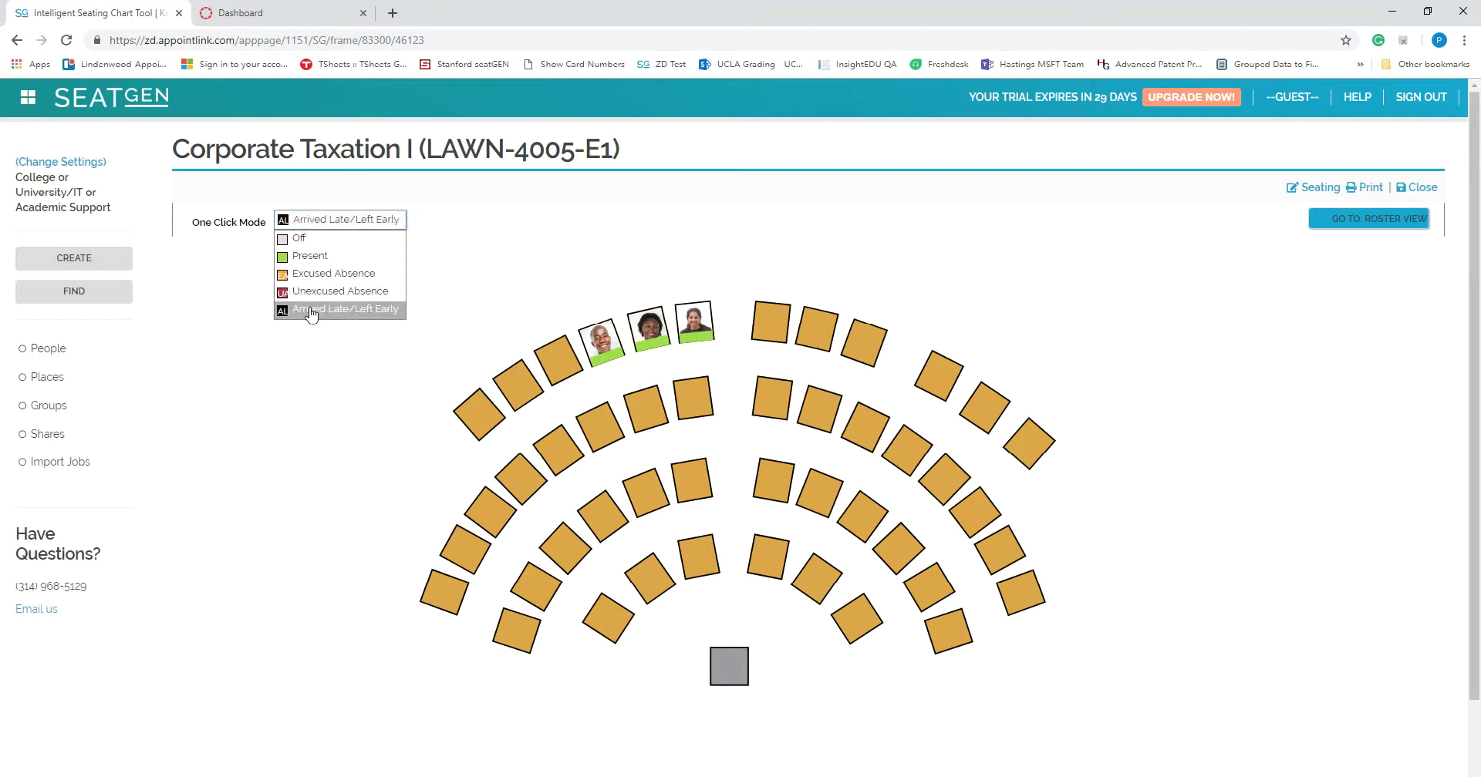
pyautogui.click(608, 363)
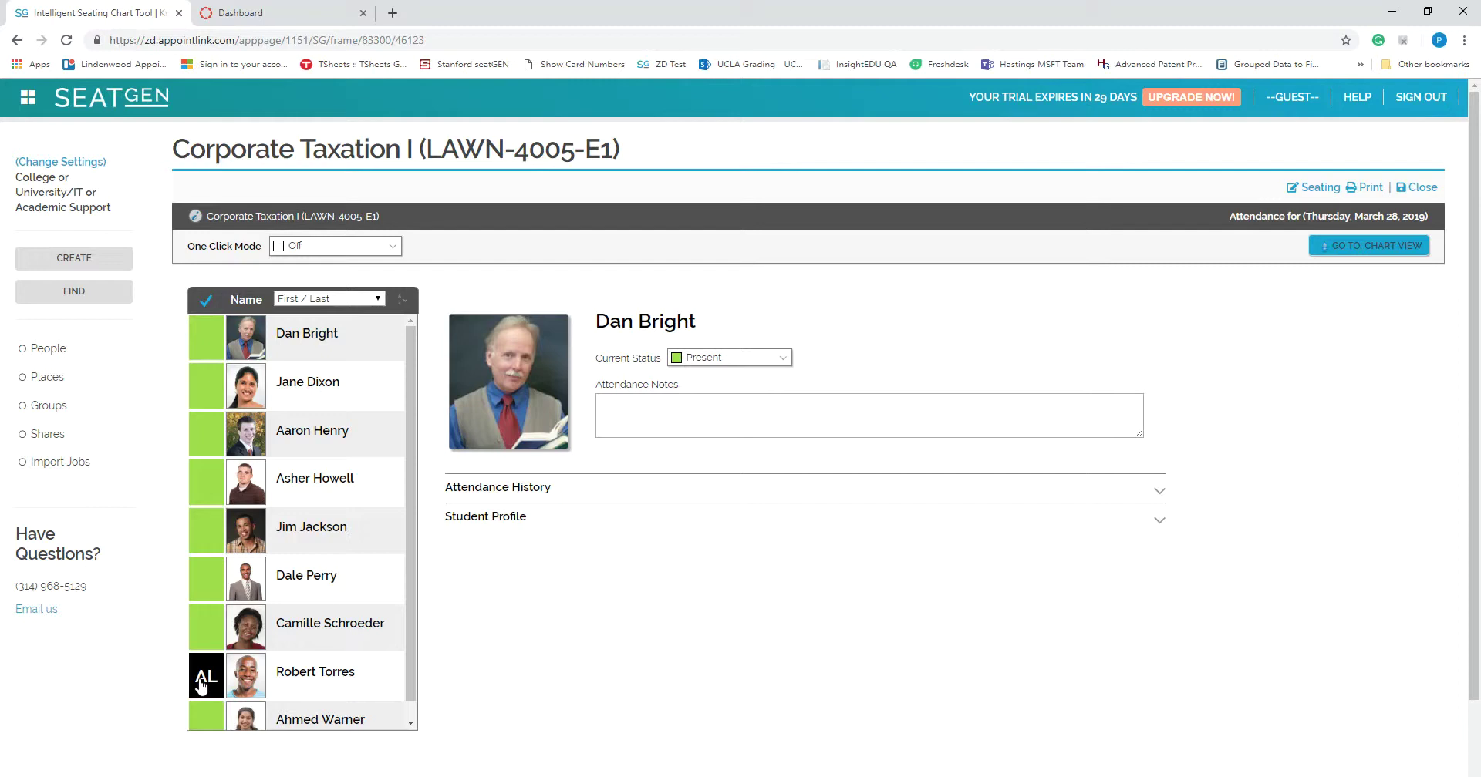
# In the roster view, save the attendance note "He was 15 minutes late" for the student marked AL.
pyautogui.click(346, 683)
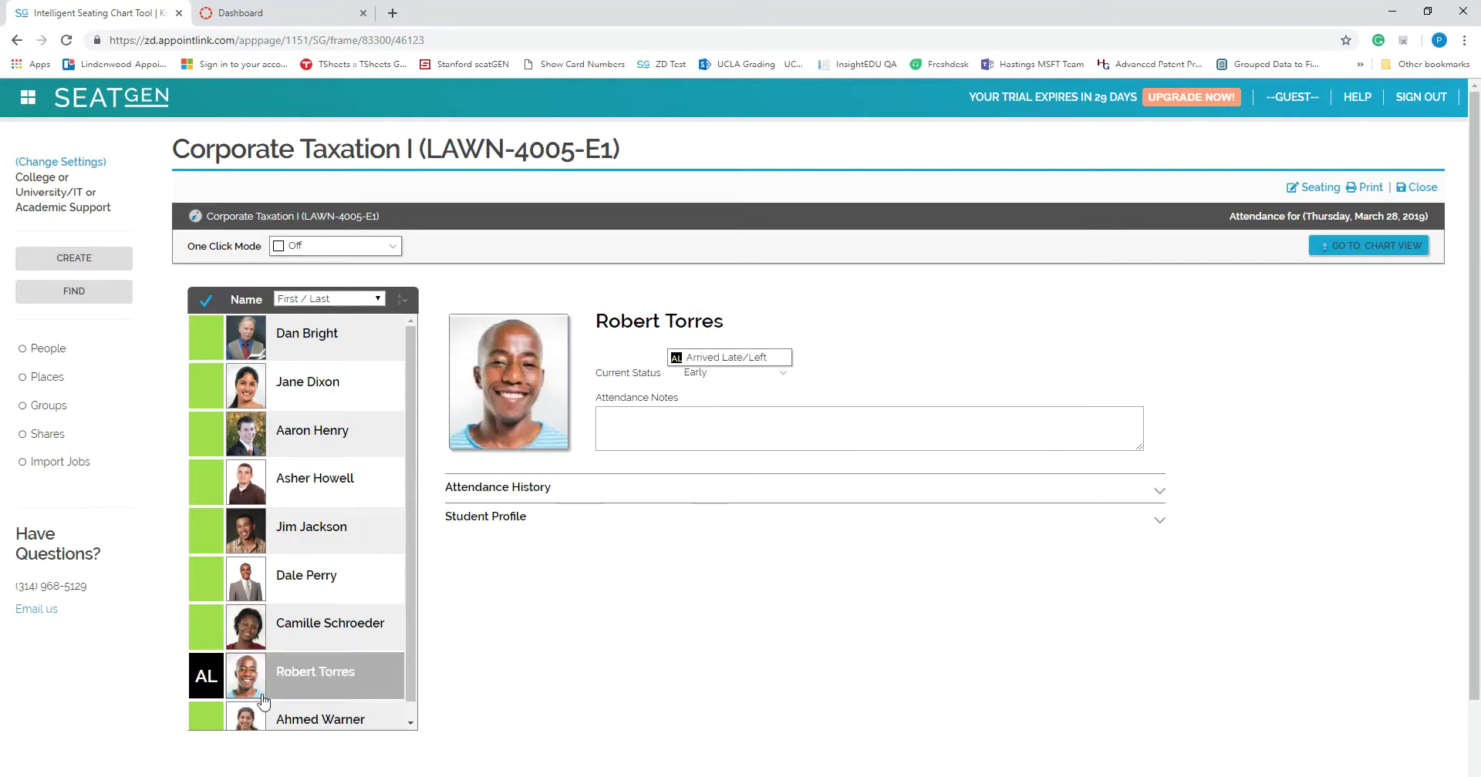
pyautogui.click(640, 417)
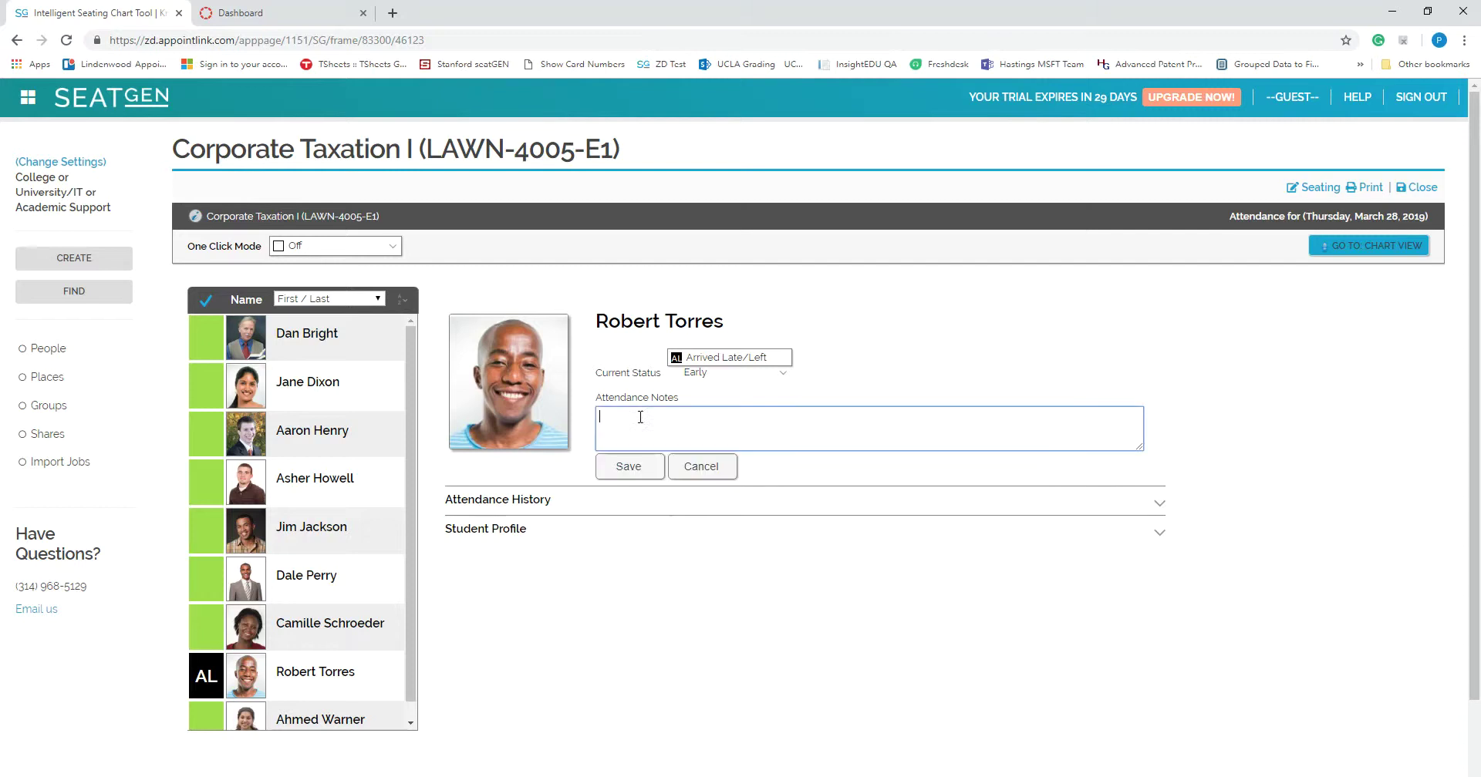
pyautogui.write('He was 15 minutes late')
pyautogui.click(626, 466)
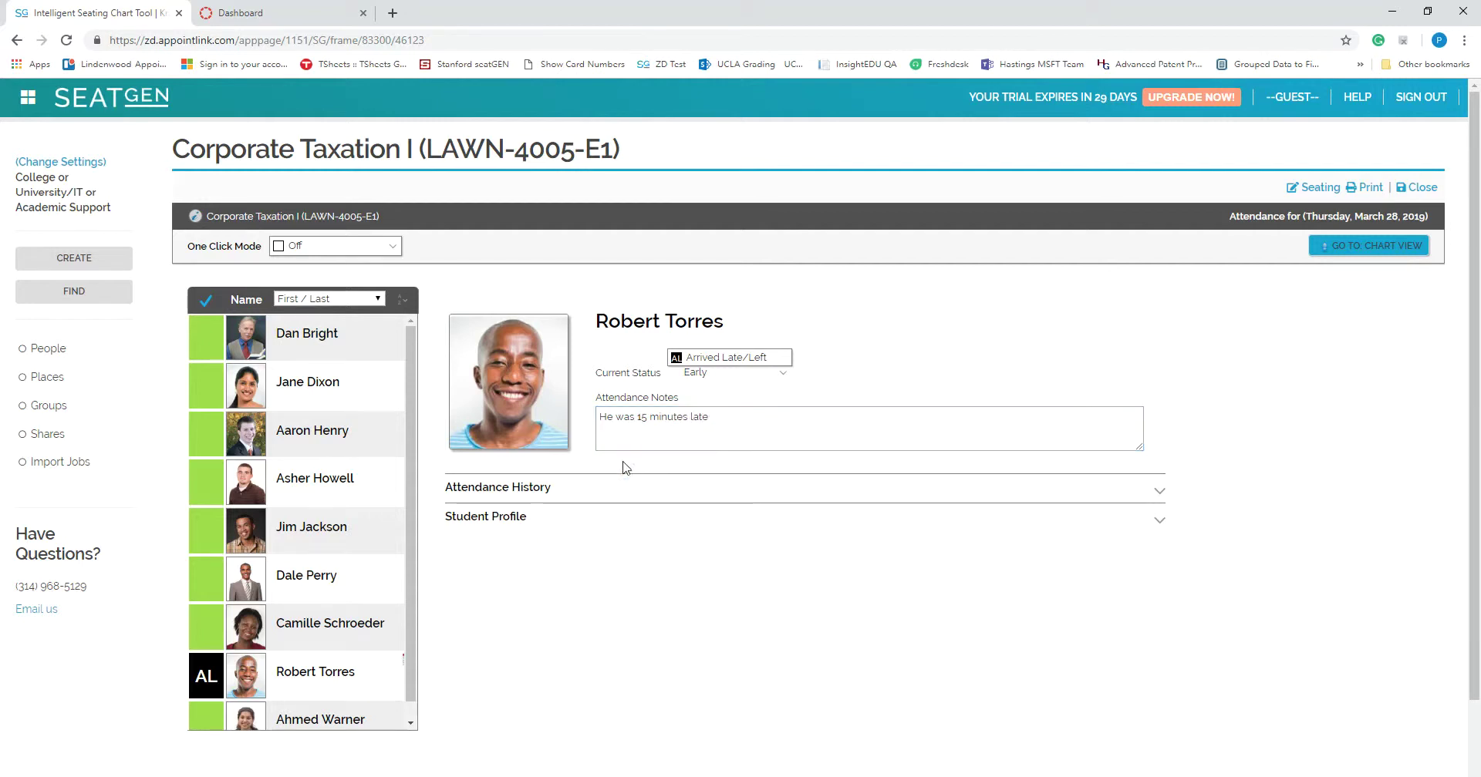
# Review the late student's attendance history and student profile, and collapse both sections.
pyautogui.click(1159, 495)
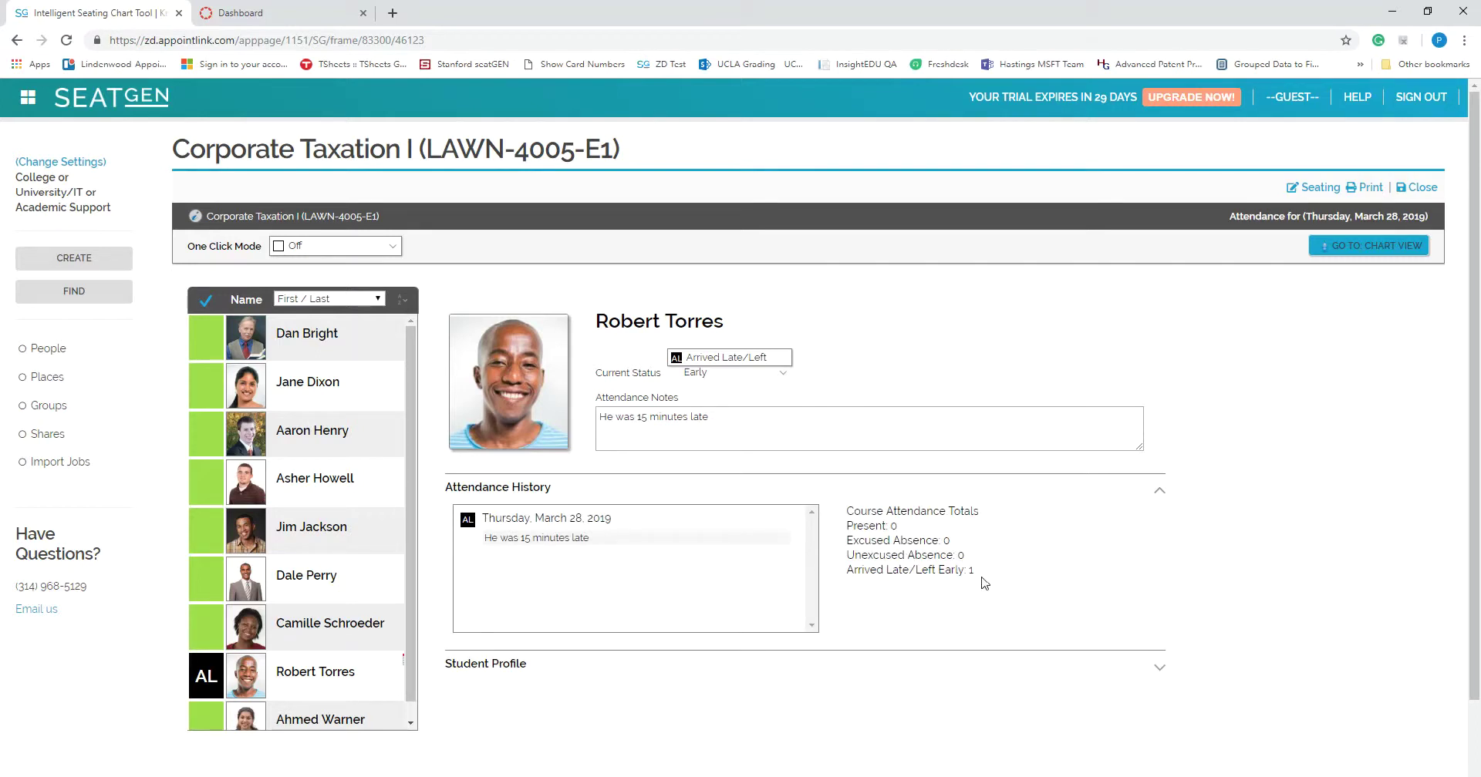
pyautogui.scroll(-1, 1136, 590)
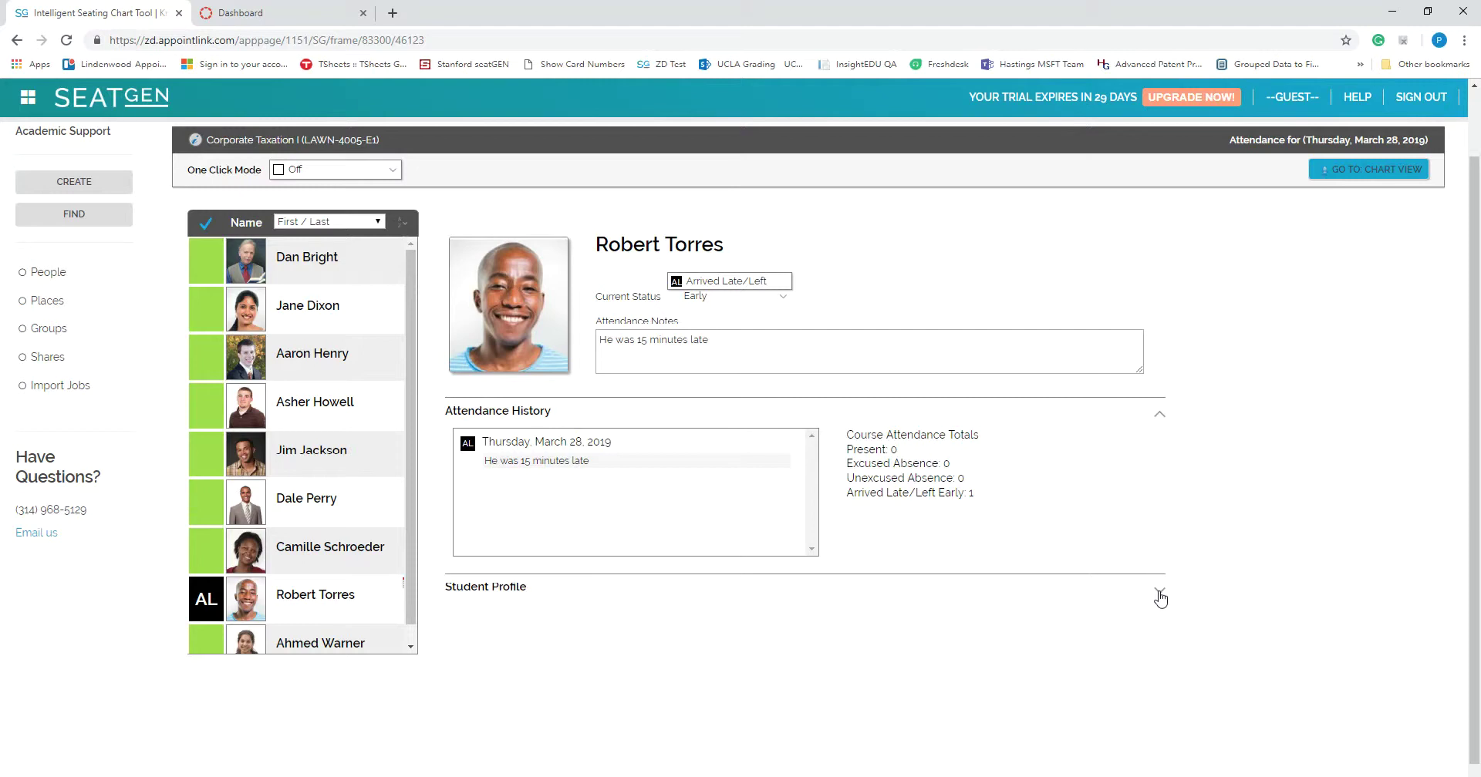
pyautogui.click(1160, 594)
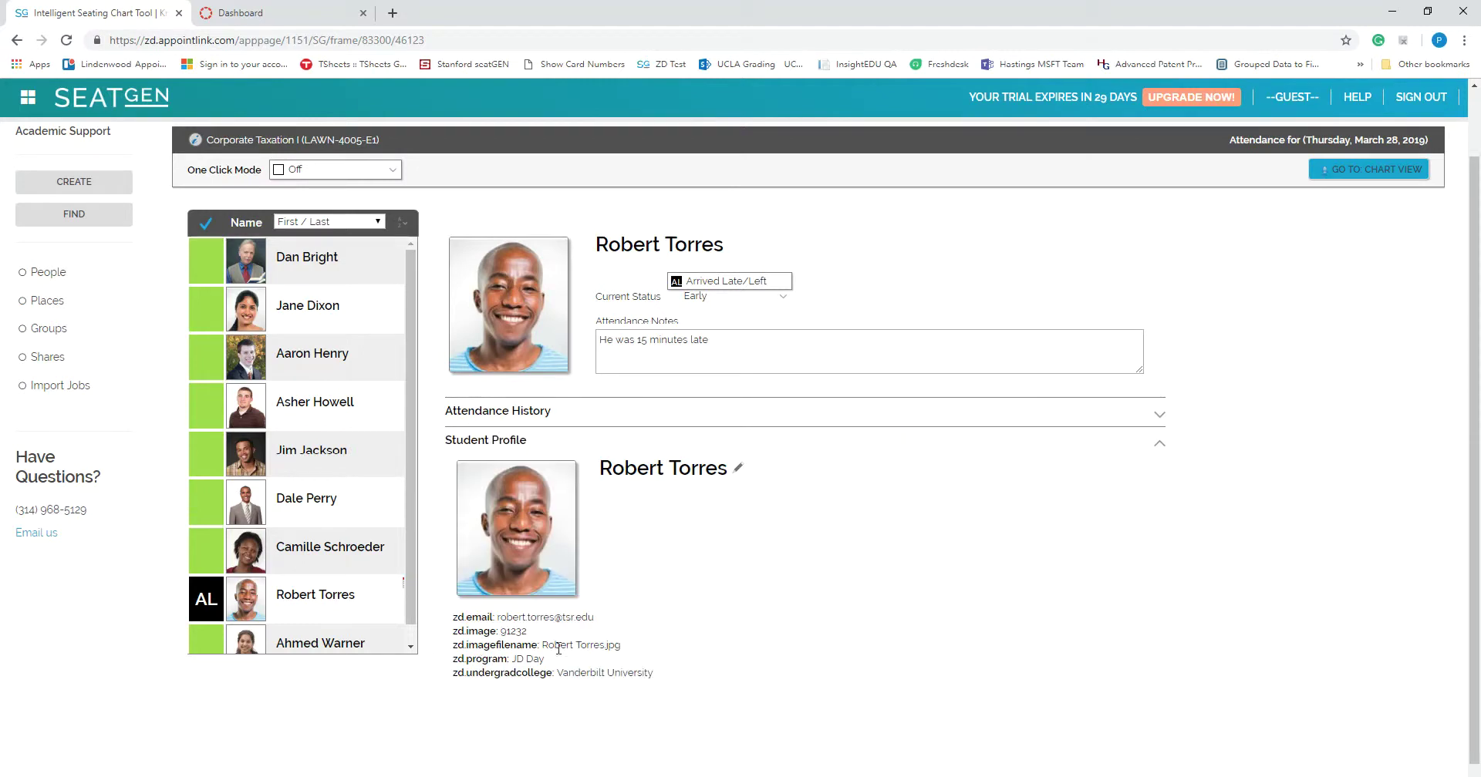
pyautogui.click(1159, 445)
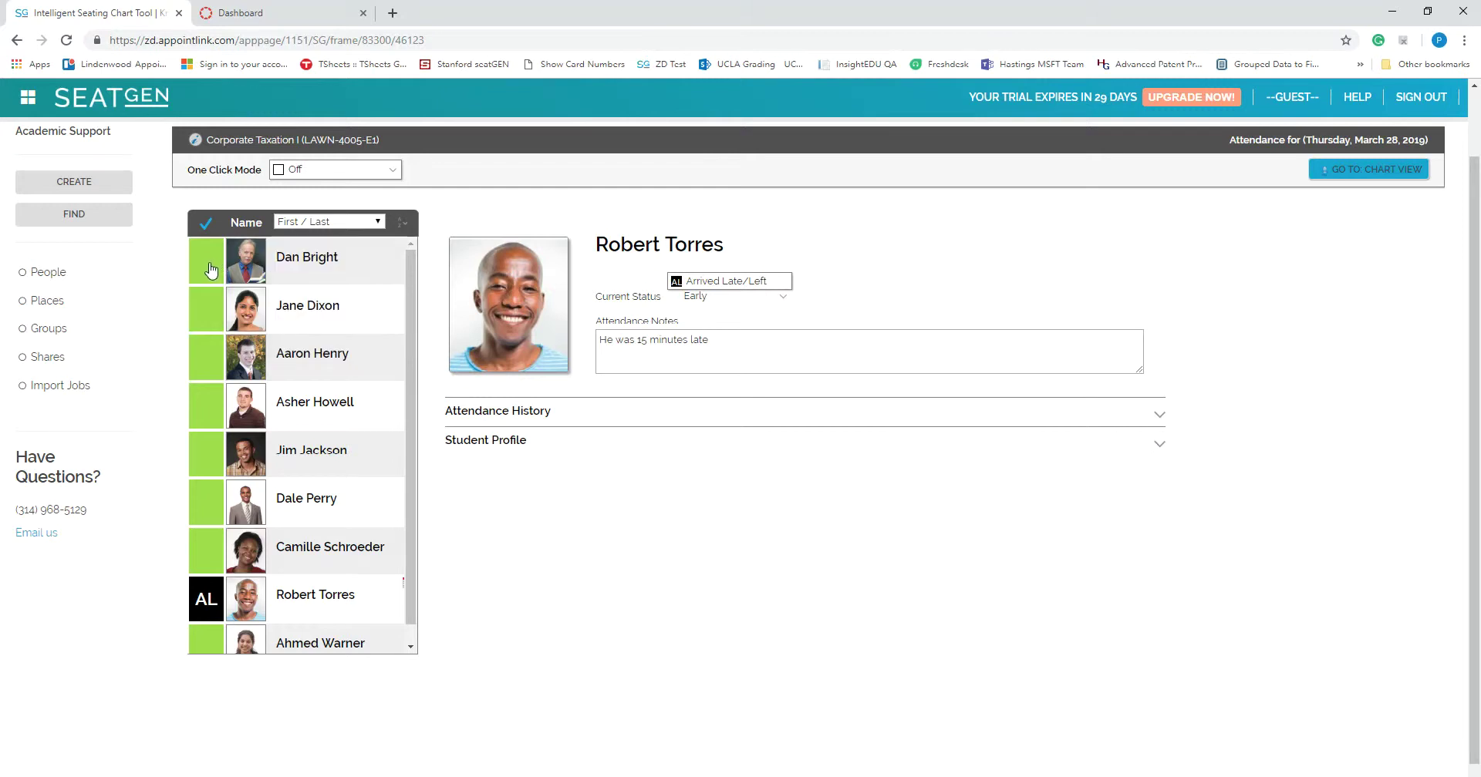
# Set One Click Mode to Excused Absence and mark the second student in the roster with it.
pyautogui.click(293, 172)
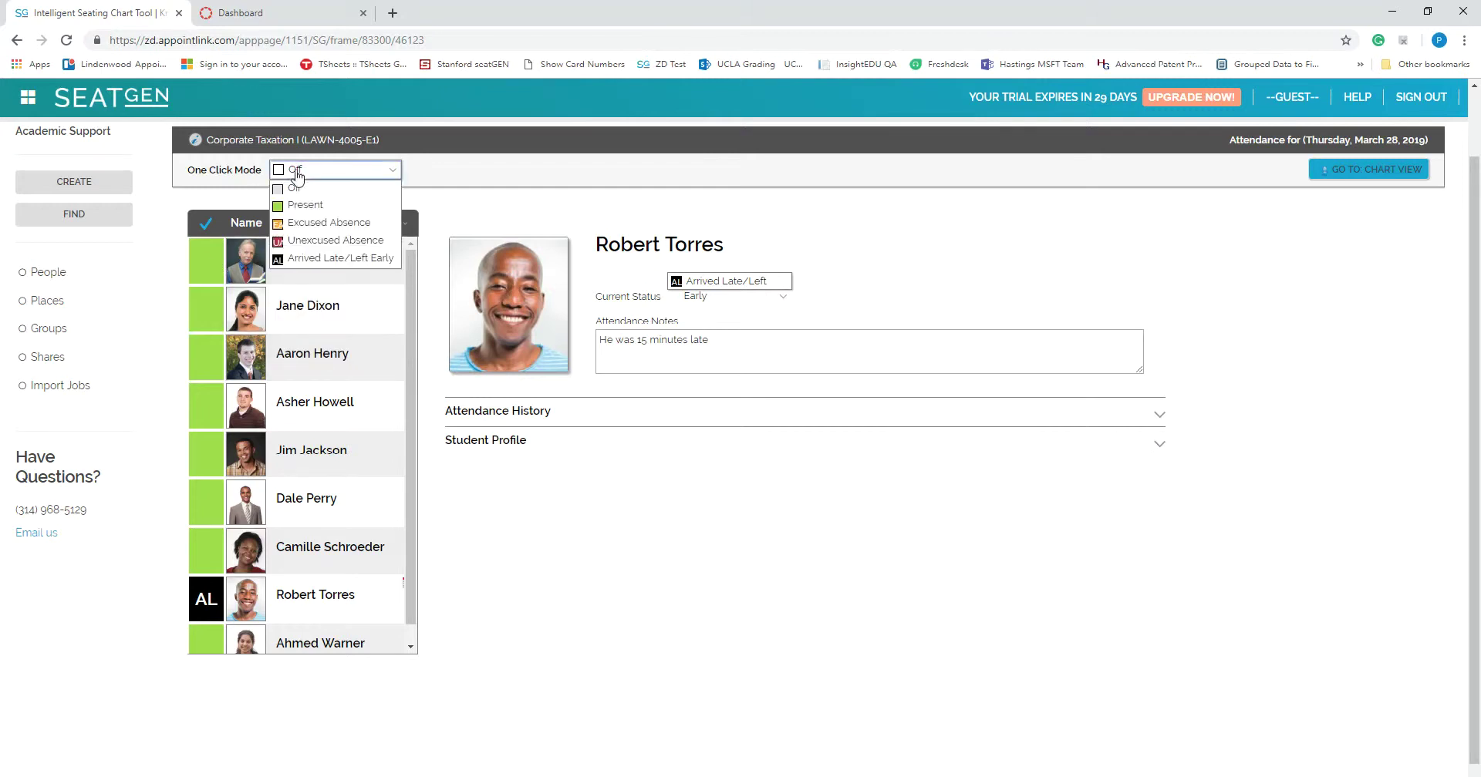
pyautogui.click(295, 223)
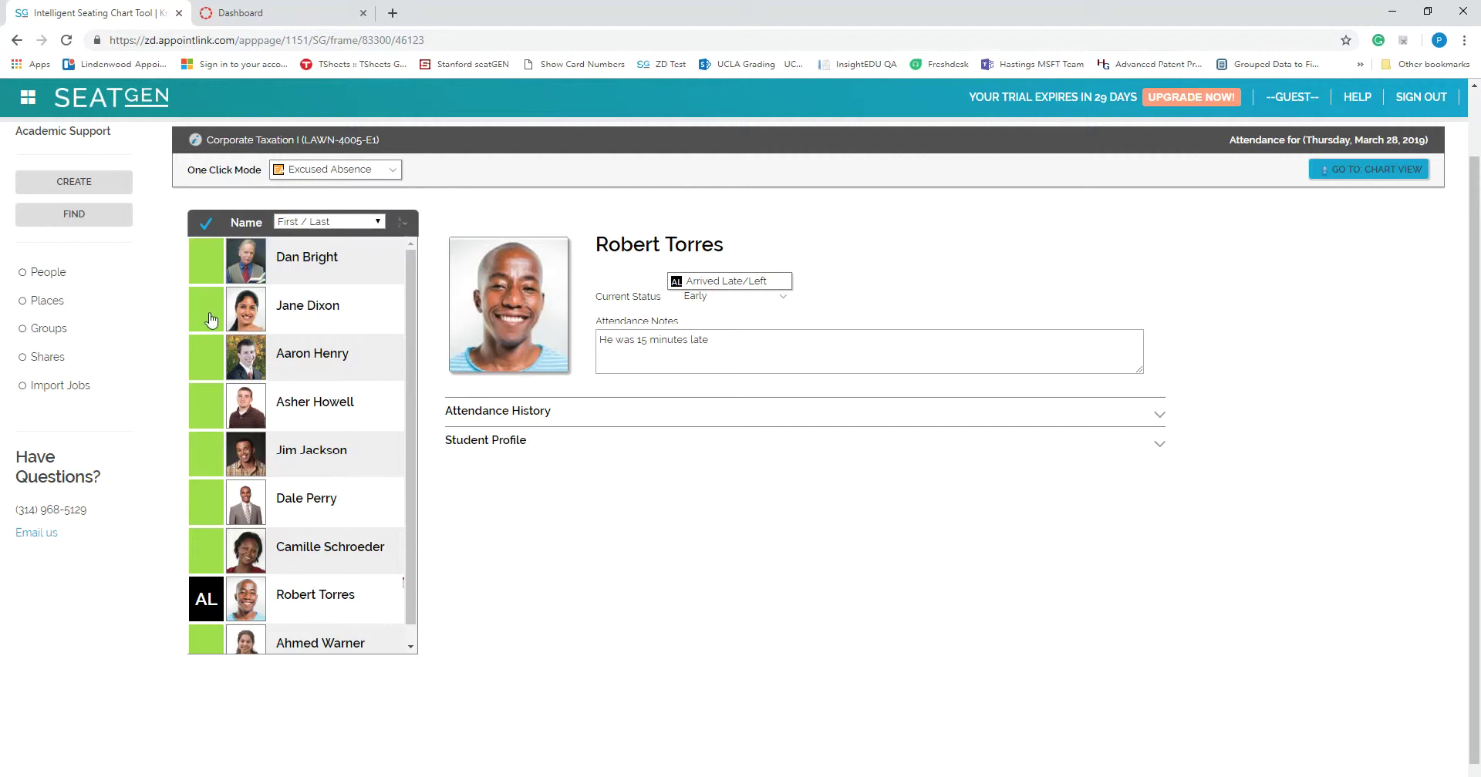
pyautogui.click(312, 316)
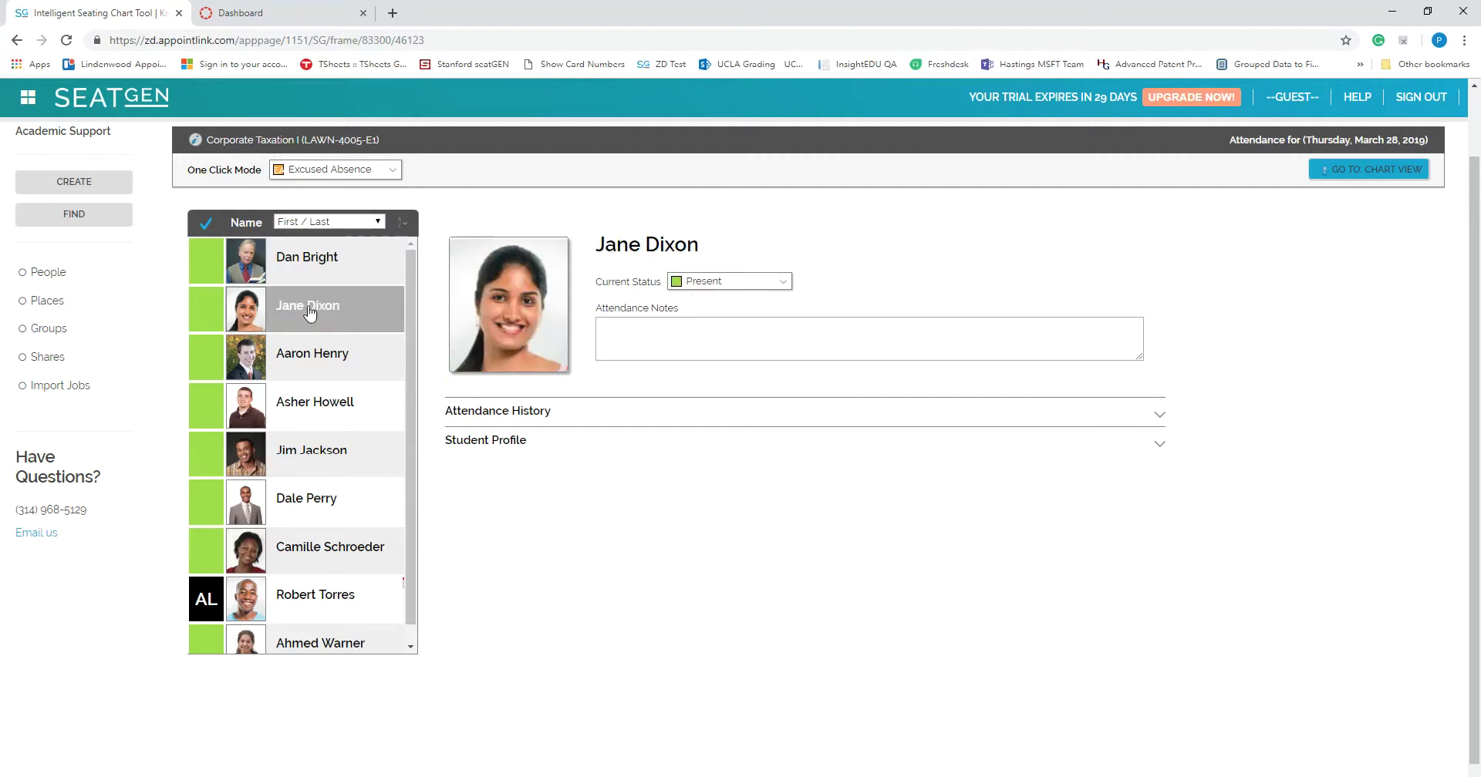
pyautogui.click(206, 311)
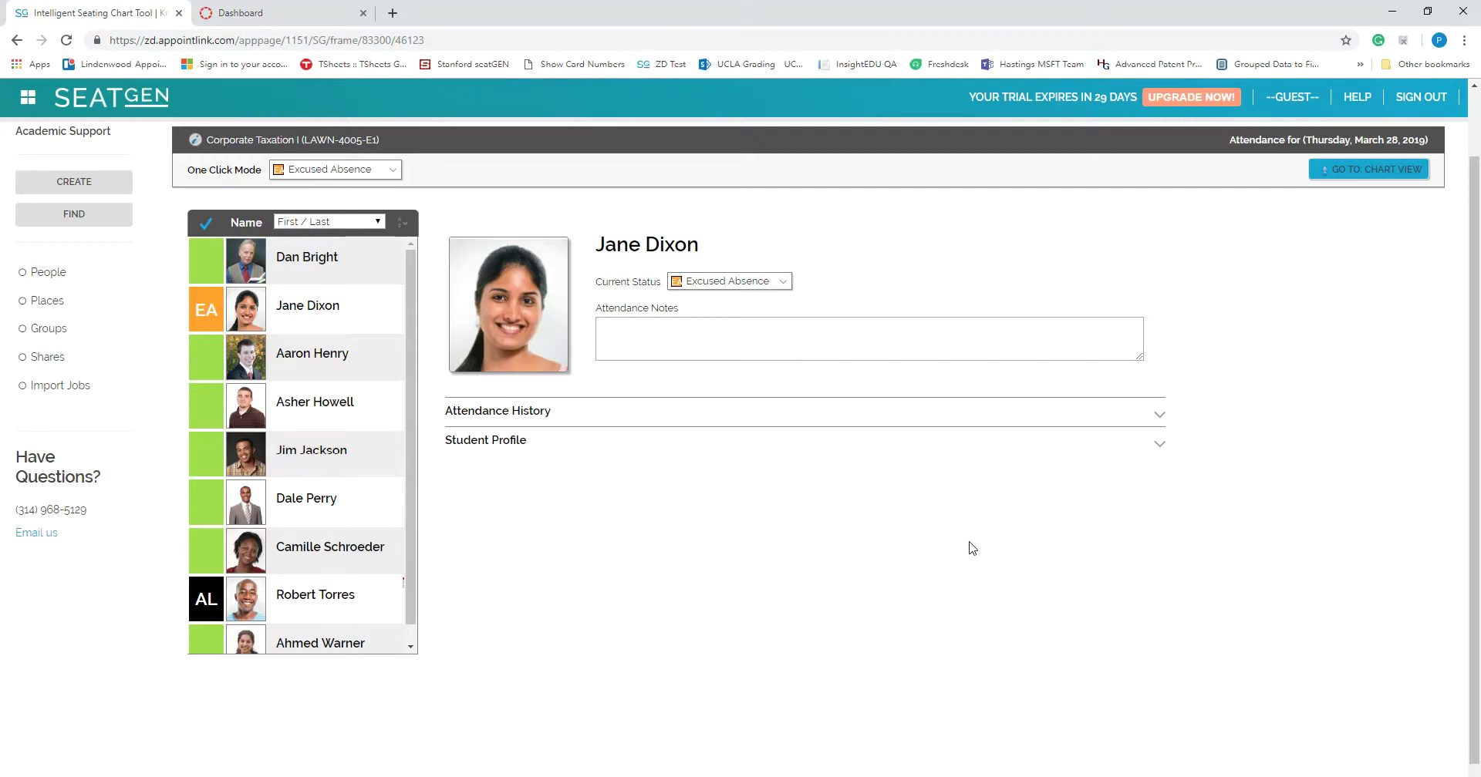
# Switch the attendance page back to the seating chart view.
pyautogui.click(1380, 171)
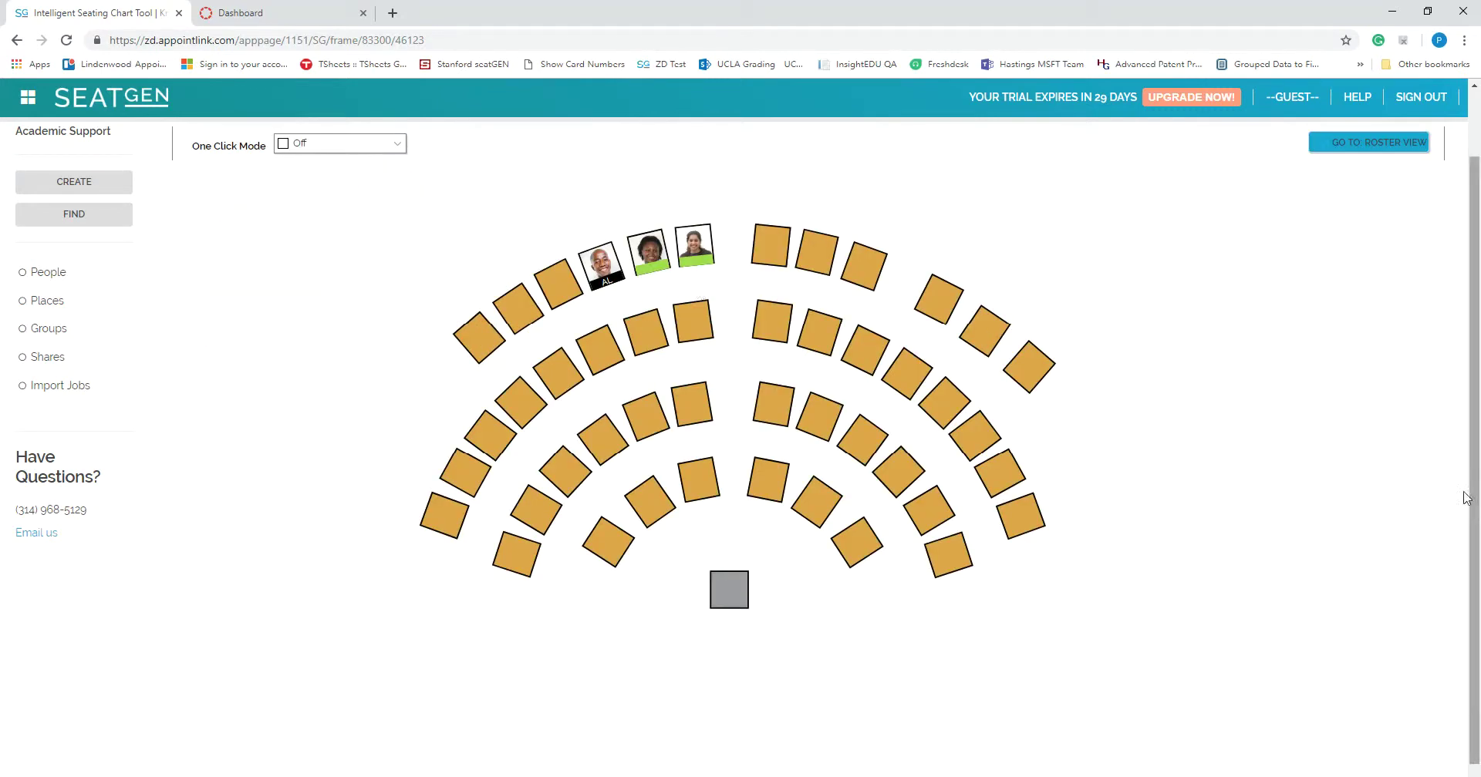
pyautogui.scroll(1, 1239, 461)
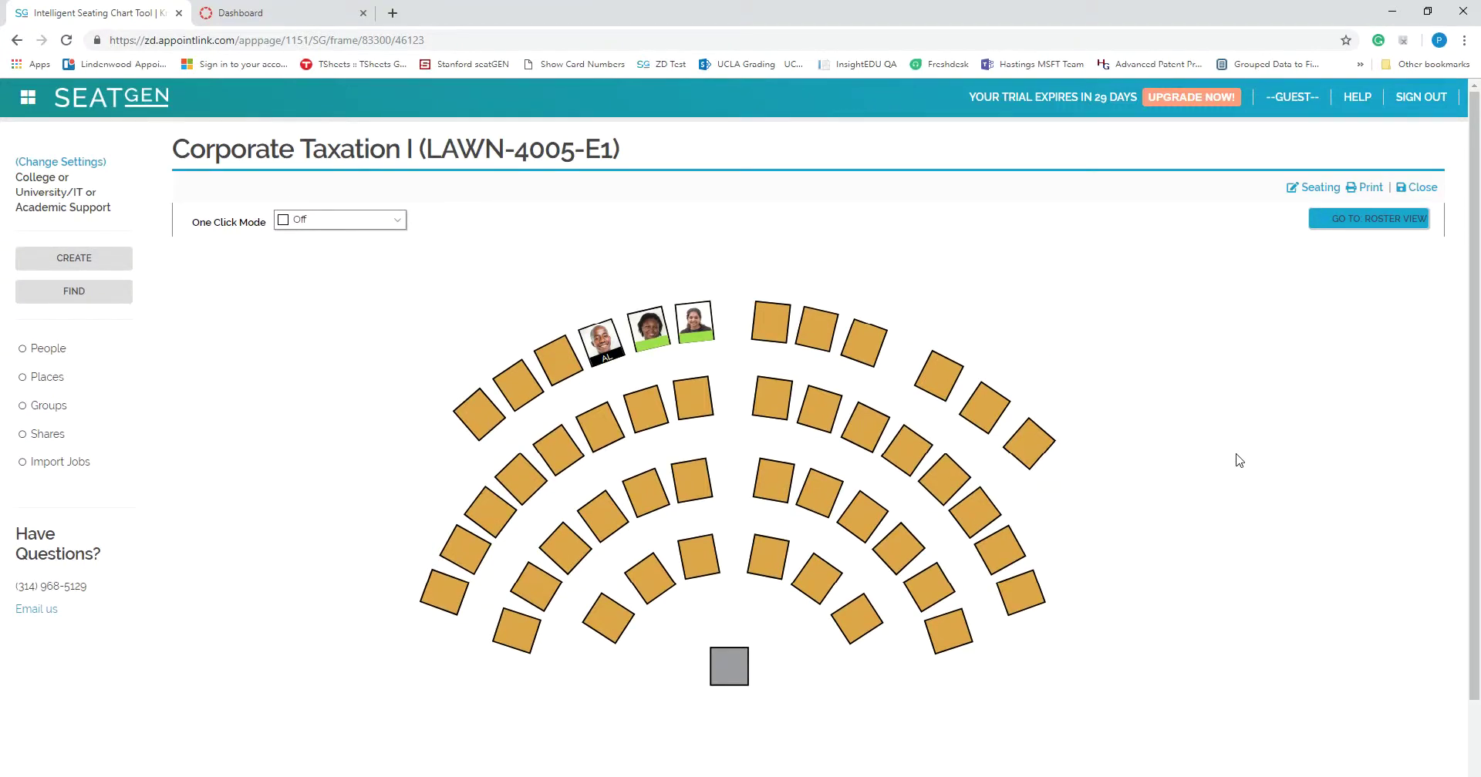
# Show the places as tiles and copy the Conference A layout as a new place.
pyautogui.click(42, 377)
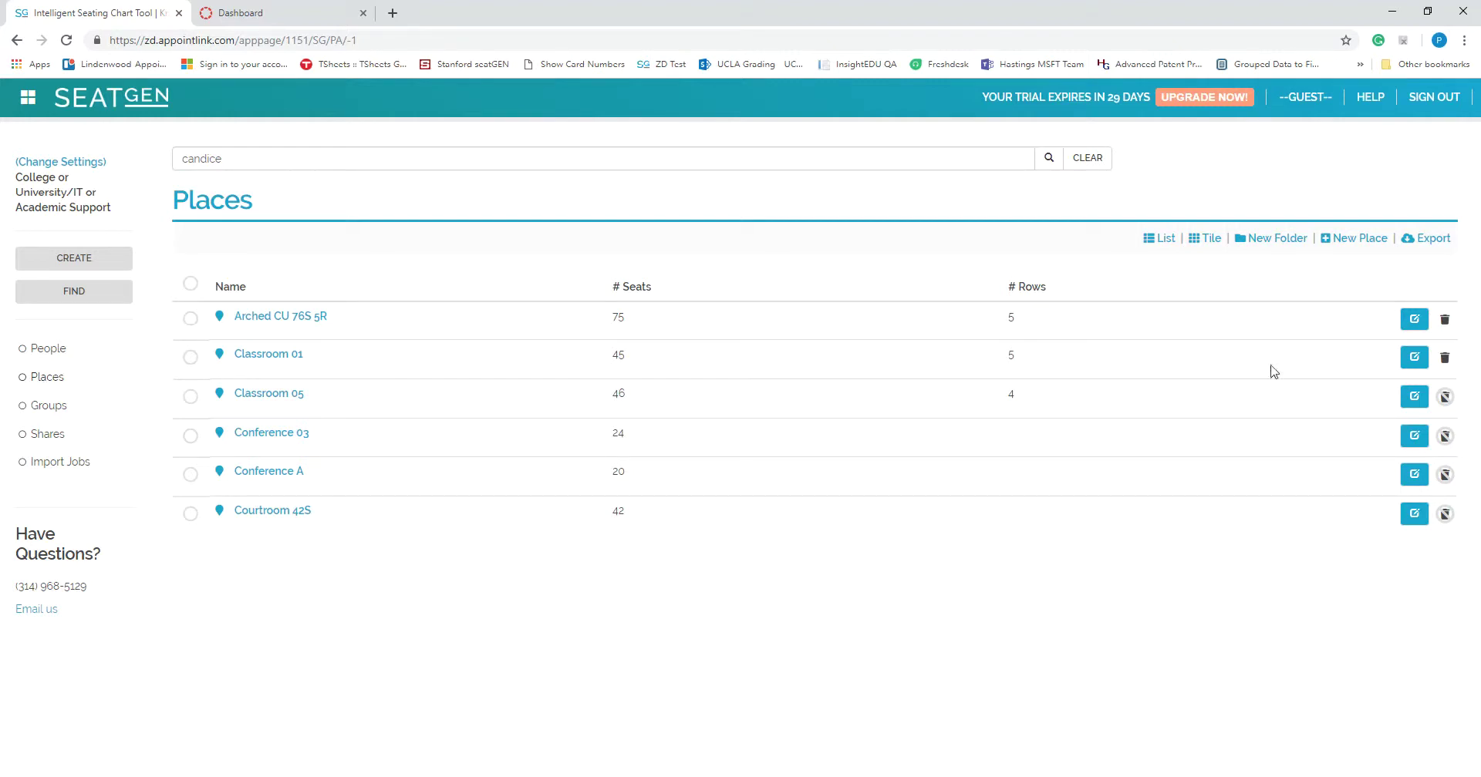
pyautogui.click(1197, 238)
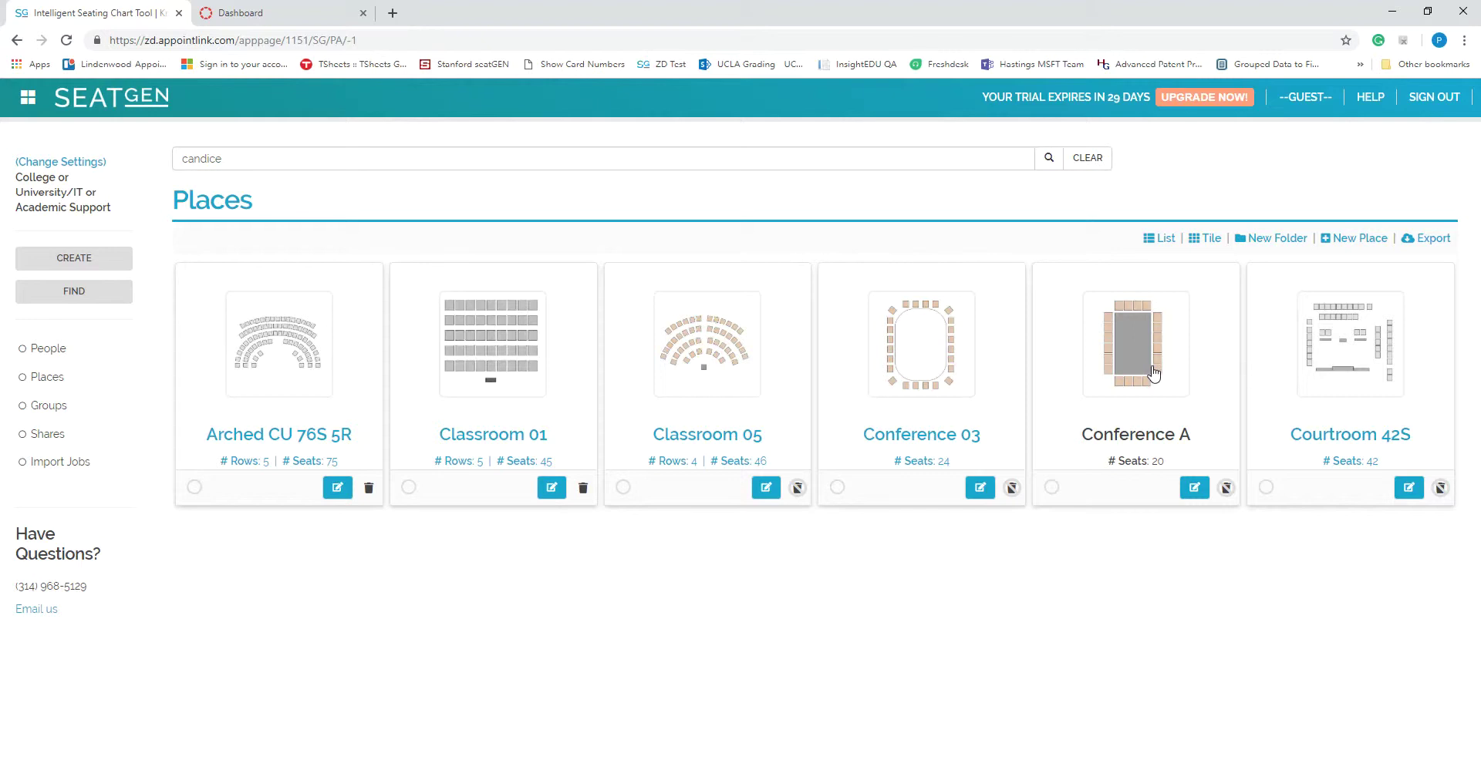
pyautogui.click(1051, 487)
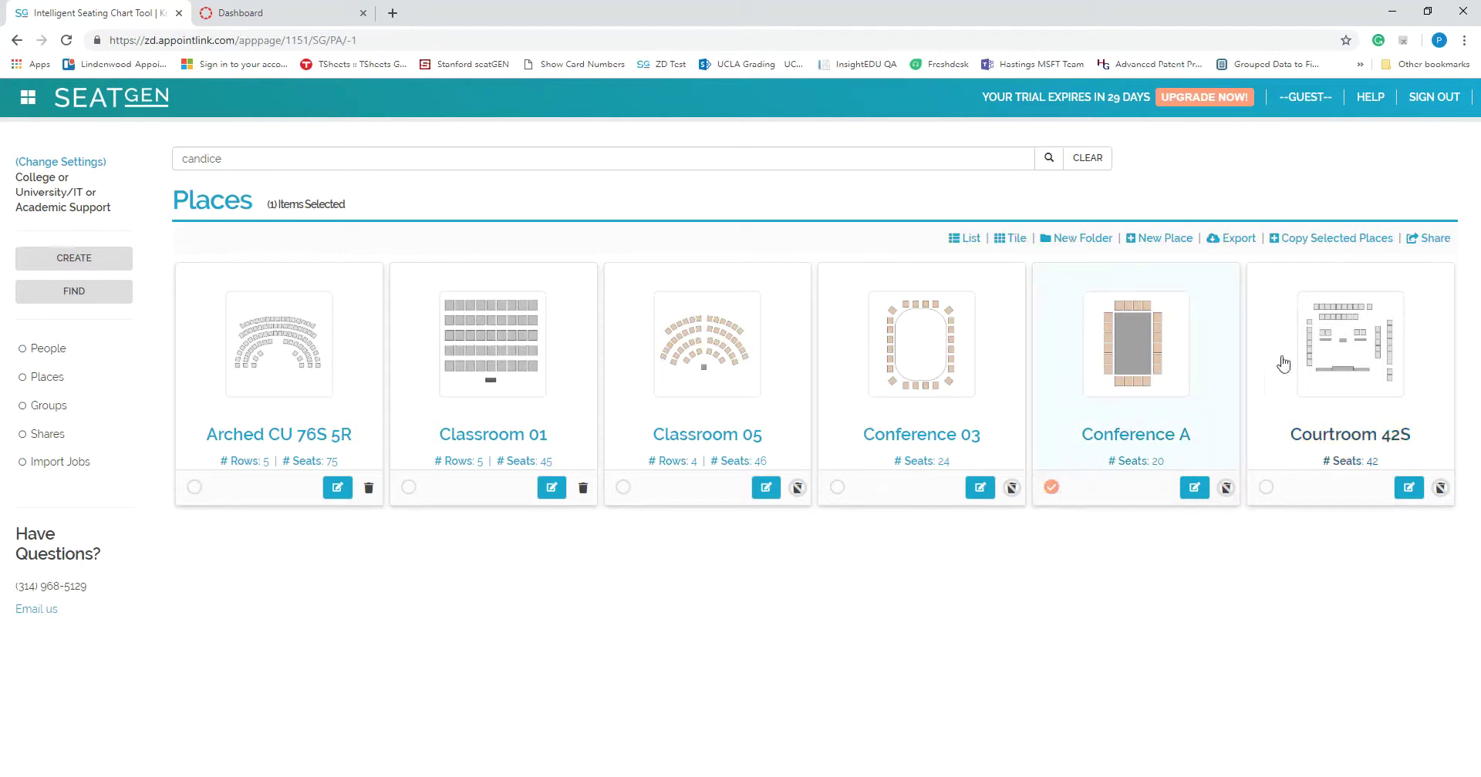
pyautogui.click(1295, 240)
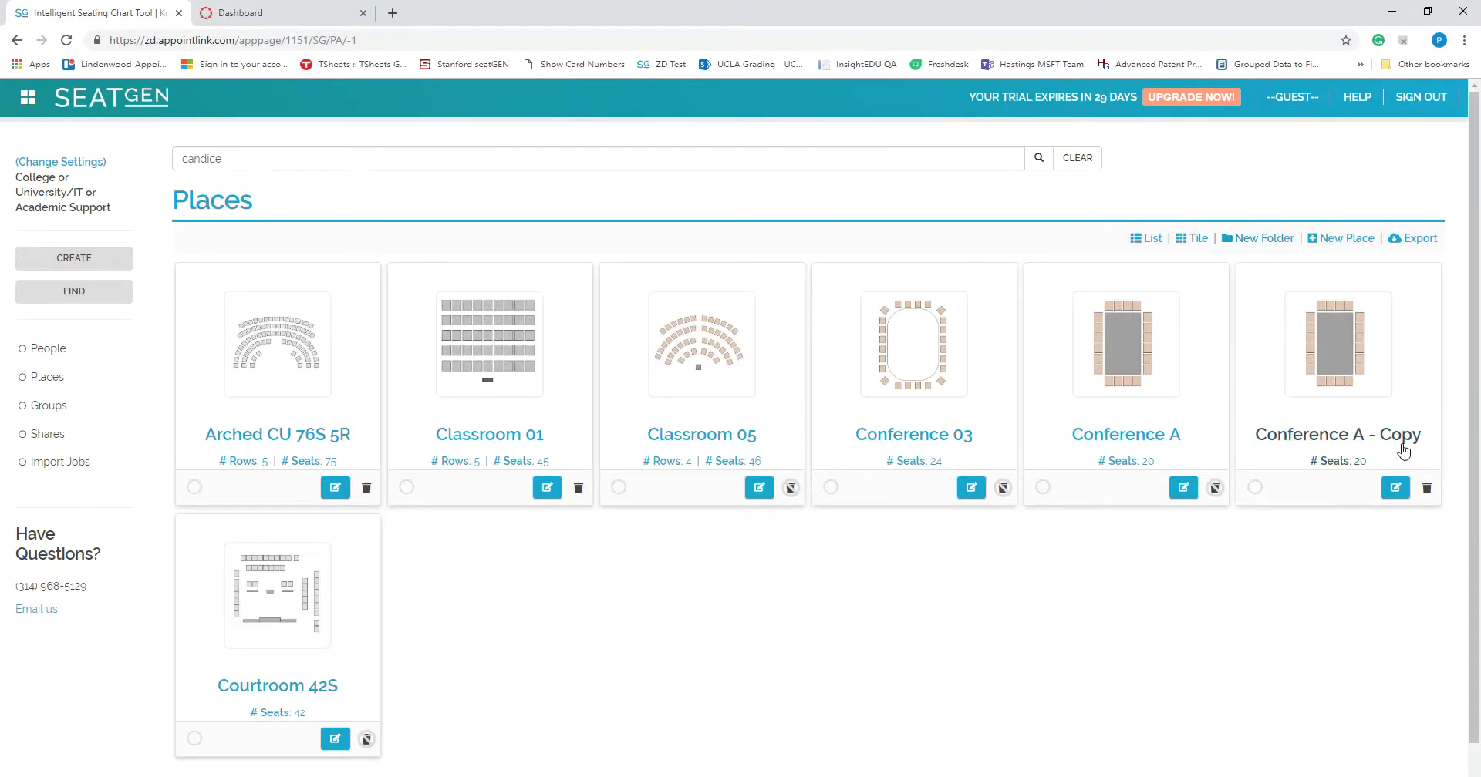
# Open the Conference A - Copy layout for customizing and remove the rightmost seat of the row above the table.
pyautogui.click(1328, 444)
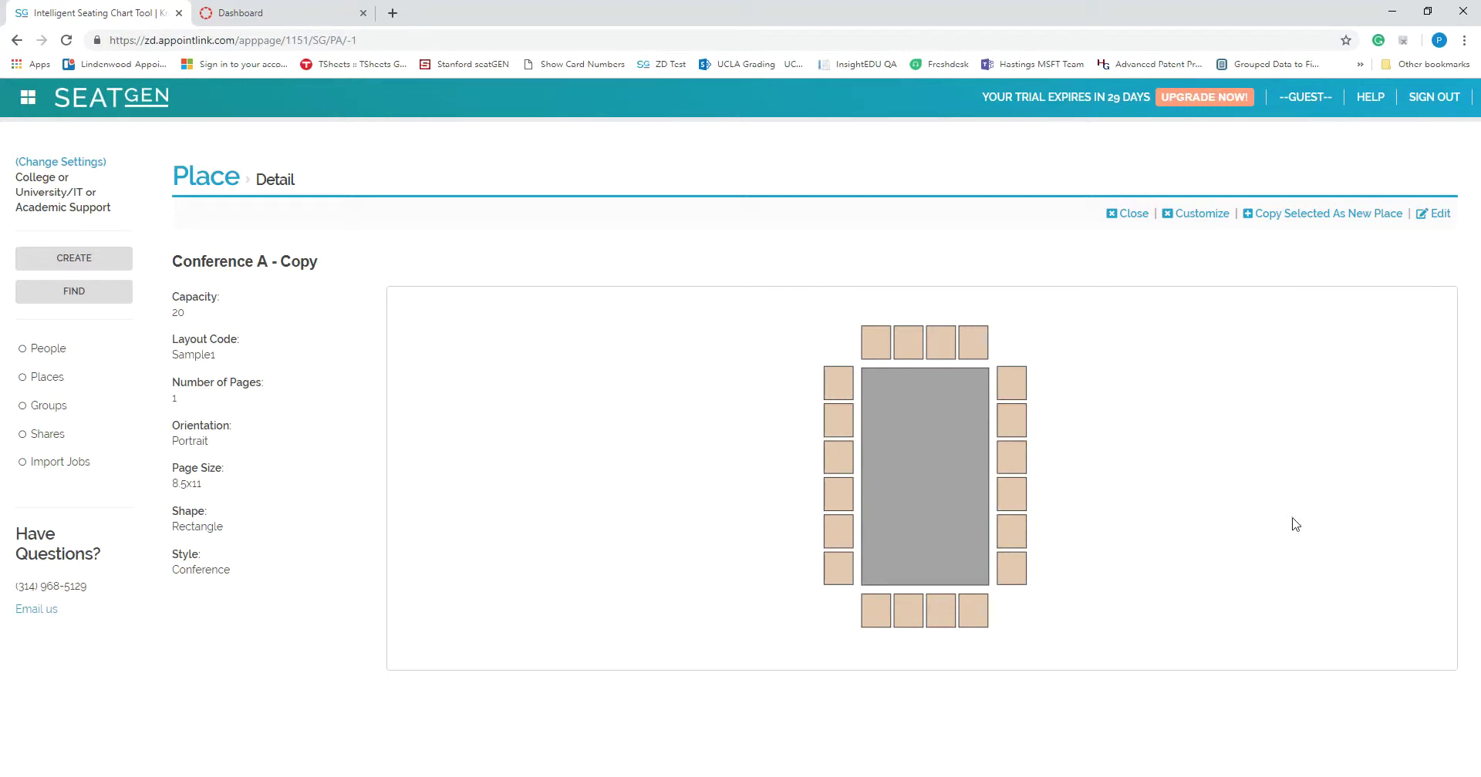
pyautogui.click(1434, 215)
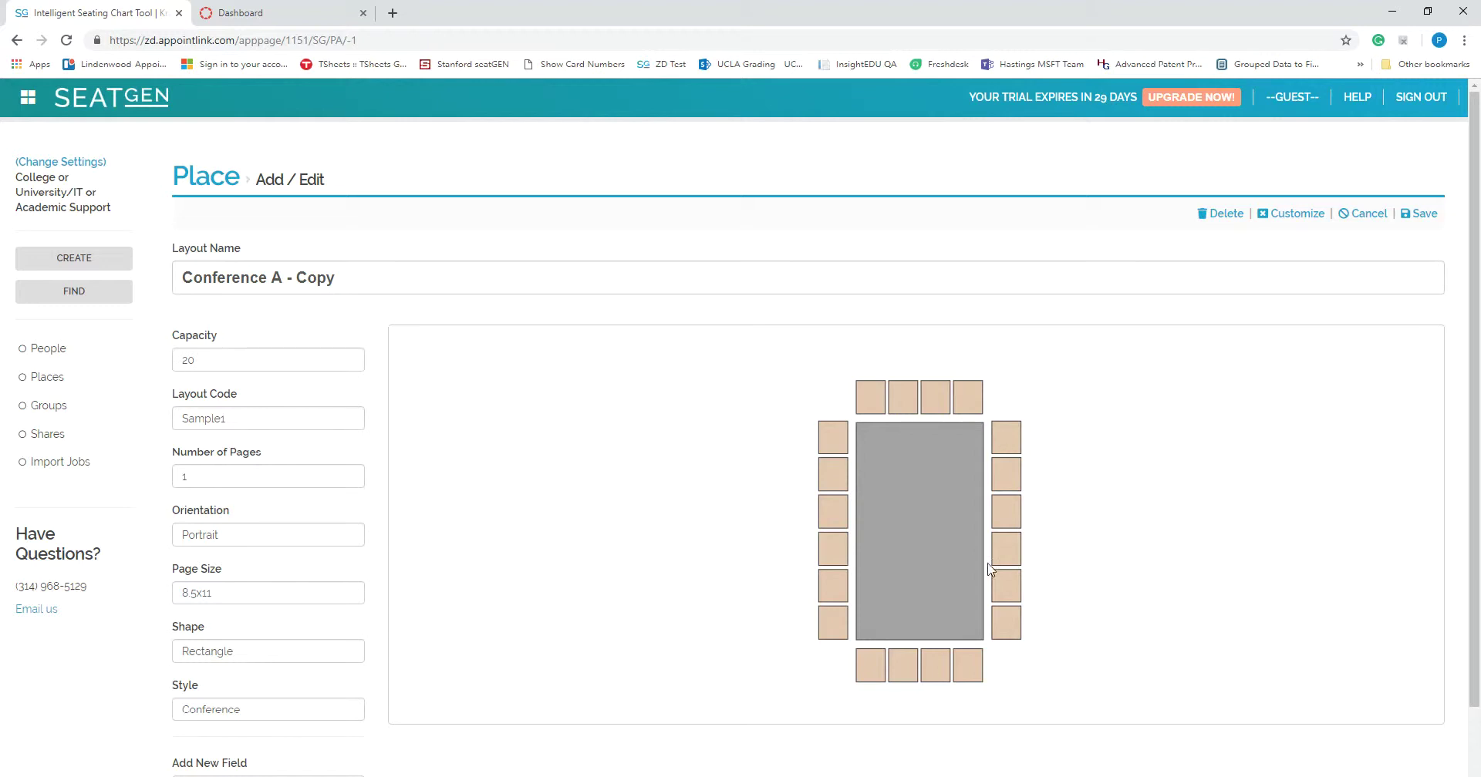
pyautogui.click(1288, 215)
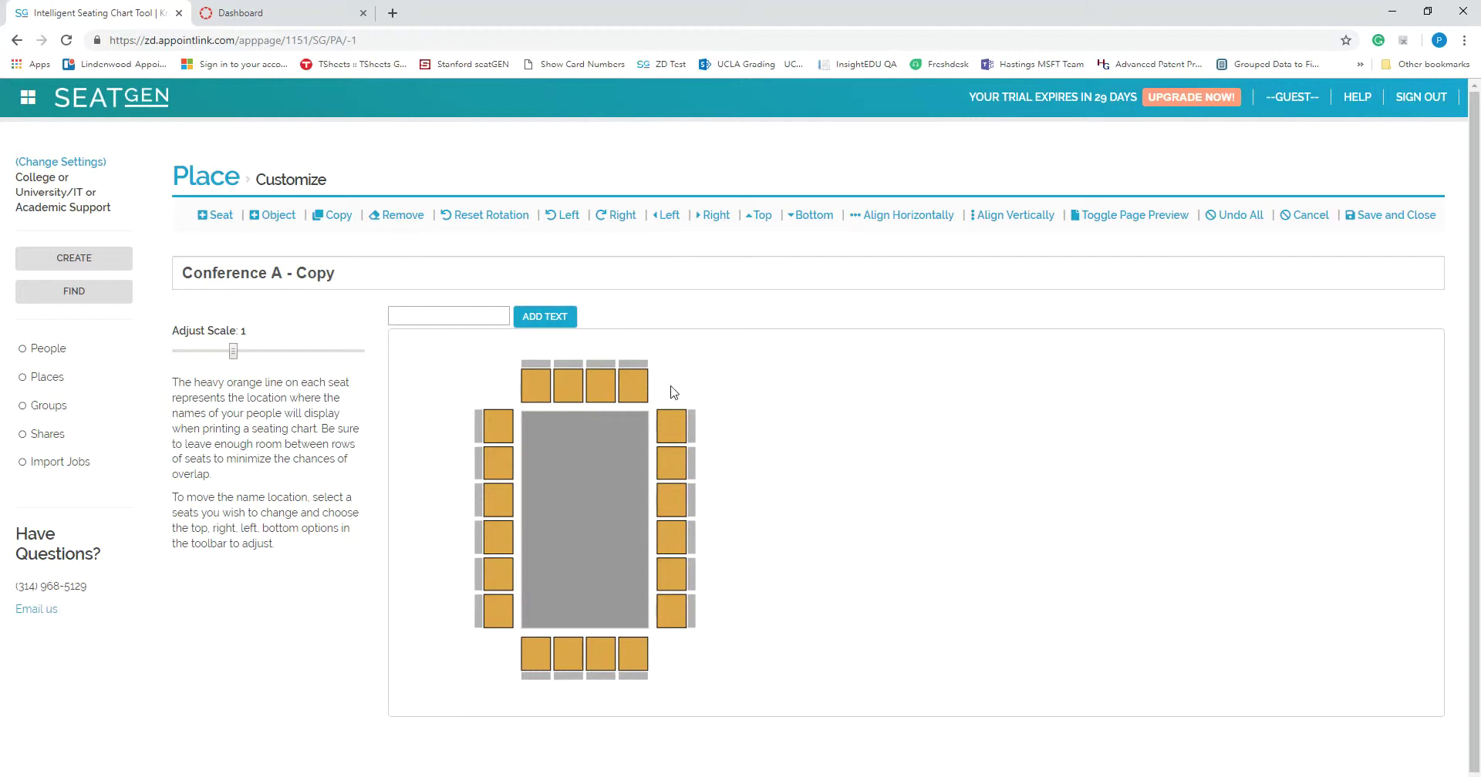
pyautogui.moveTo(636, 384); pyautogui.dragTo(817, 396)
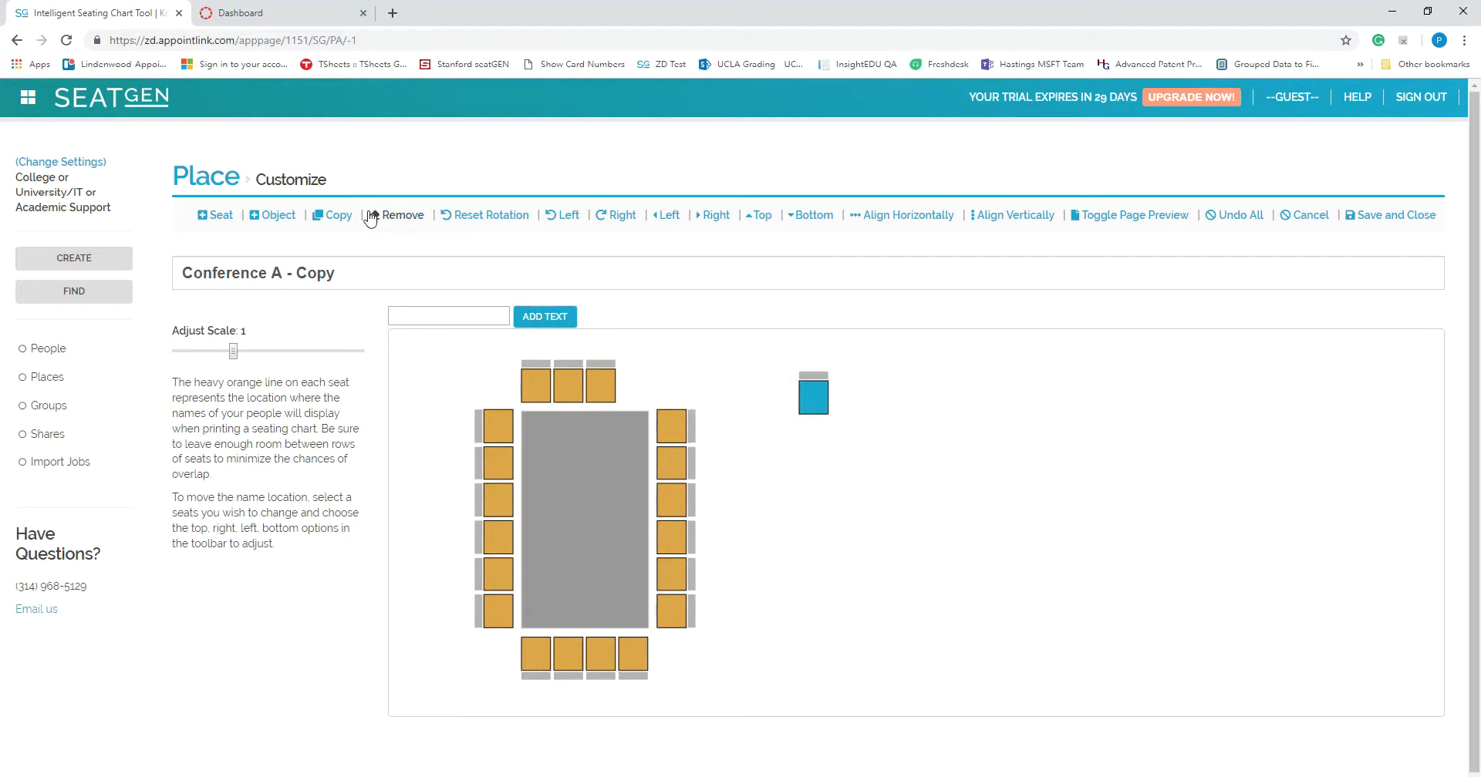
pyautogui.click(394, 215)
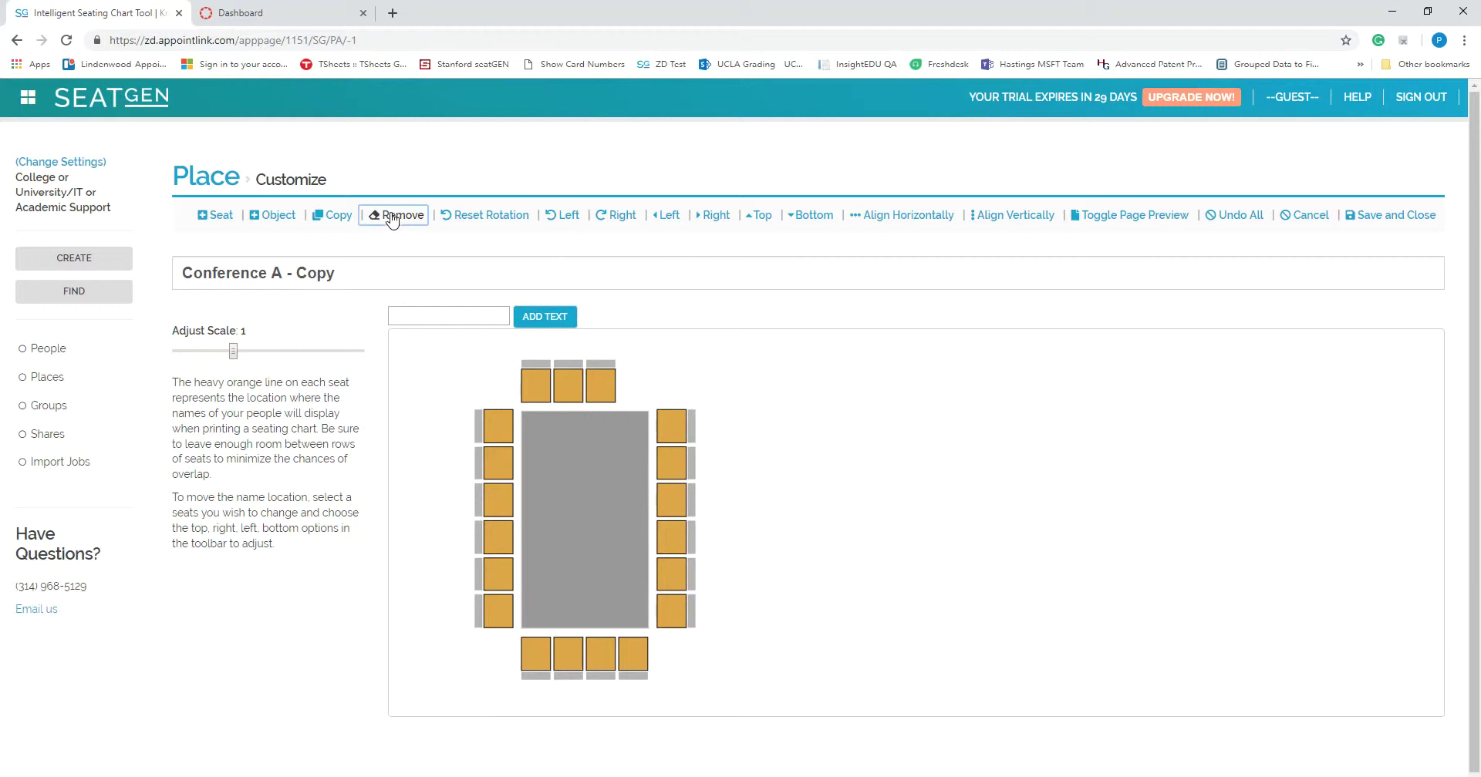
# Add a new seat in the empty area to the right of the table and rotate it one step left.
pyautogui.click(197, 218)
pyautogui.moveTo(401, 352); pyautogui.dragTo(814, 405)
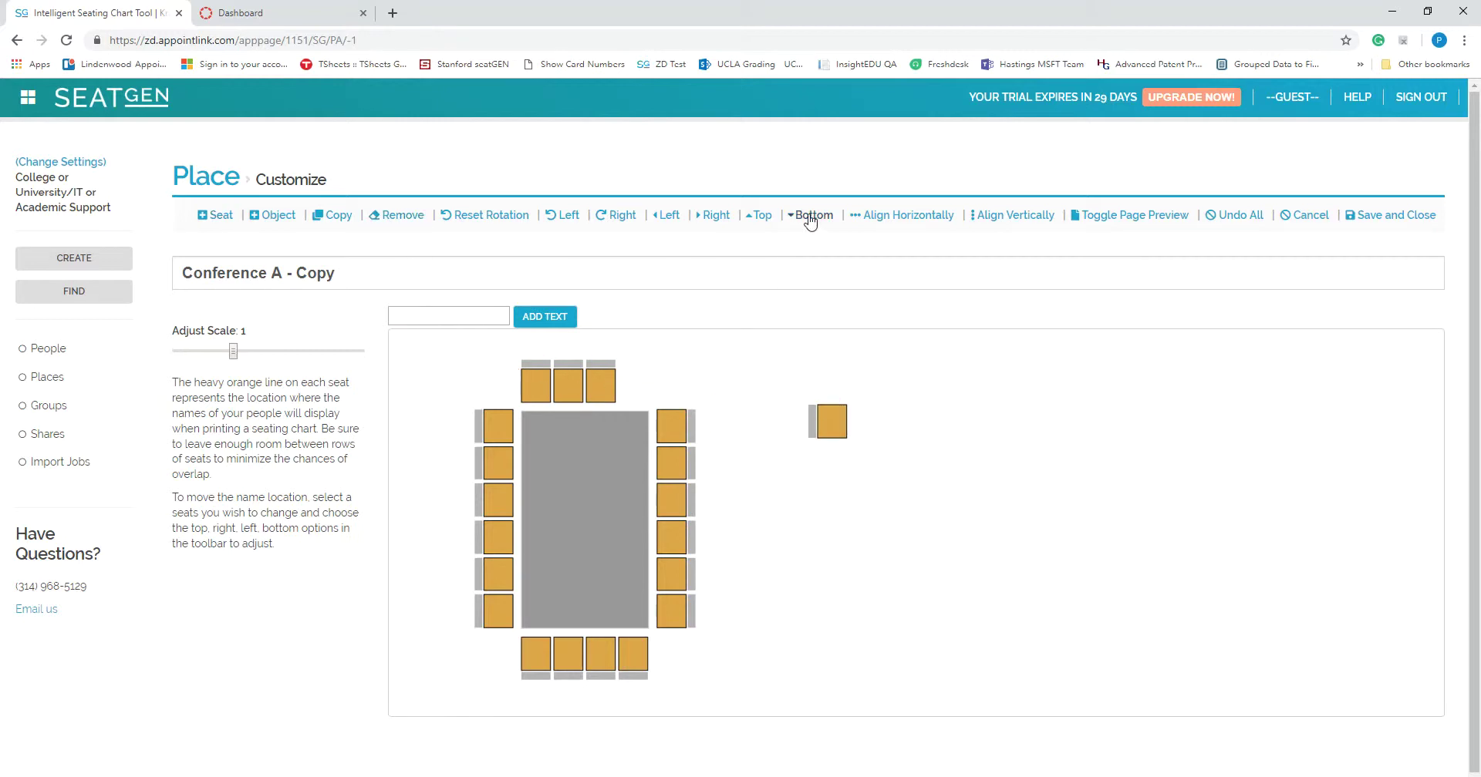
pyautogui.click(560, 216)
pyautogui.click(829, 413)
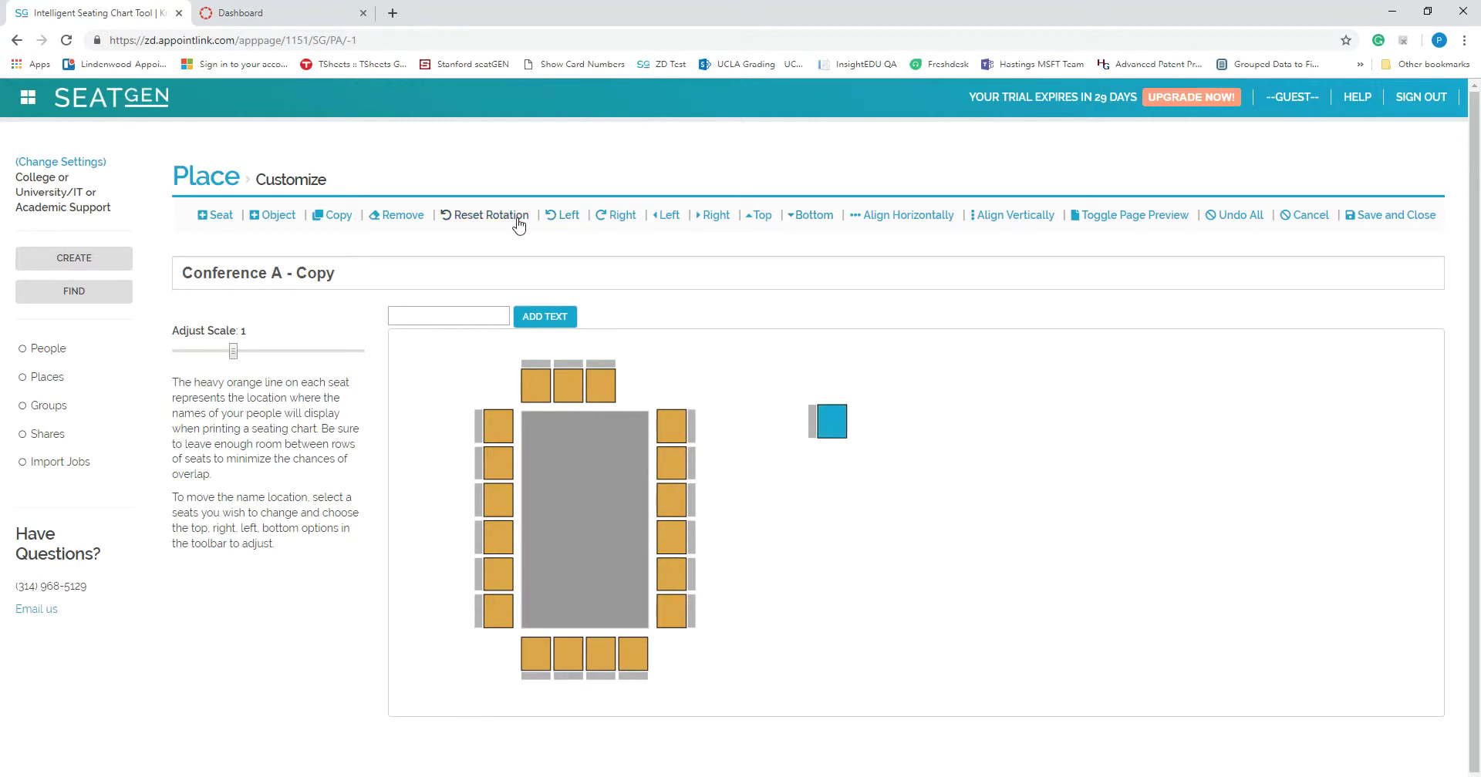
pyautogui.click(562, 216)
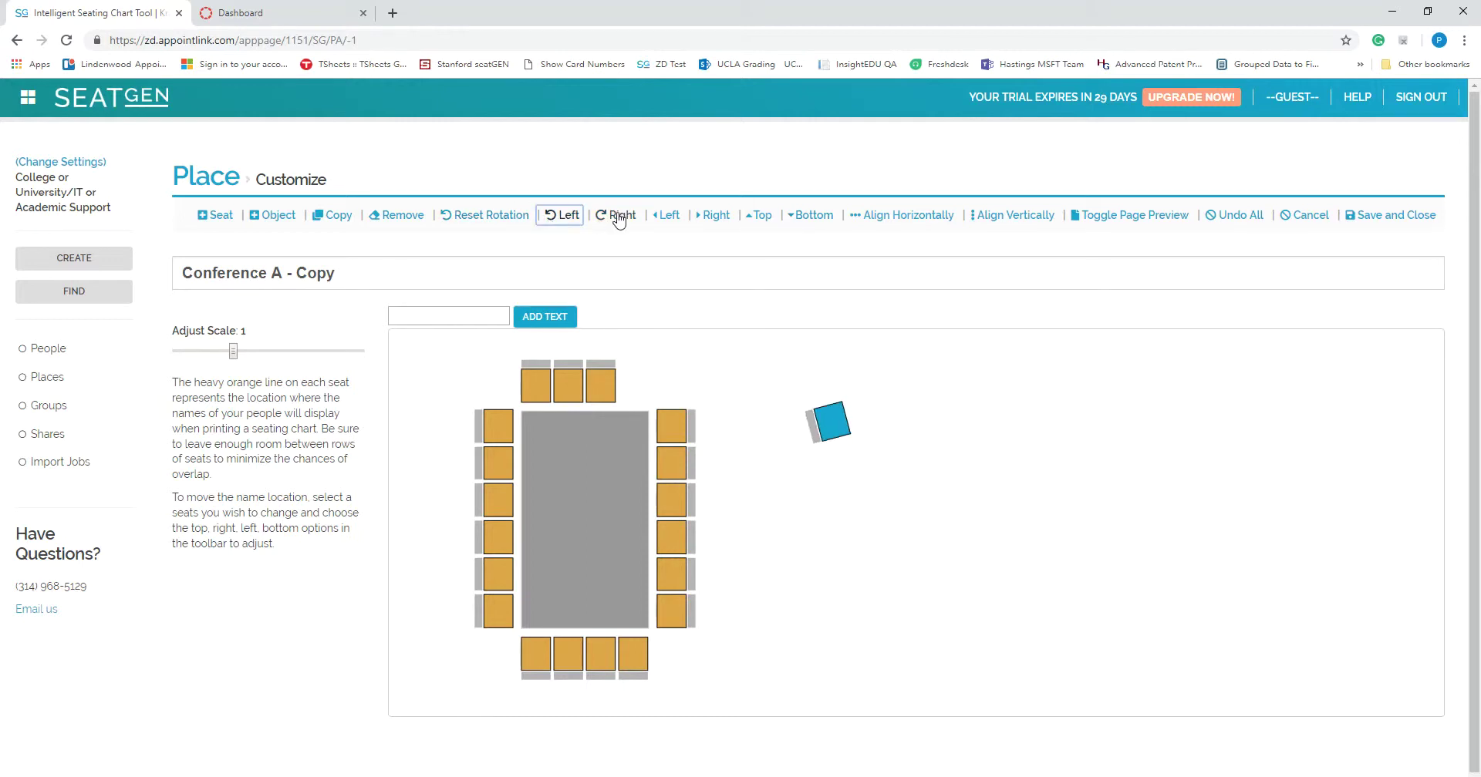
pyautogui.click(889, 525)
# Copy the six seats along the table's right side and place the copies as a separate column further right.
pyautogui.moveTo(652, 373); pyautogui.dragTo(742, 662)
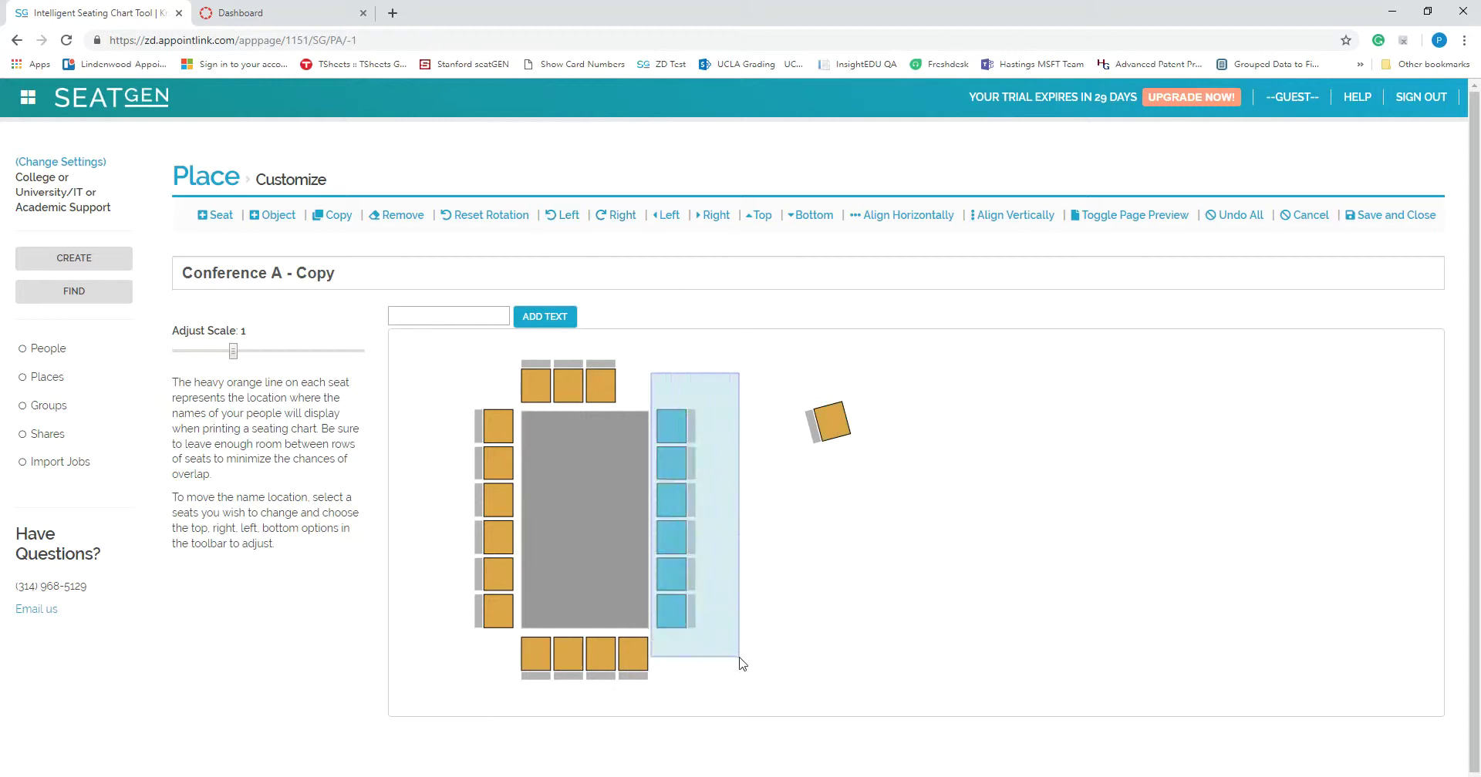
pyautogui.click(340, 216)
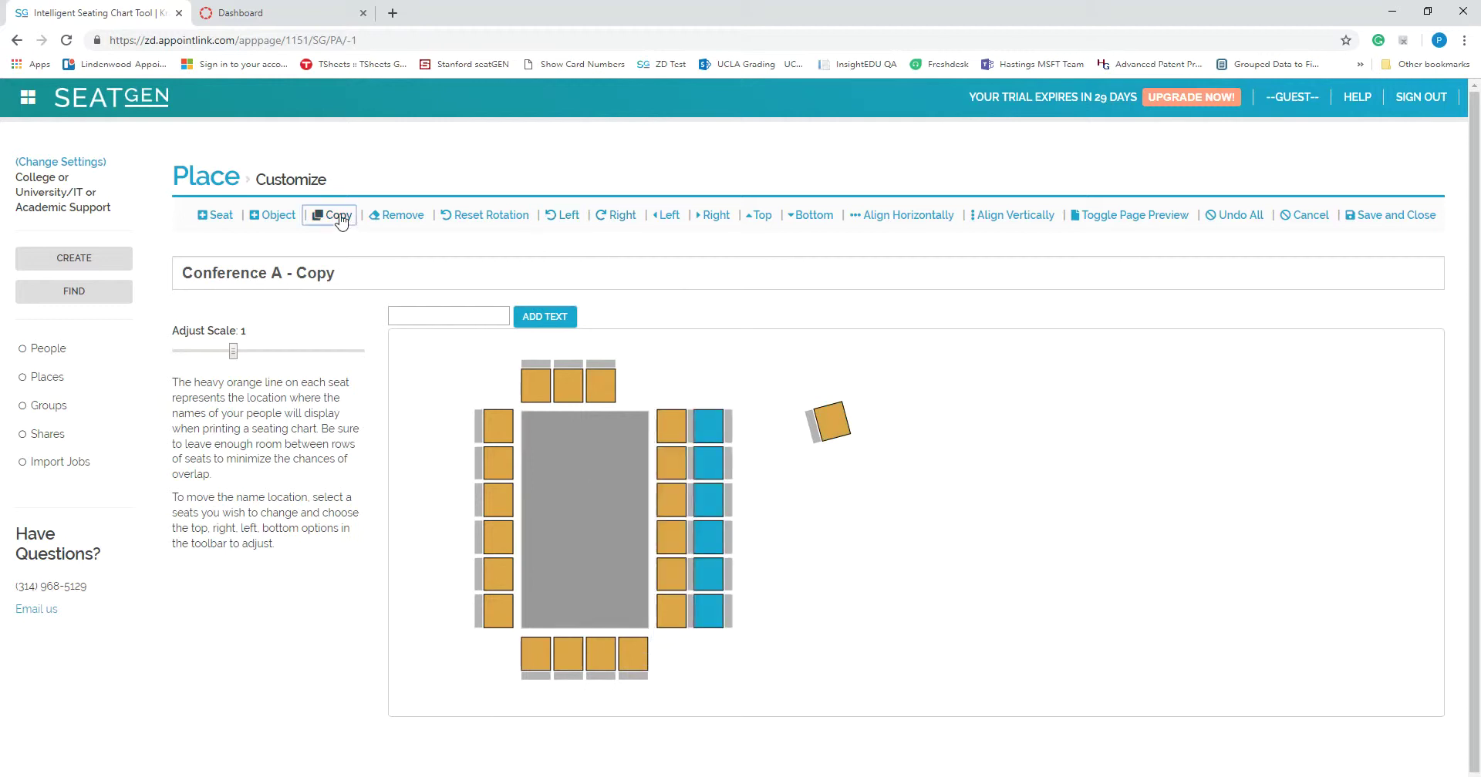
pyautogui.moveTo(713, 432); pyautogui.dragTo(745, 433)
pyautogui.click(1031, 557)
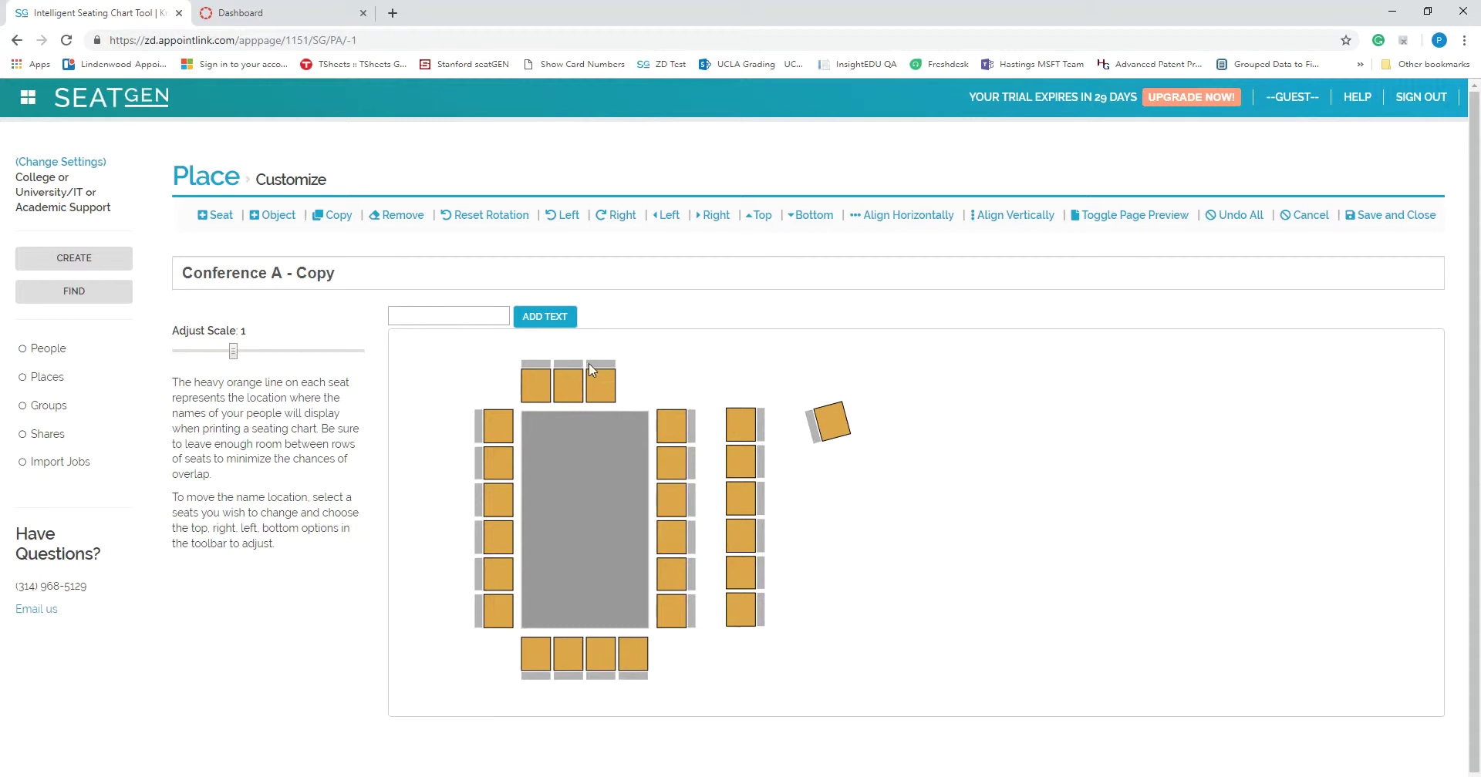
# Set the name location of the third seat above the table to its right side.
pyautogui.click(707, 220)
# Position the rotated seat at the table's upper-right corner and remove the copied column of seats.
pyautogui.moveTo(819, 409); pyautogui.dragTo(833, 662)
pyautogui.click(397, 215)
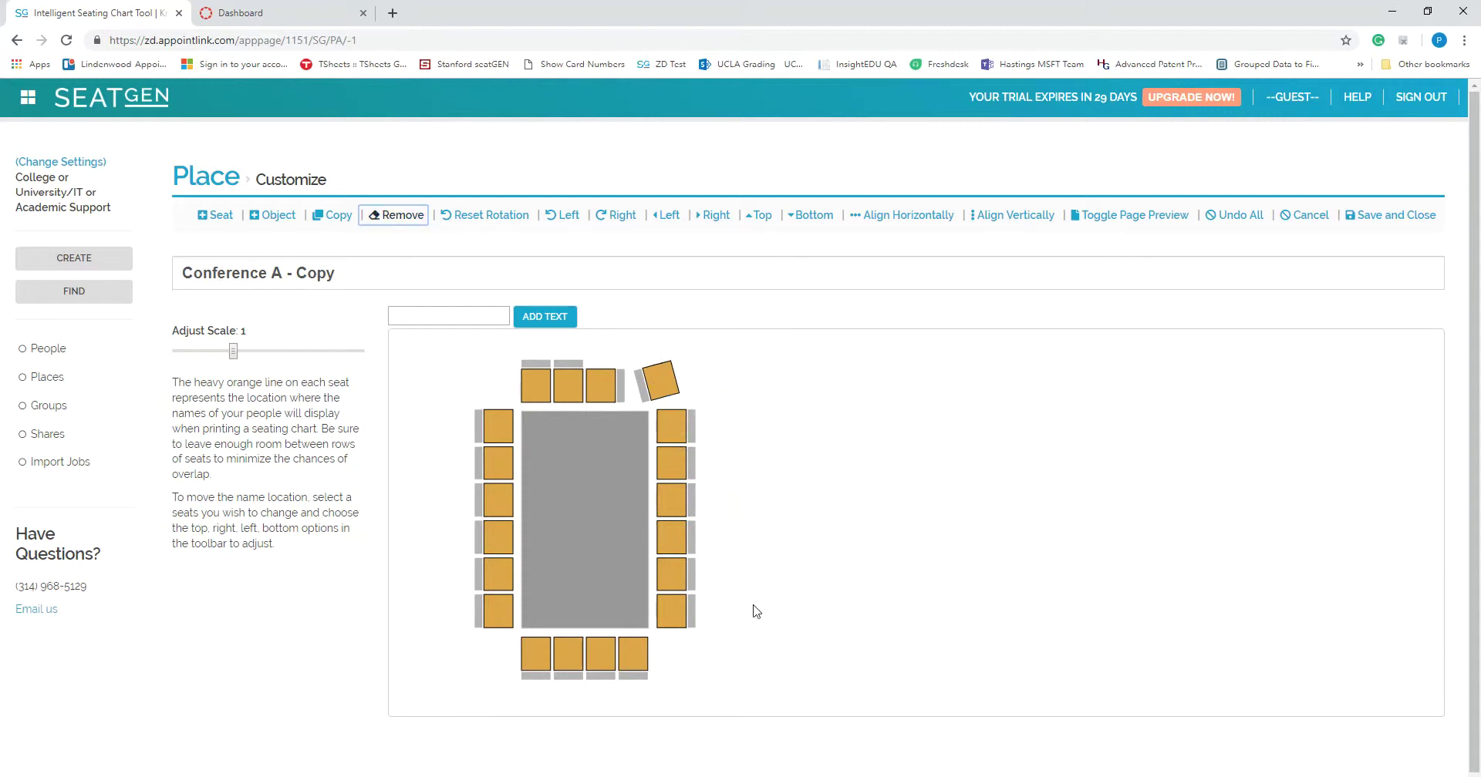
# Remove the four lowest seats along the table's right side, and save and close the customized layout.
pyautogui.click(674, 580)
pyautogui.moveTo(674, 606); pyautogui.dragTo(691, 621)
pyautogui.click(673, 576)
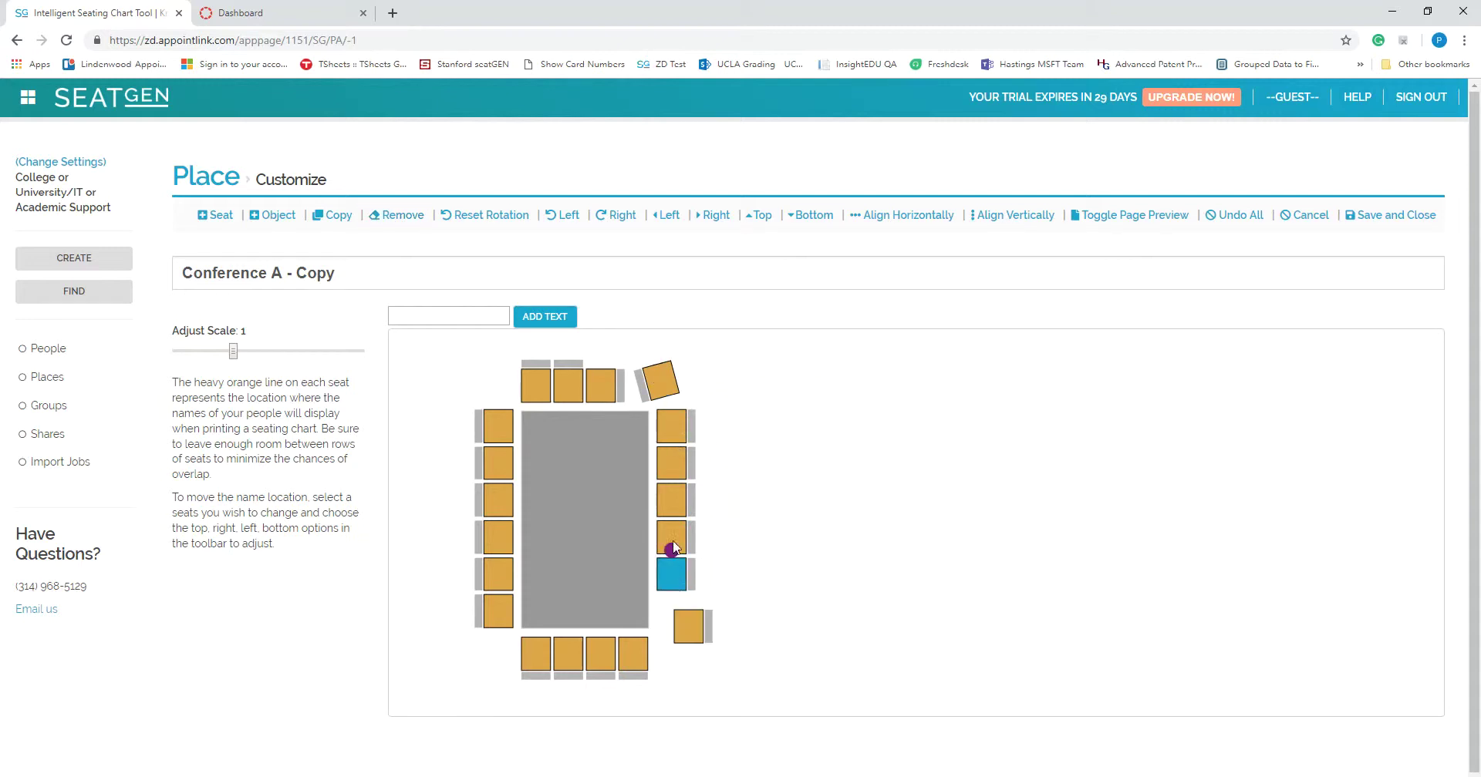
pyautogui.click(669, 501)
pyautogui.click(412, 214)
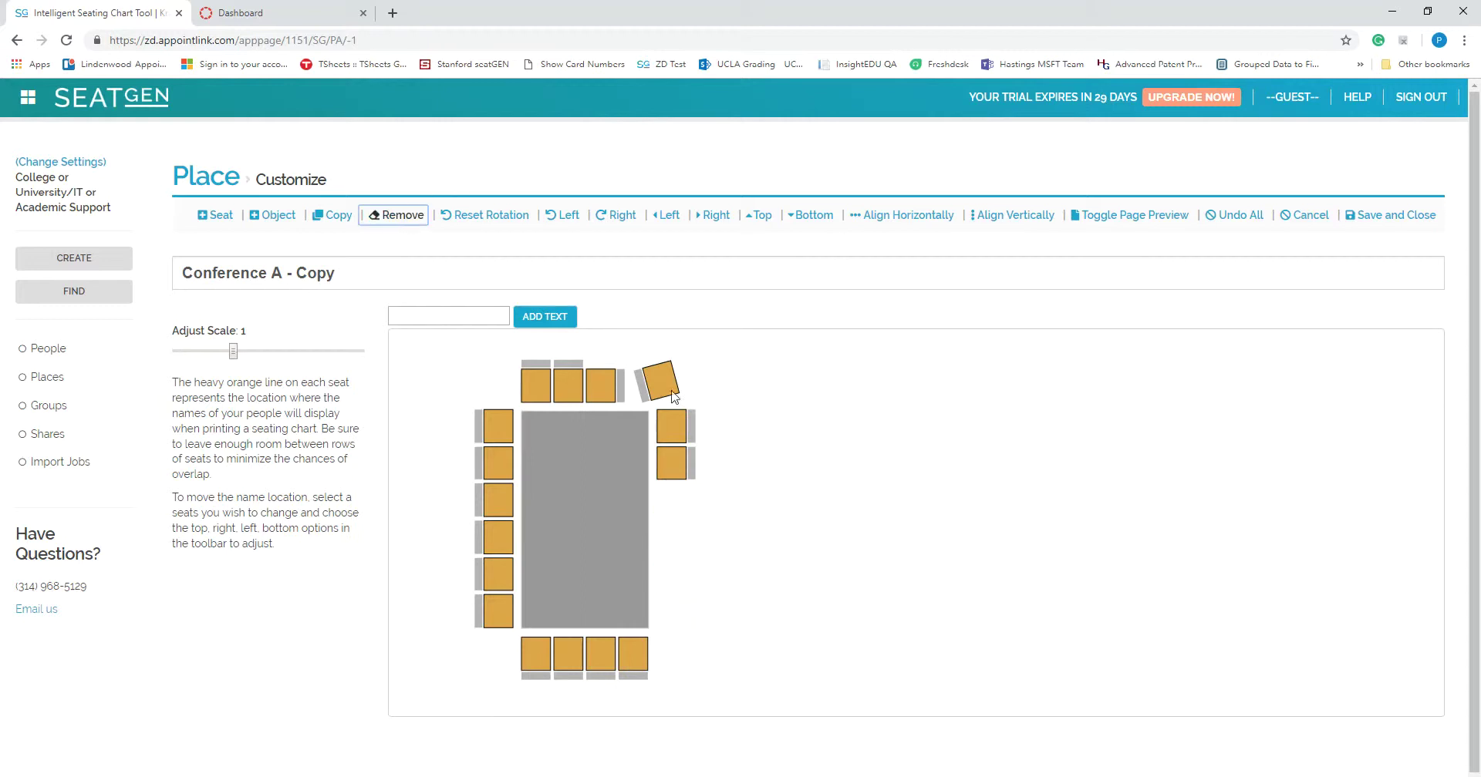
pyautogui.click(1372, 221)
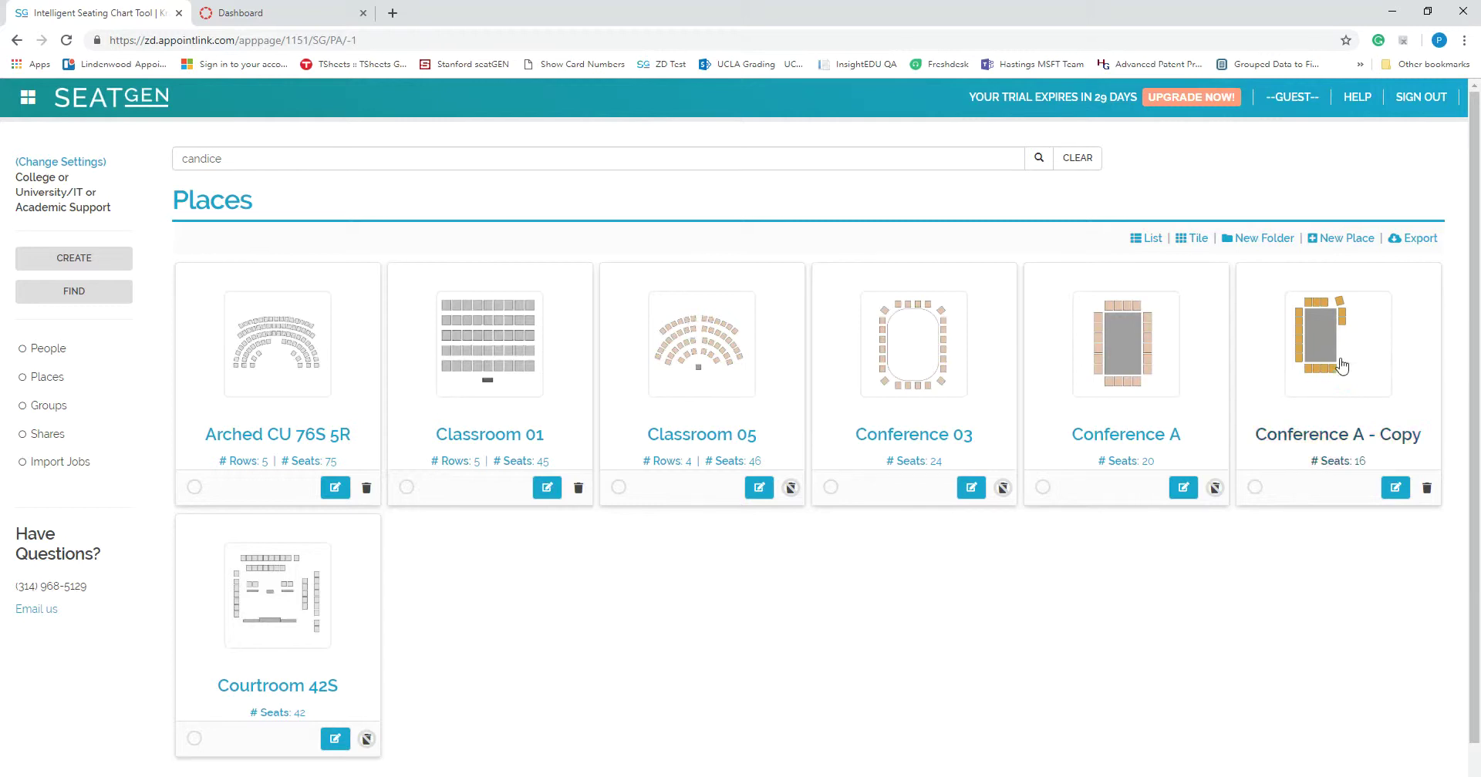
# Start a new place and browse the library of available room layouts and its filters.
pyautogui.click(1337, 241)
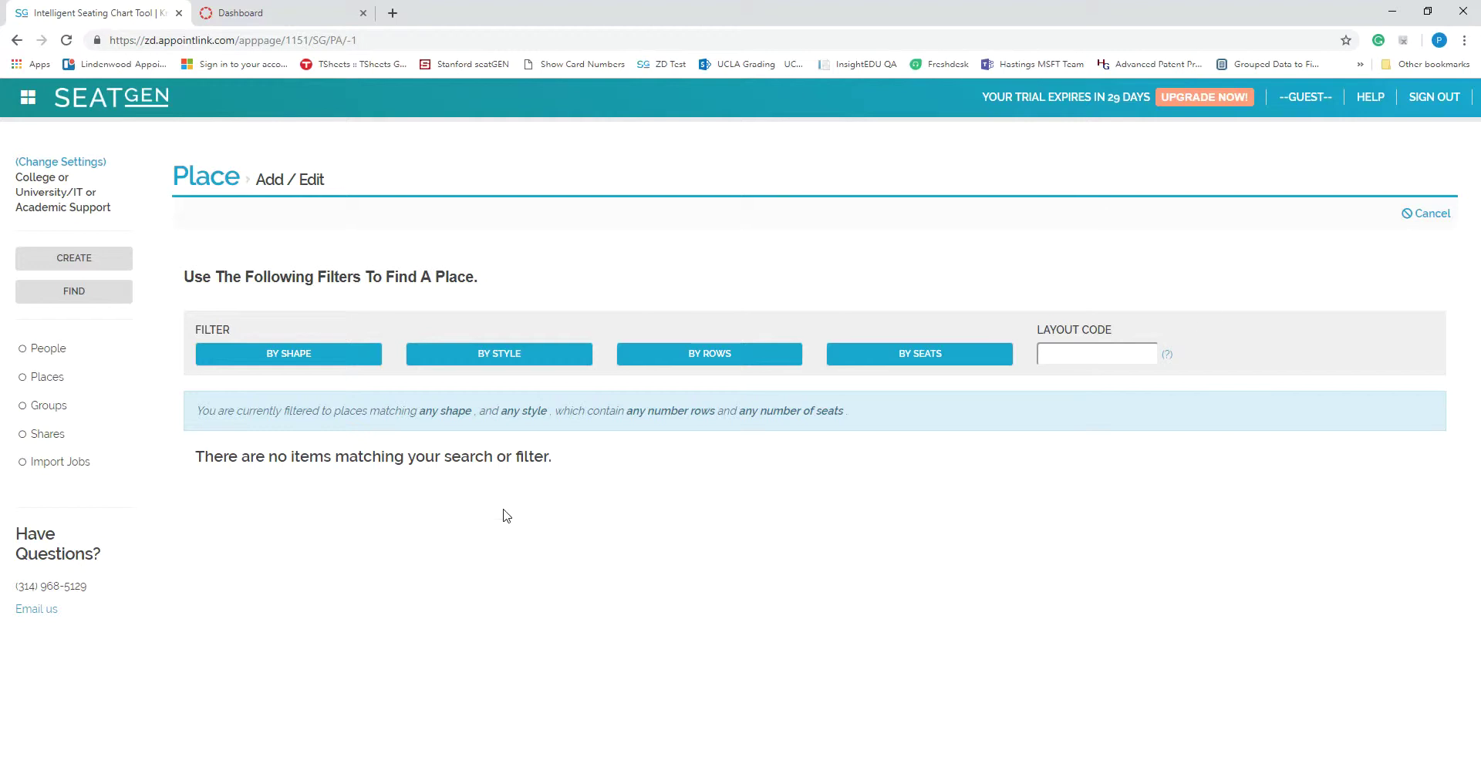
pyautogui.scroll(-7, 1103, 697)
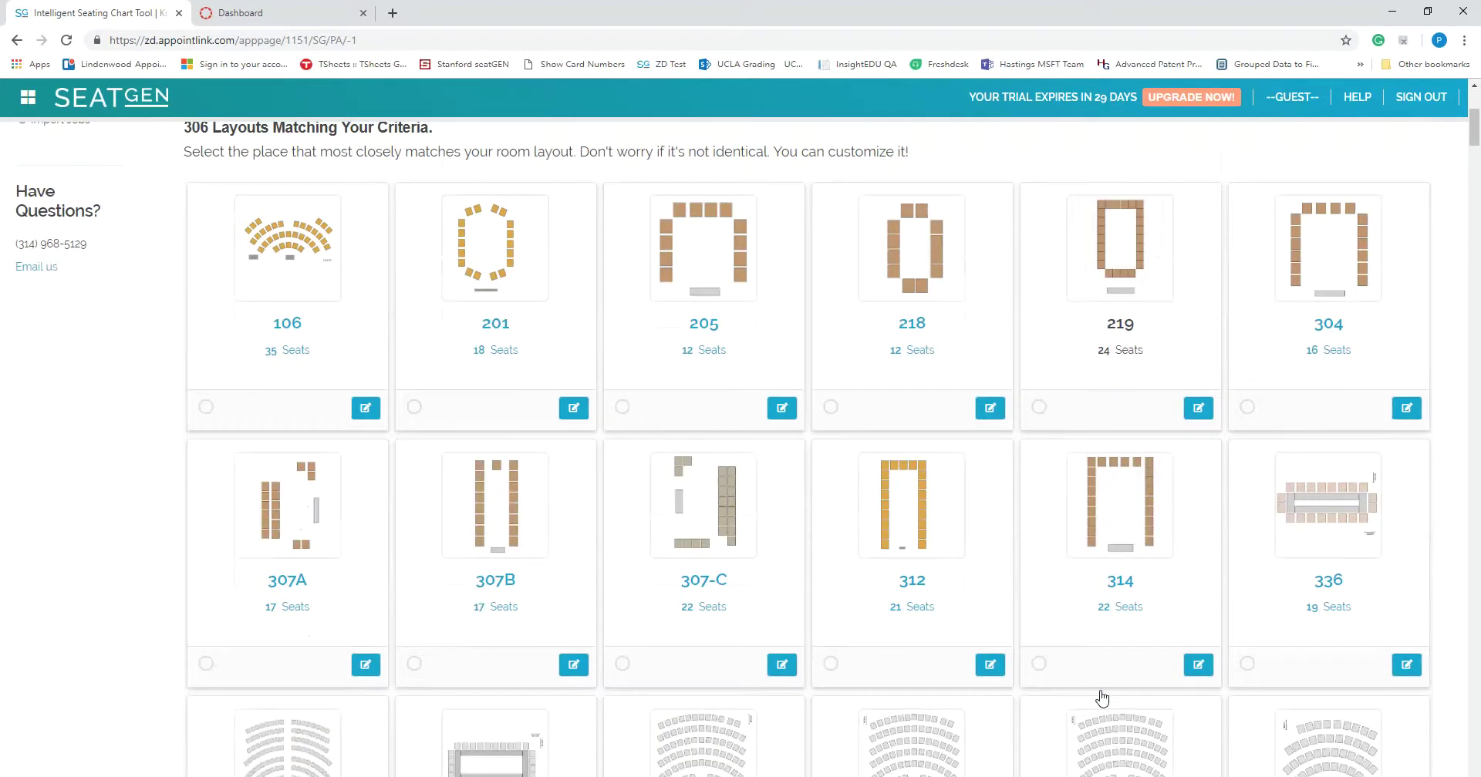
pyautogui.scroll(4, 1102, 697)
pyautogui.scroll(3, 1103, 697)
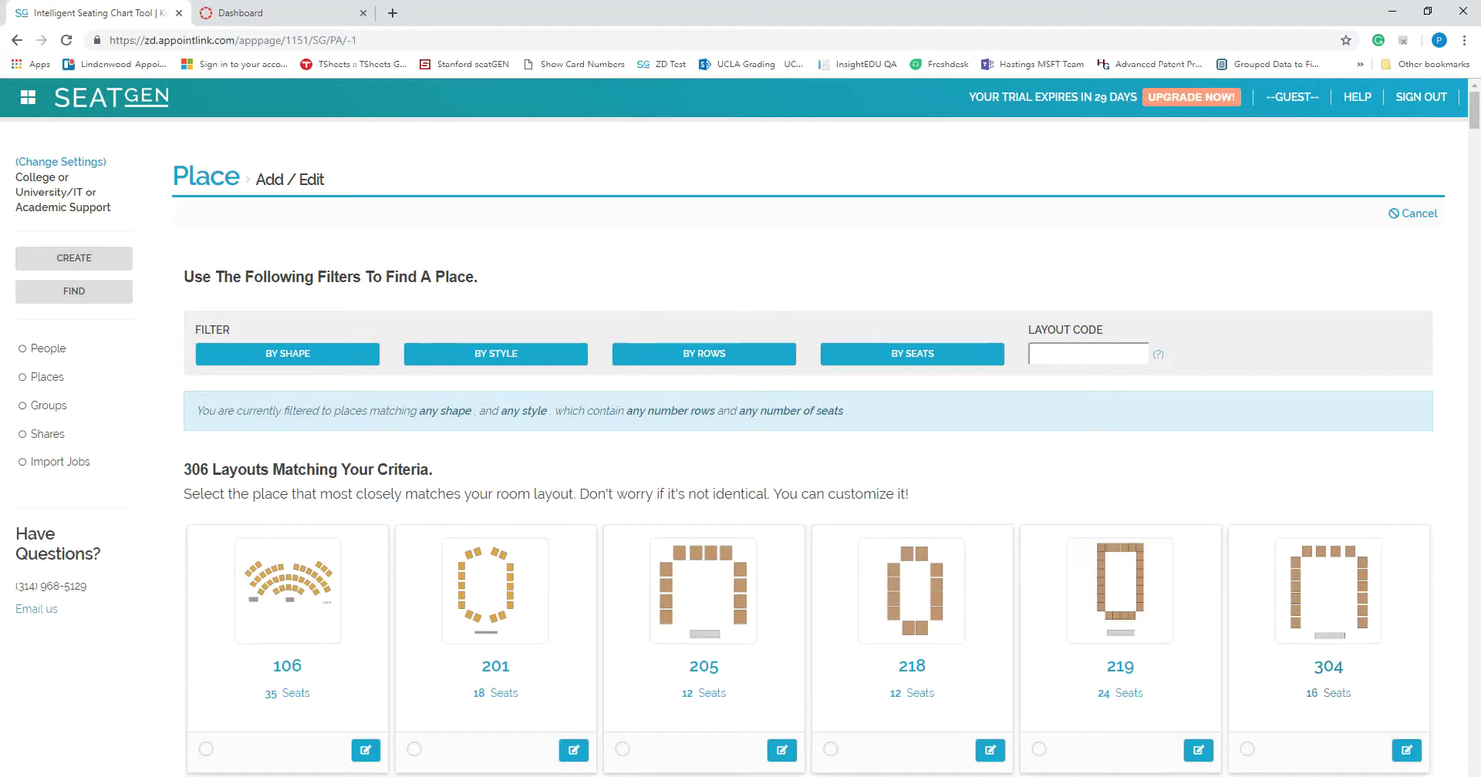
# Show the existing shares as a list and start a new share that invites people via email.
pyautogui.click(52, 436)
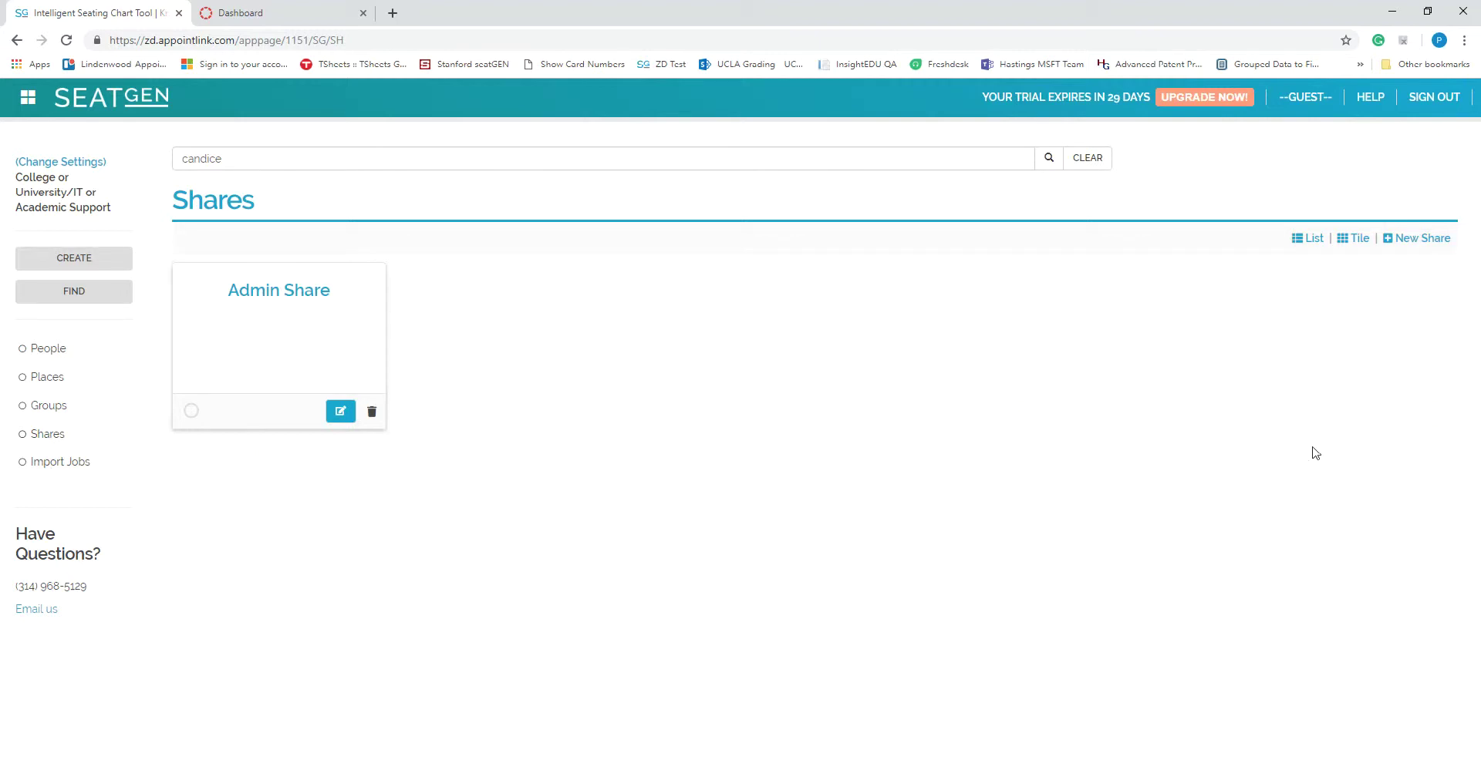
pyautogui.click(1313, 239)
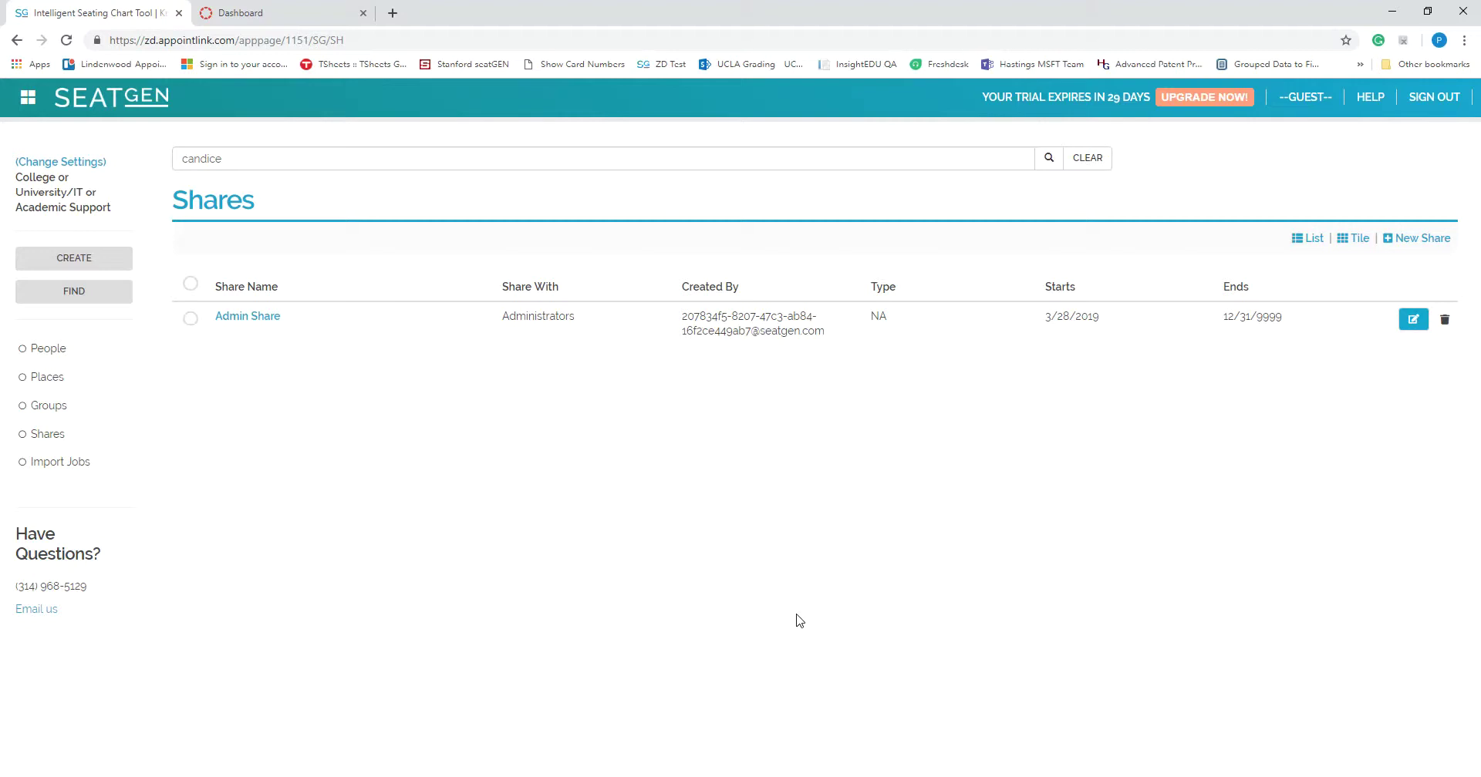
pyautogui.click(1442, 244)
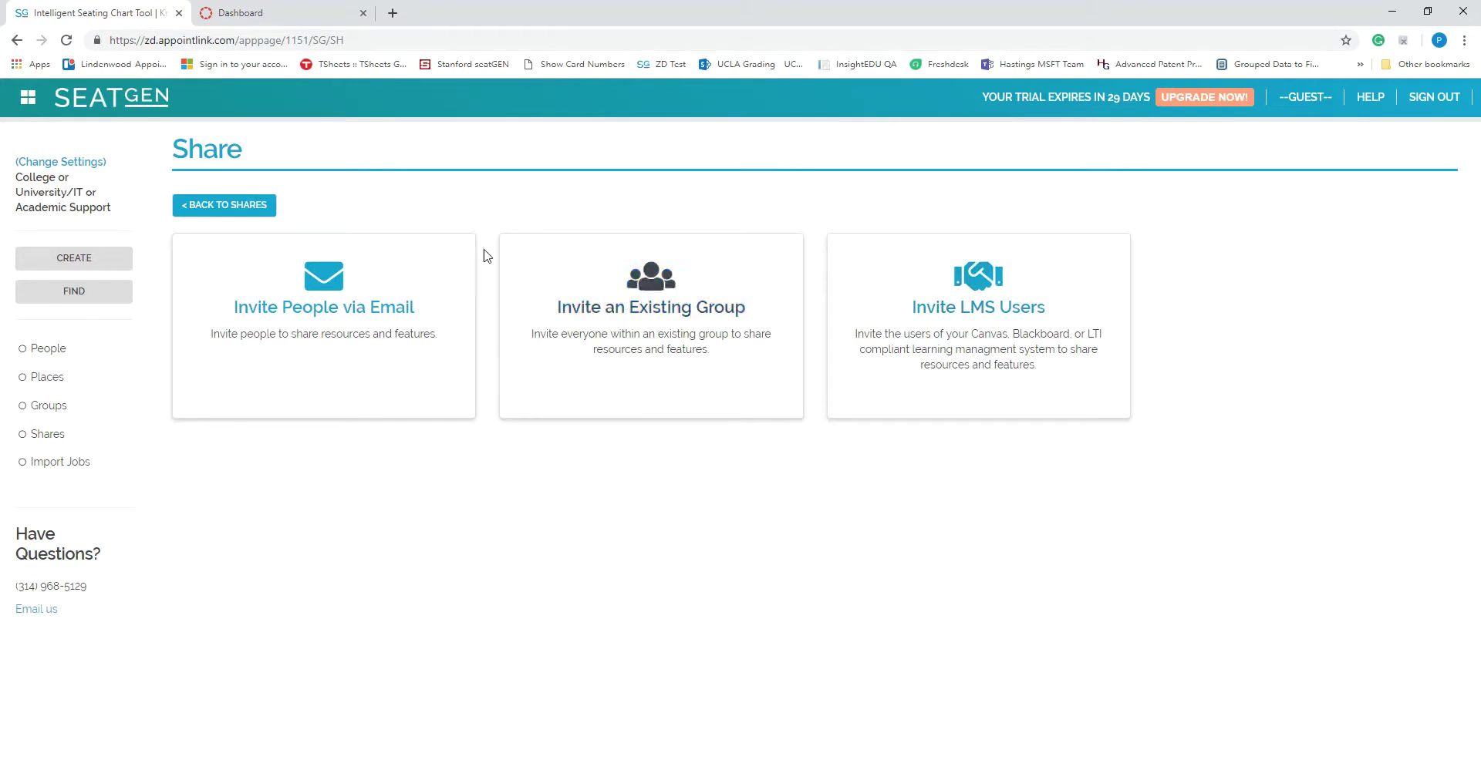
pyautogui.click(313, 291)
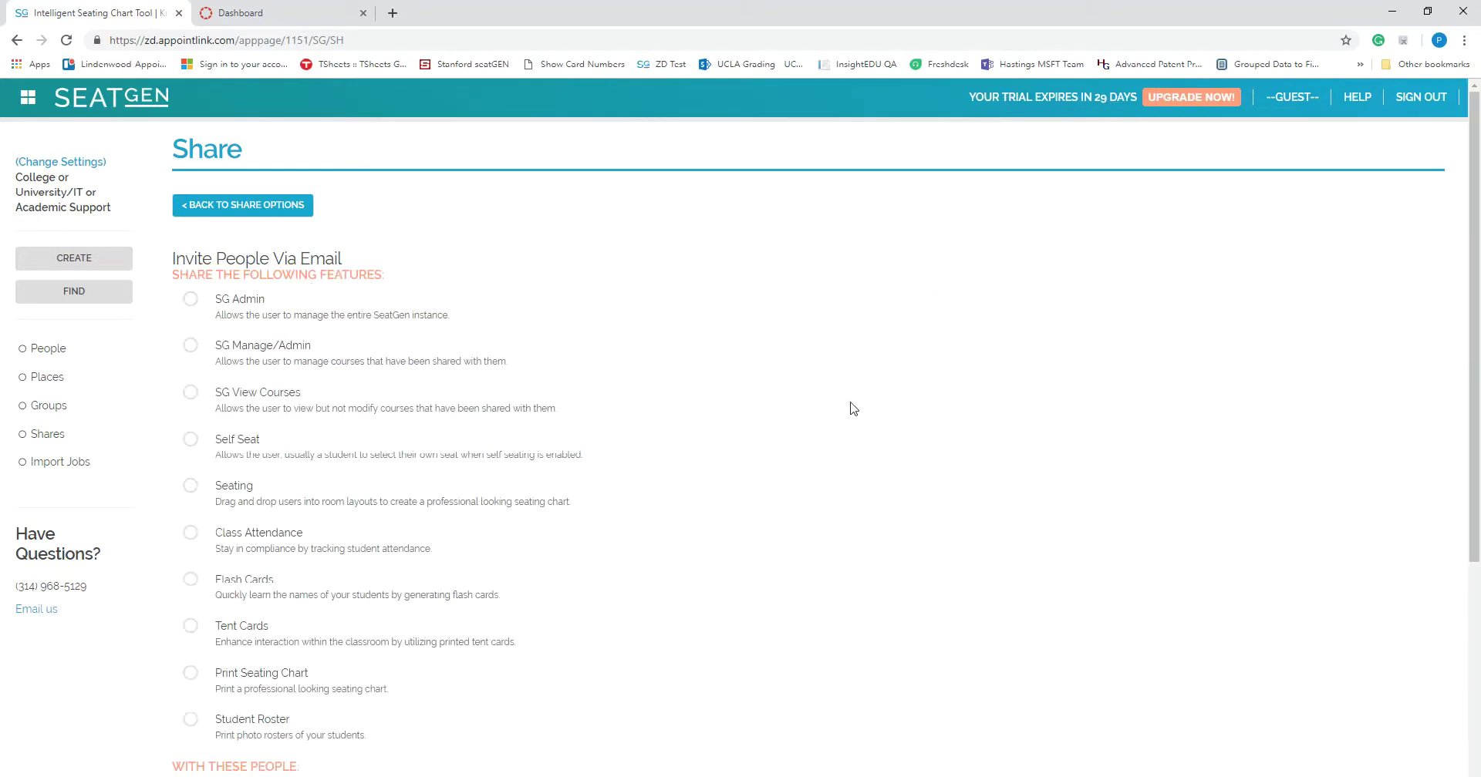
pyautogui.scroll(-2, 883, 400)
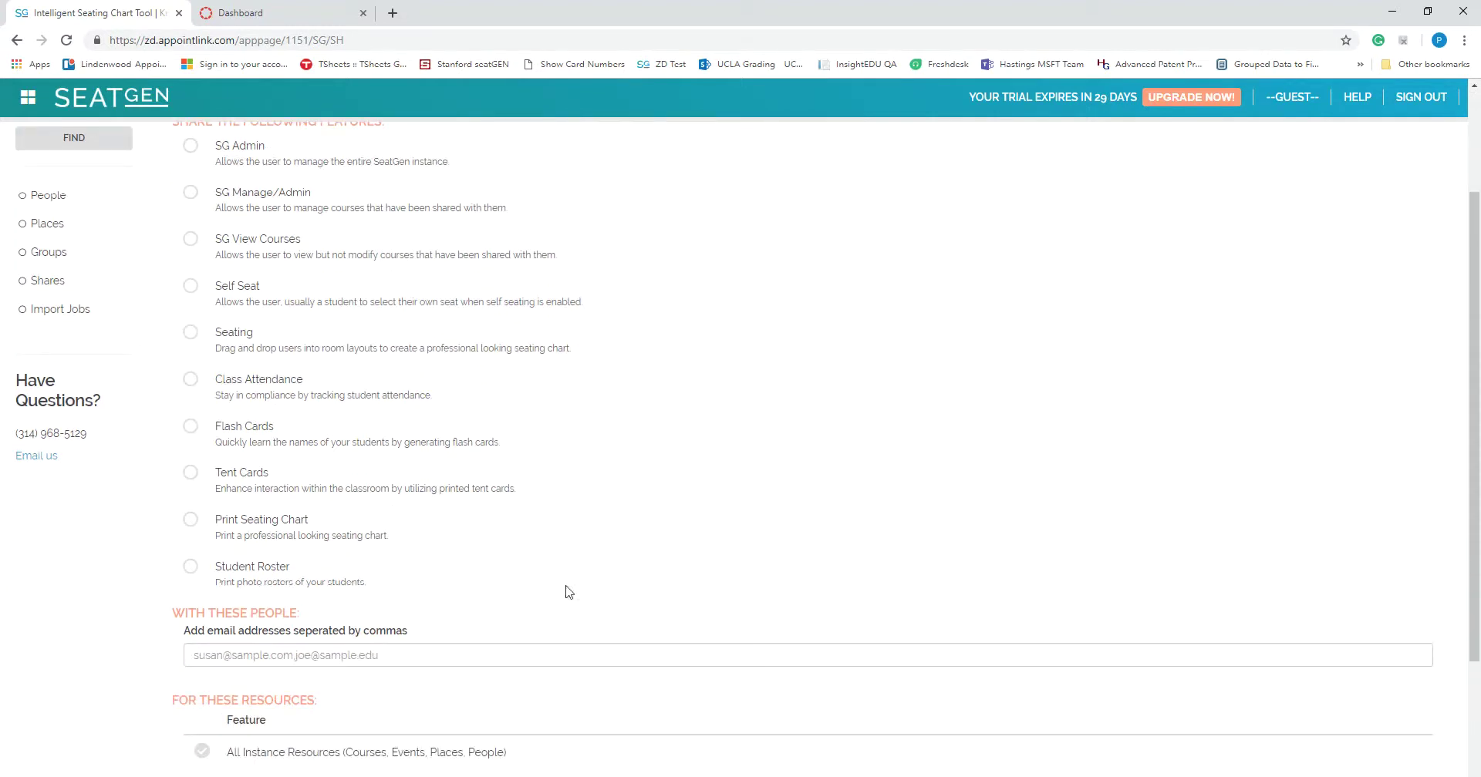
pyautogui.scroll(1, 640, 538)
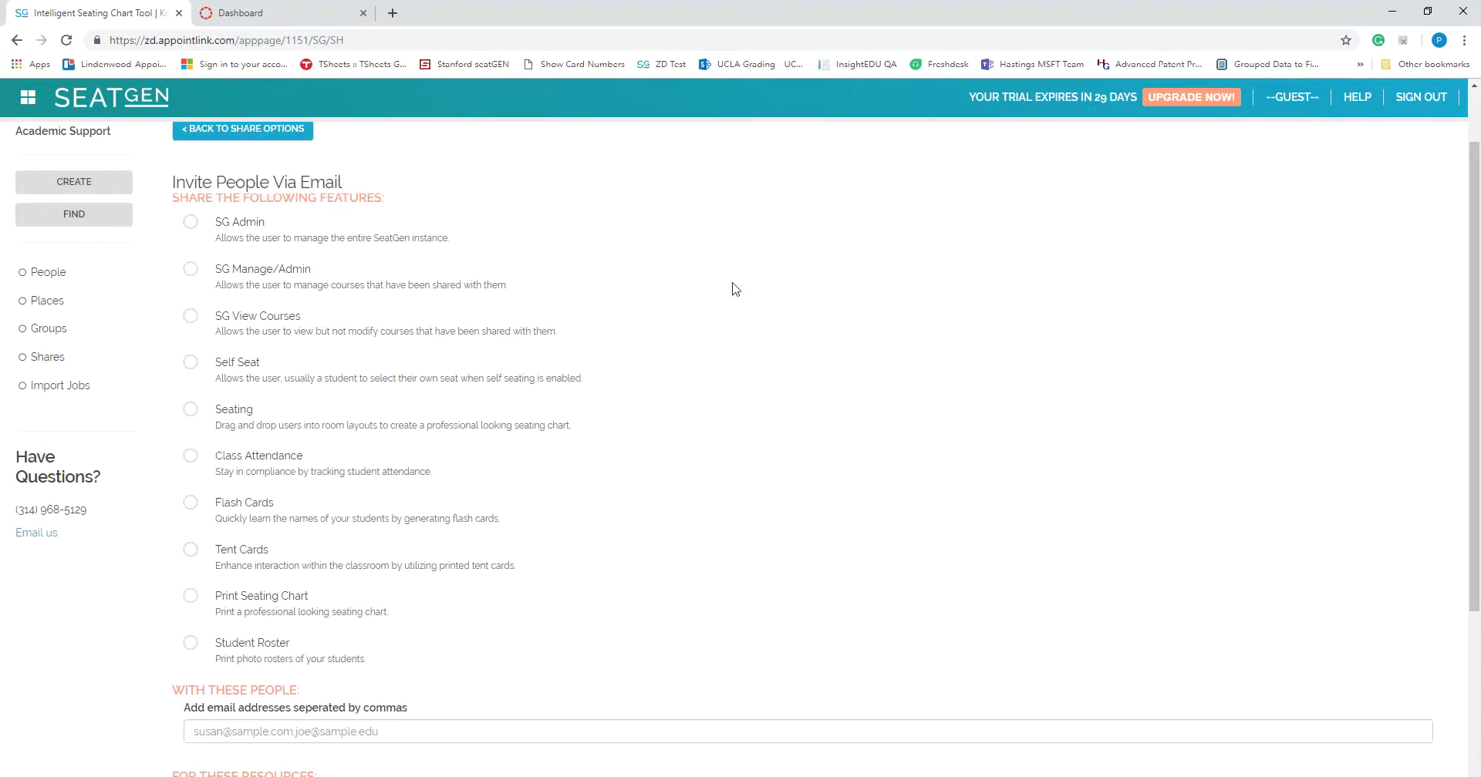
# Select all ten features for the share, from SG Admin through Student Roster.
pyautogui.click(191, 223)
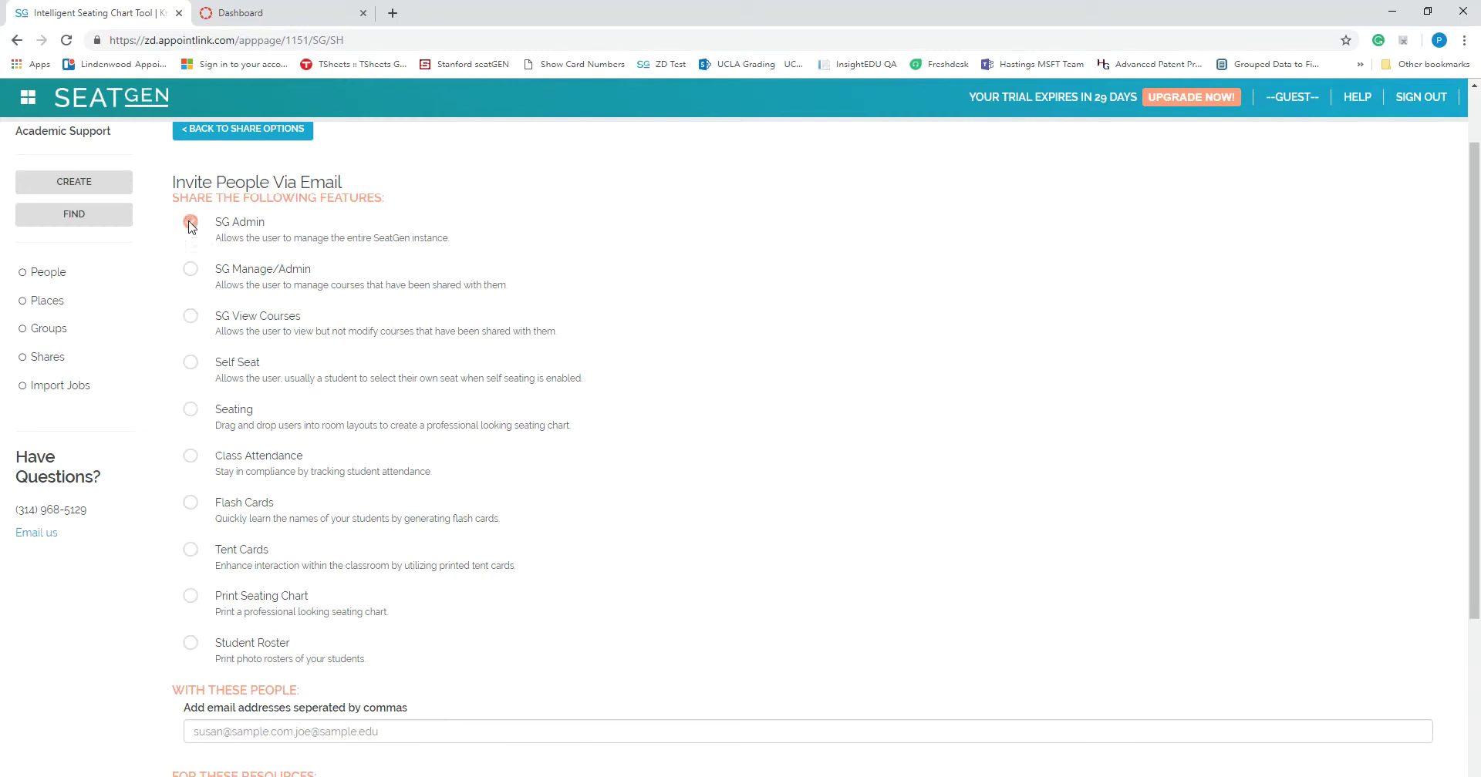
pyautogui.click(192, 272)
pyautogui.click(192, 317)
pyautogui.click(191, 364)
pyautogui.click(192, 411)
pyautogui.click(191, 457)
pyautogui.click(192, 504)
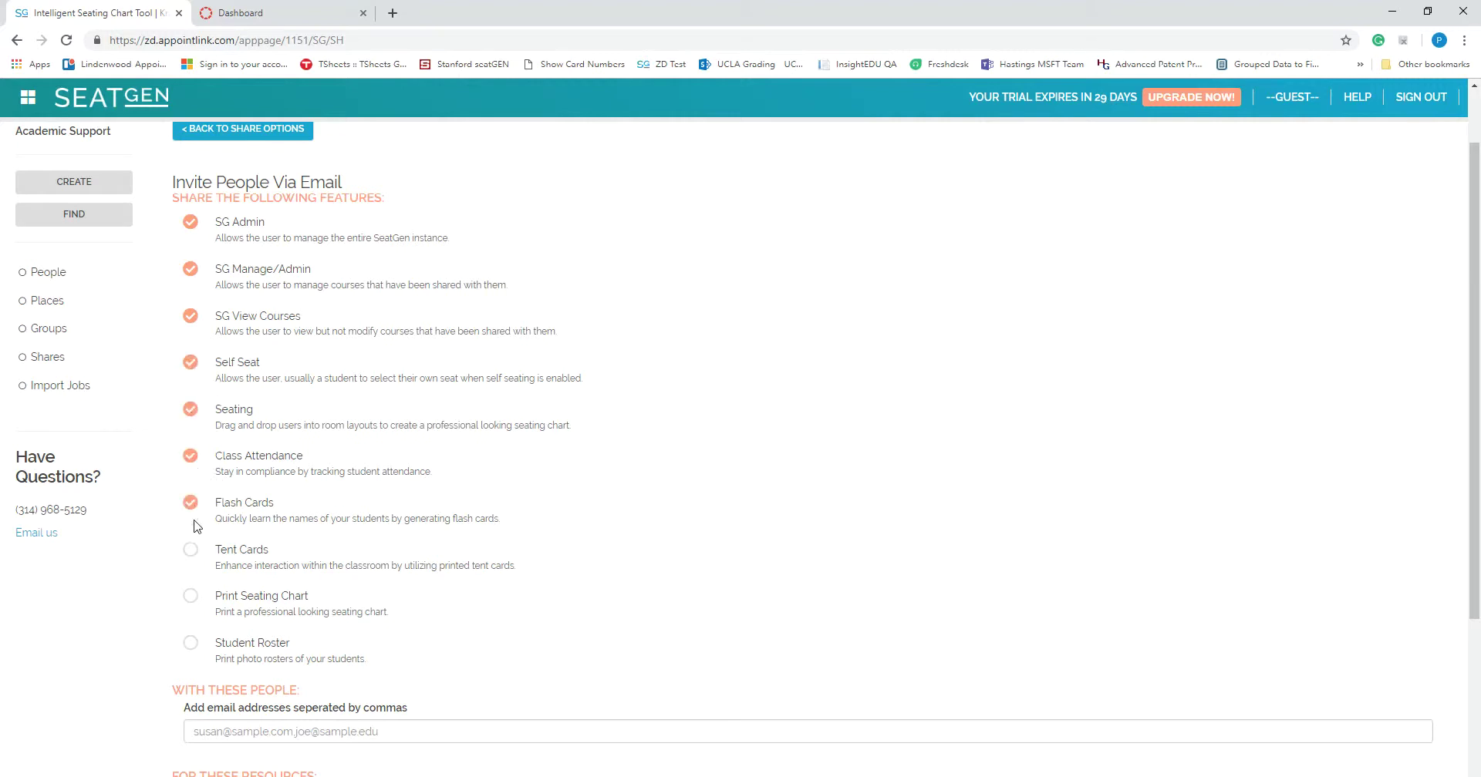
pyautogui.click(190, 550)
pyautogui.click(191, 597)
pyautogui.click(190, 643)
# Fill in the invitee's e-mail address for the new share.
pyautogui.scroll(-3, 810, 400)
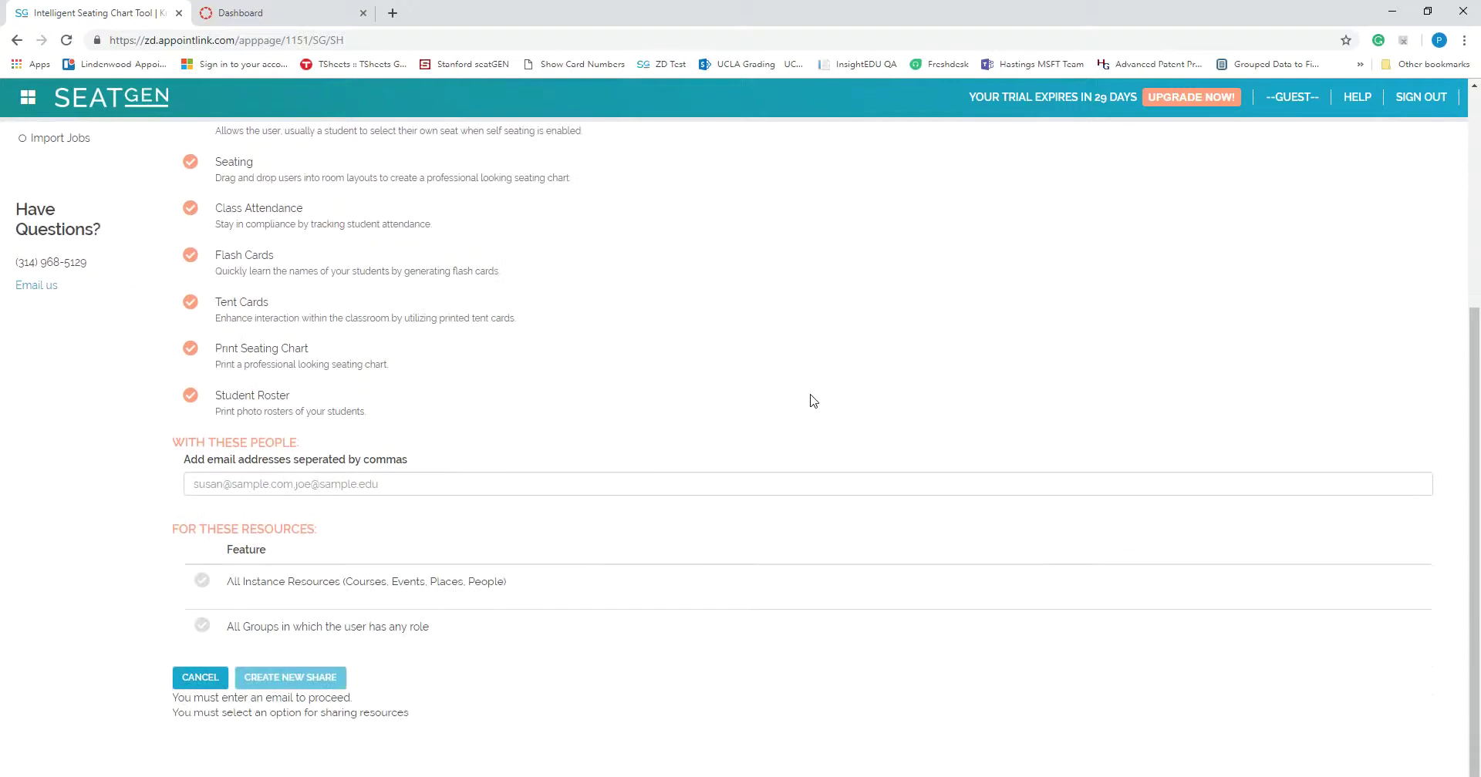
pyautogui.click(193, 486)
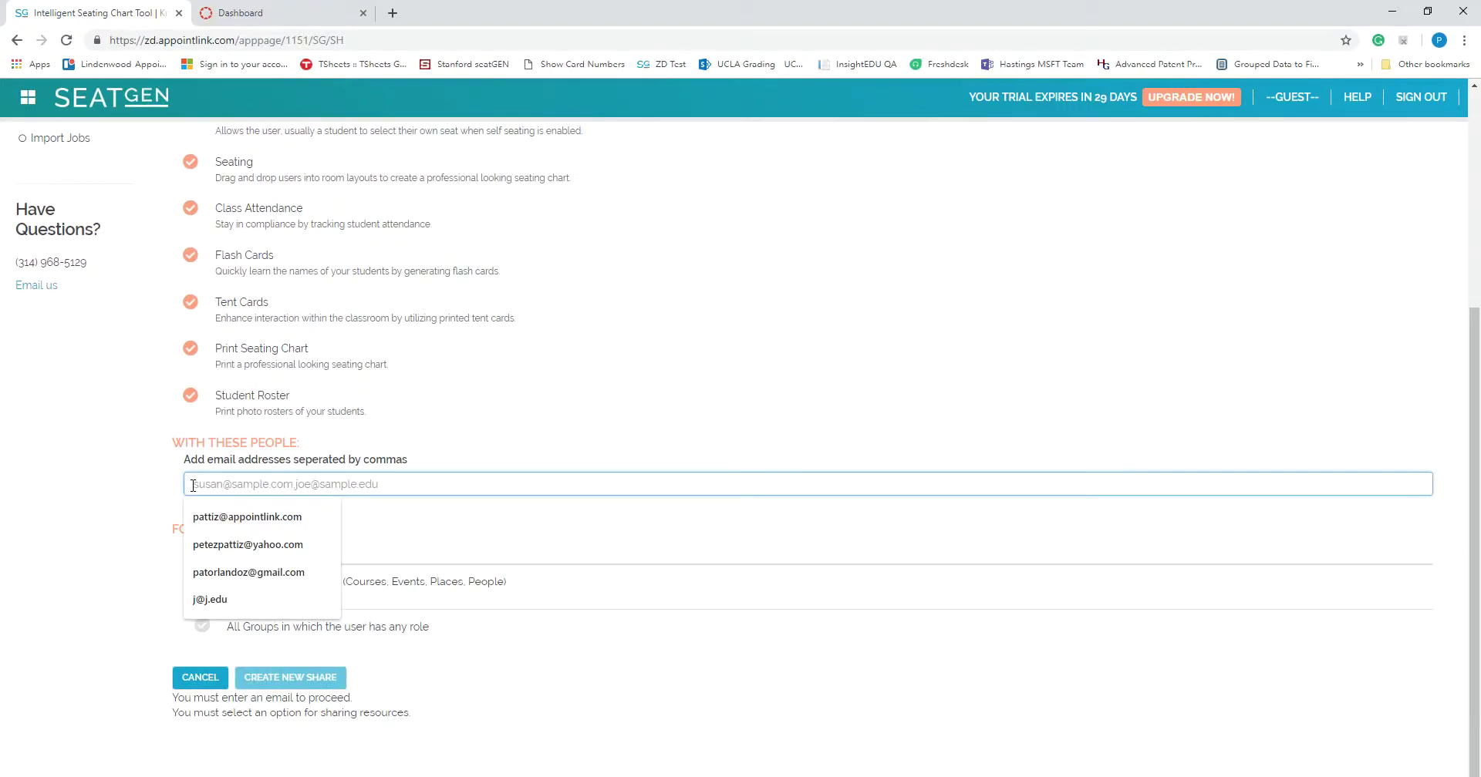
pyautogui.click(231, 517)
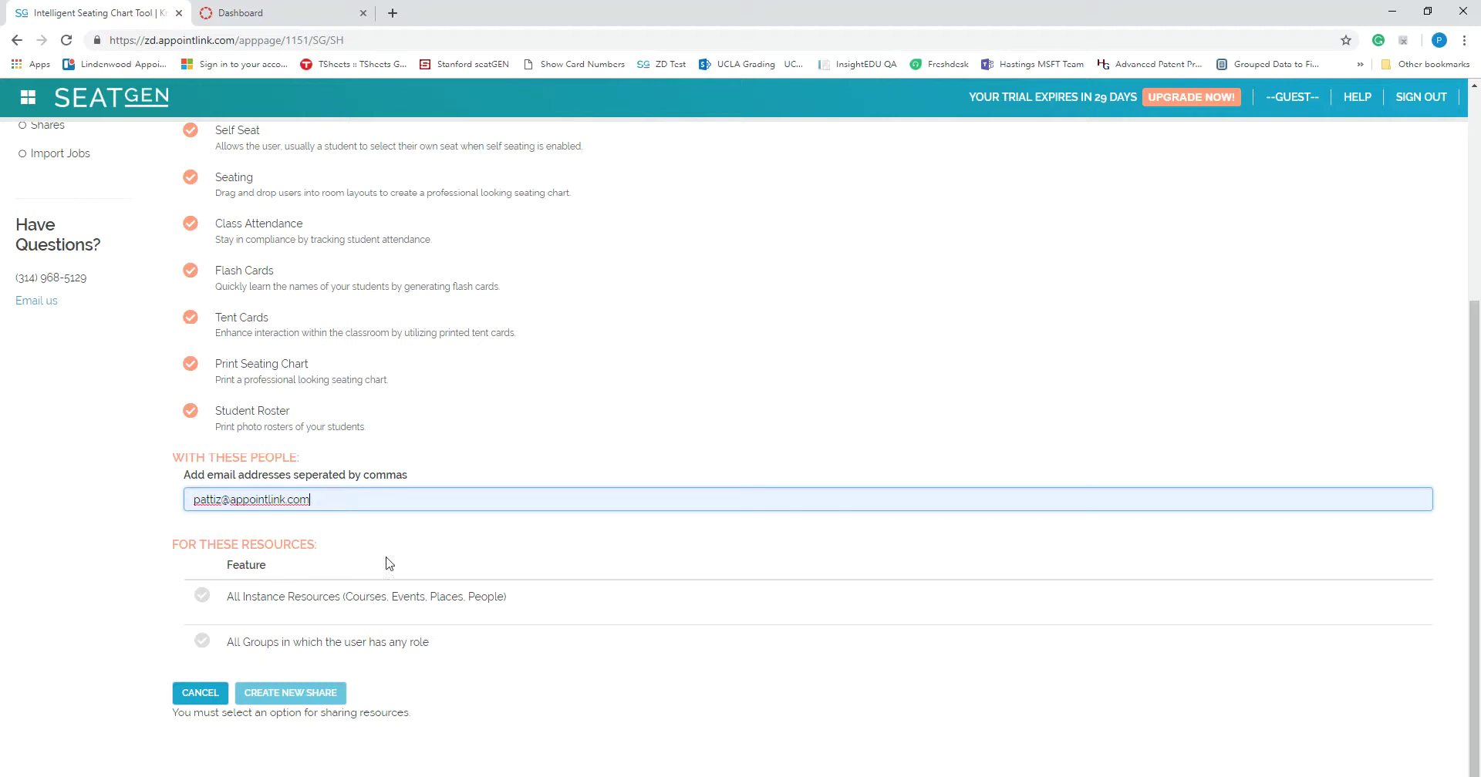
# Apply the new share to All Instance Resources, create it and return to the shares list.
pyautogui.click(200, 598)
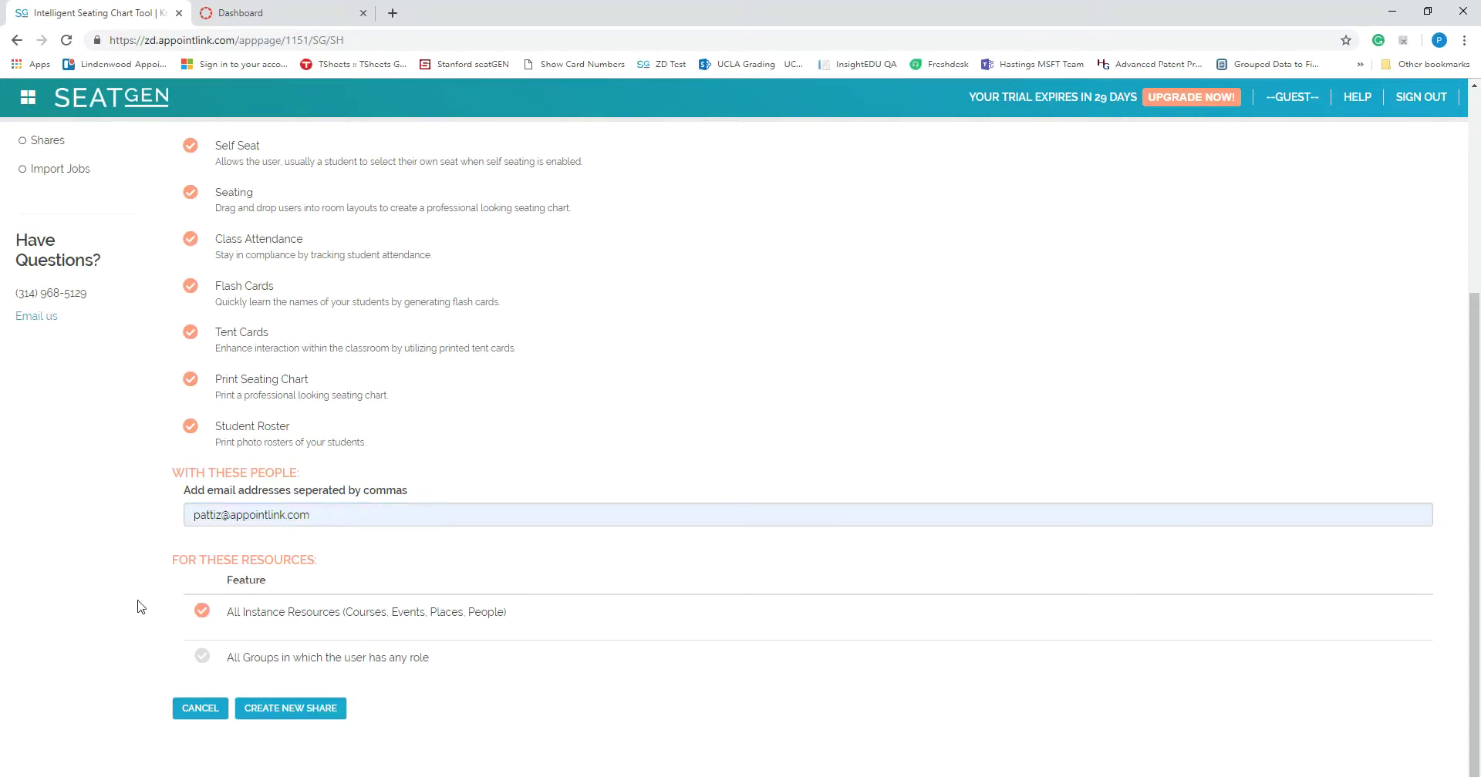
pyautogui.click(288, 714)
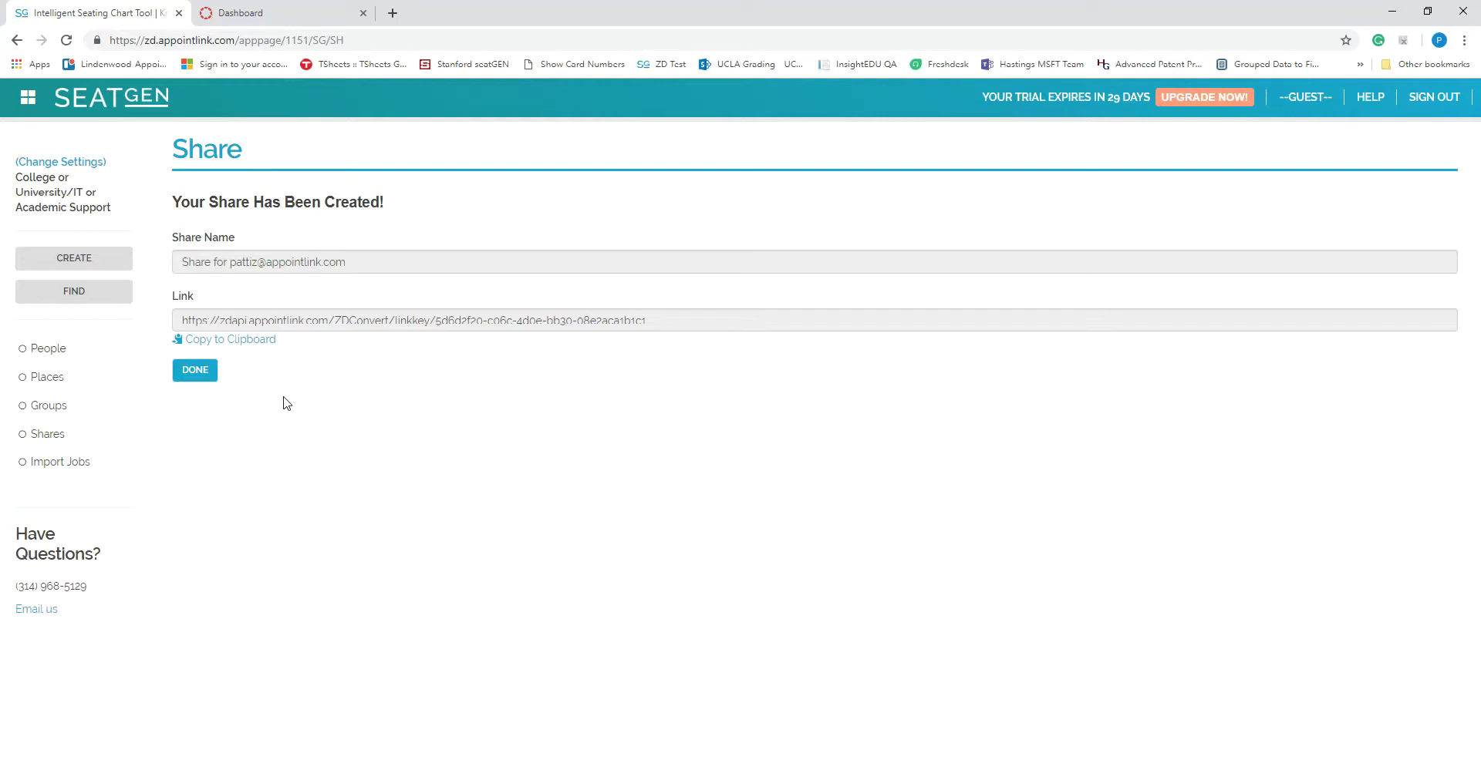
pyautogui.click(198, 372)
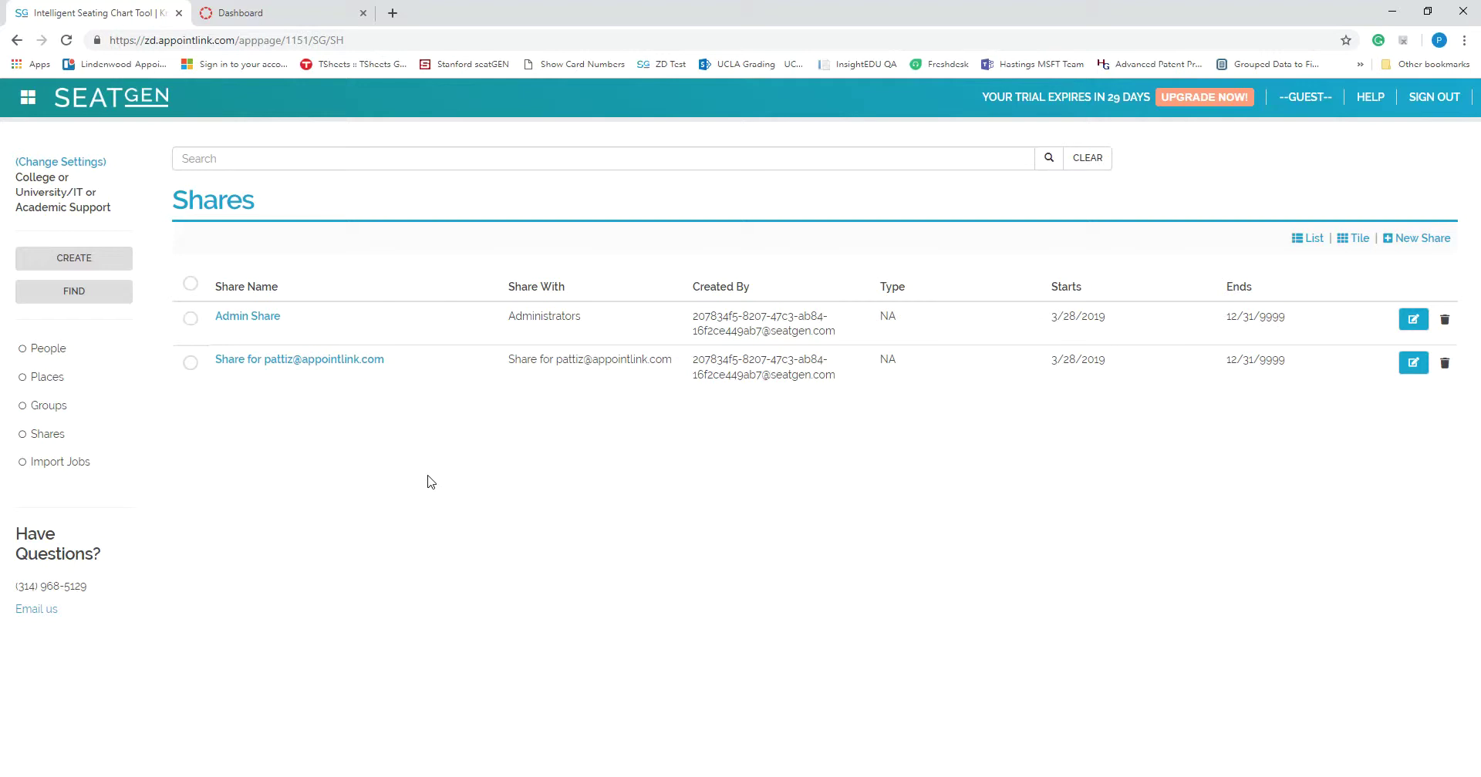
pyautogui.click(191, 363)
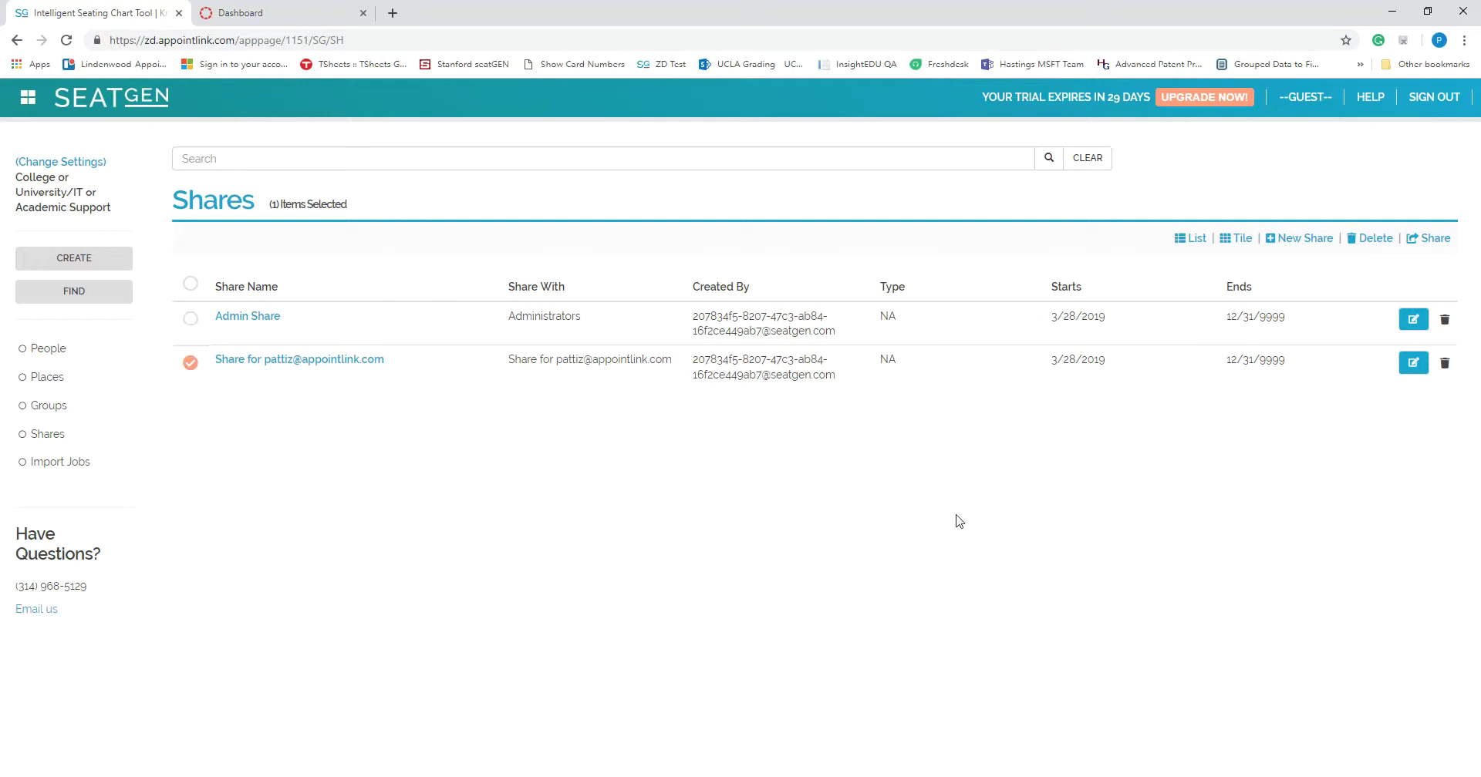
pyautogui.click(191, 364)
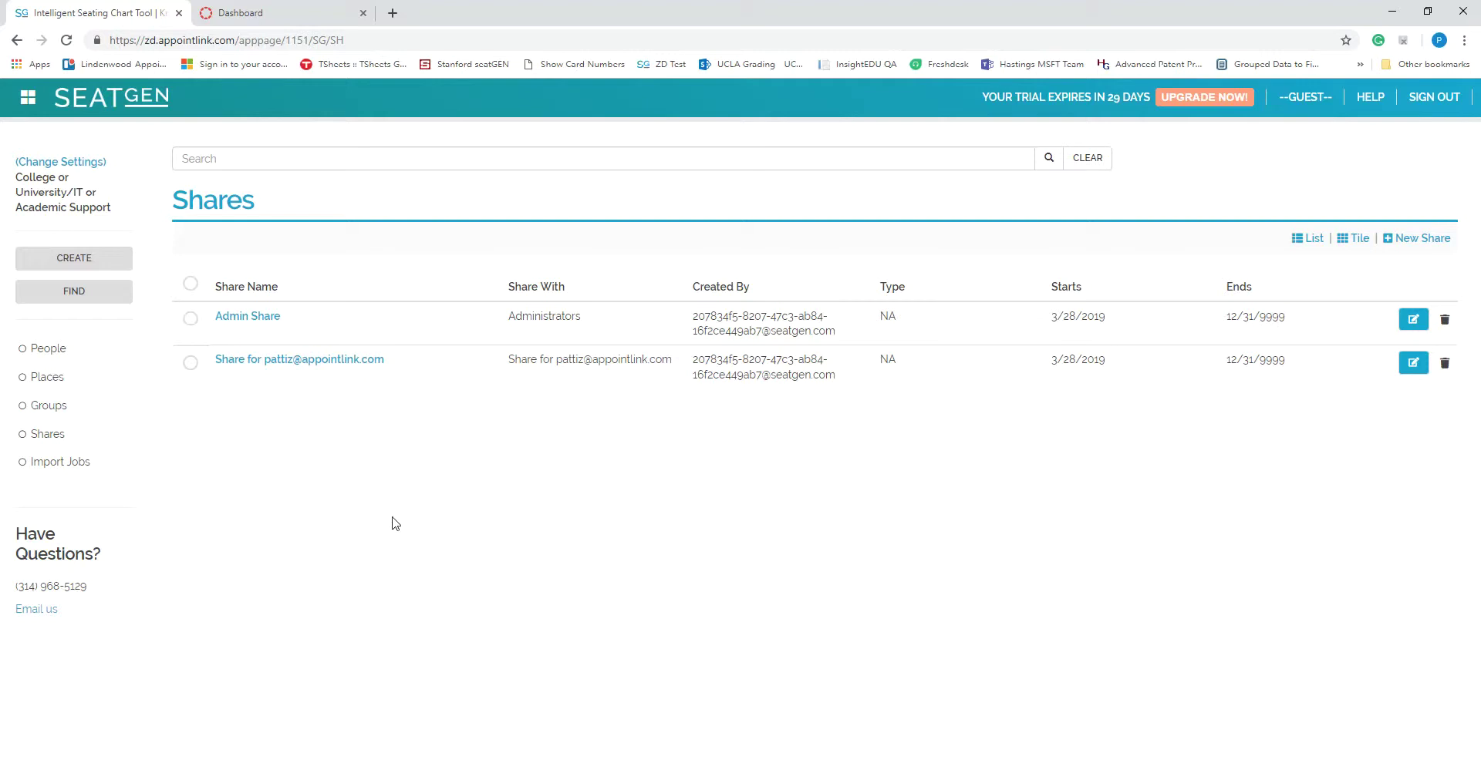
# Start a new import job and show the API configuration fields of the Canvas import source.
pyautogui.click(50, 470)
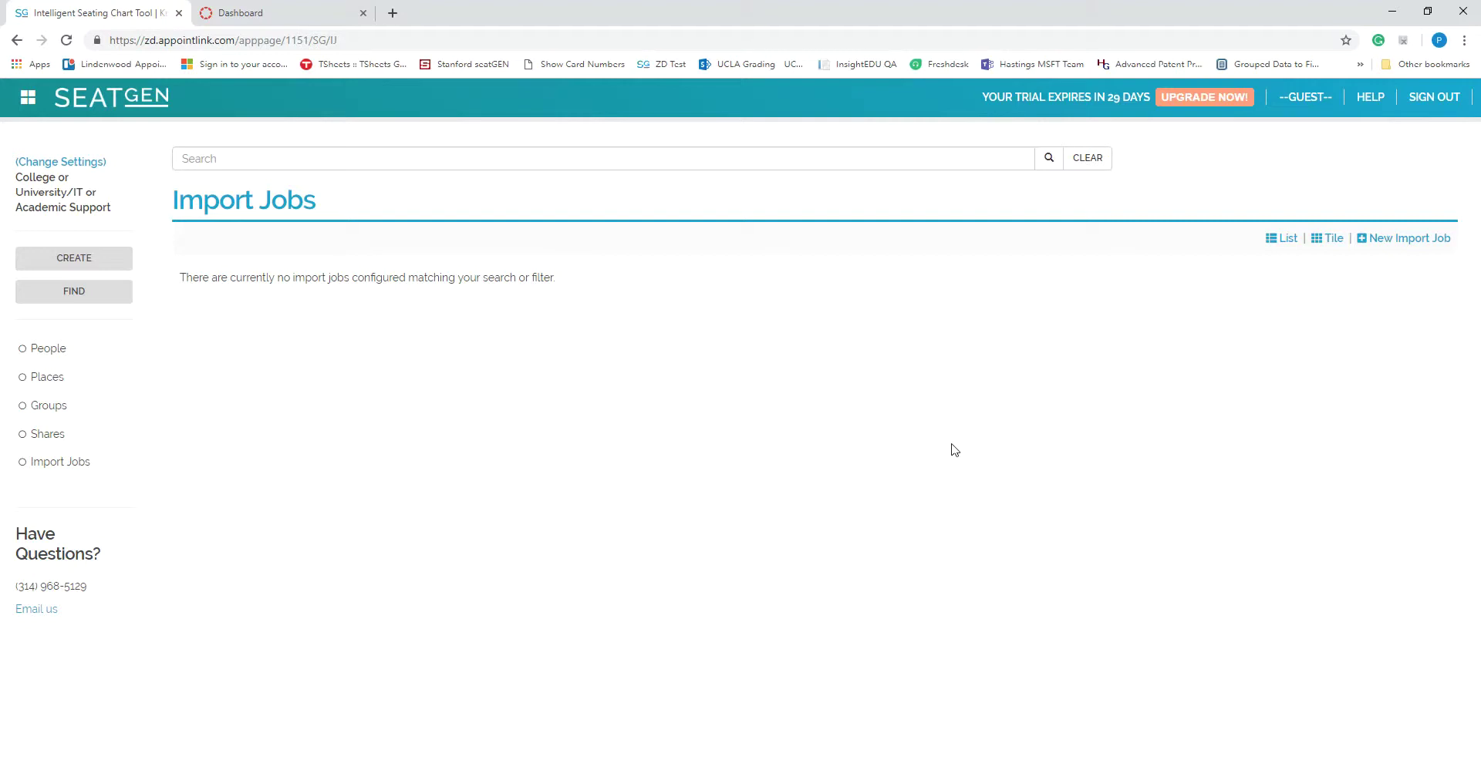
pyautogui.click(1375, 238)
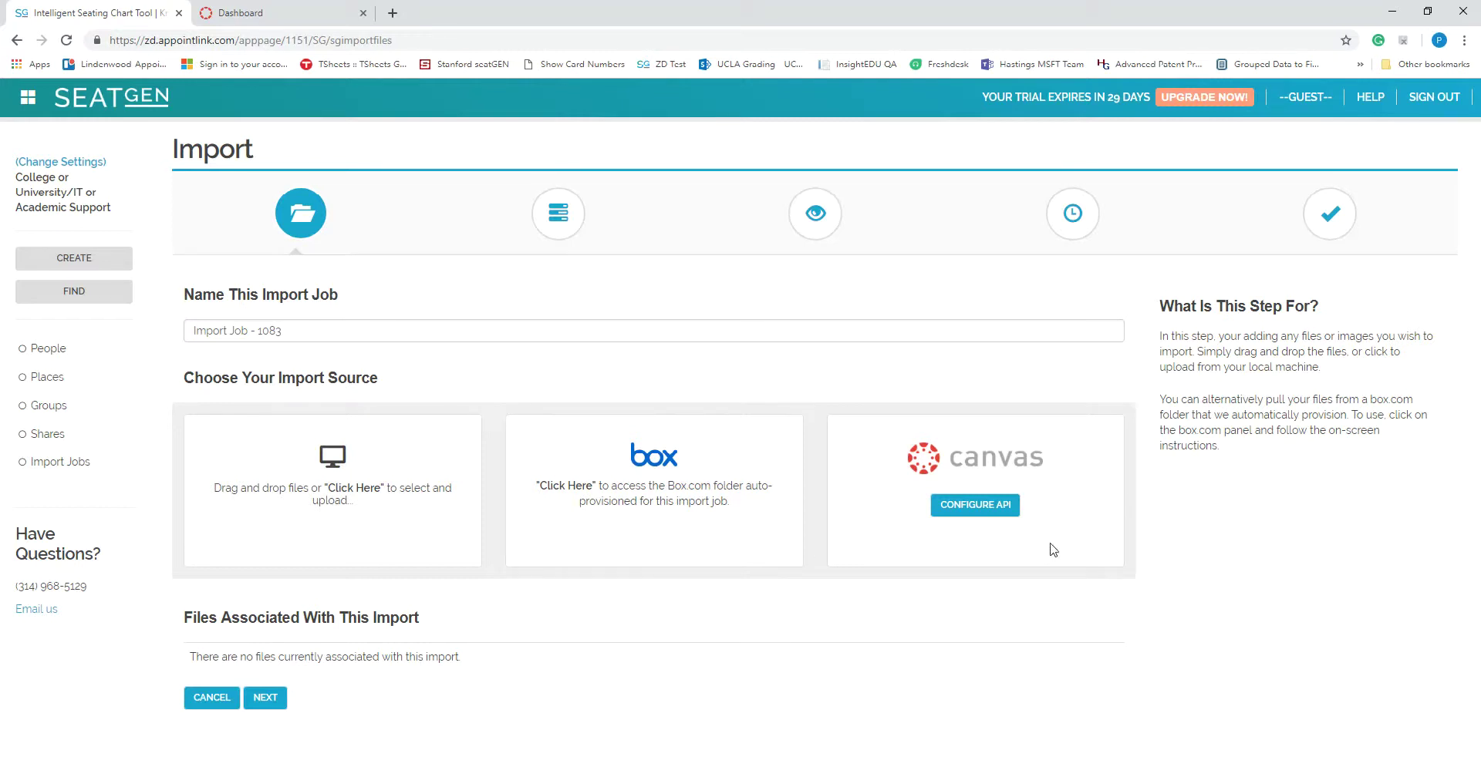
pyautogui.click(972, 509)
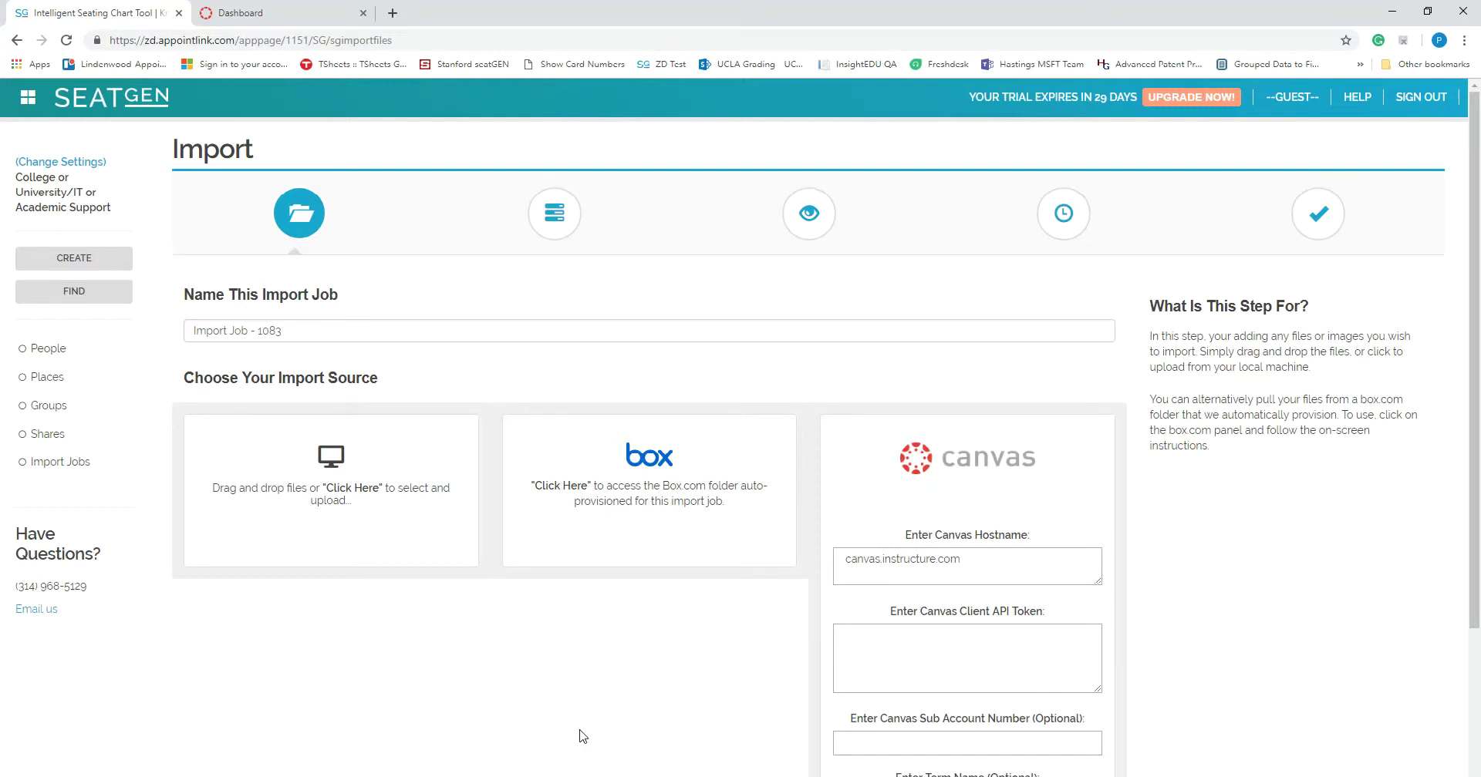
# Add demo people file.csv, demo enrollment file.csv and demo course file.csv from Zero Deploy's Demo Files folder to the import.
pyautogui.click(337, 492)
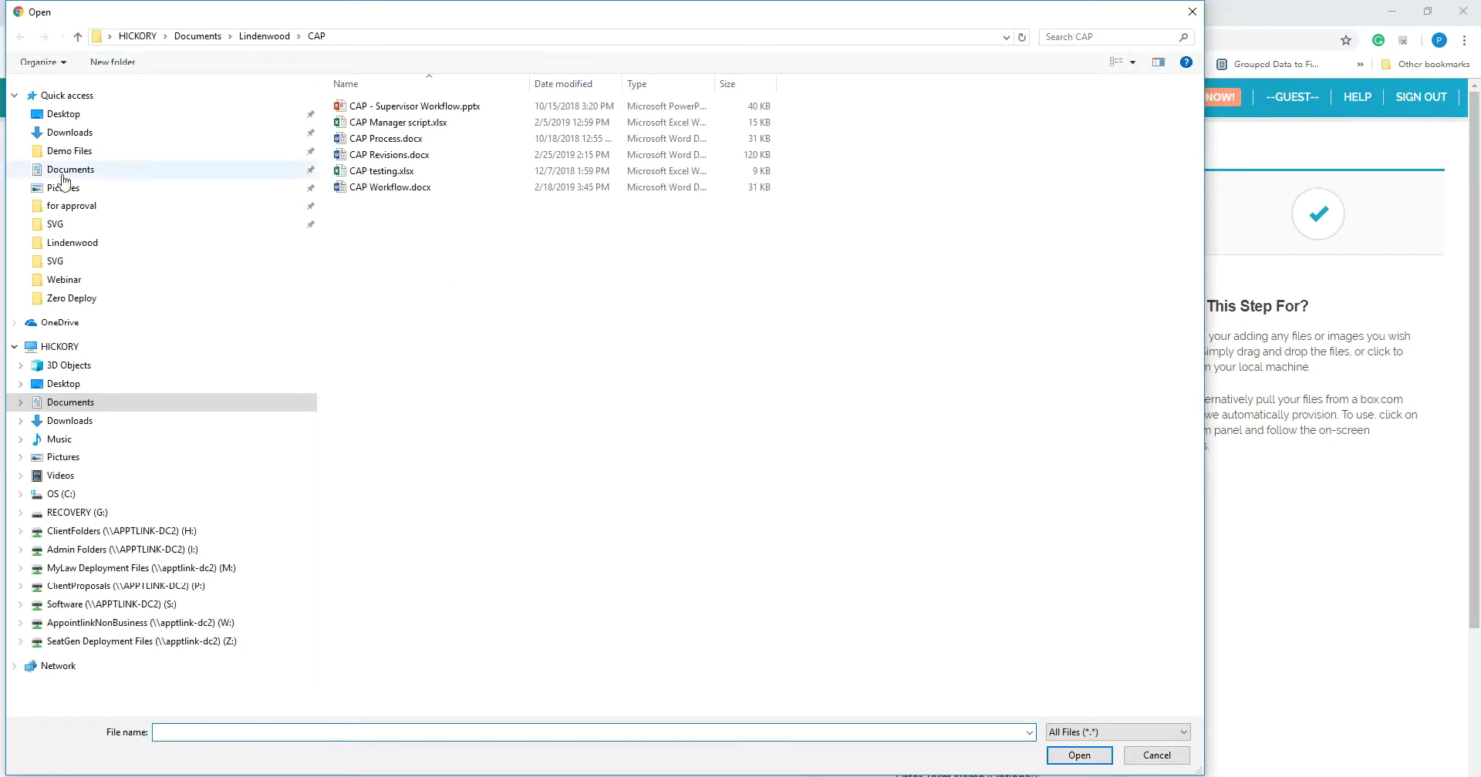
pyautogui.click(60, 300)
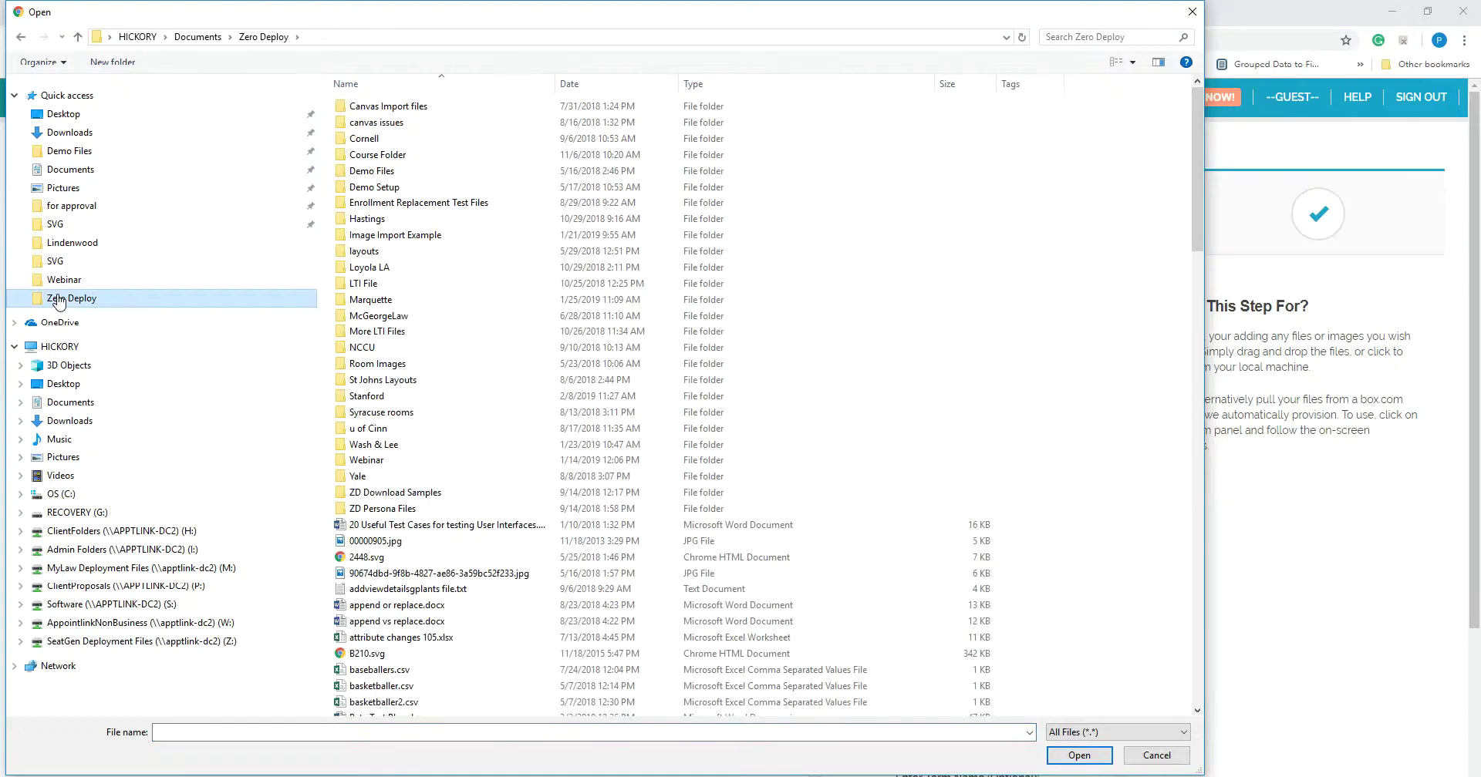
pyautogui.doubleClick(369, 172)
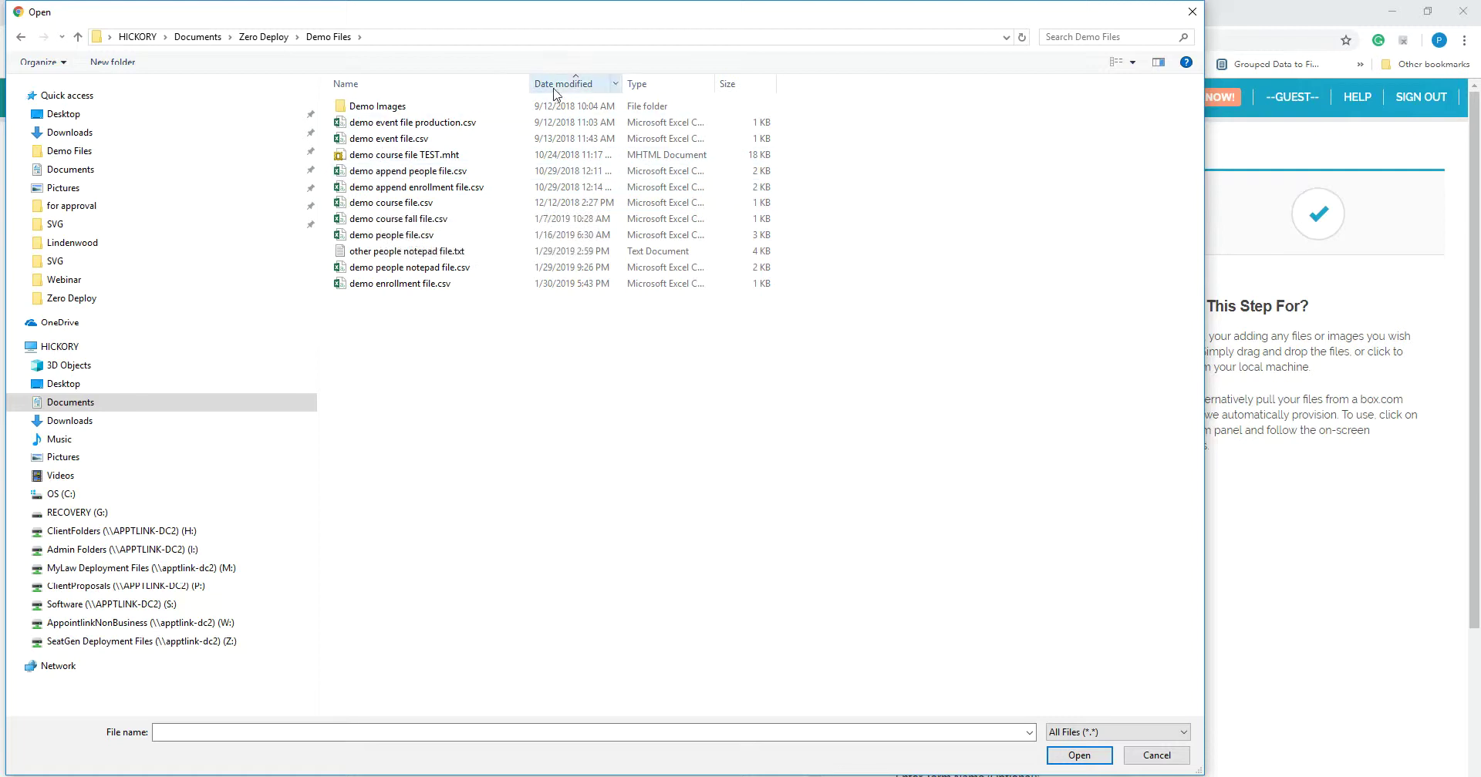
pyautogui.click(365, 240)
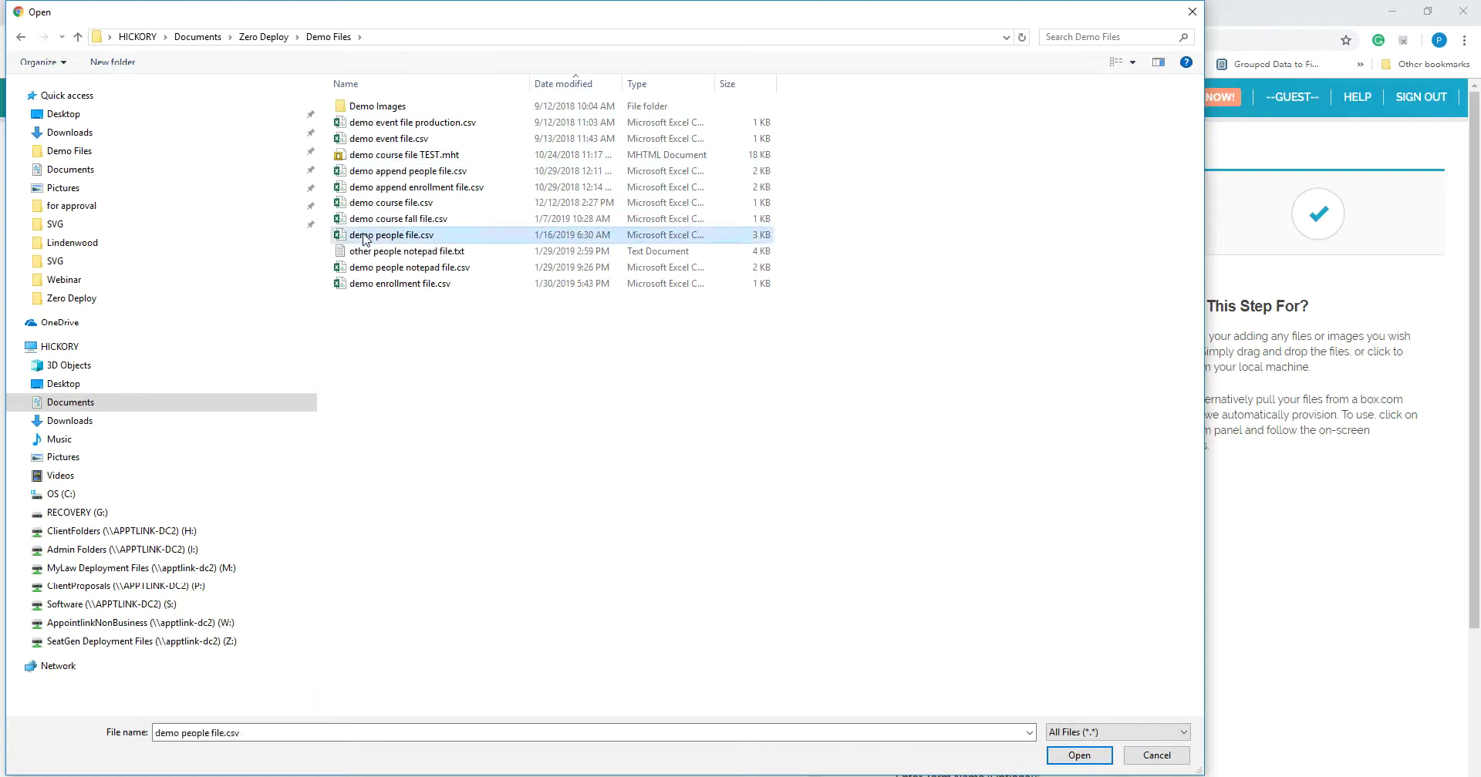
pyautogui.keyDown('ctrl'); pyautogui.click(363, 287); pyautogui.keyUp('ctrl')
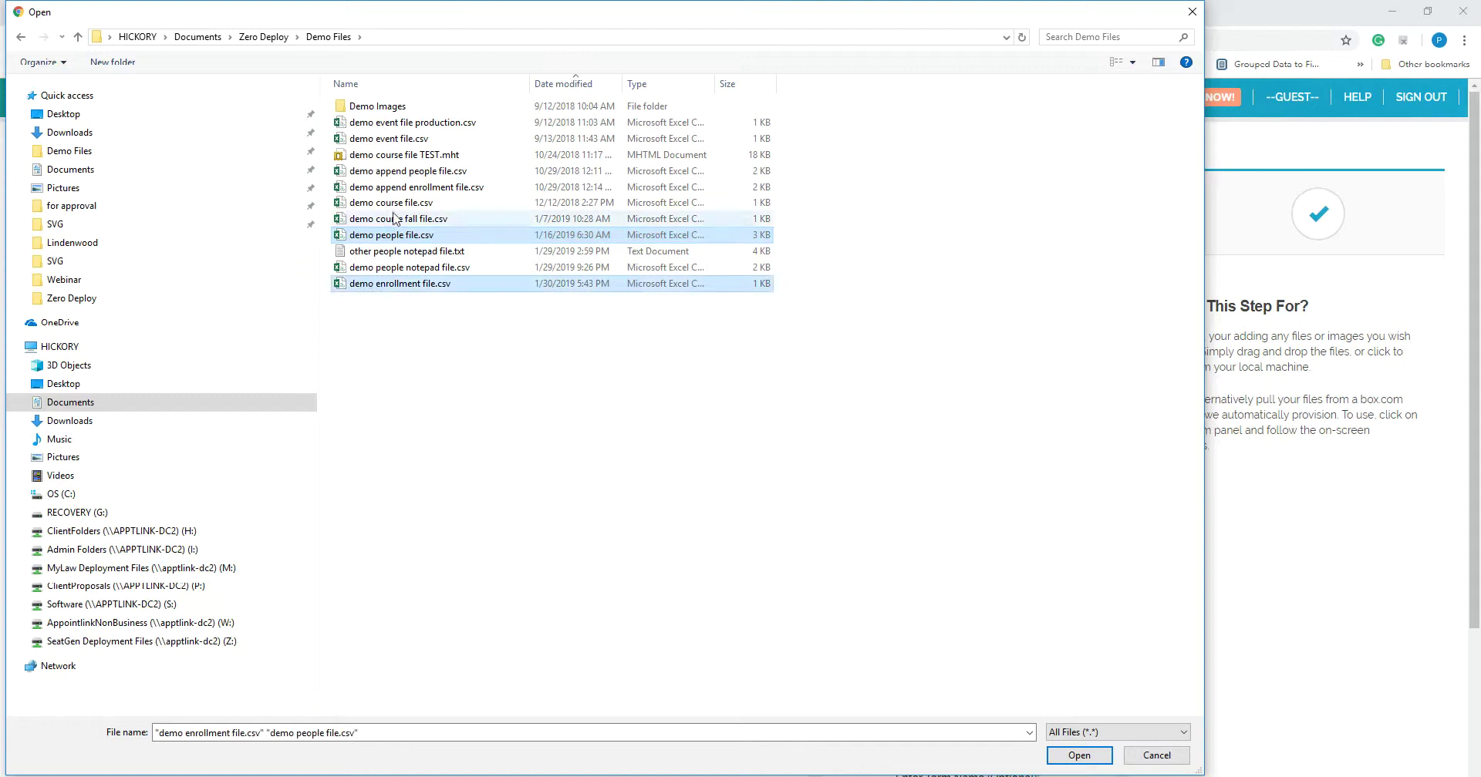
pyautogui.keyDown('ctrl'); pyautogui.click(391, 204); pyautogui.keyUp('ctrl')
pyautogui.click(1078, 755)
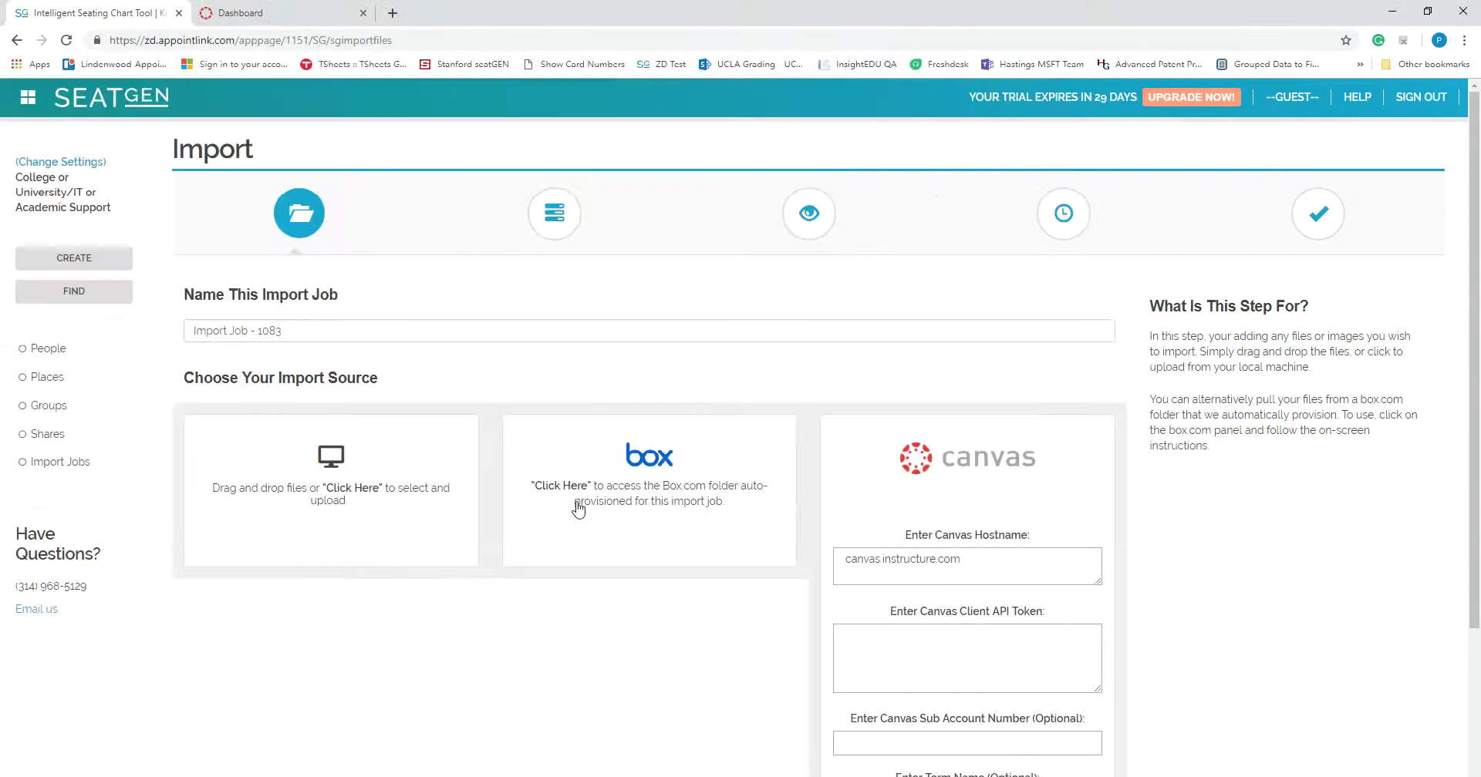
# Map the people file's Image to Image File Name and UndergraduateCollege to Undergrad College, and review the course and enrollment mappings.
pyautogui.scroll(-4, 684, 638)
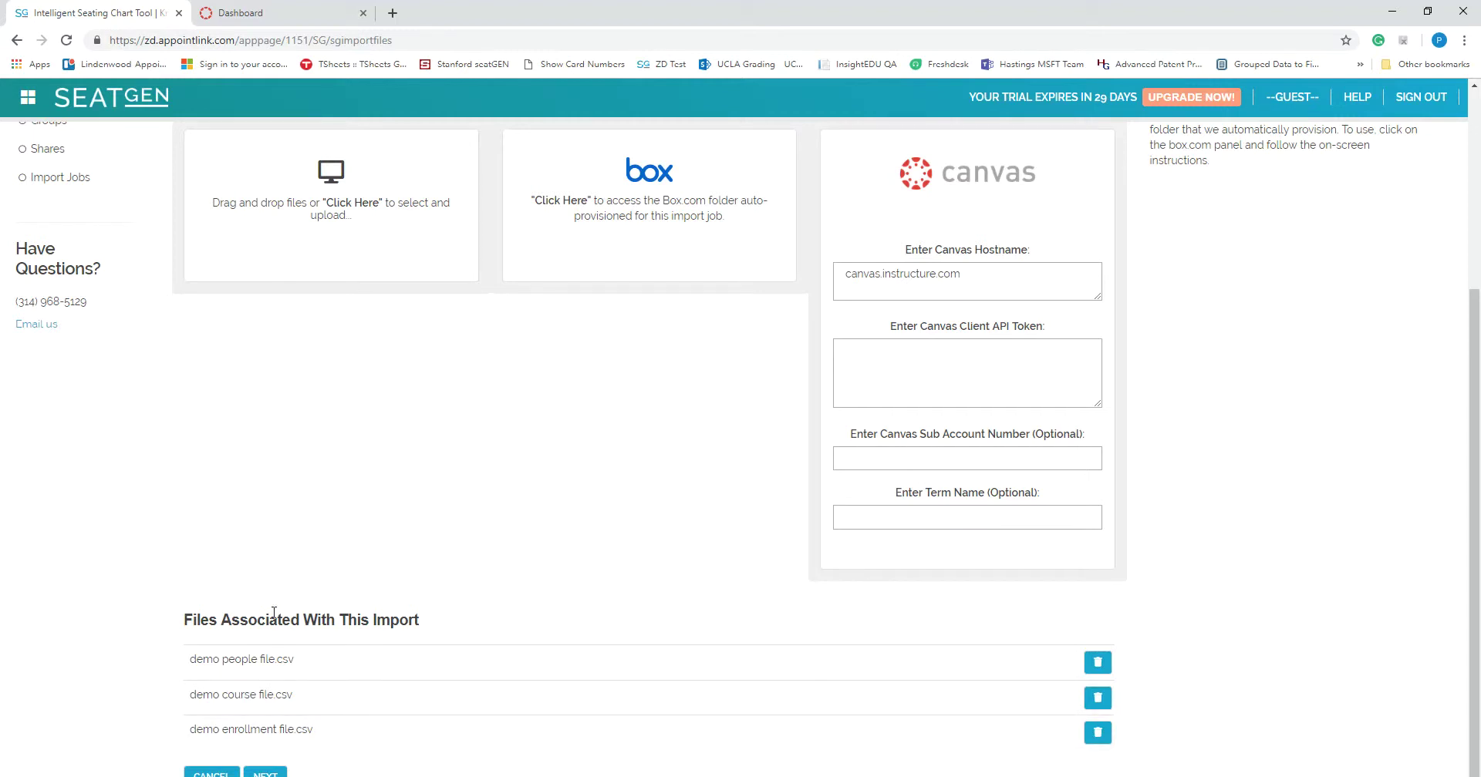
pyautogui.click(275, 772)
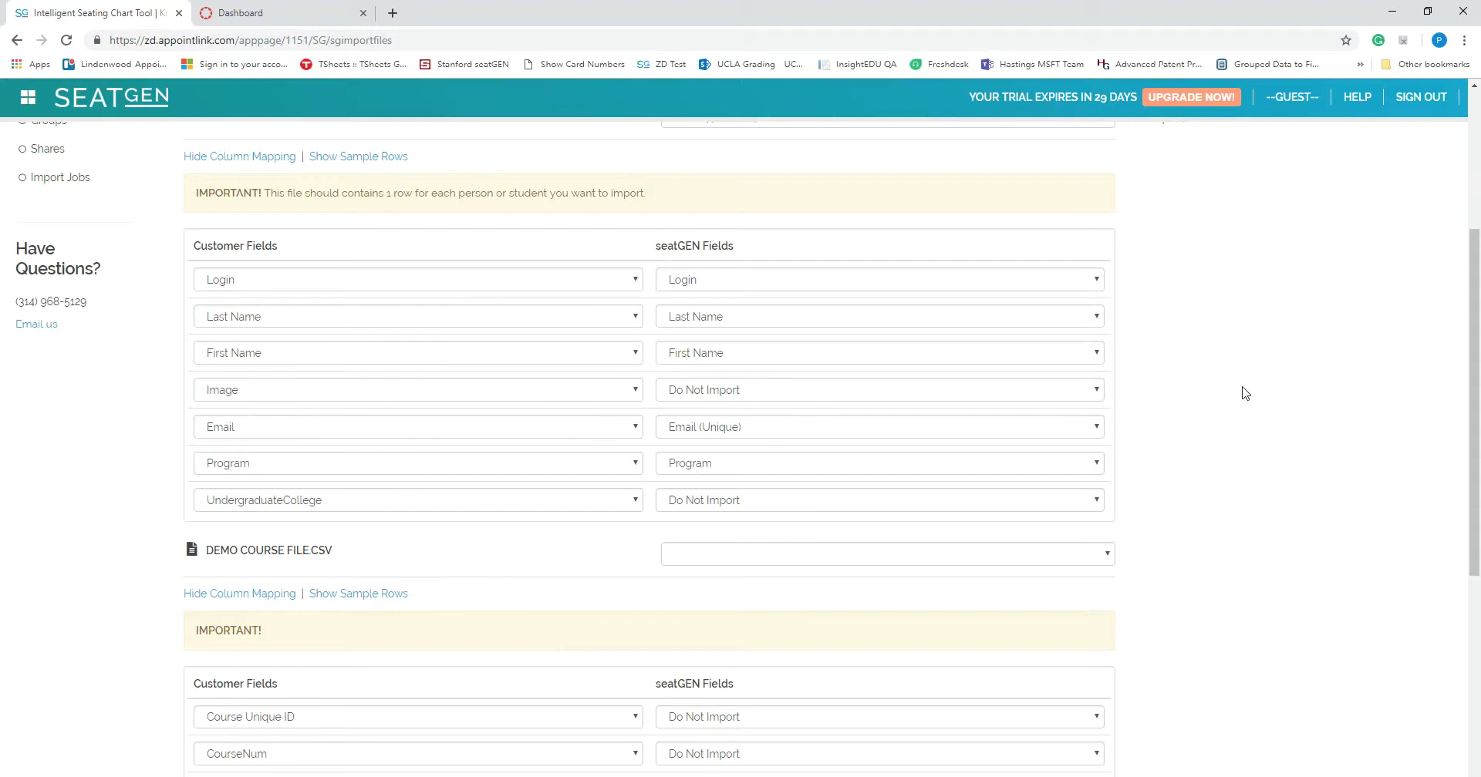
pyautogui.scroll(4, 1240, 390)
pyautogui.scroll(-1, 1238, 385)
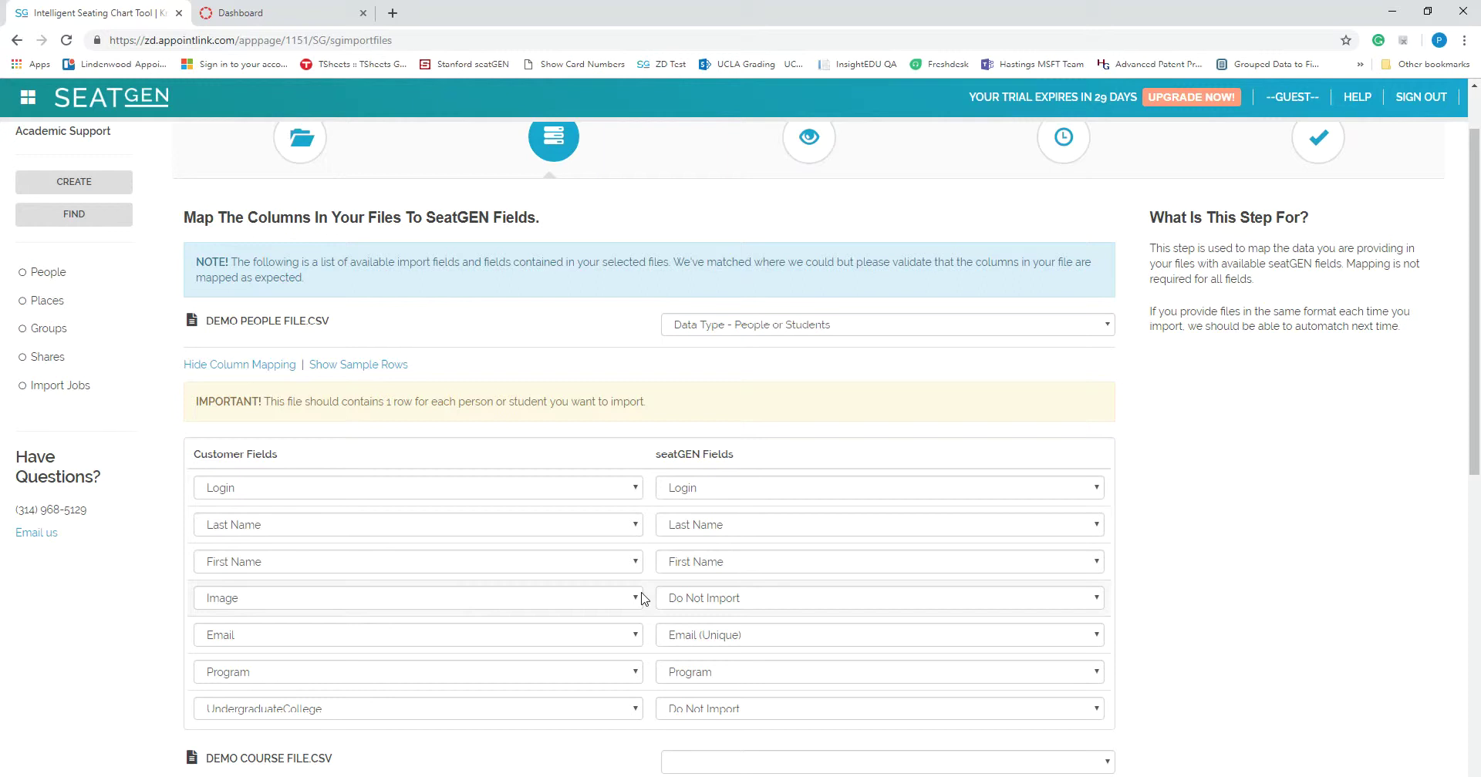
pyautogui.click(746, 606)
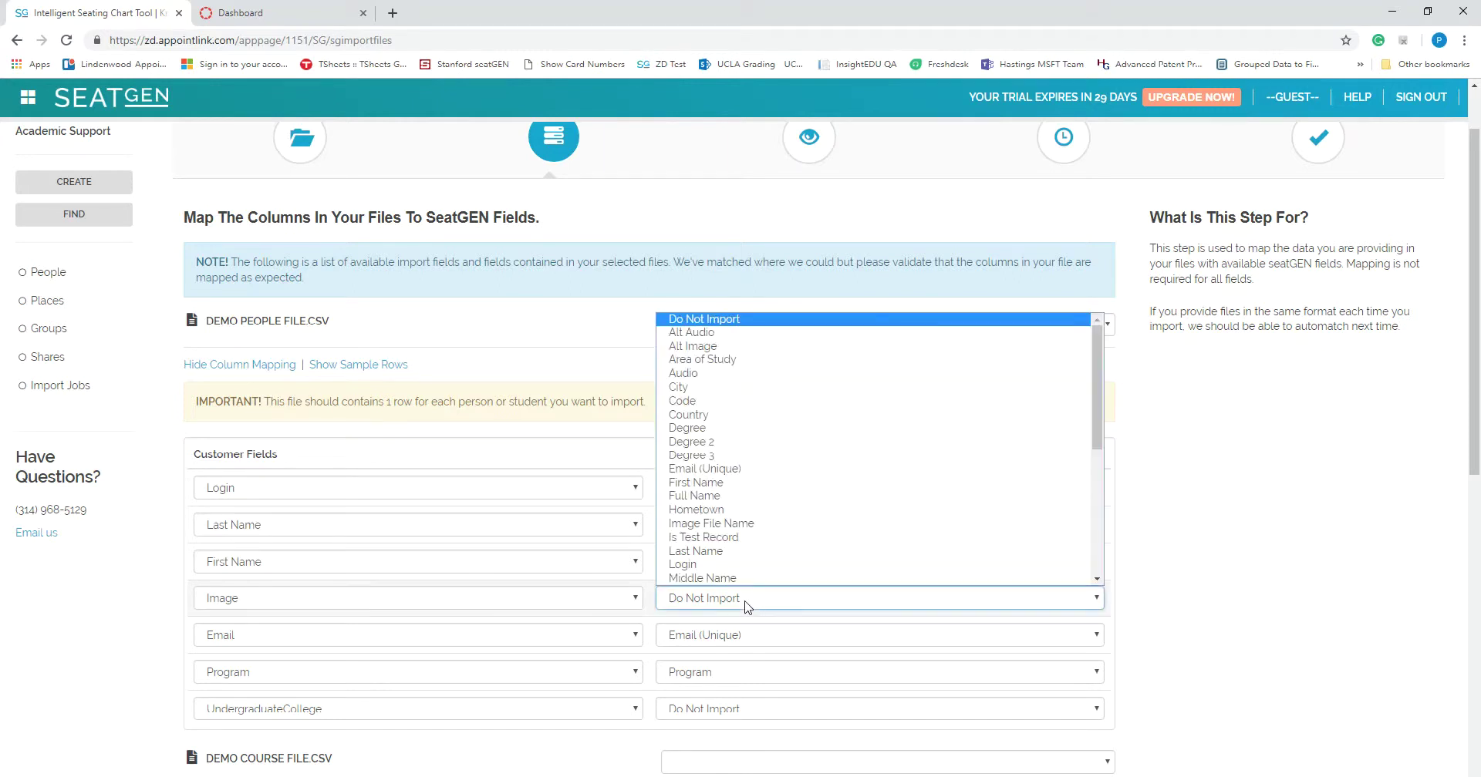
pyautogui.click(721, 524)
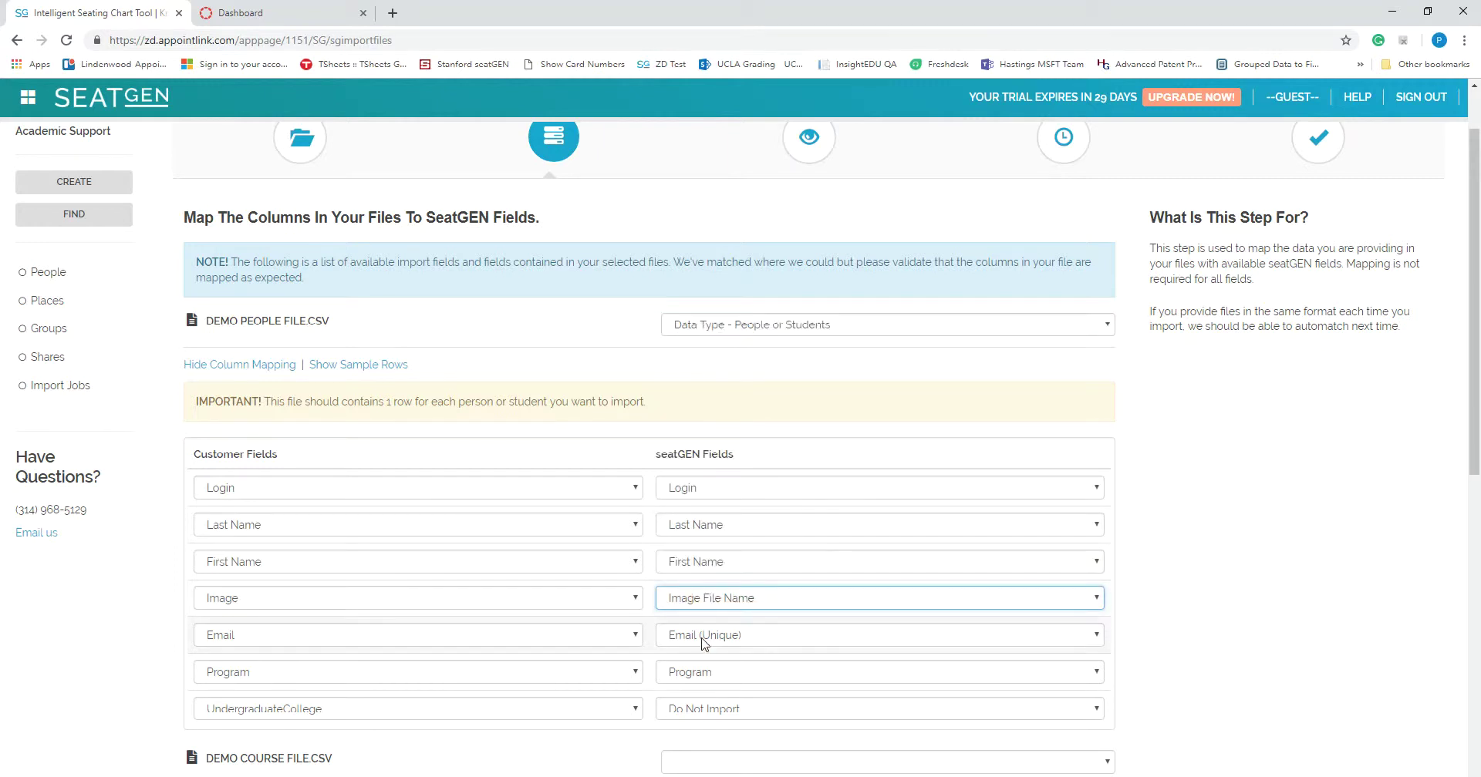
pyautogui.click(687, 714)
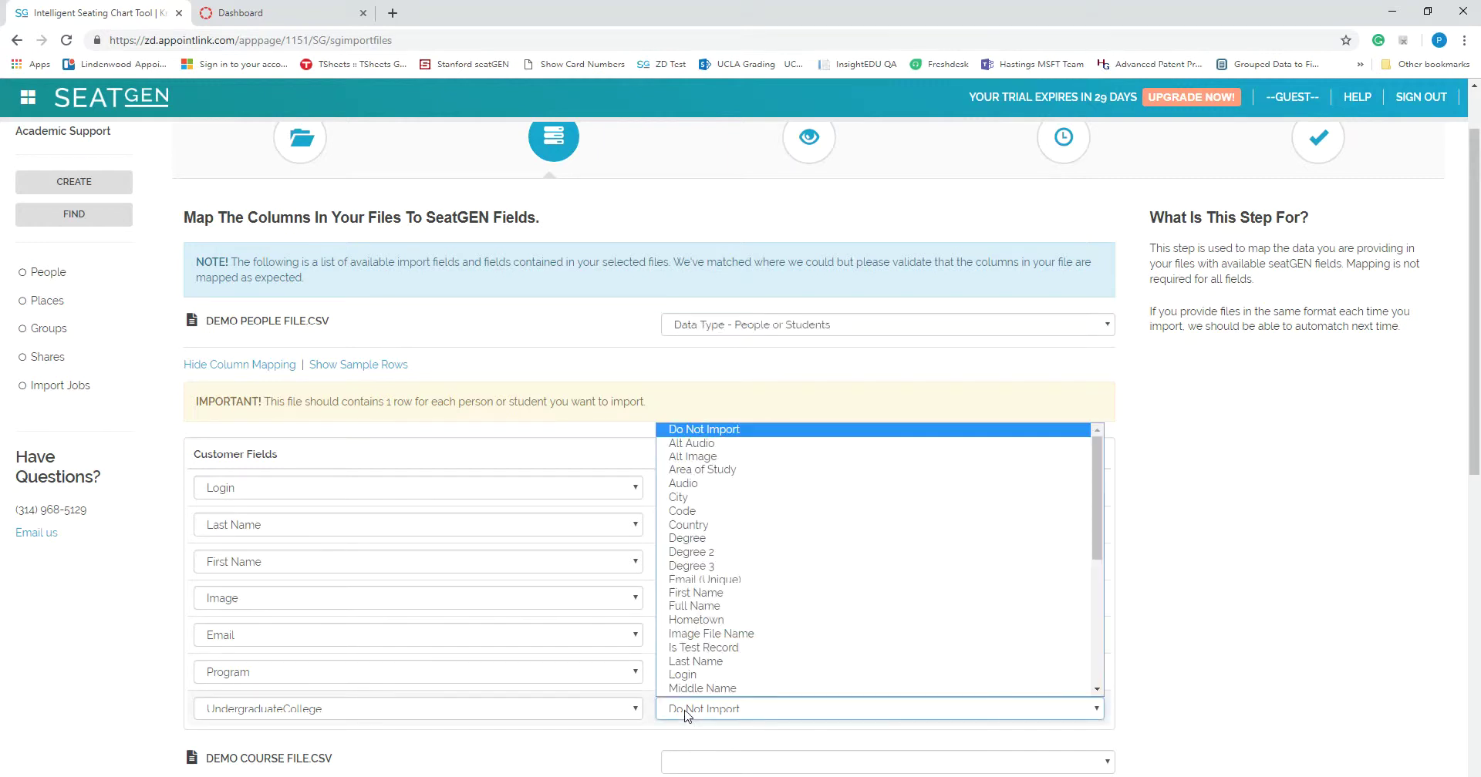
pyautogui.scroll(-6, 709, 624)
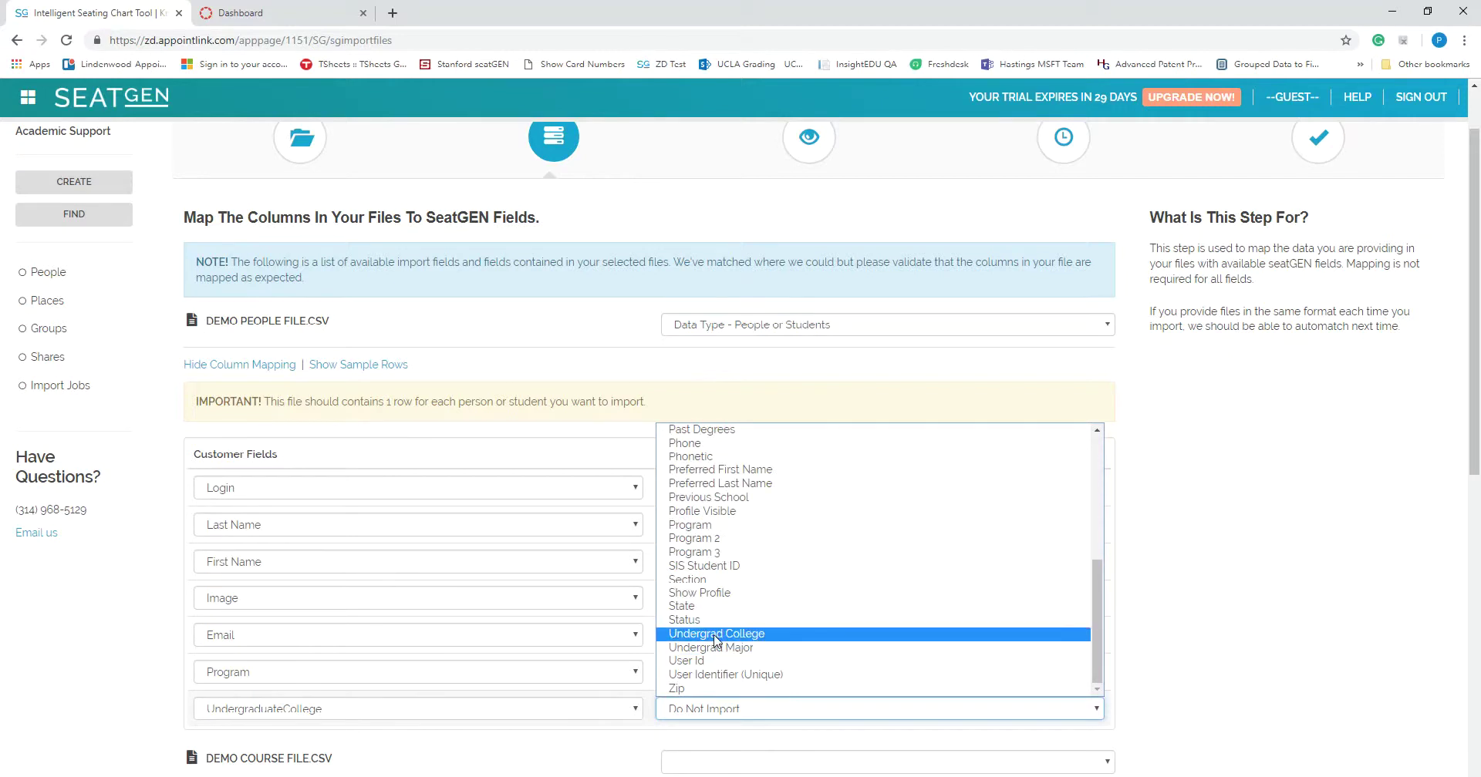
pyautogui.click(715, 634)
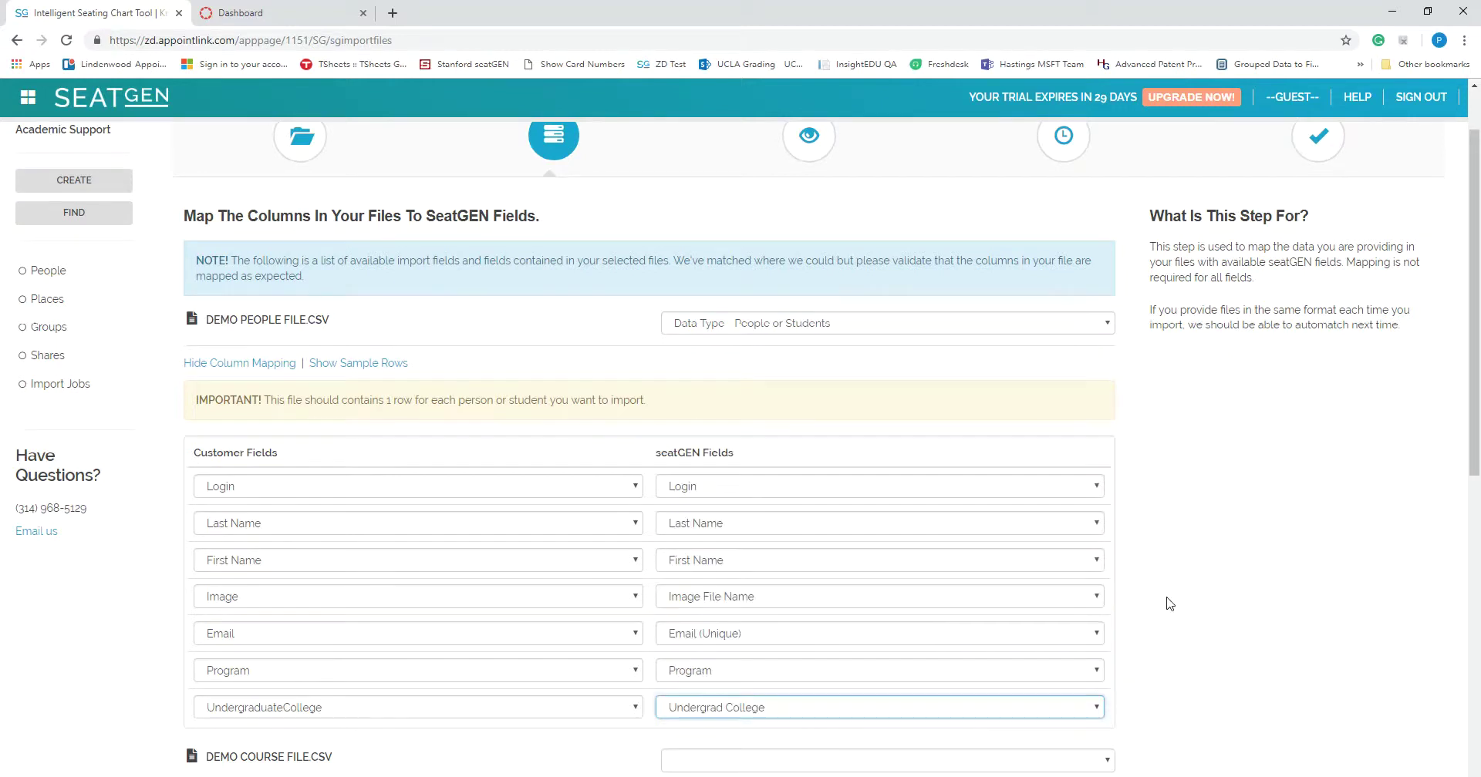
pyautogui.scroll(-7, 1166, 603)
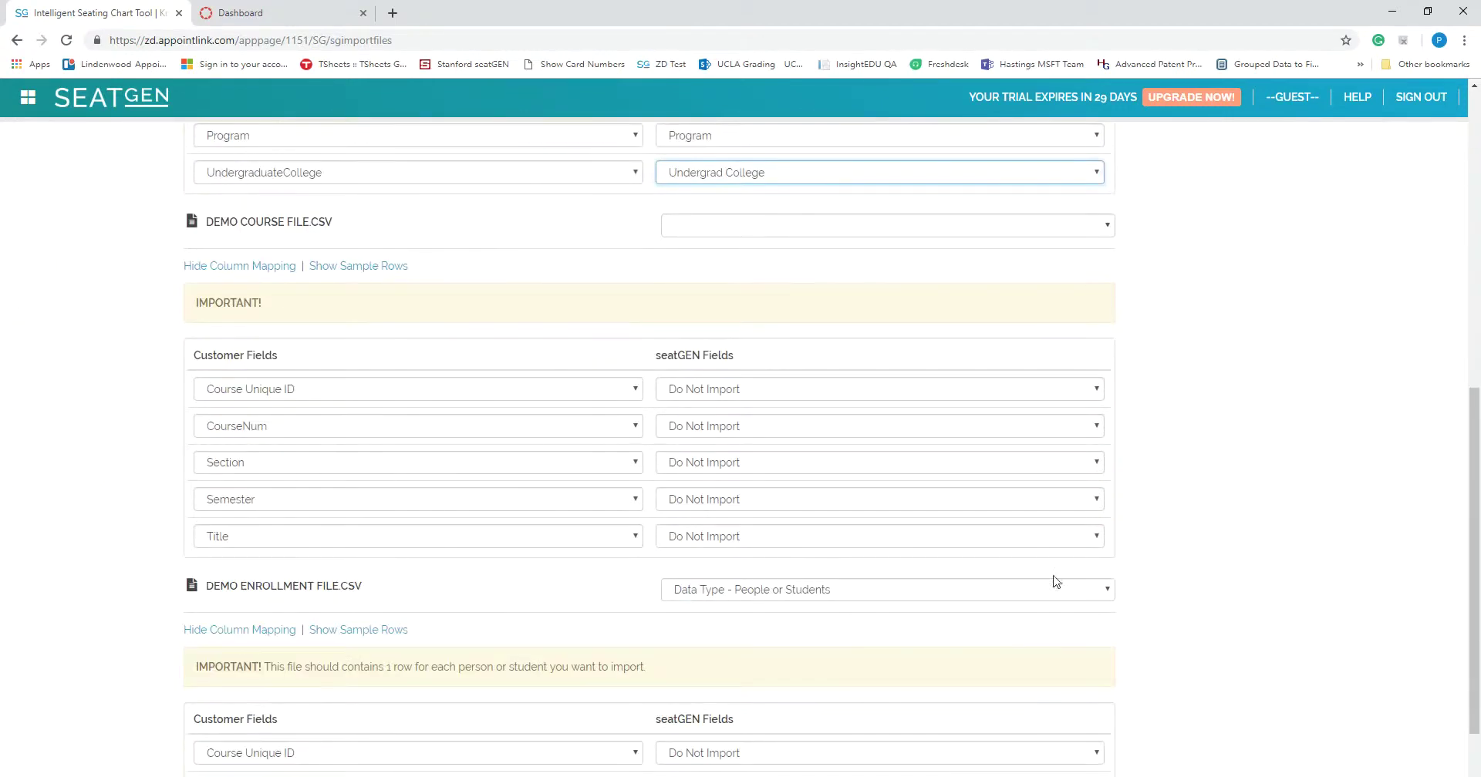
pyautogui.scroll(-2, 1208, 617)
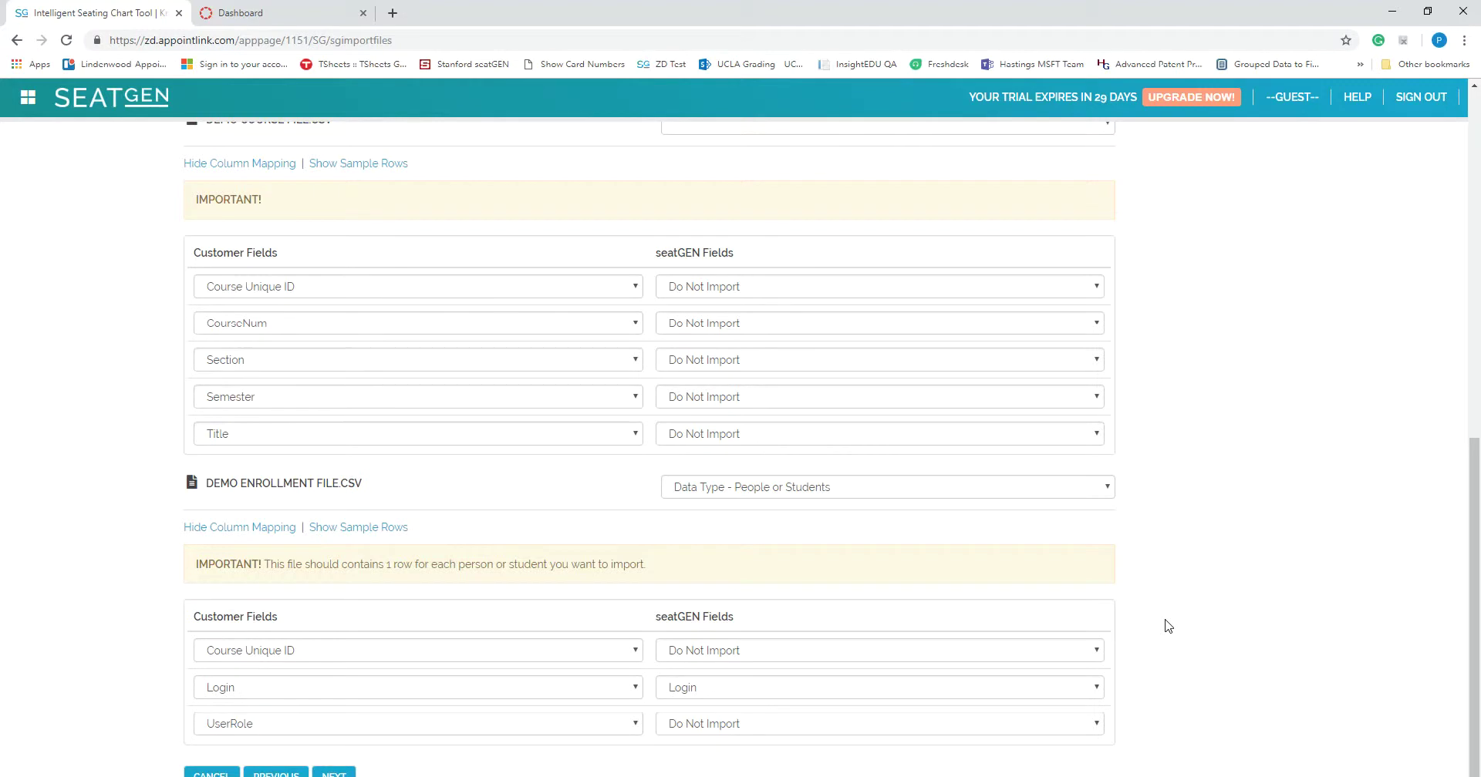
pyautogui.scroll(8, 1373, 520)
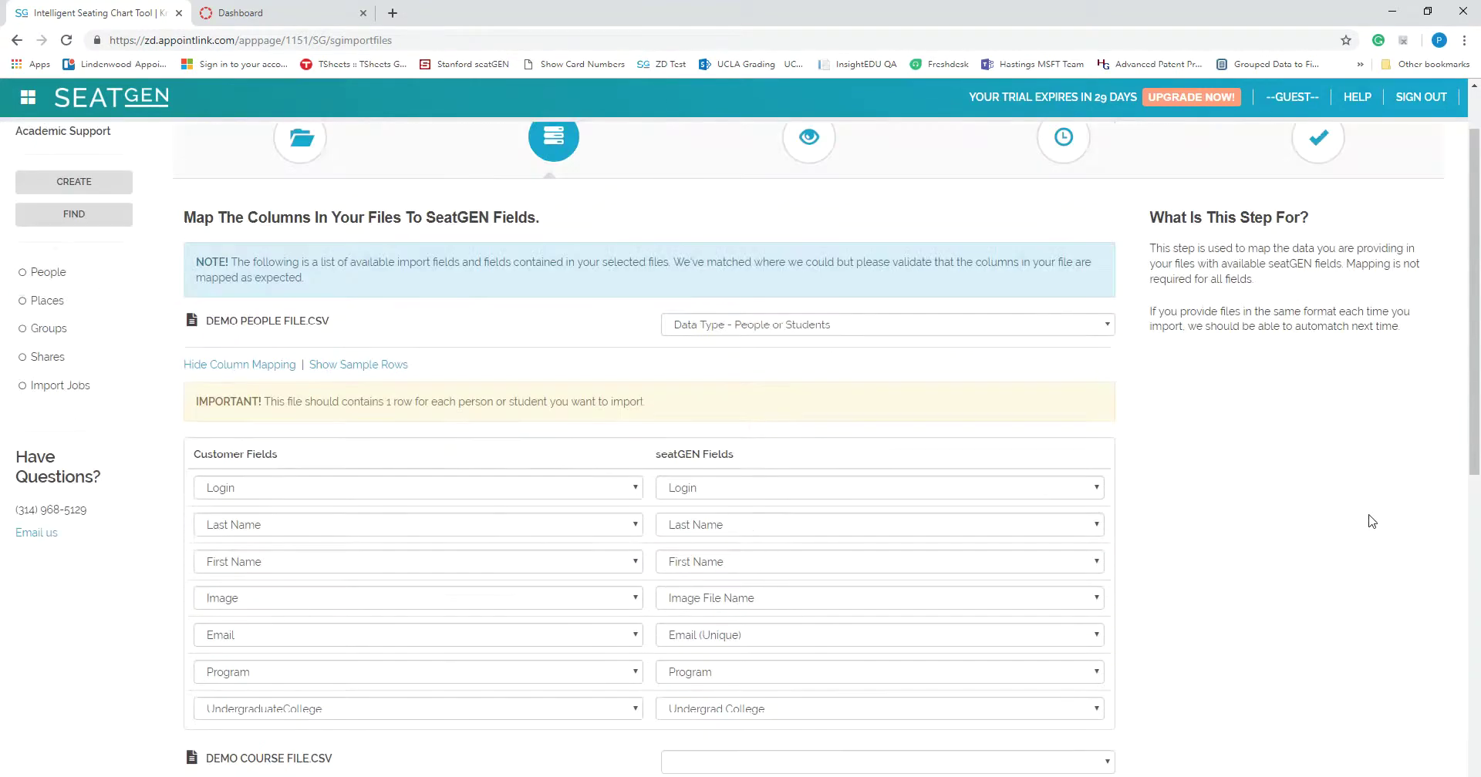
pyautogui.scroll(1, 1078, 439)
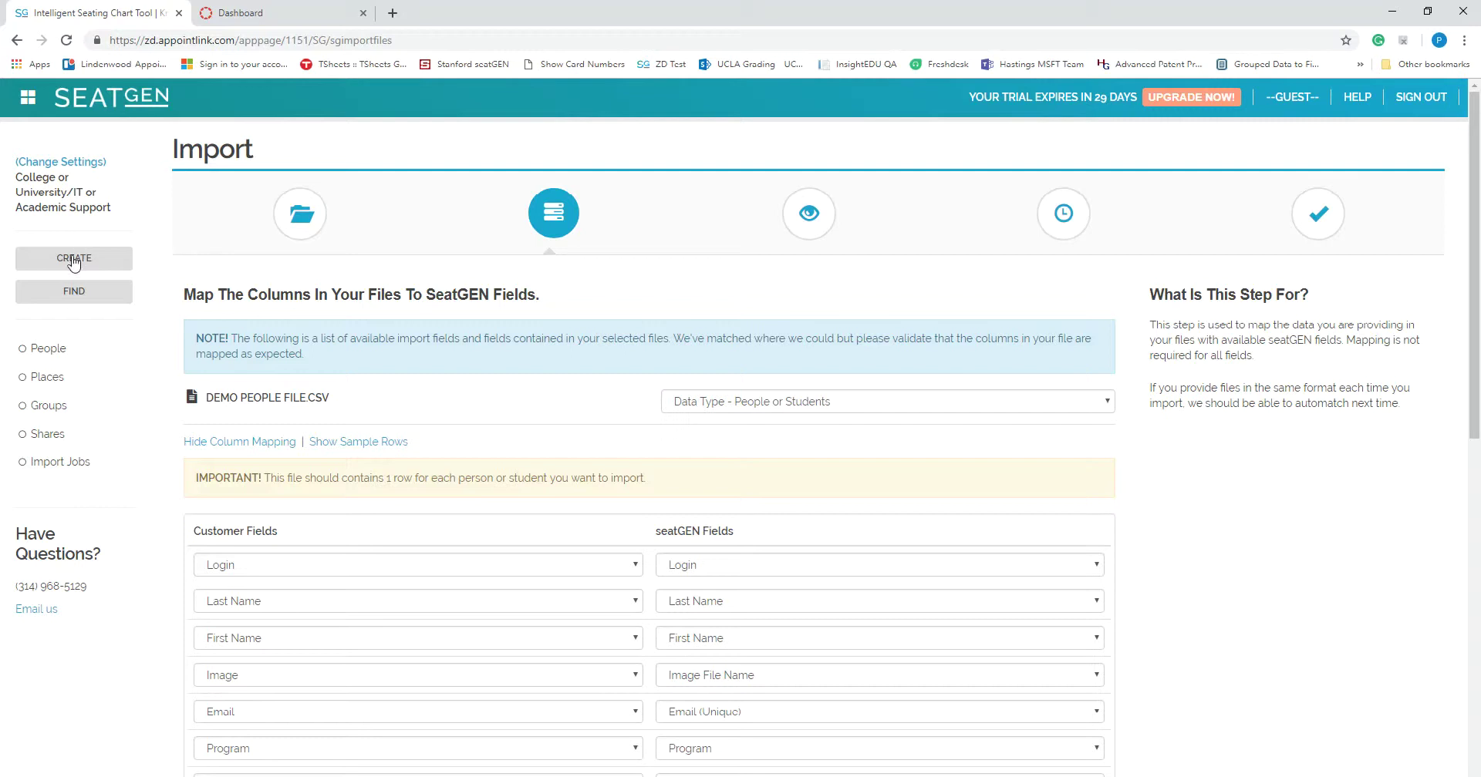
# Create a seating chart for Corporate Taxation I (LAWN-4005-E1) in Classroom 01, then return to the creation options.
pyautogui.click(73, 294)
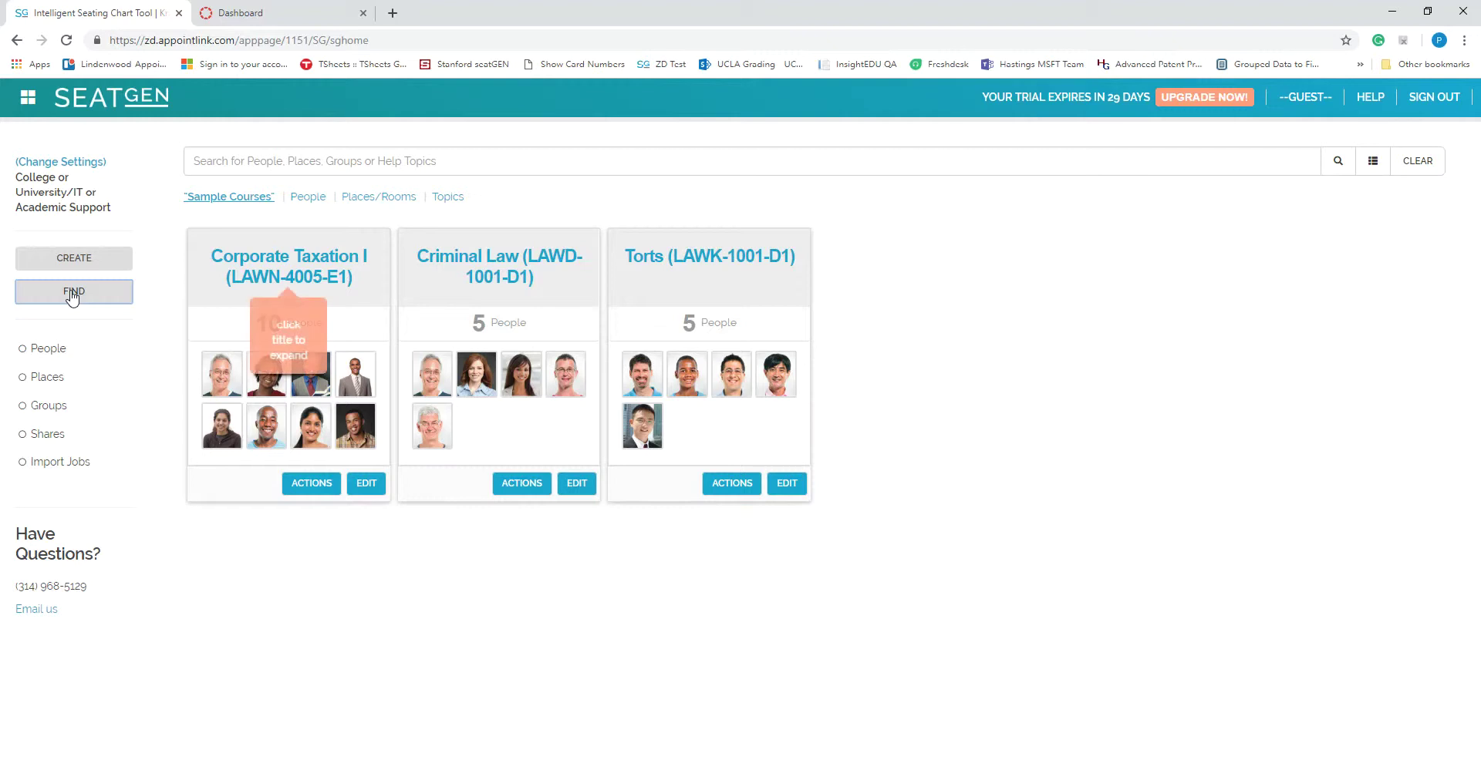
pyautogui.click(74, 259)
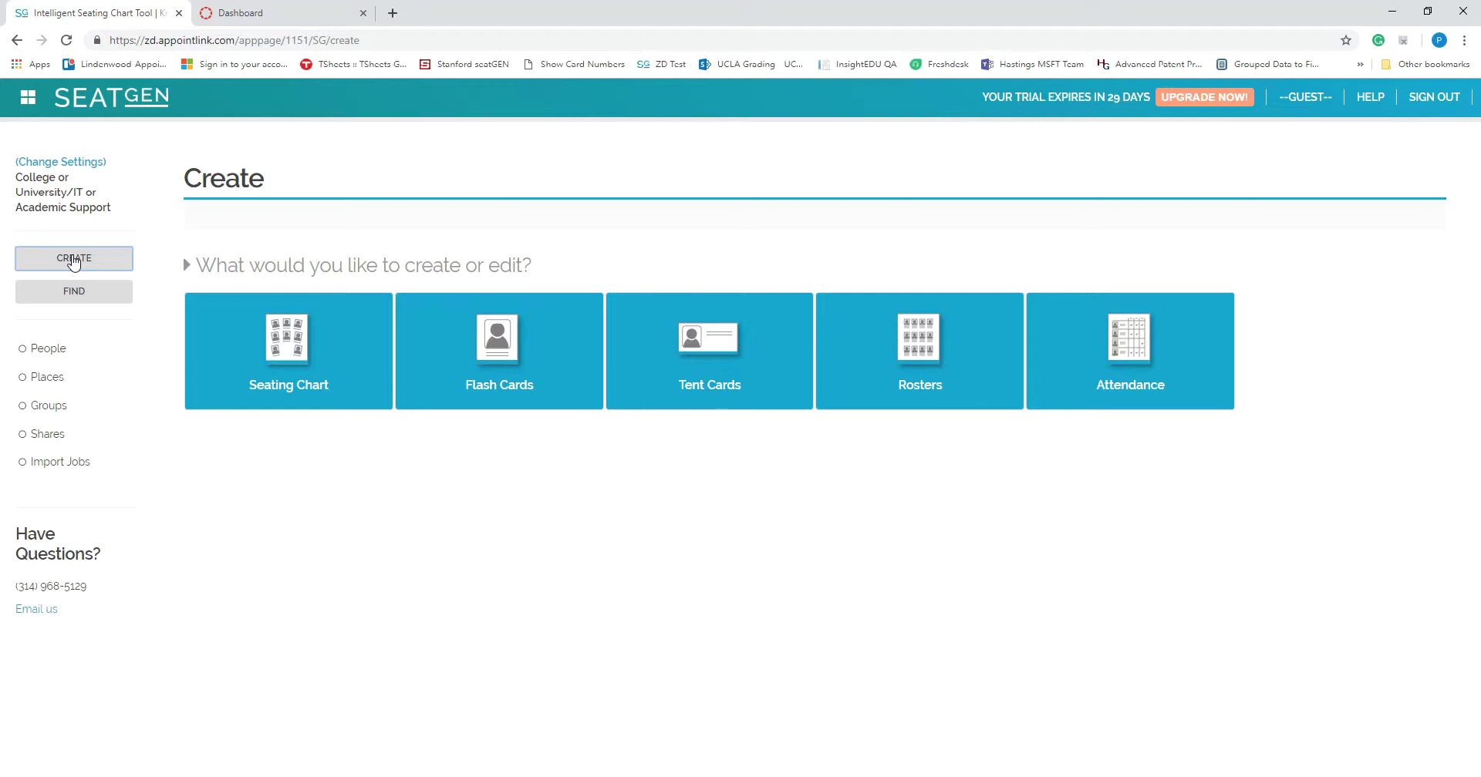
pyautogui.click(285, 348)
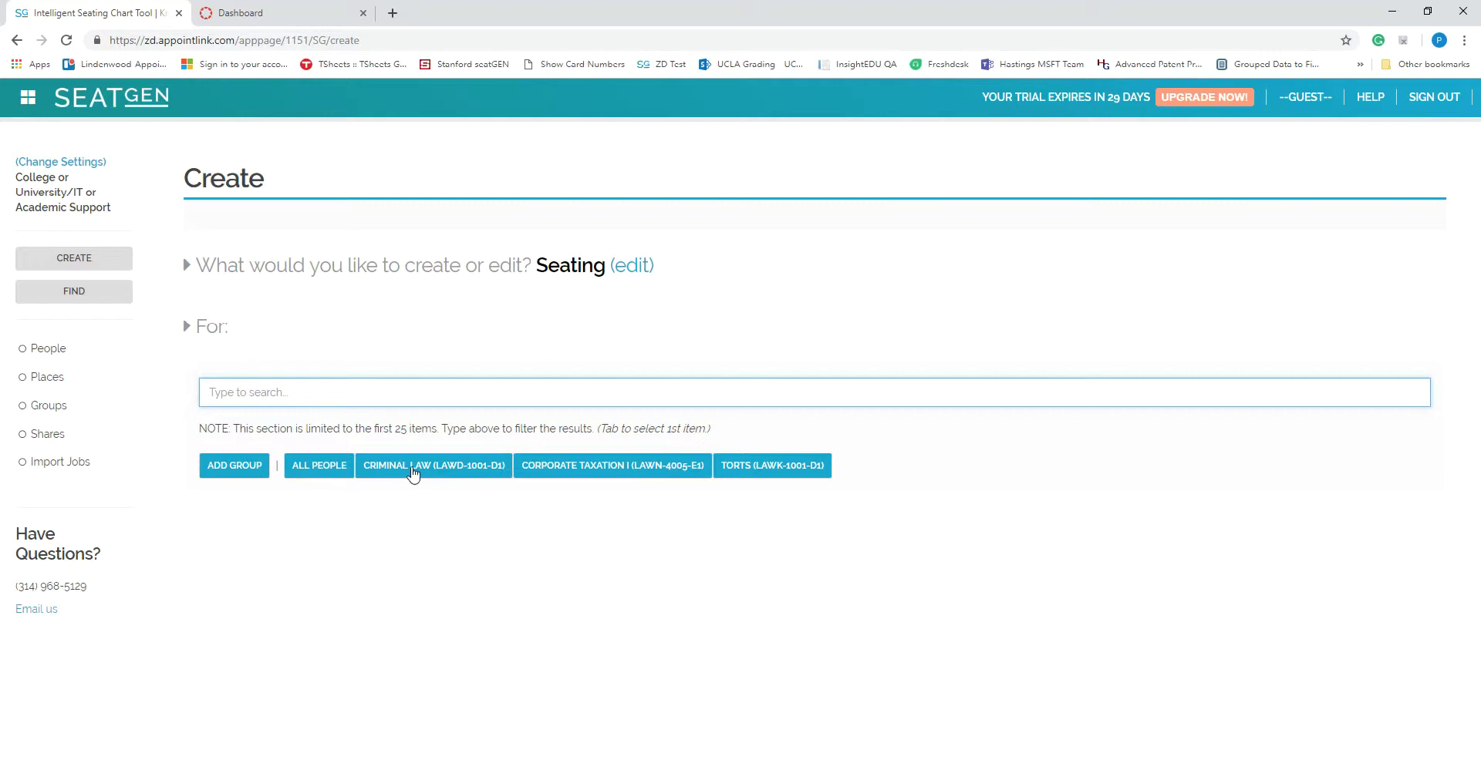
pyautogui.click(570, 472)
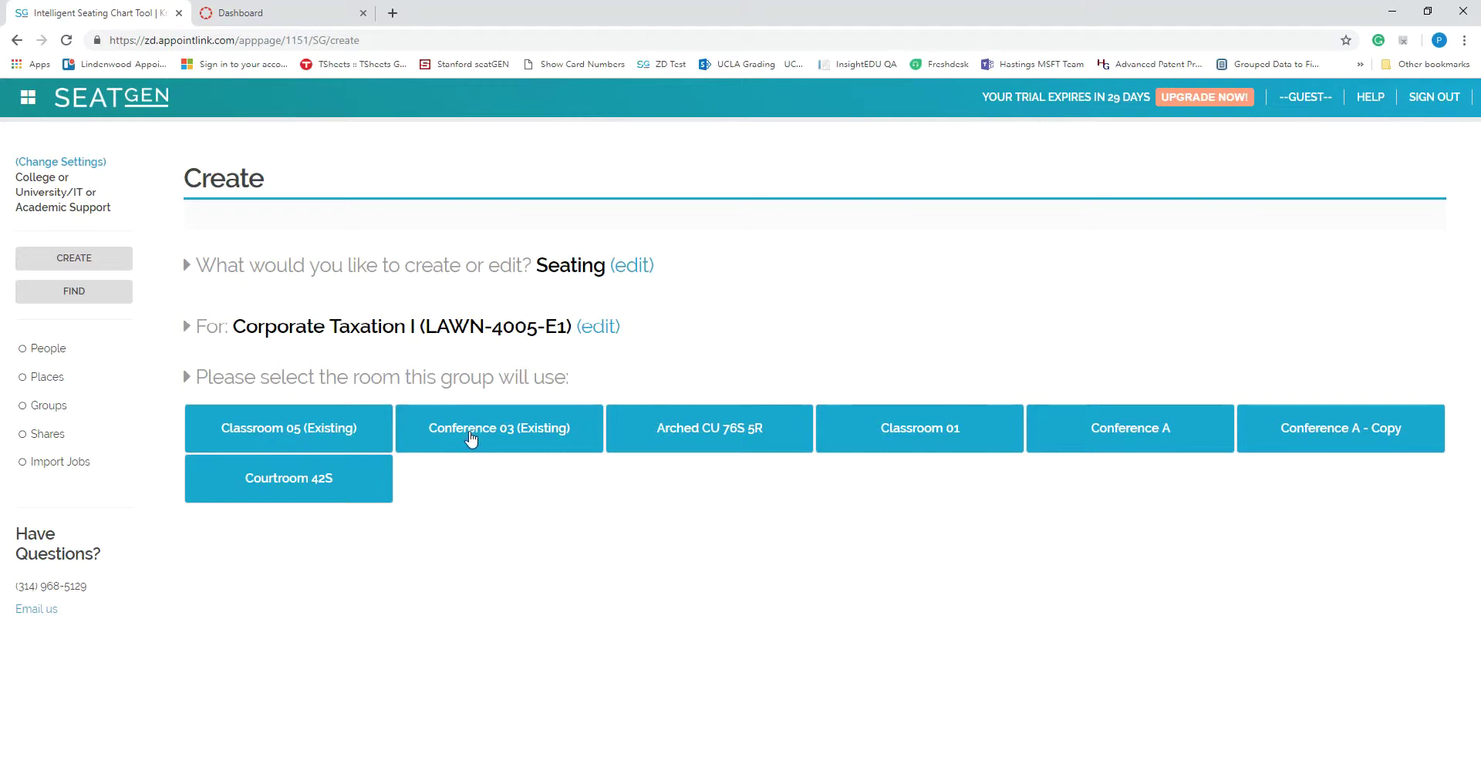
pyautogui.click(917, 430)
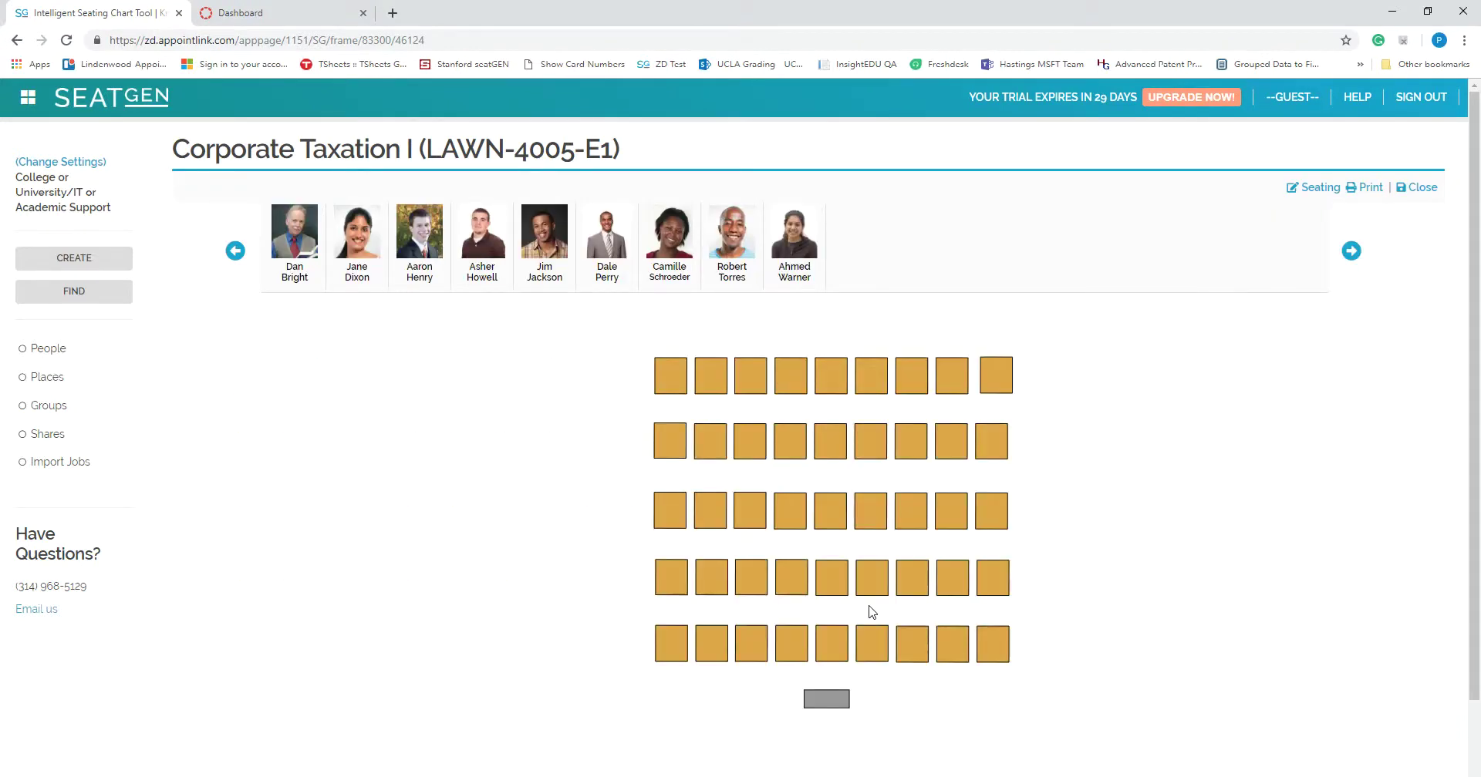
pyautogui.click(61, 261)
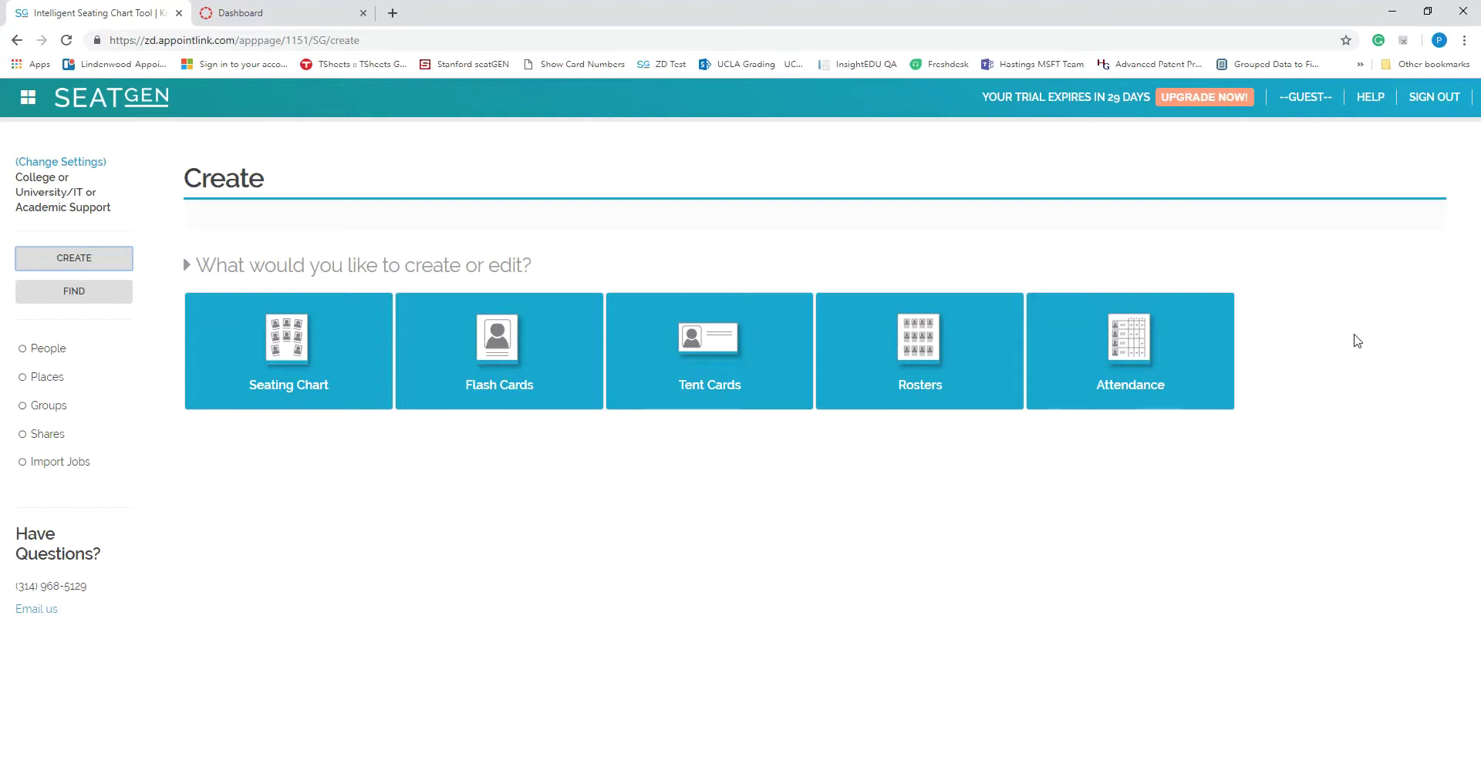
# Sign out of the guest trial, close its page and look over the courses on the Canvas dashboard.
pyautogui.click(1426, 100)
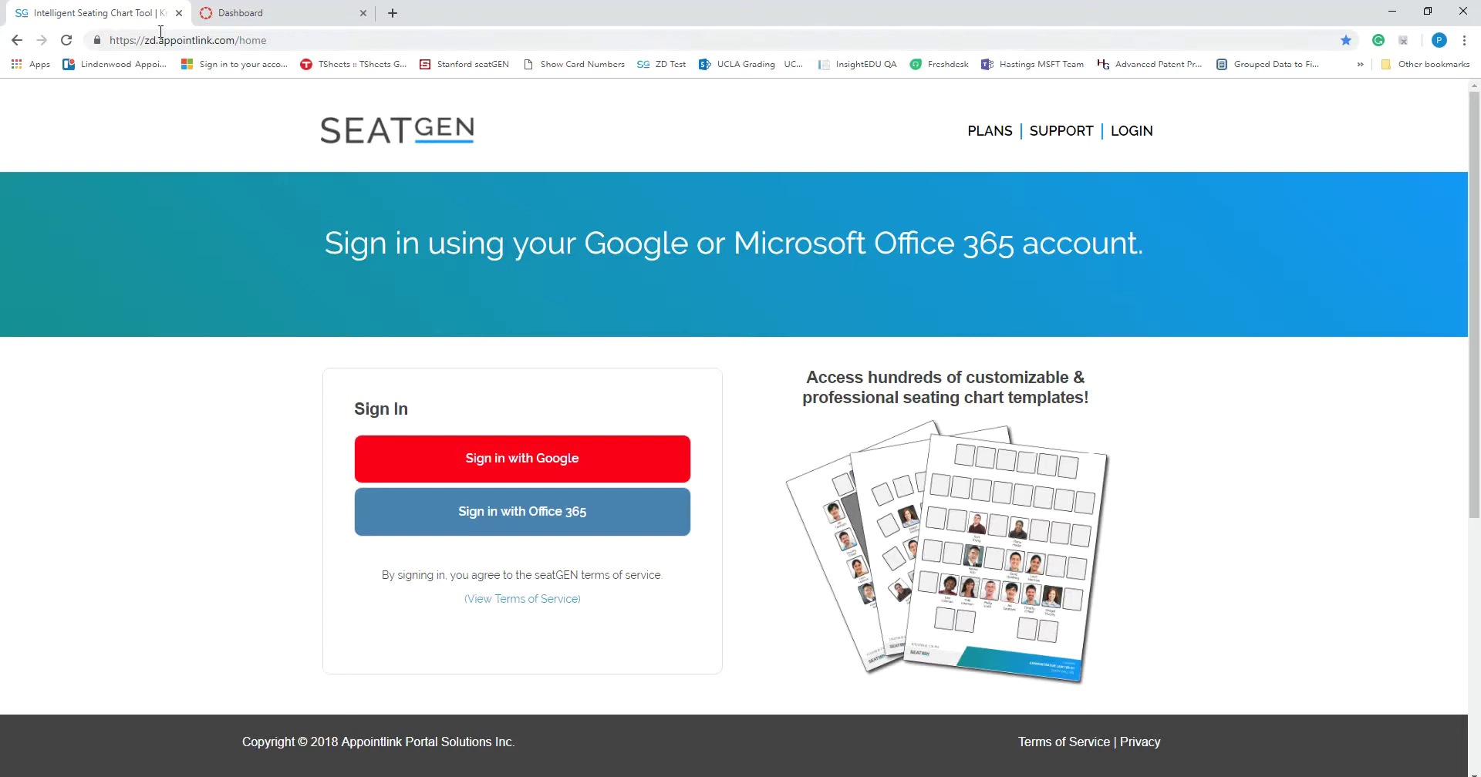
pyautogui.click(179, 13)
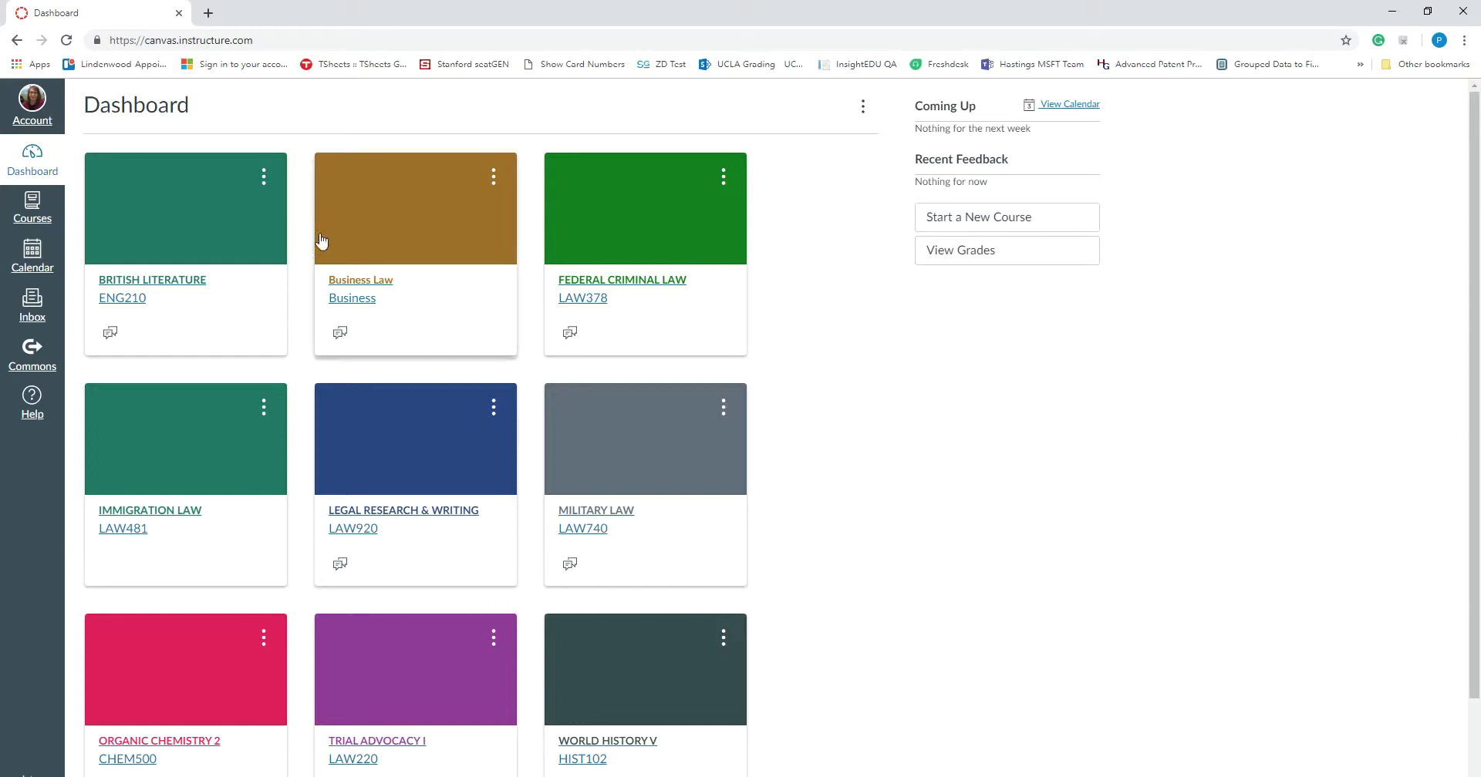
pyautogui.scroll(-2, 864, 529)
pyautogui.scroll(-2, 863, 529)
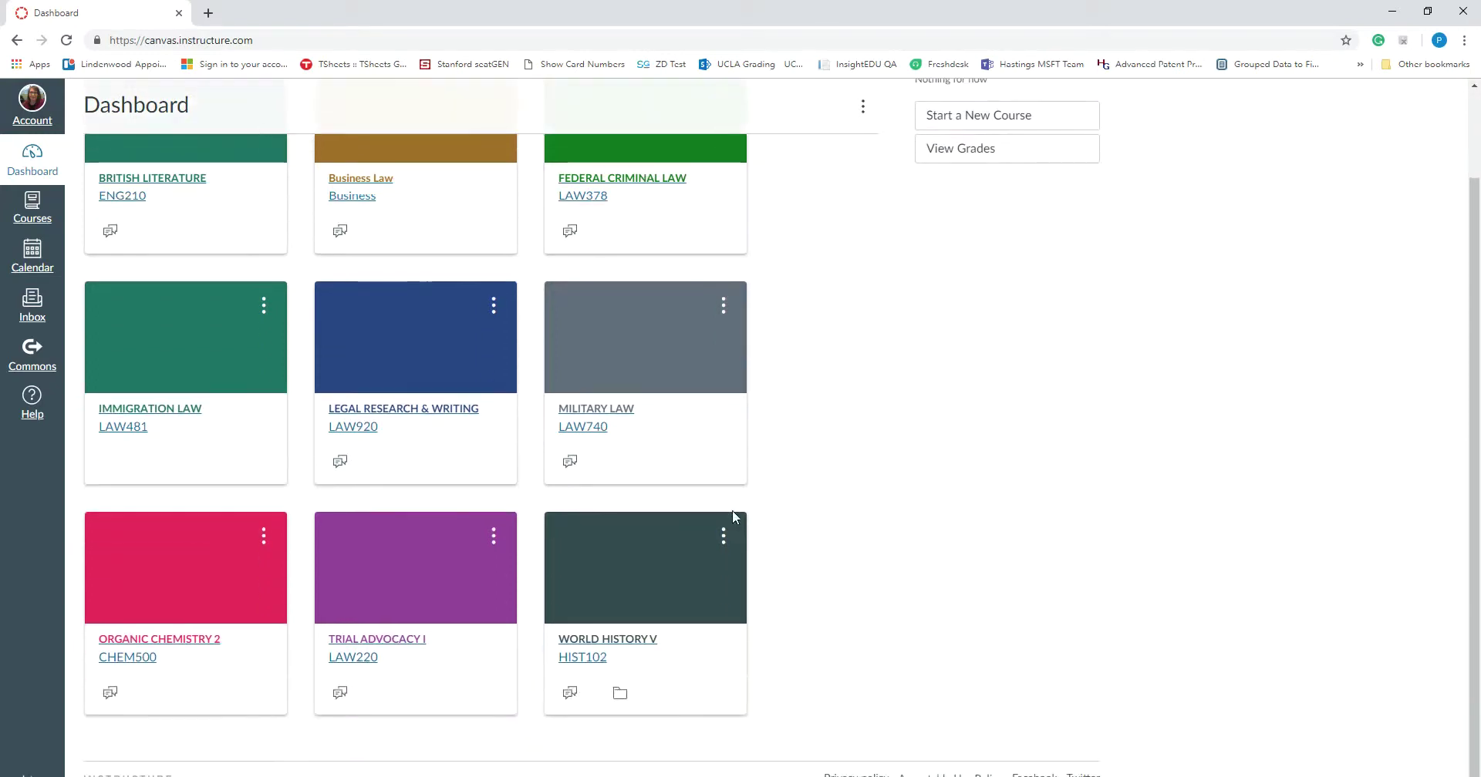
# Open the TRIAL ADVOCACY I course in Canvas, launch seatGEN from it and look over its people and Conference 03 layout.
pyautogui.click(386, 645)
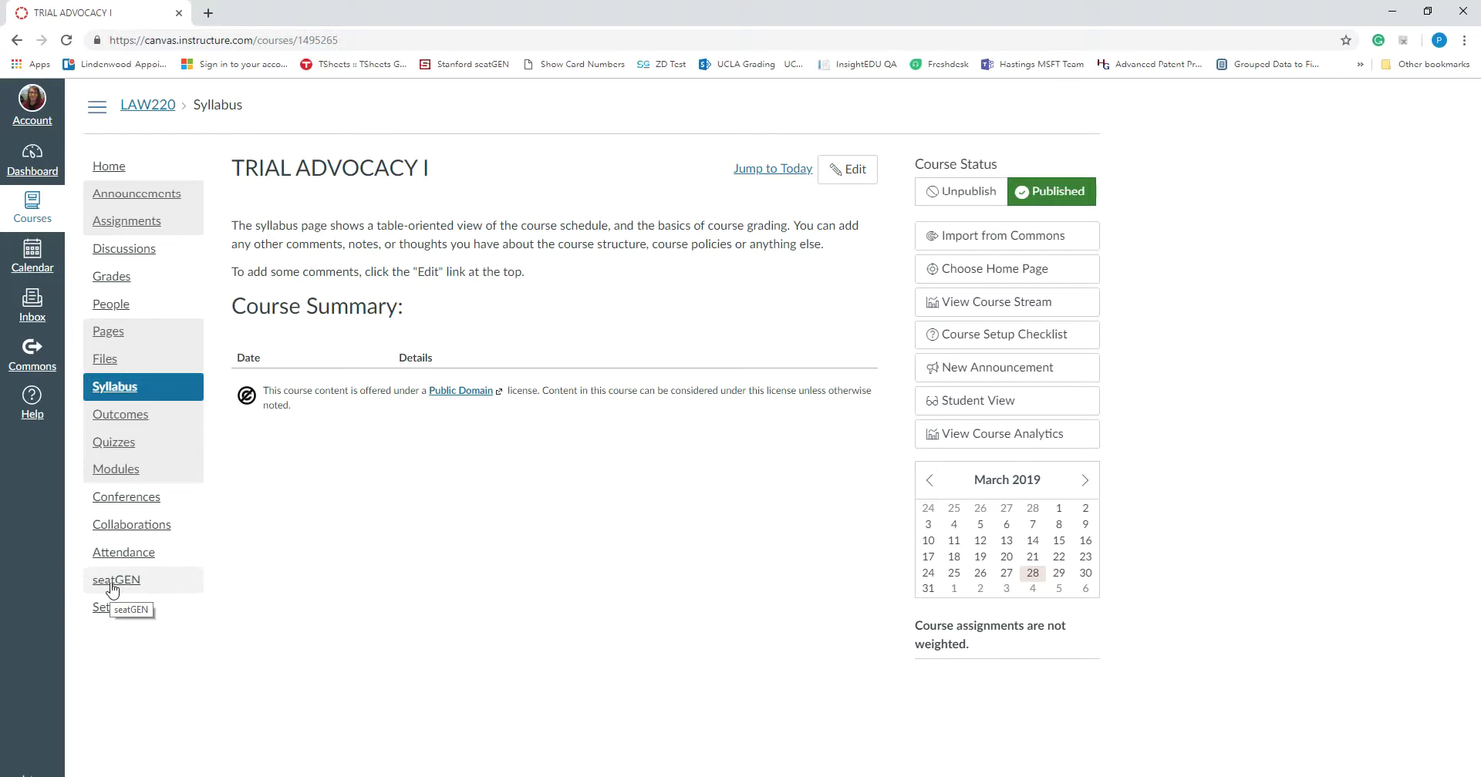
pyautogui.click(114, 590)
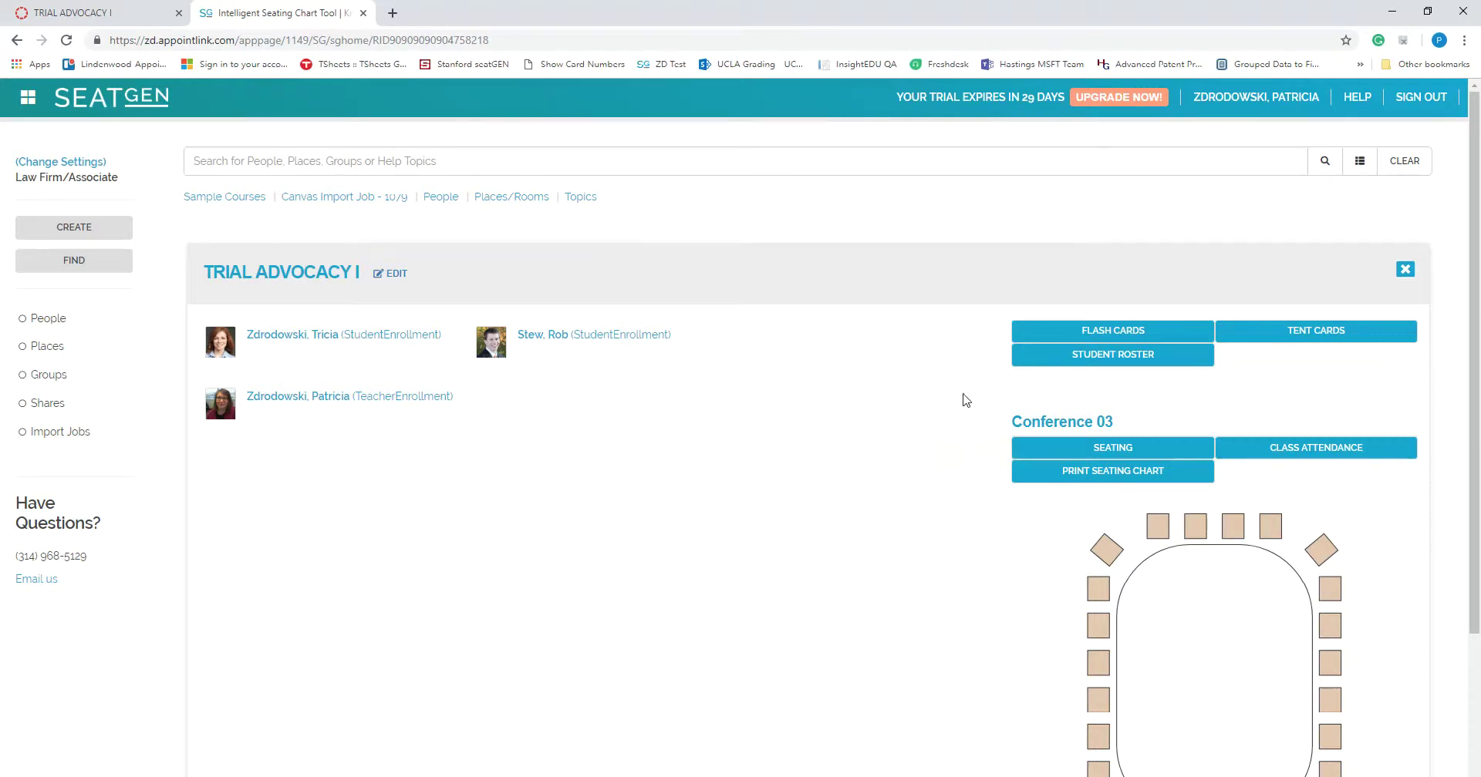
pyautogui.scroll(-3, 939, 433)
pyautogui.scroll(3, 938, 433)
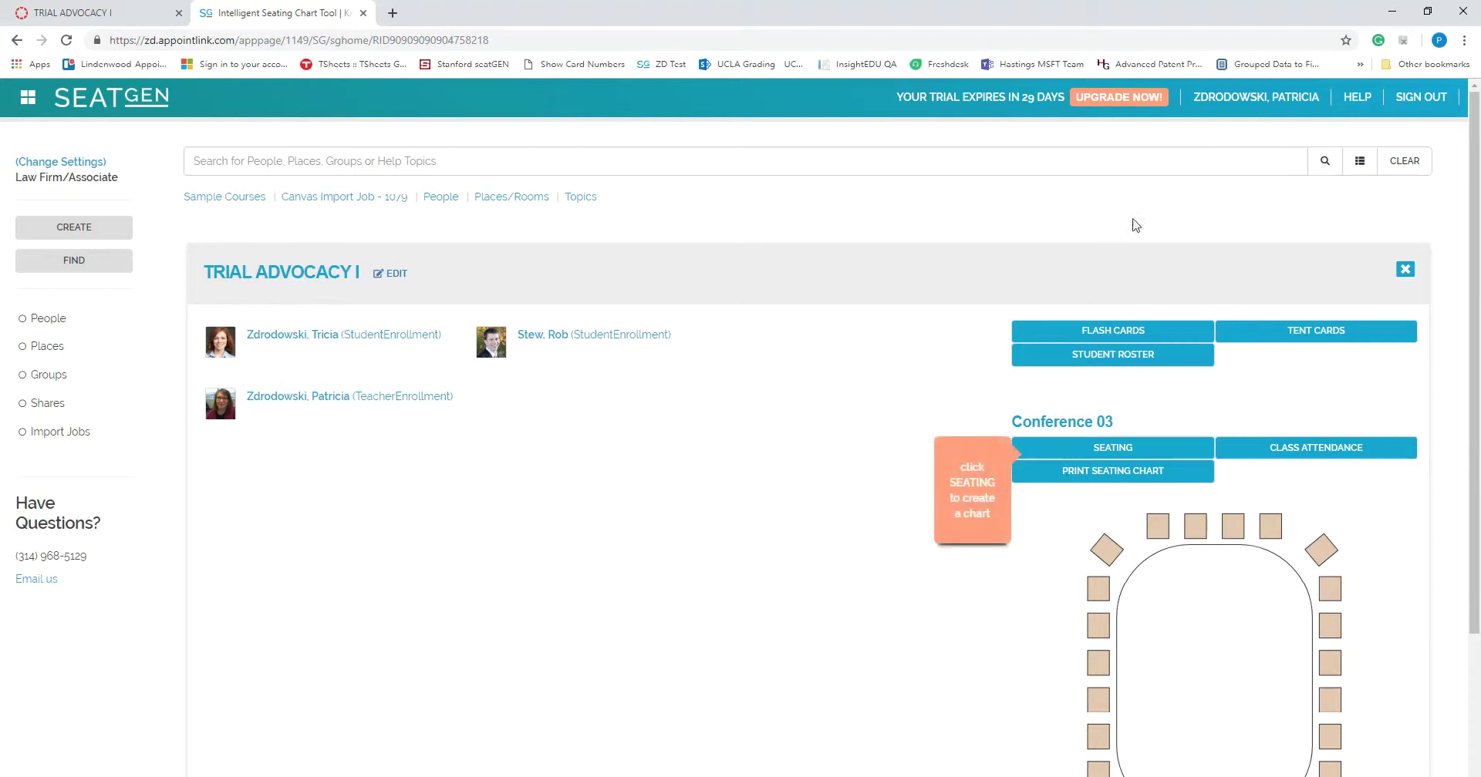
# Open the seatGEN account settings and review the account, instance and plan details and the list of available solutions.
pyautogui.click(1250, 103)
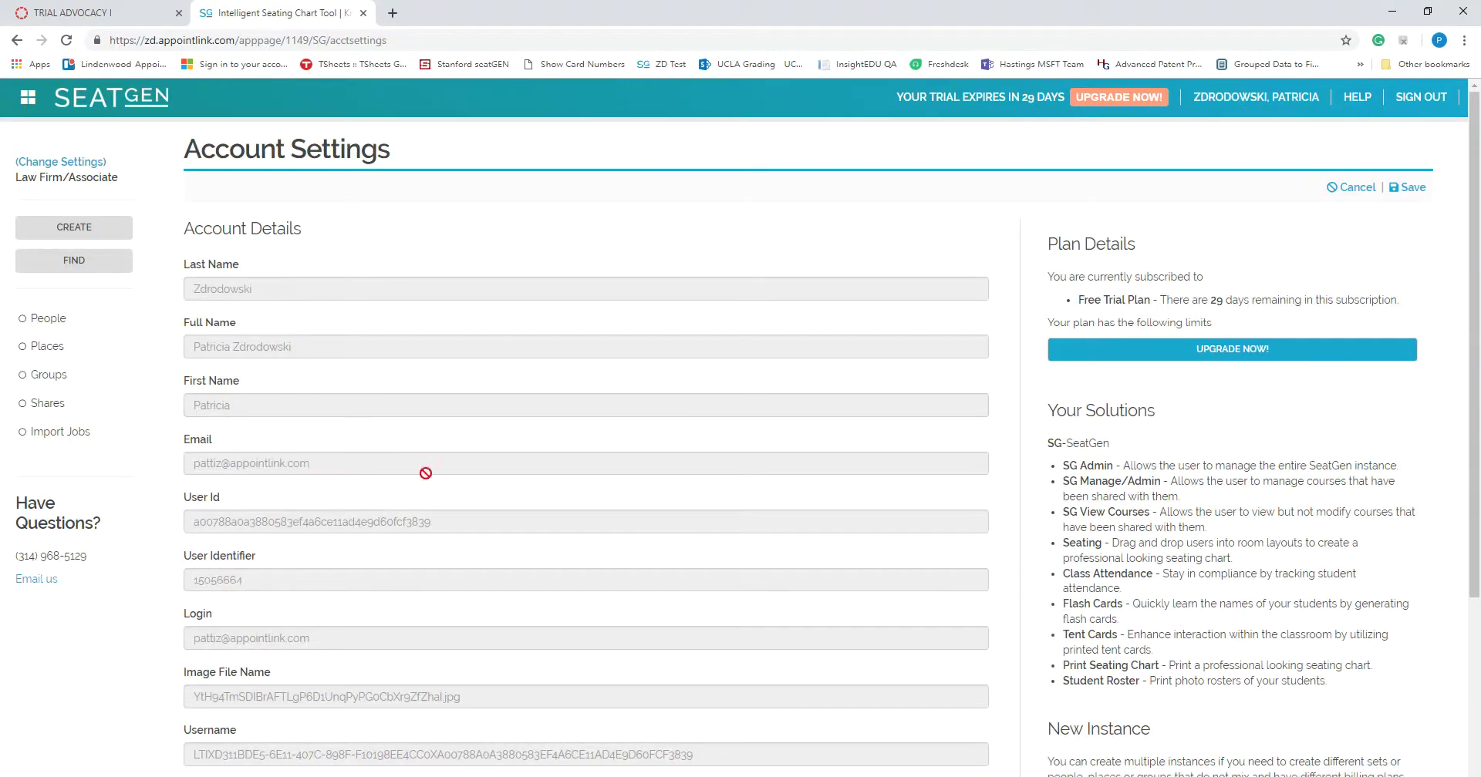
pyautogui.scroll(-2, 605, 485)
pyautogui.scroll(-1, 604, 480)
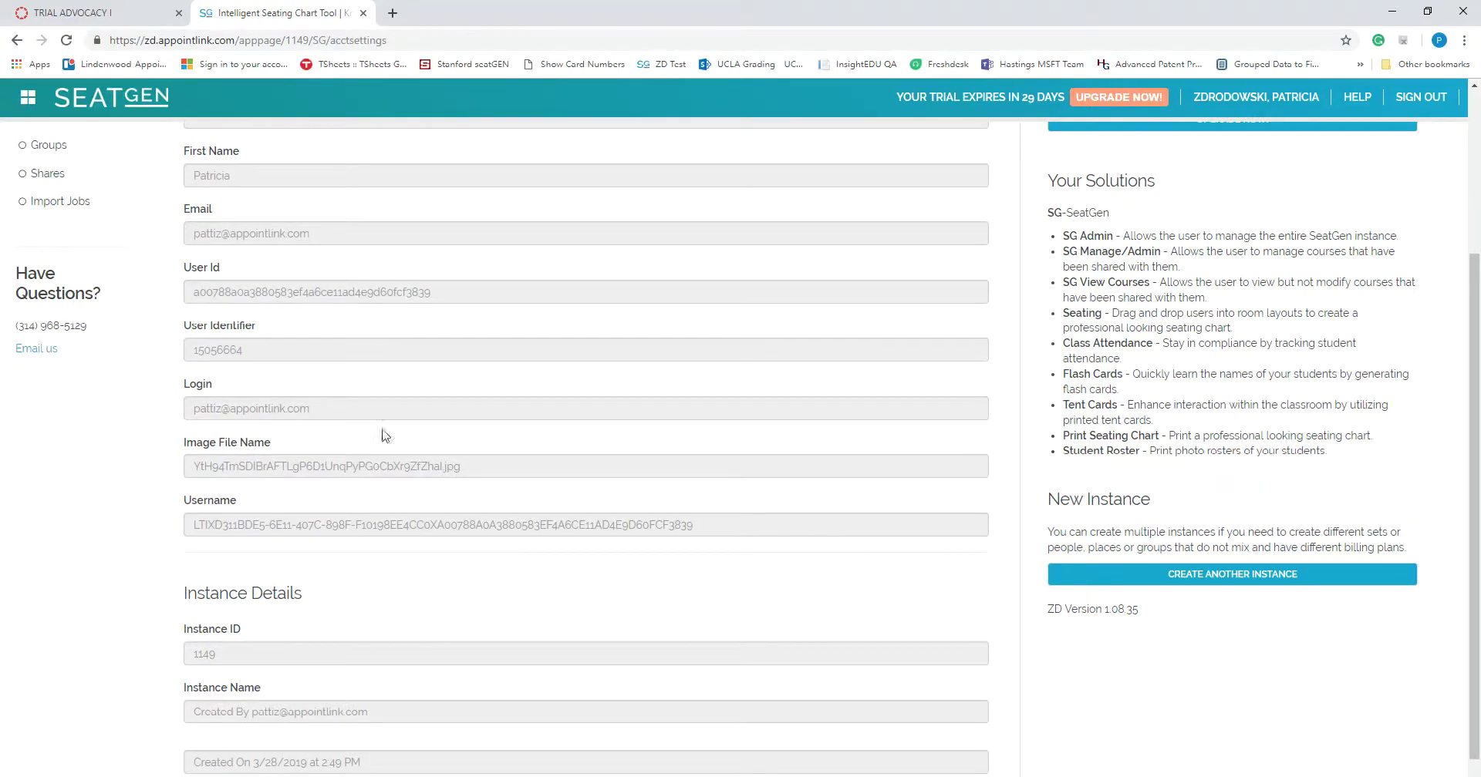
pyautogui.scroll(3, 758, 478)
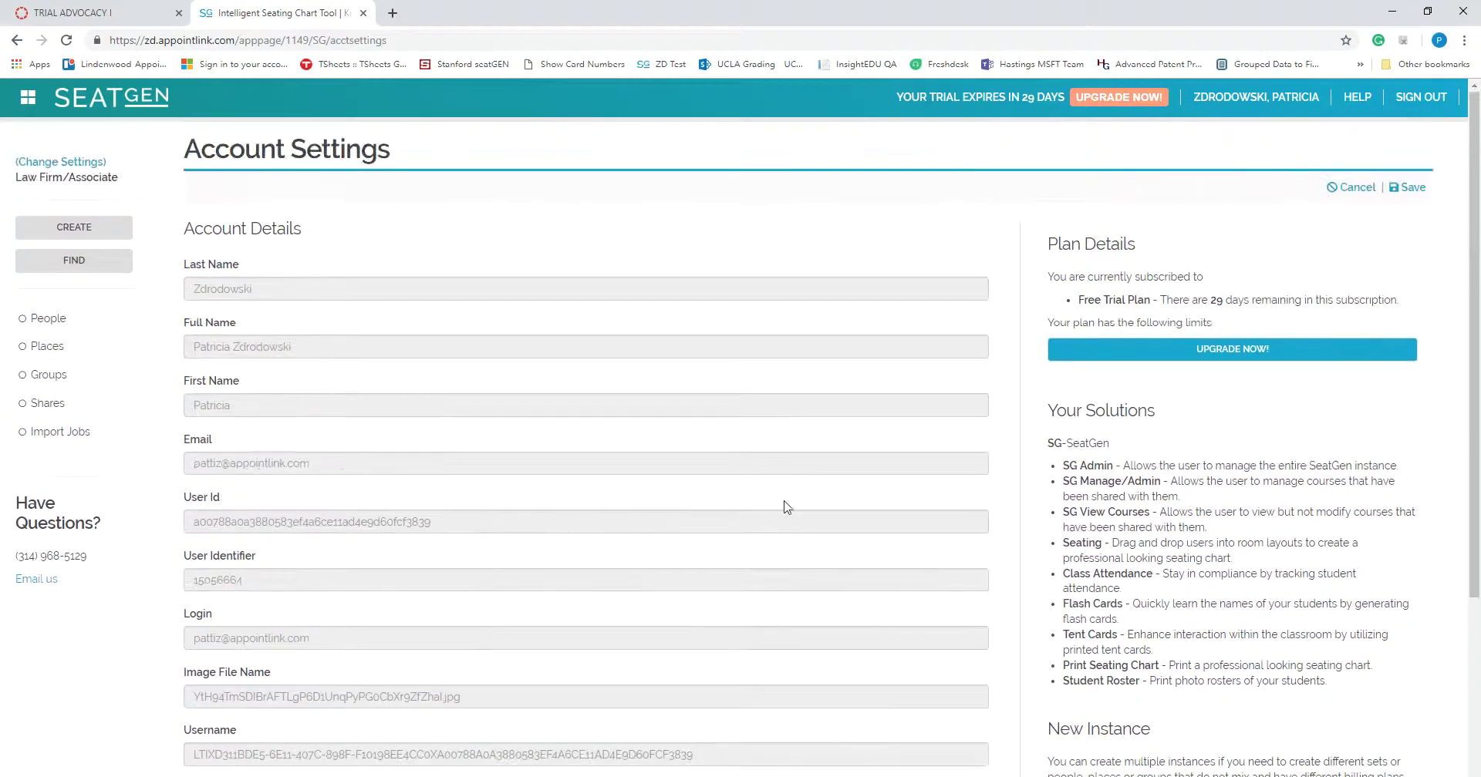
pyautogui.scroll(-2, 785, 505)
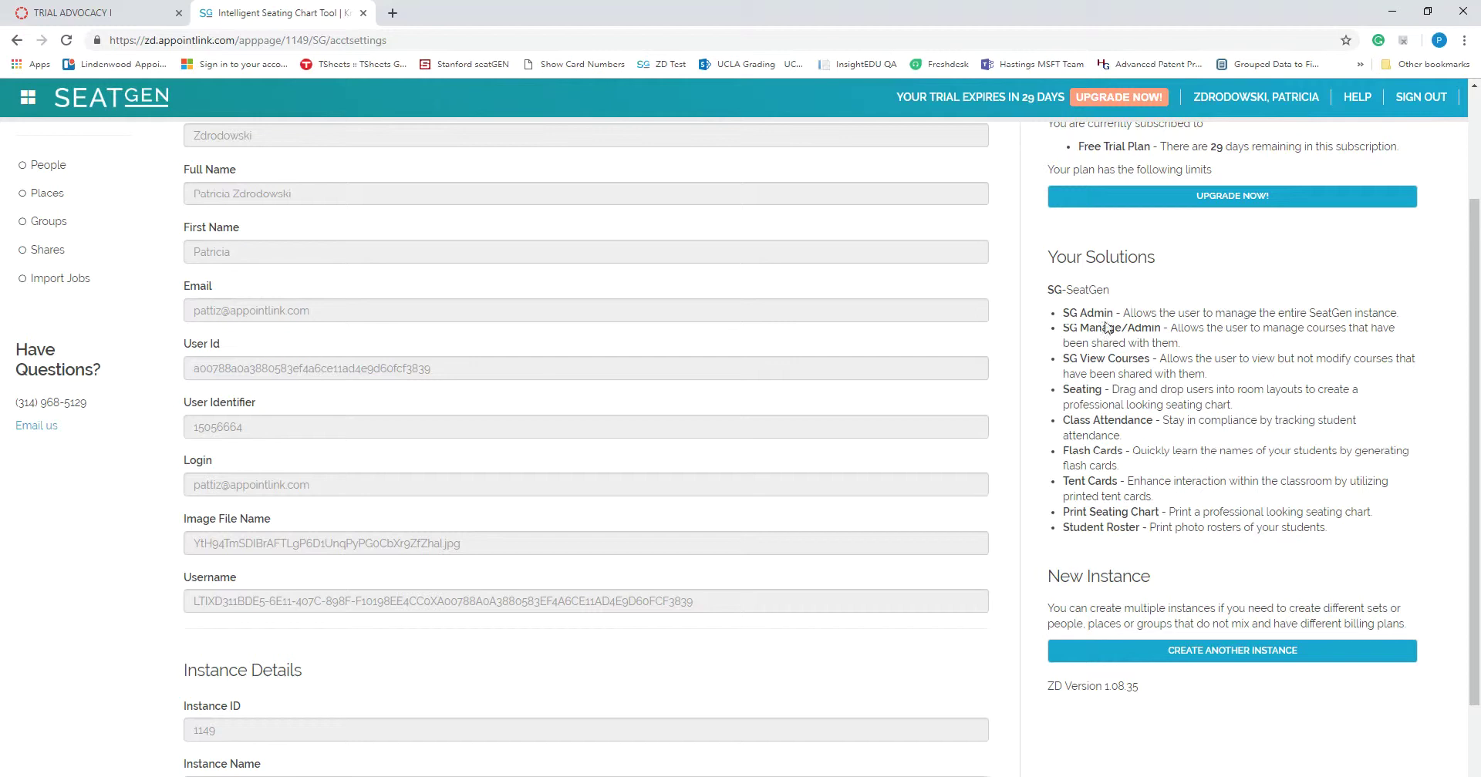
pyautogui.scroll(2, 1057, 542)
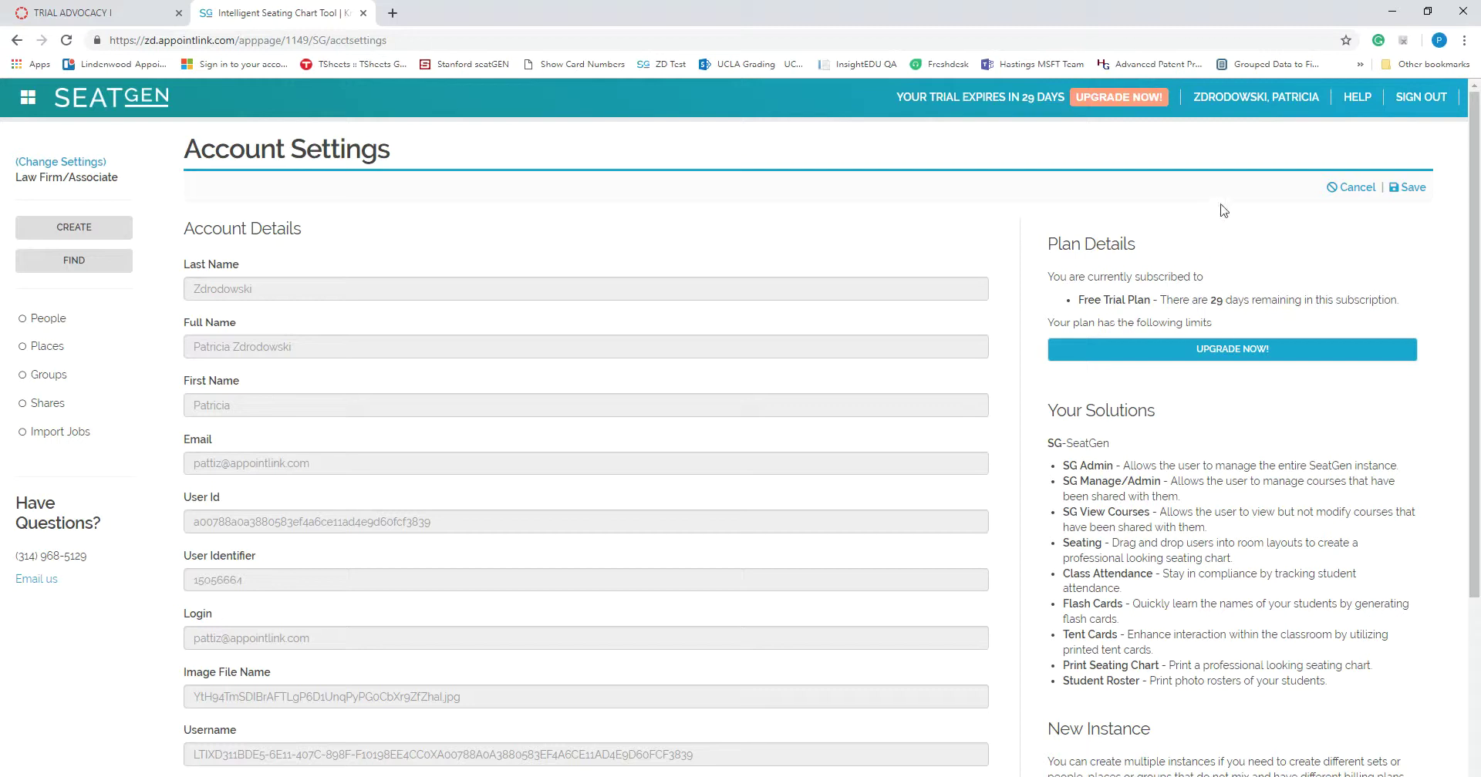
# Open the available plans and pricing, and compare the monthly plans with the annual plans.
pyautogui.click(1030, 101)
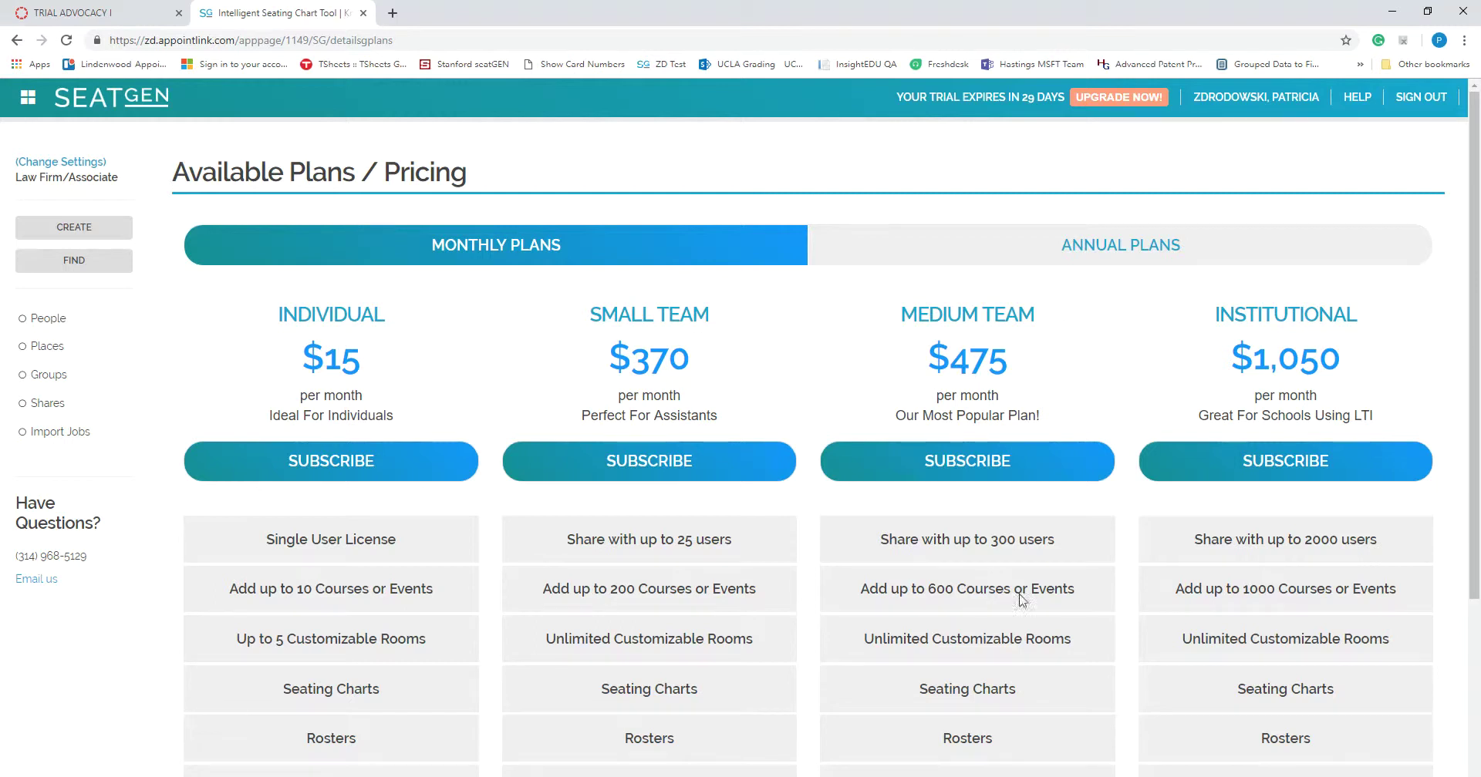
pyautogui.scroll(-3, 617, 598)
pyautogui.scroll(3, 617, 598)
pyautogui.click(1080, 254)
pyautogui.click(484, 250)
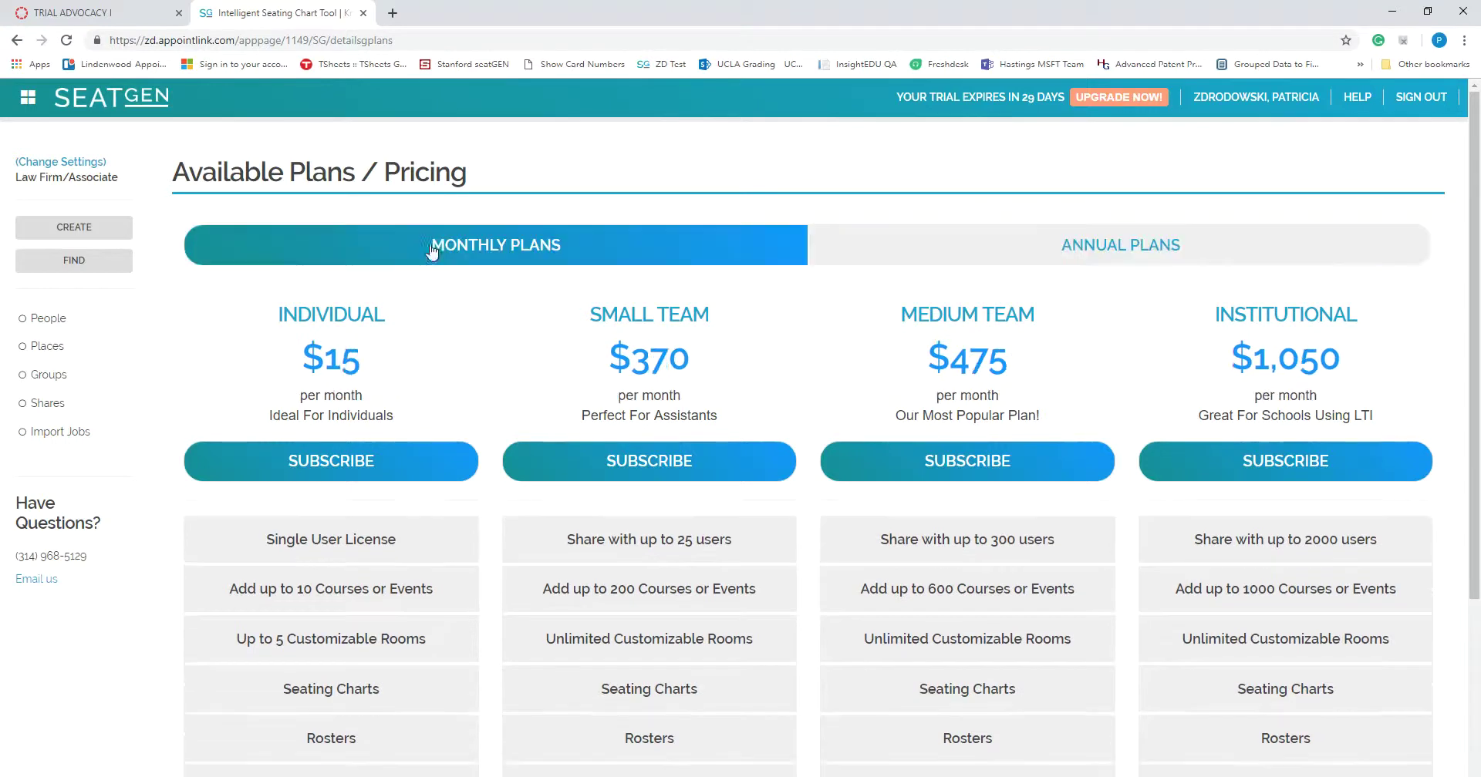